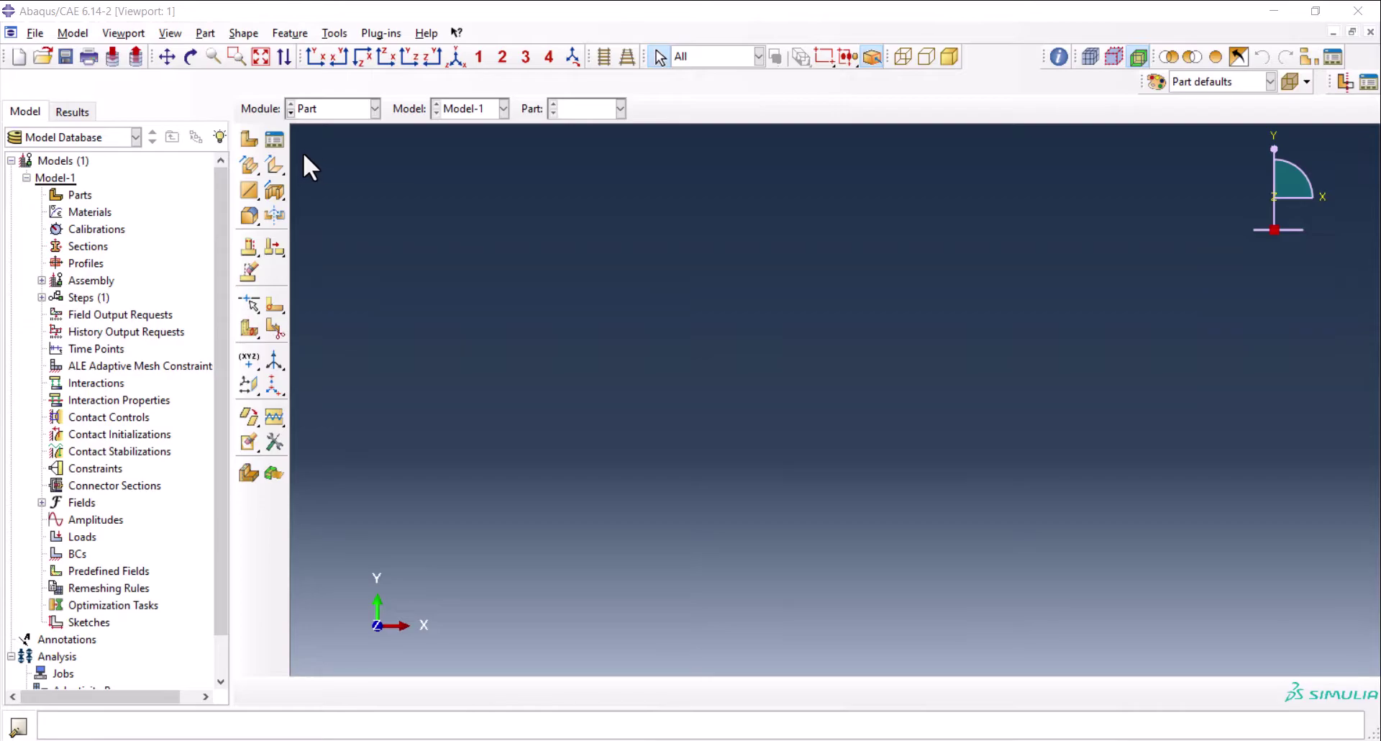
# Create an axisymmetric deformable shell part named spicment with an approximate size of 0.1
pyautogui.click(249, 136)
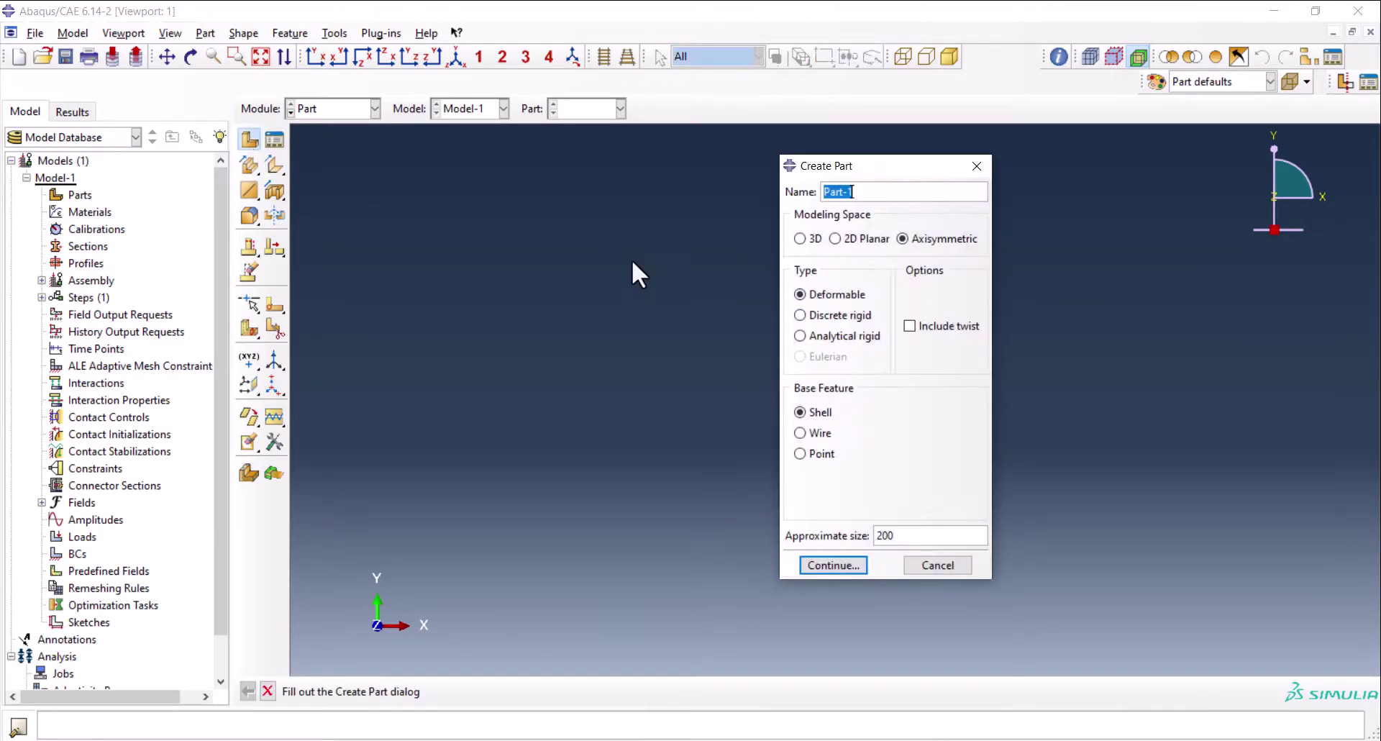
pyautogui.write('spicment')
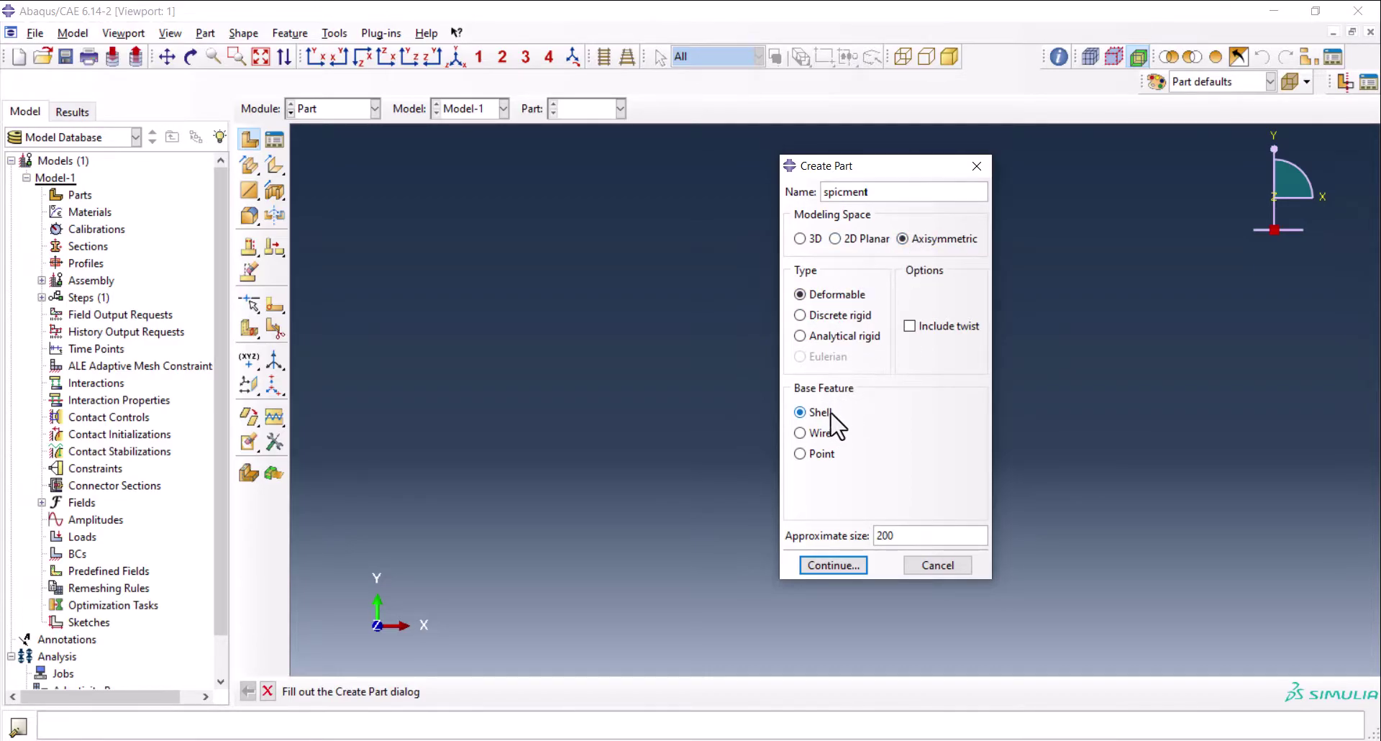
pyautogui.doubleClick(890, 536)
pyautogui.press('BackSpace')
pyautogui.write('.1')
pyautogui.click(832, 564)
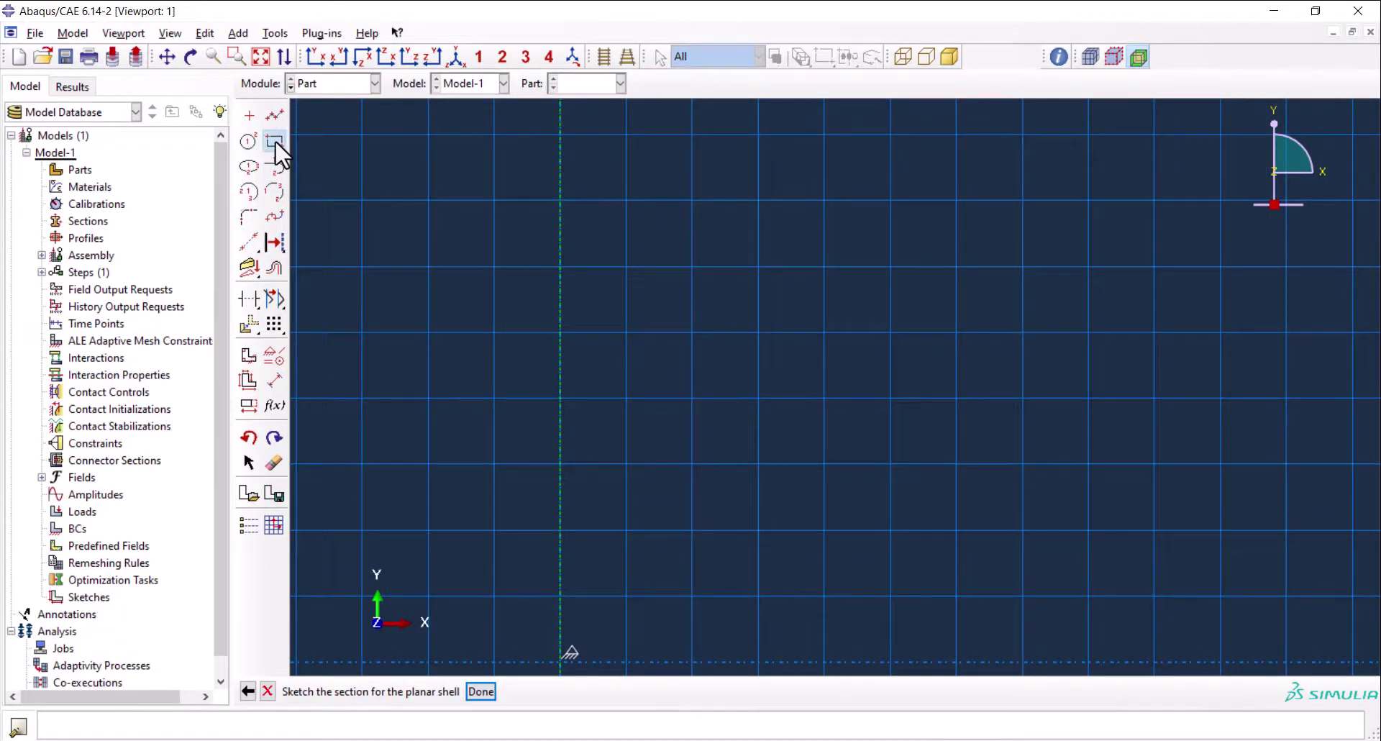
# Sketch a rectangle about 0.01 wide and 0.008 high with one vertical side on the symmetry axis
pyautogui.click(275, 142)
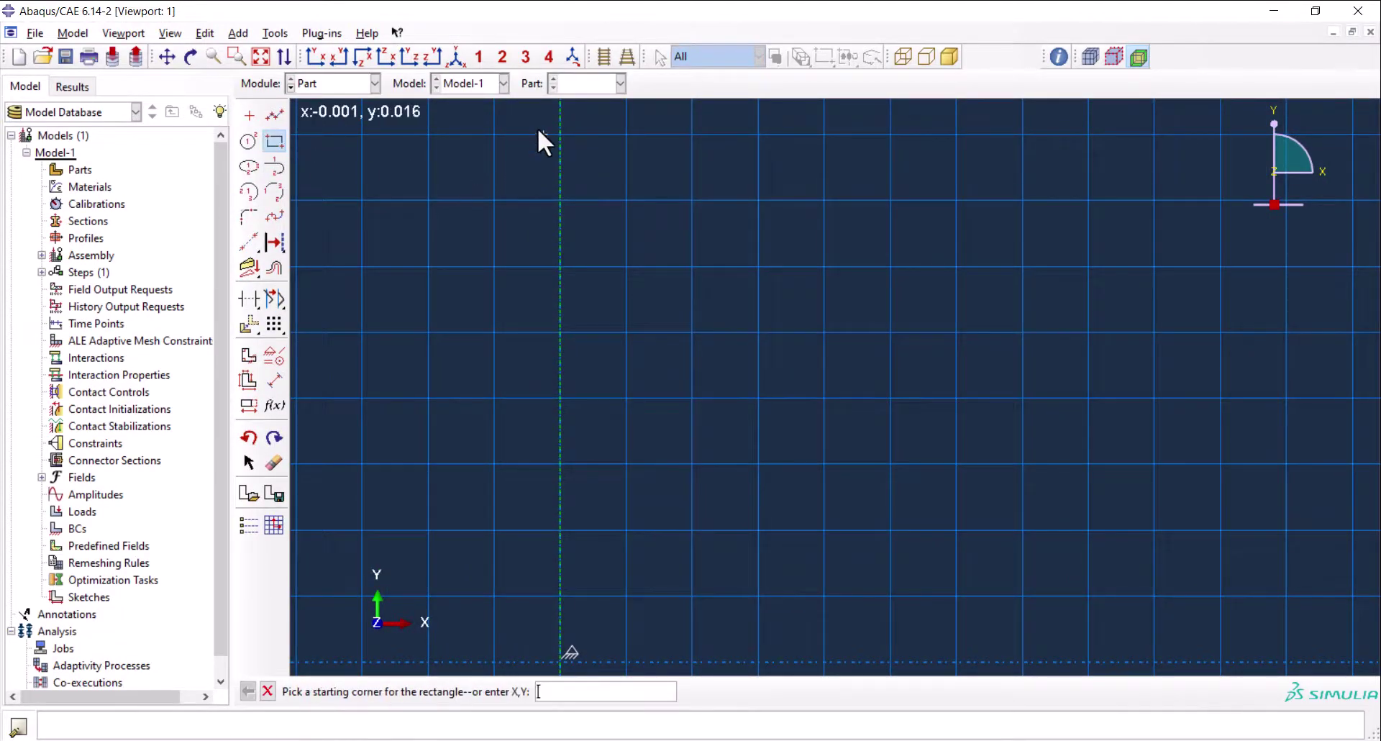
pyautogui.click(560, 134)
pyautogui.click(892, 395)
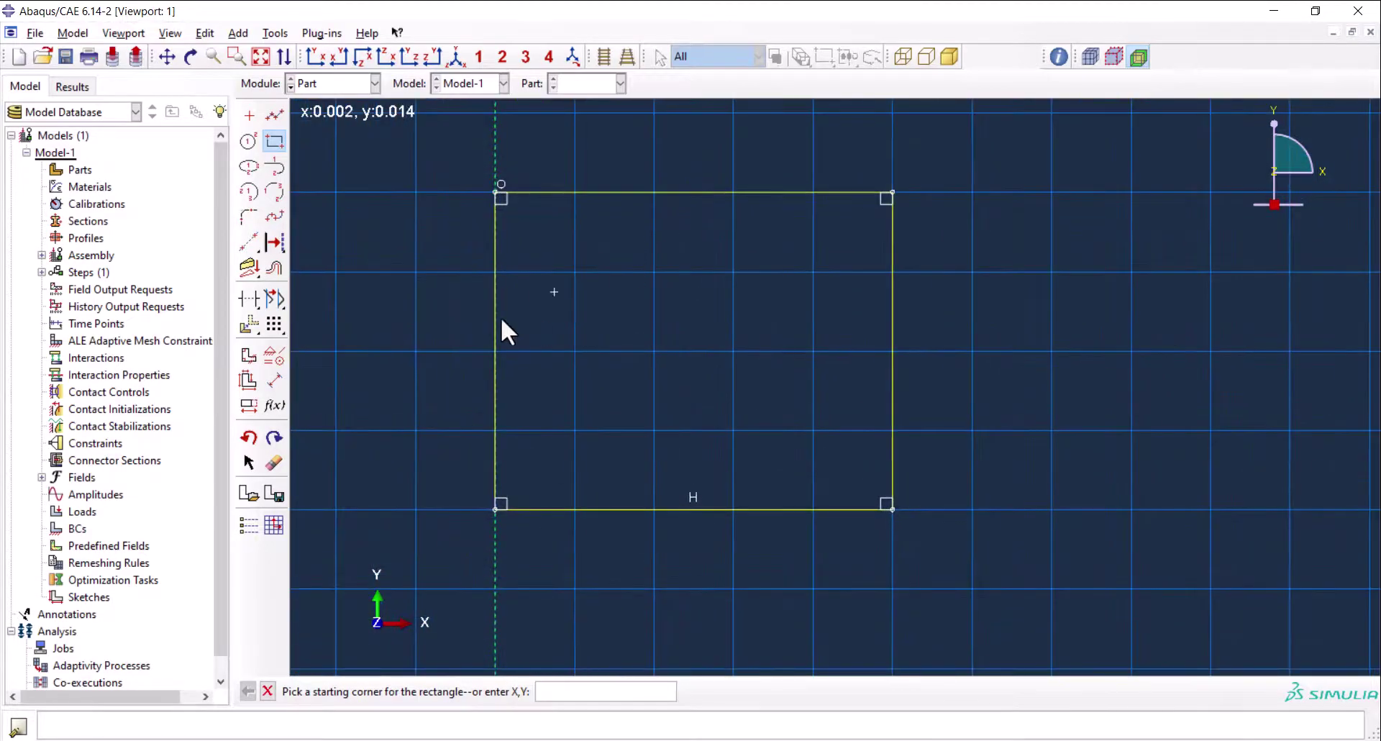
# Dimension the rectangle's upper edge and set its width to 0.03
pyautogui.click(274, 379)
pyautogui.click(775, 193)
pyautogui.click(748, 124)
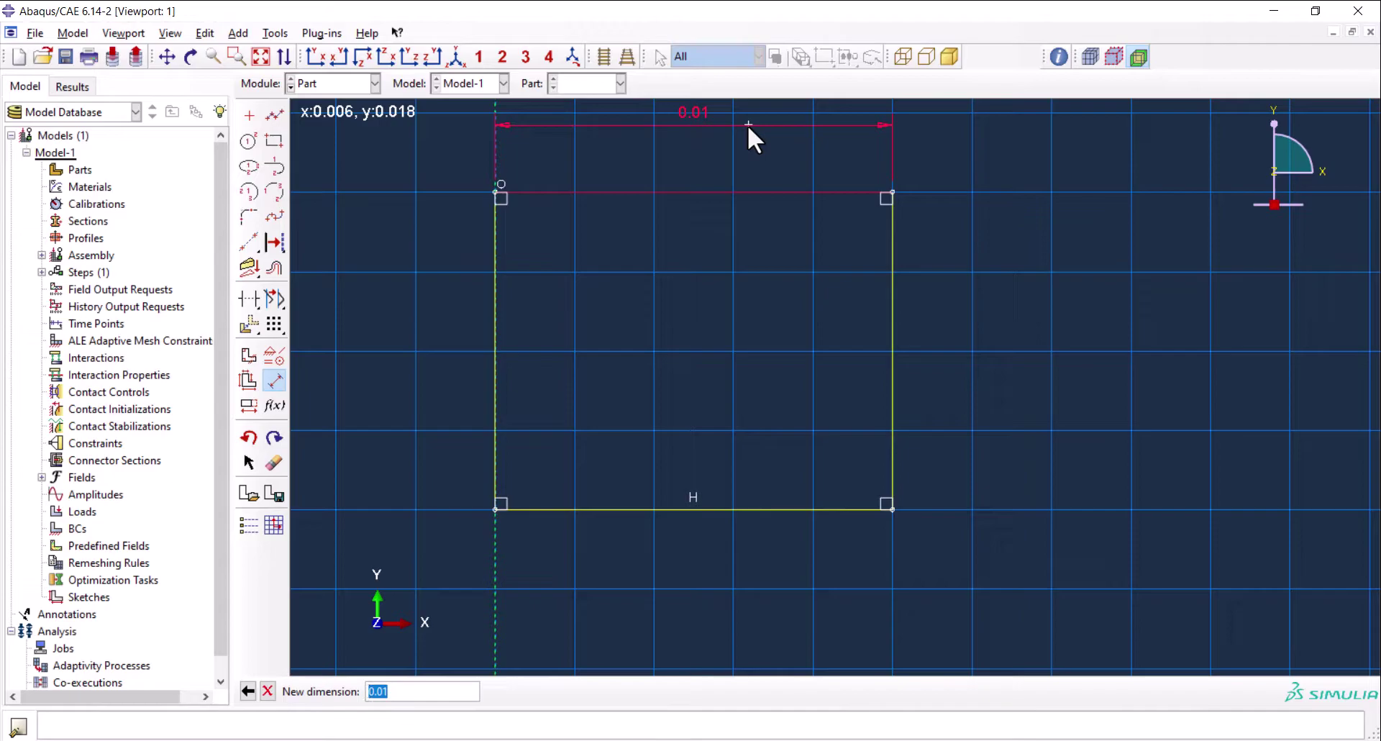
pyautogui.click(386, 691)
pyautogui.write('3')
pyautogui.press('Return')
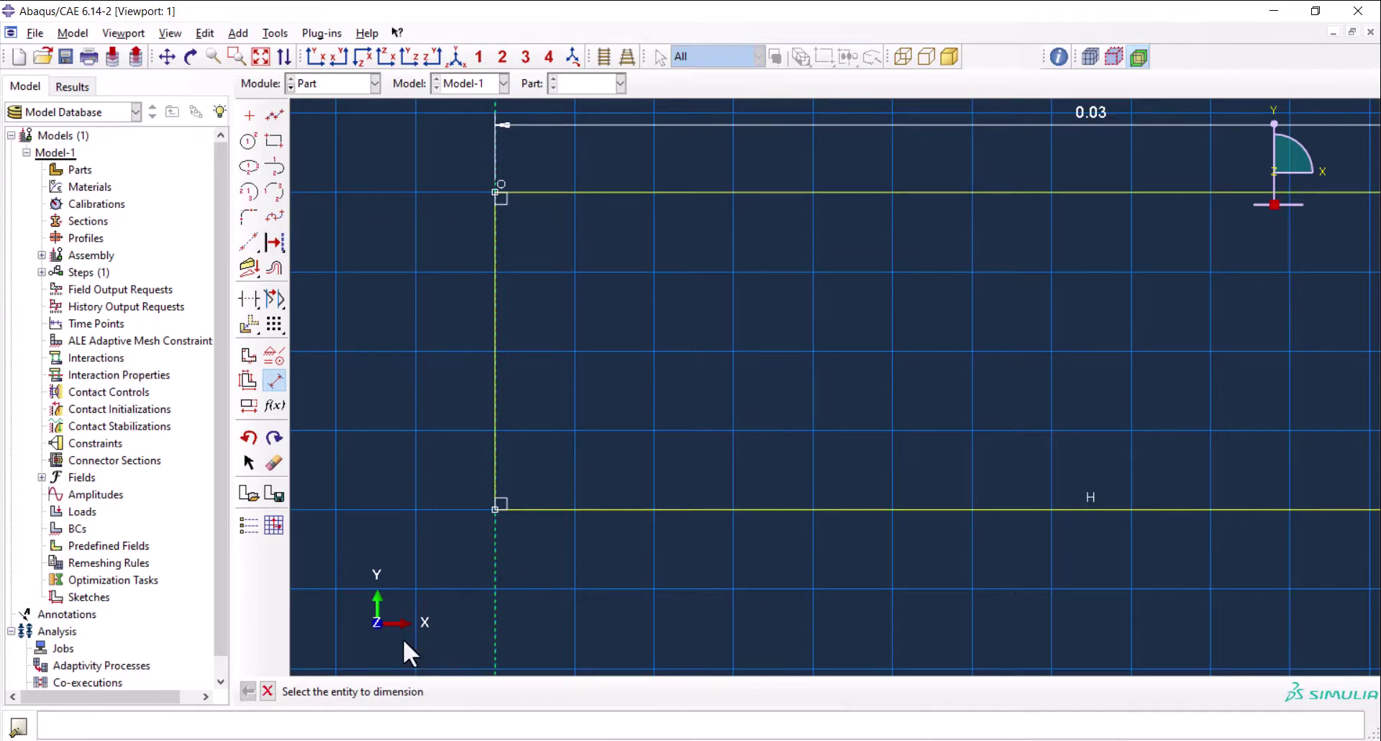
# Set the rectangle's height to 0.02 and finish the sketch to build the shell part
pyautogui.scroll(-5, 533, 475)
pyautogui.click(1089, 381)
pyautogui.click(1171, 382)
pyautogui.write('.')
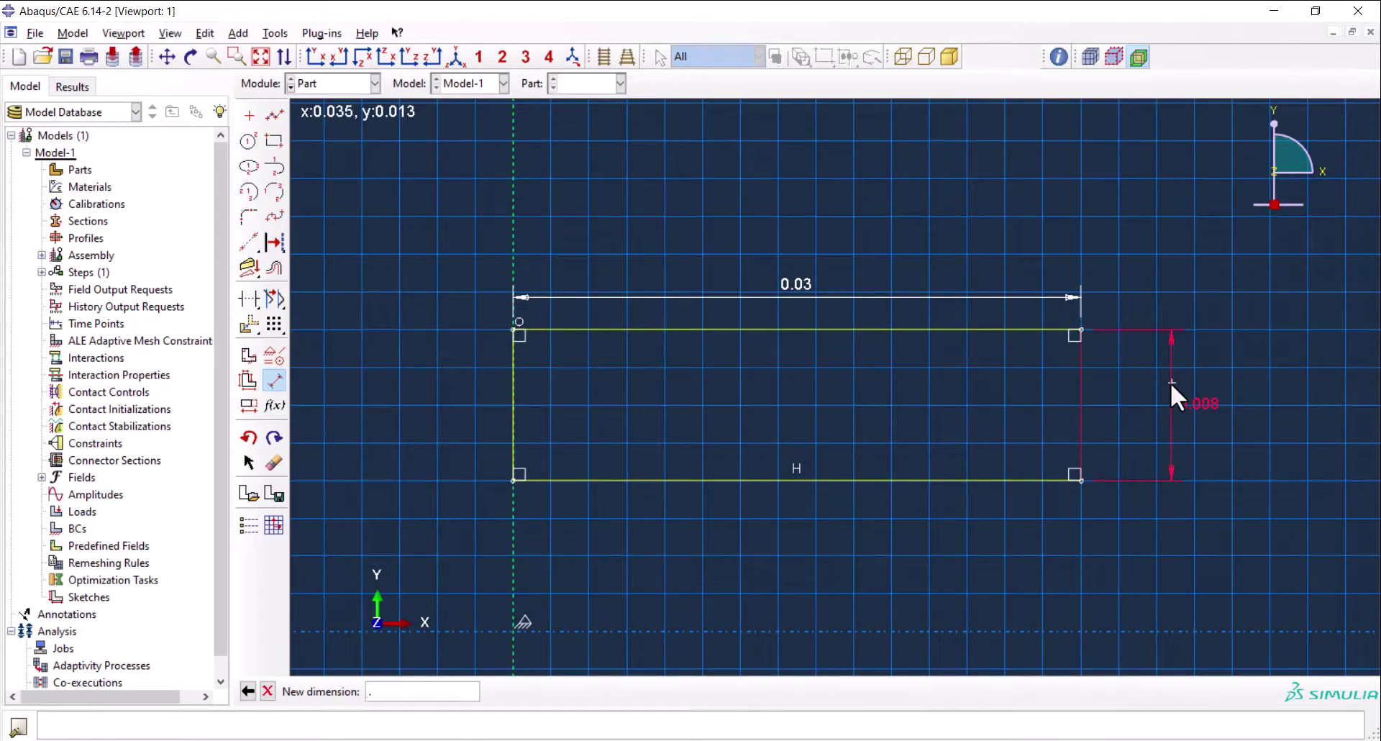
pyautogui.write('02')
pyautogui.press('Return')
pyautogui.scroll(-4, 935, 212)
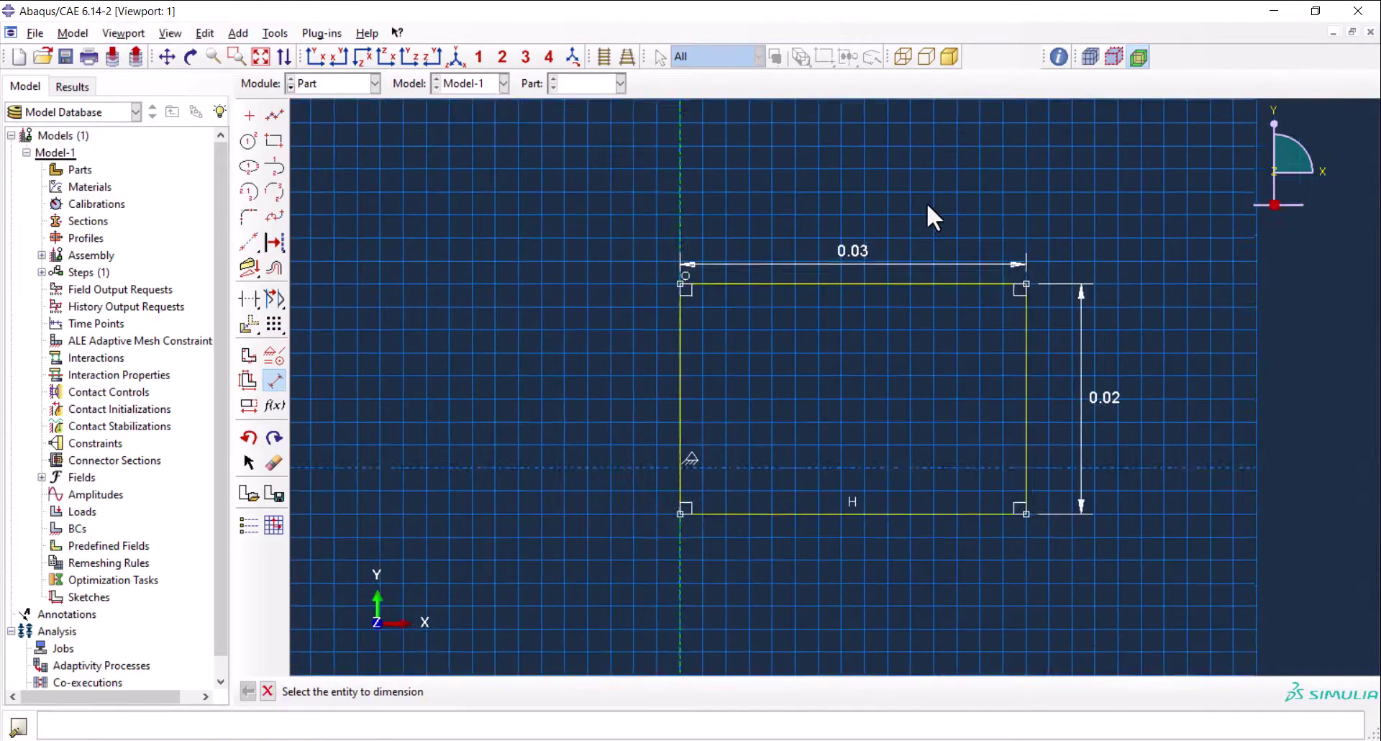
pyautogui.middleClick(977, 323)
pyautogui.middleClick(900, 326)
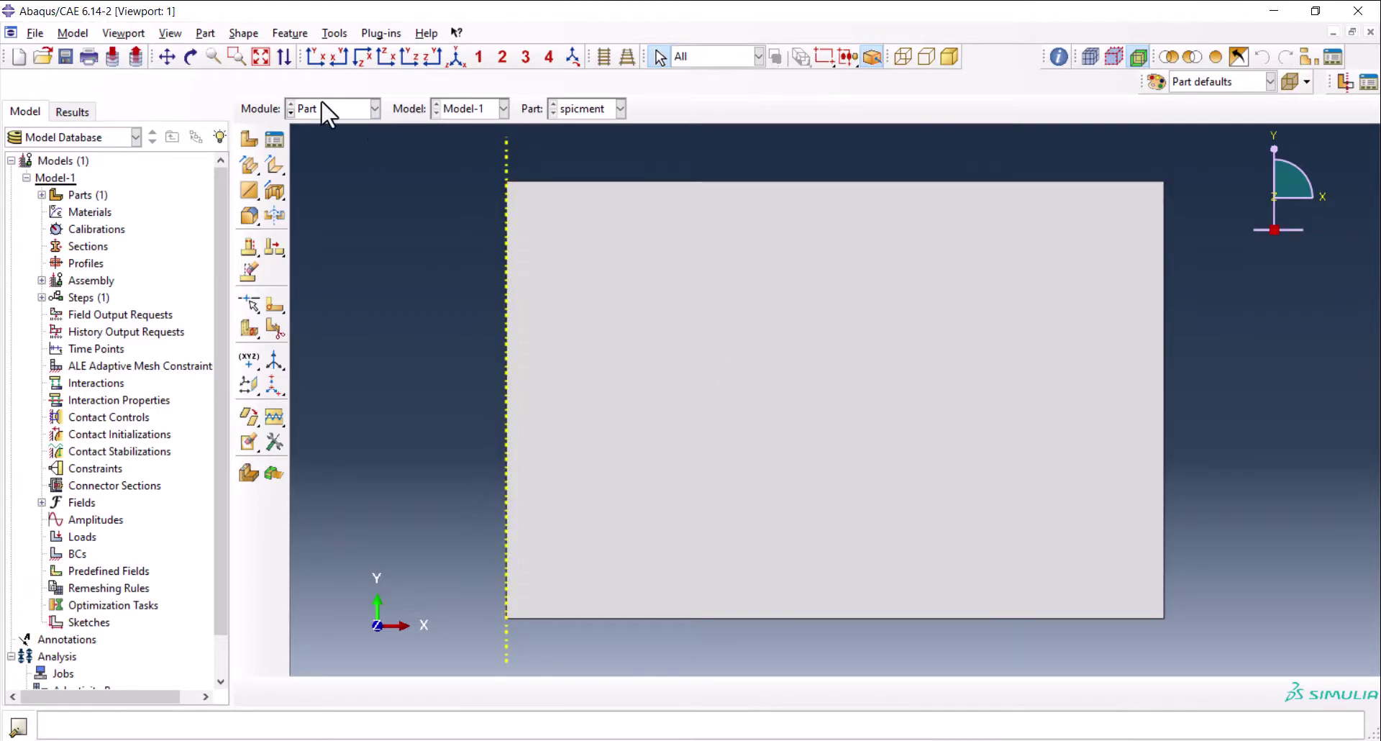
# Create an axisymmetric analytical rigid part named indenter with an approximate size of 0.1
pyautogui.click(245, 142)
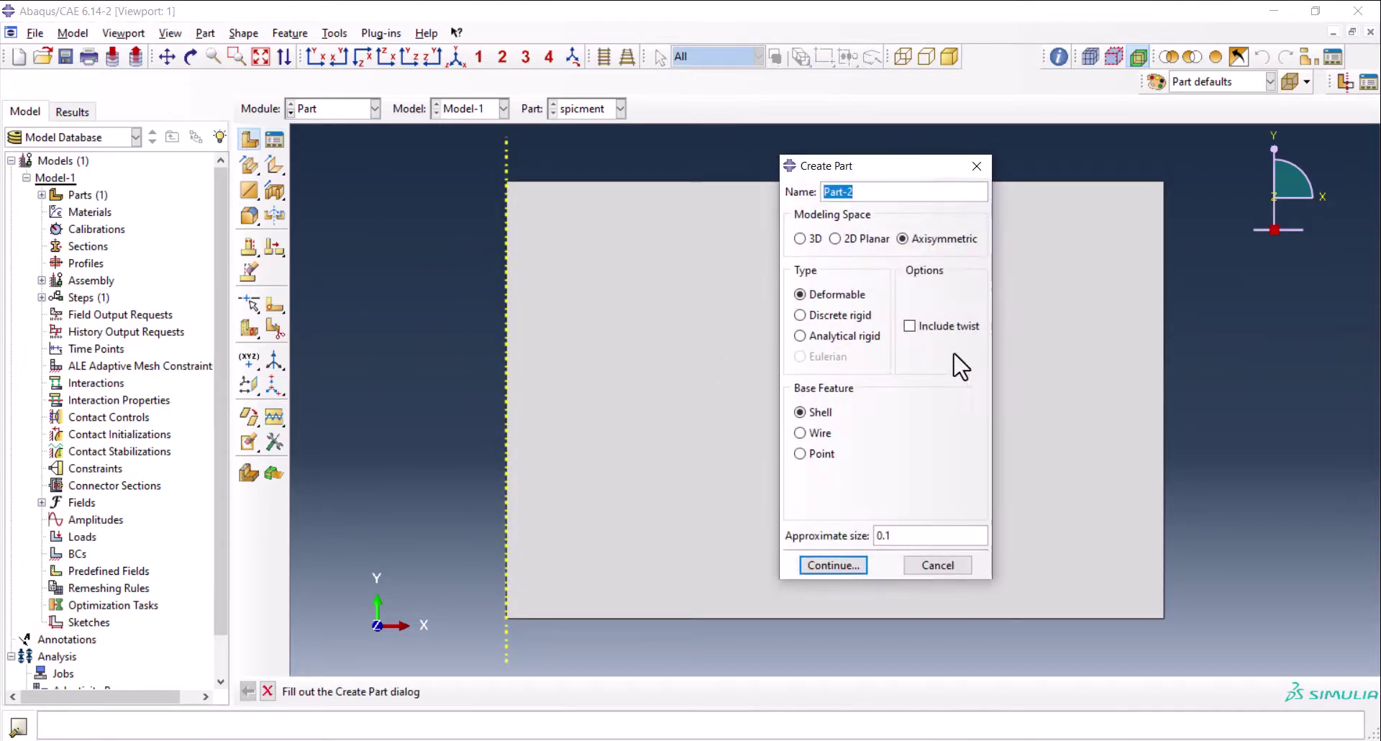
pyautogui.write('indenter')
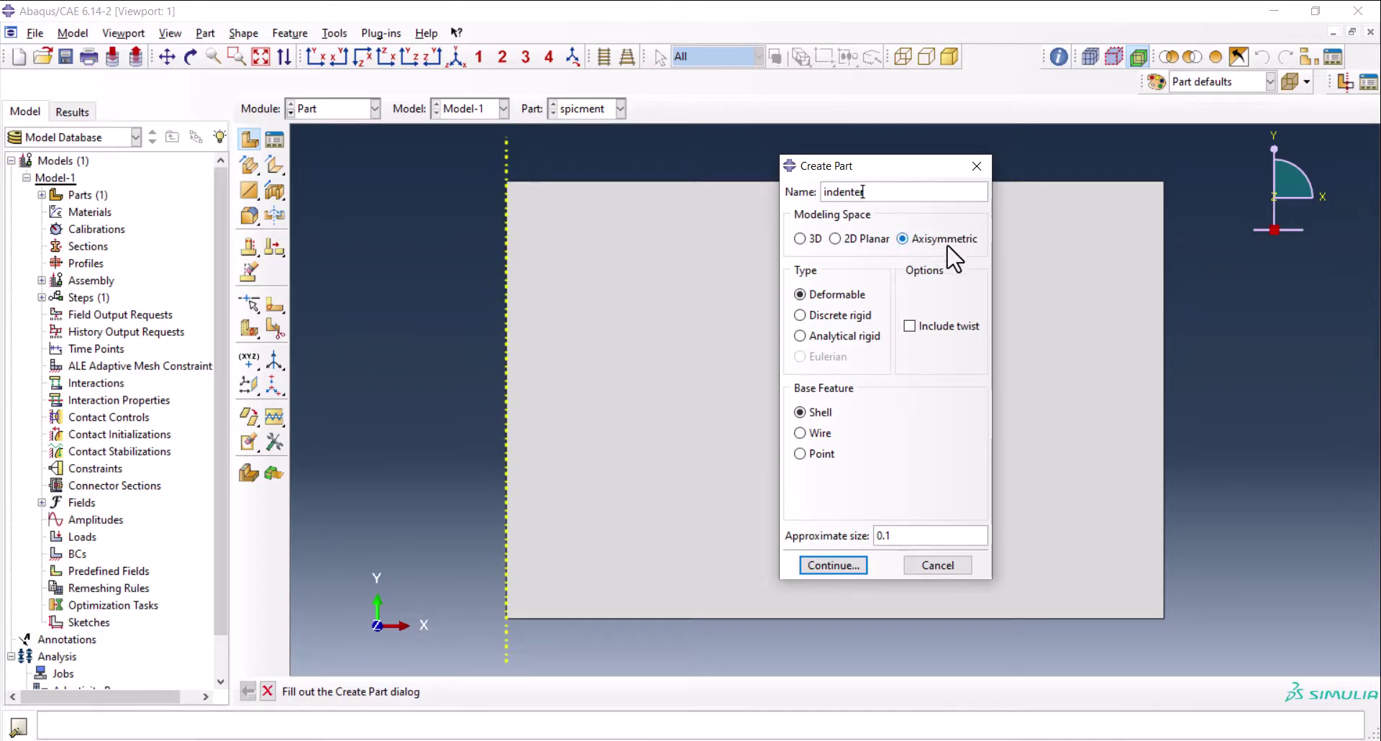
pyautogui.click(856, 337)
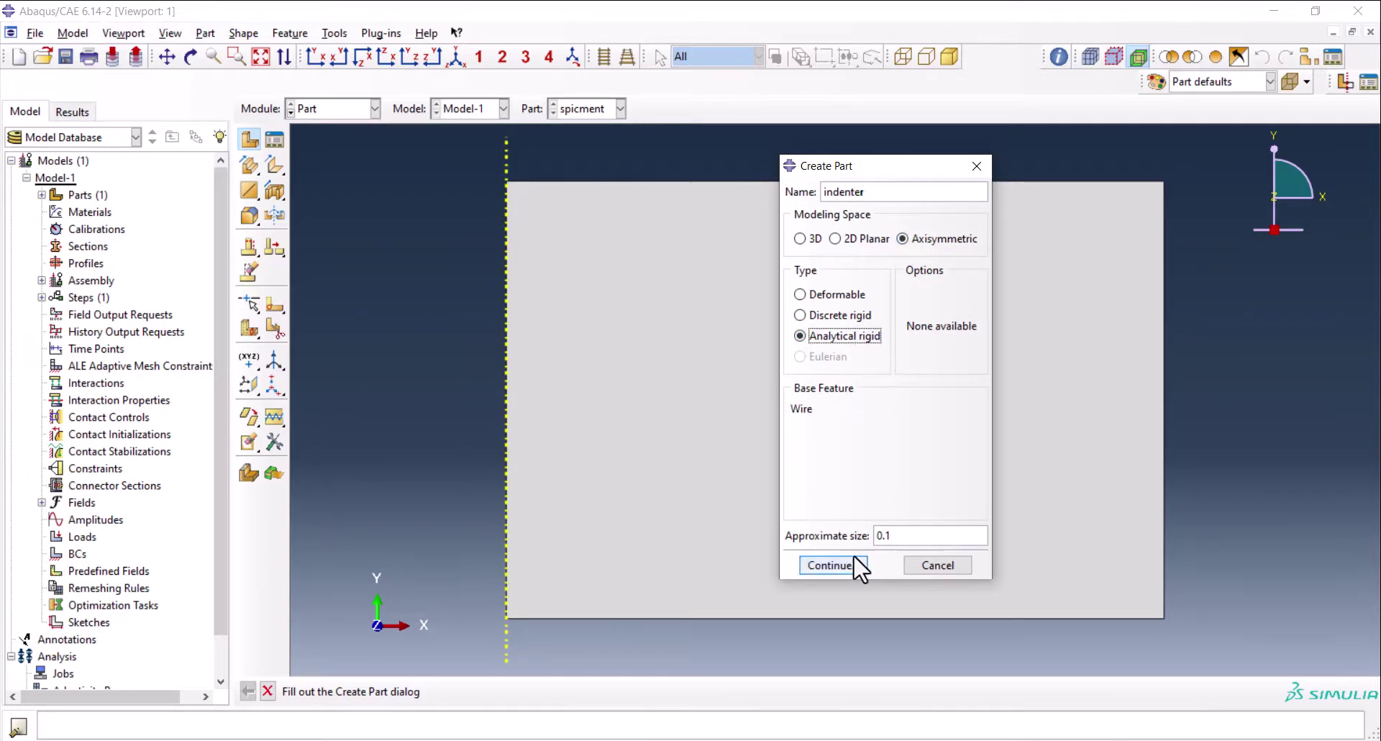
pyautogui.click(837, 566)
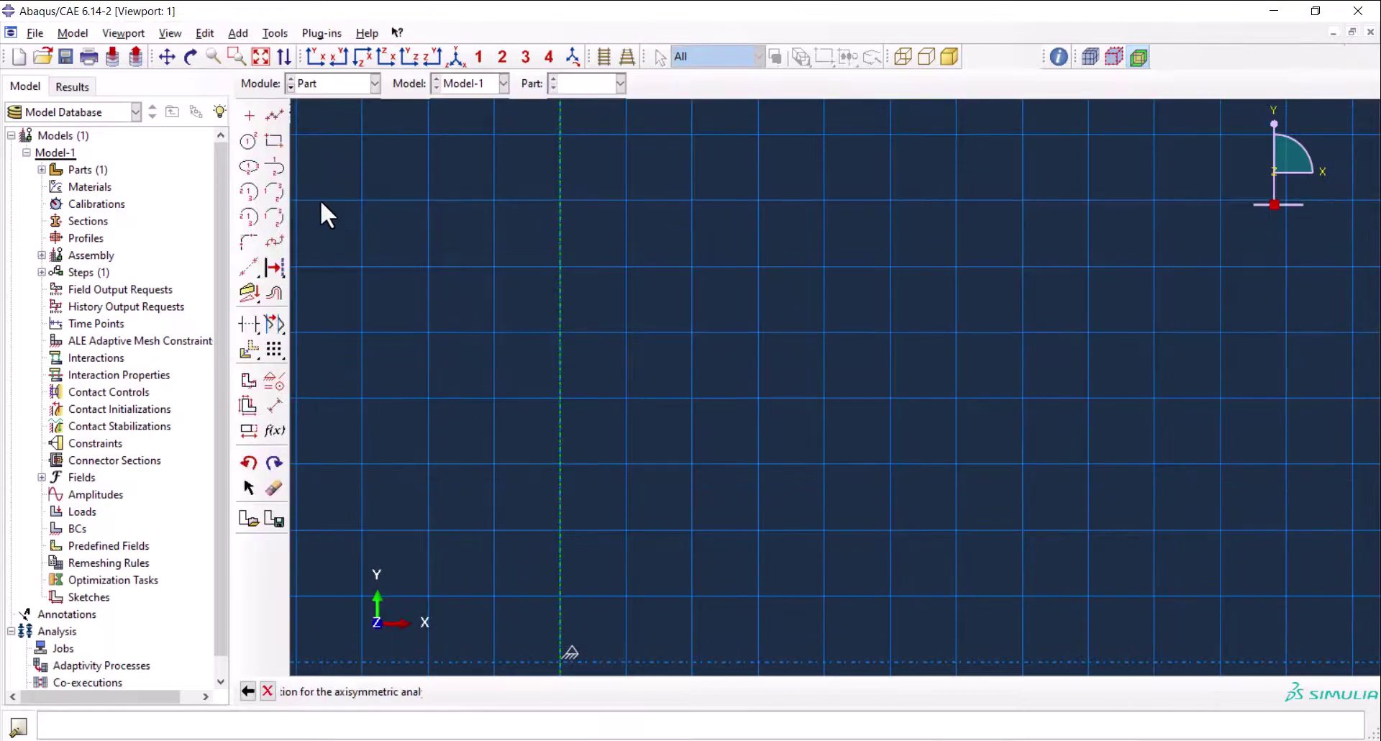
# Sketch an inclined line about 0.014 long, rising outward from a start point on the symmetry axis
pyautogui.click(274, 115)
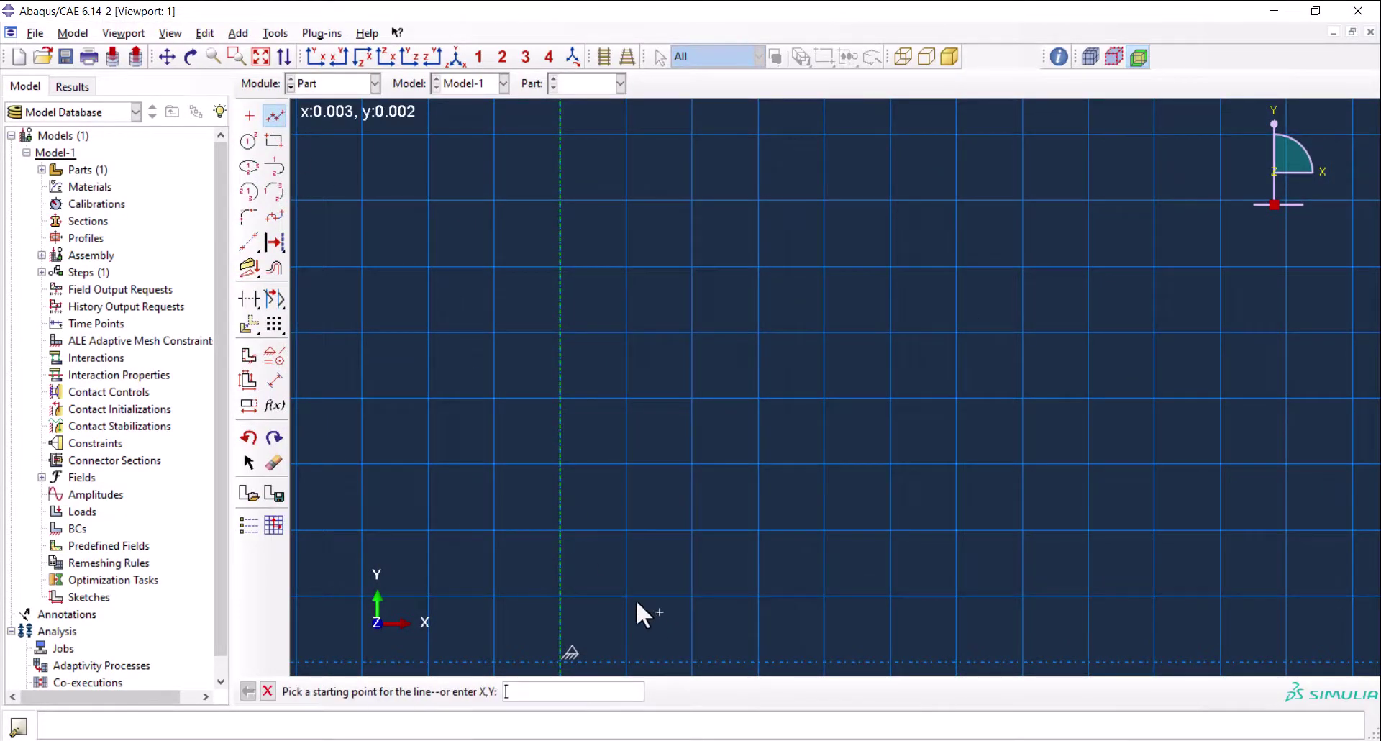
pyautogui.click(561, 528)
pyautogui.click(956, 267)
pyautogui.middleClick(628, 465)
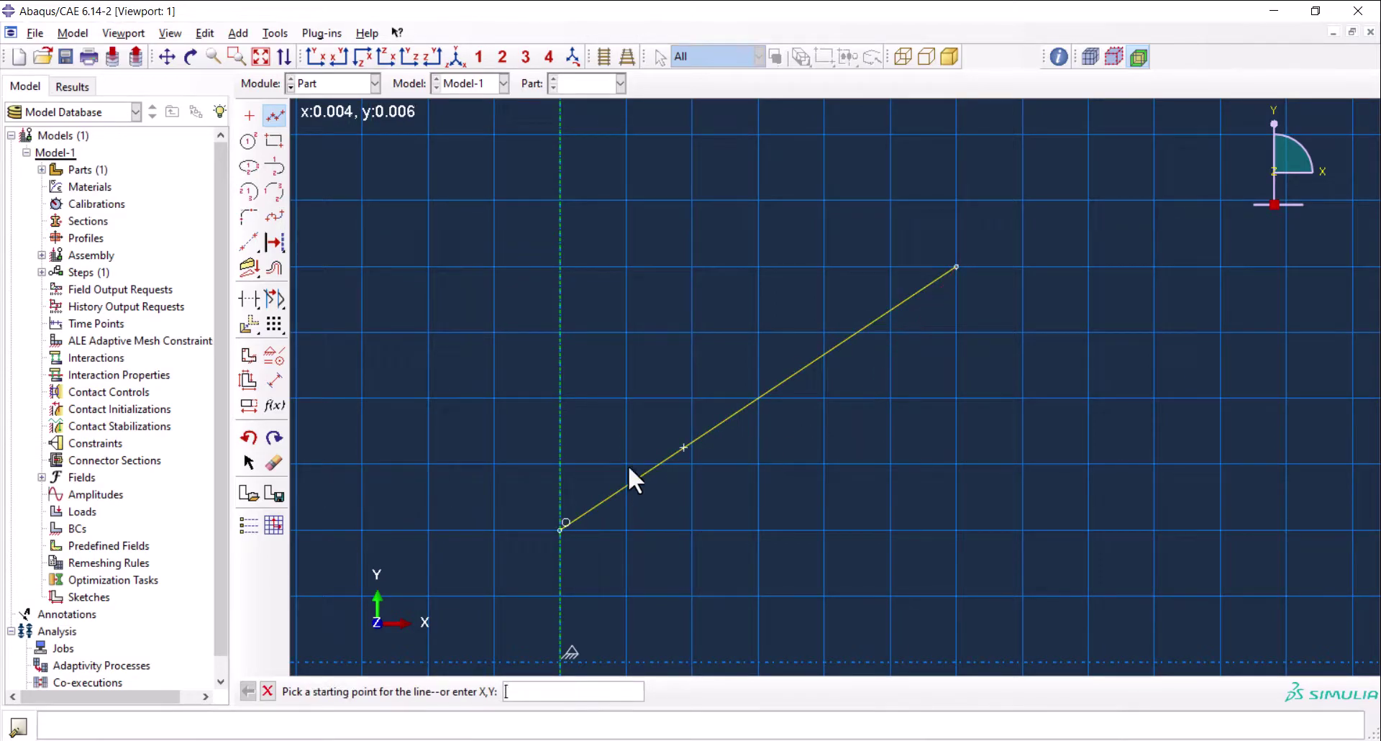
# Try an angle of 86° between the inclined line and the symmetry axis, and undo that dimension
pyautogui.click(274, 380)
pyautogui.click(803, 371)
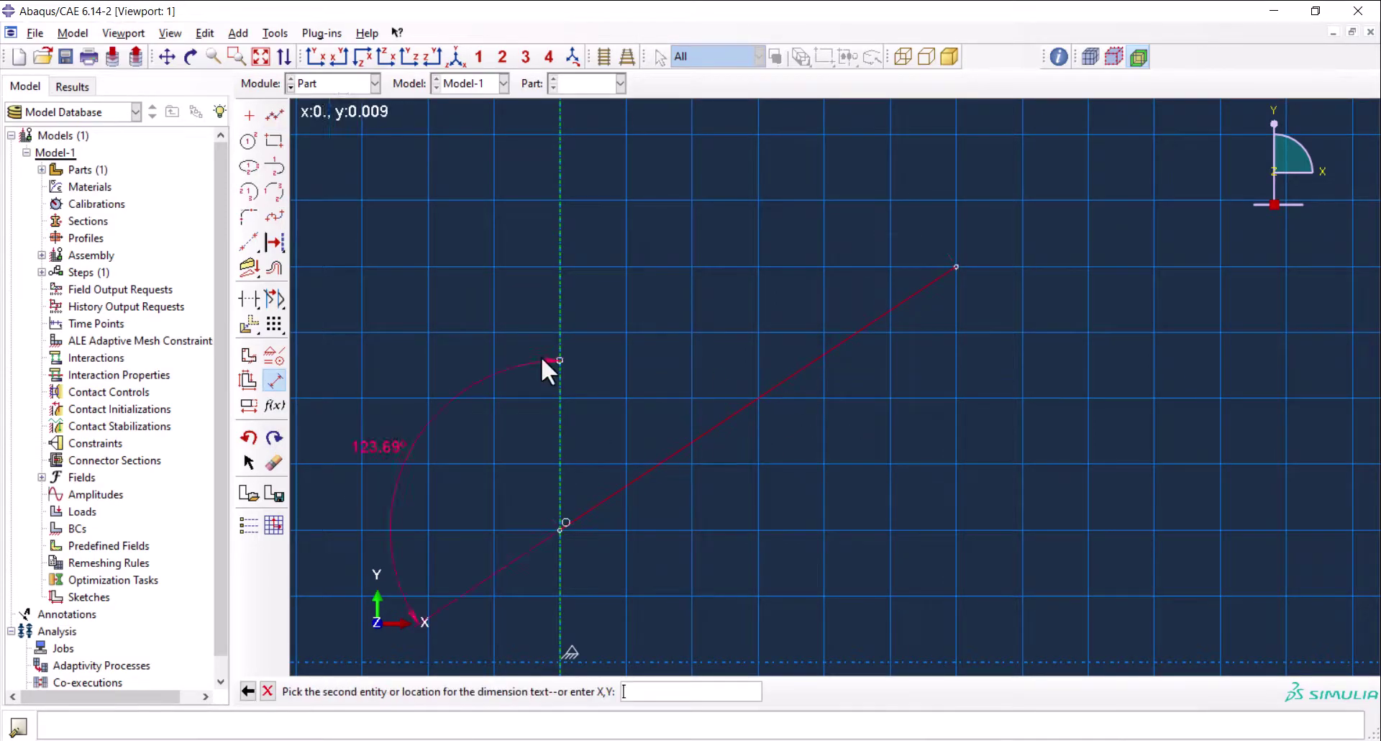
pyautogui.click(568, 329)
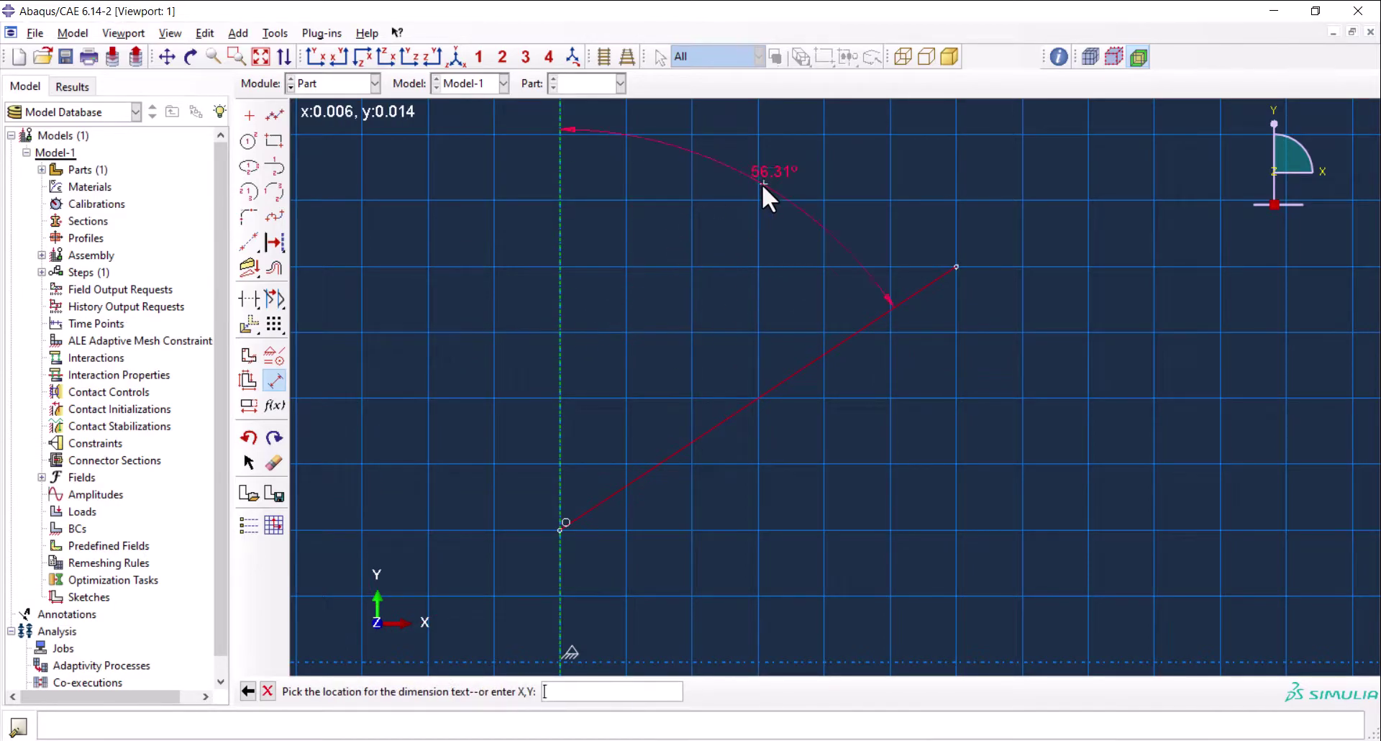
pyautogui.click(762, 184)
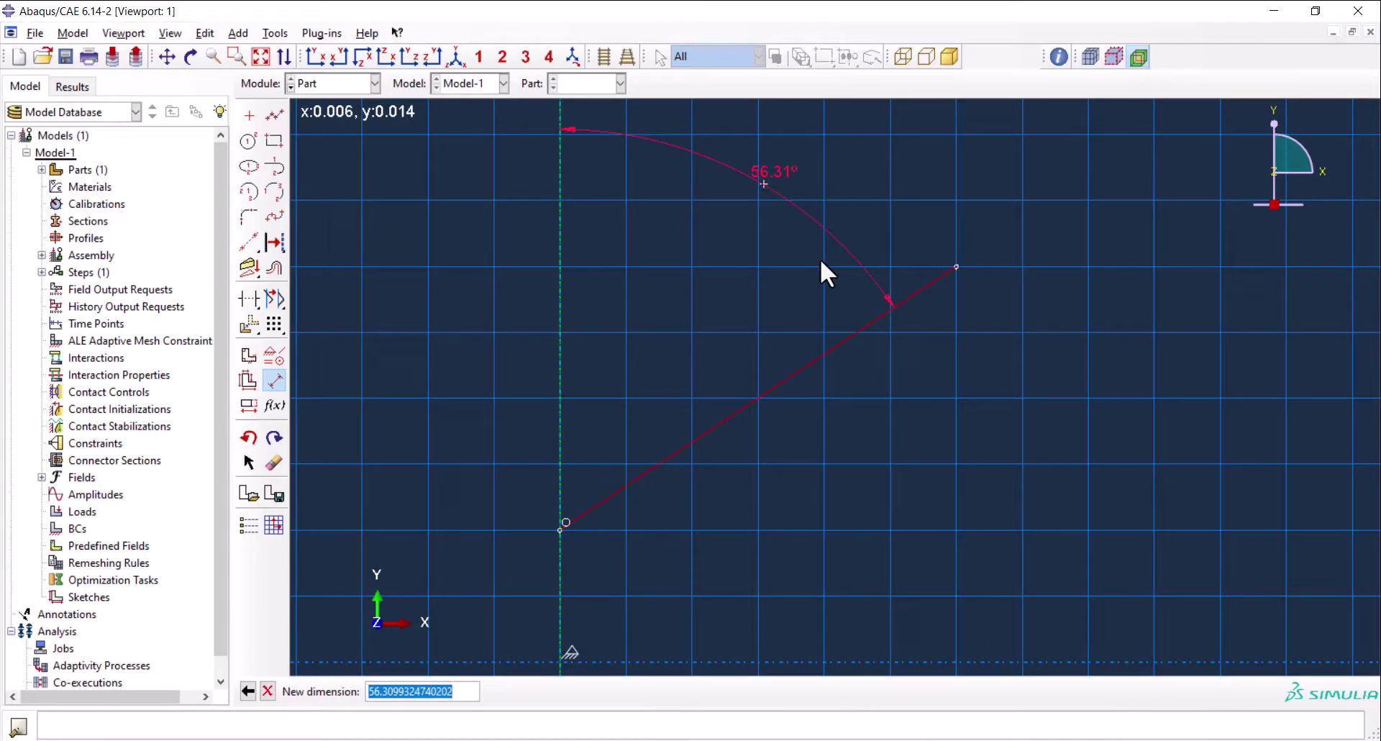
pyautogui.write('86')
pyautogui.scroll(-3, 810, 424)
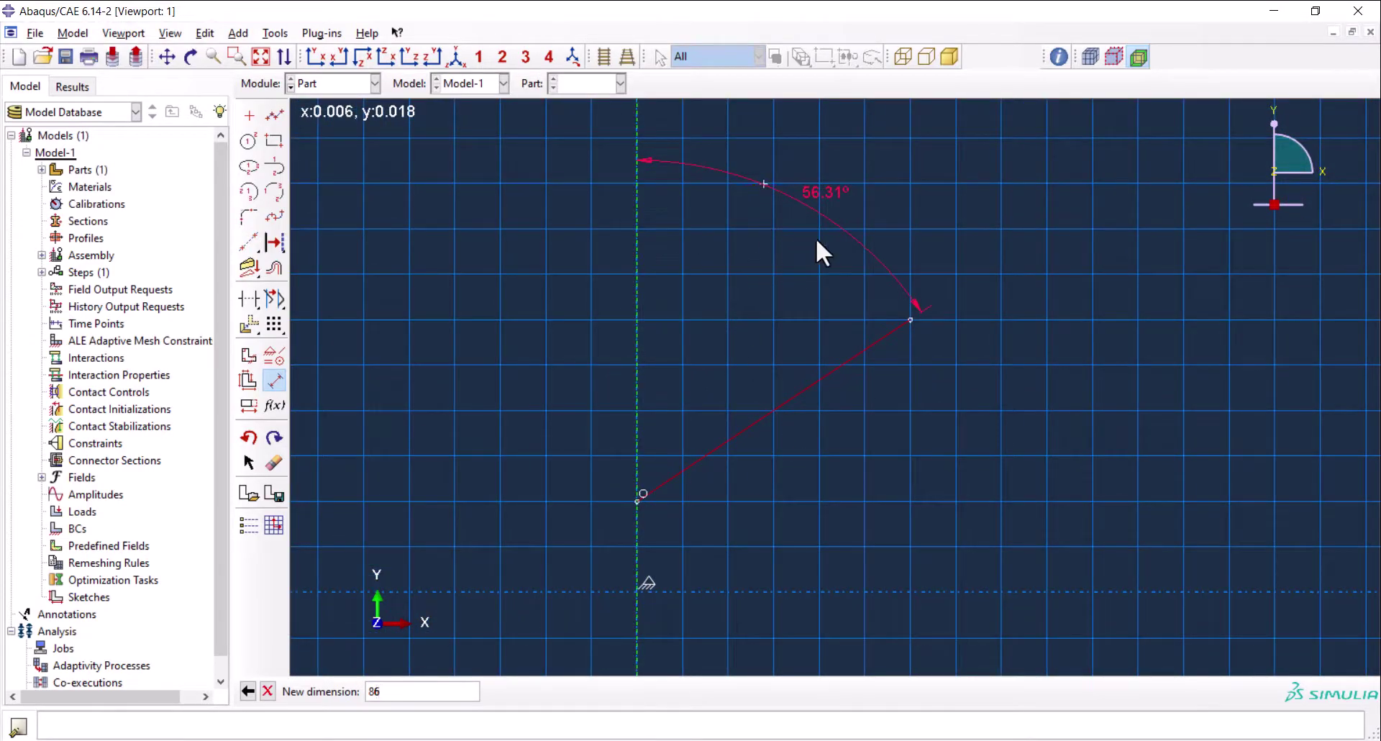
pyautogui.write('6')
pyautogui.press('Return')
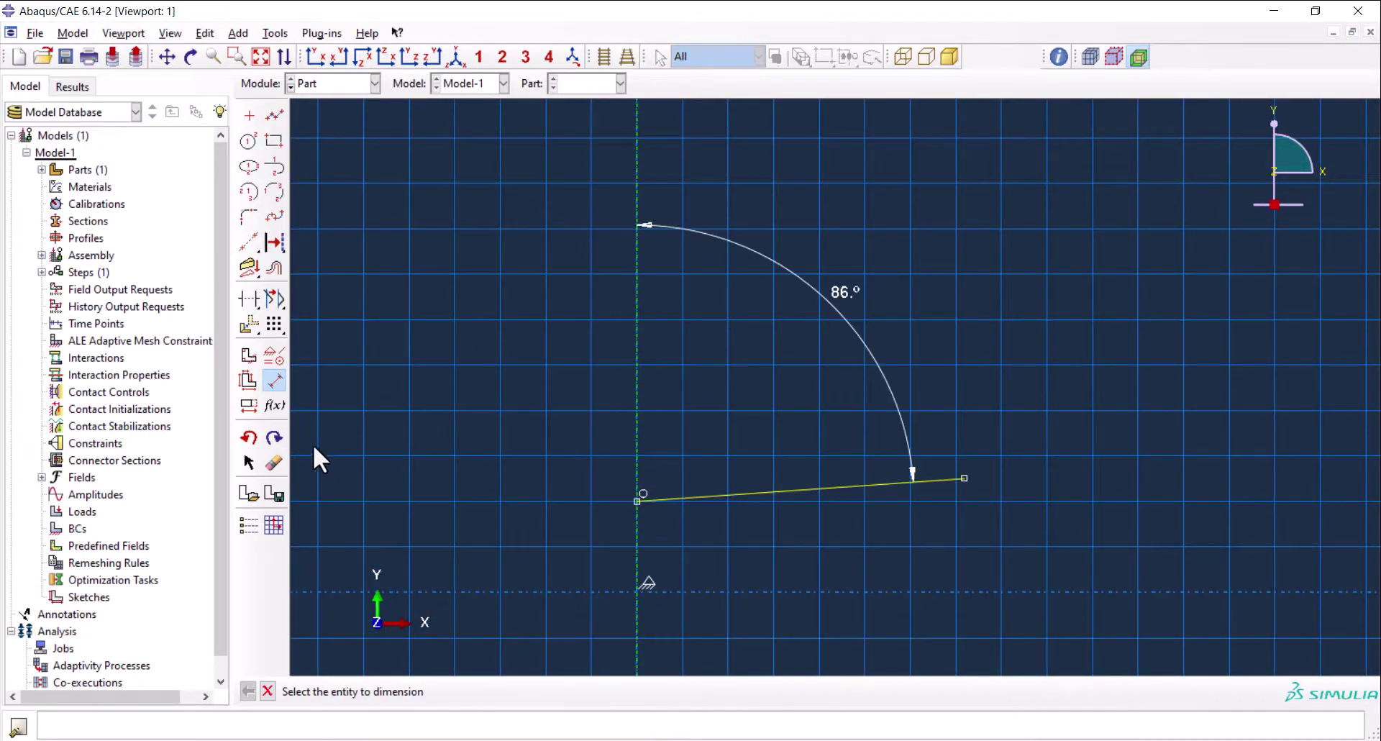
pyautogui.click(248, 436)
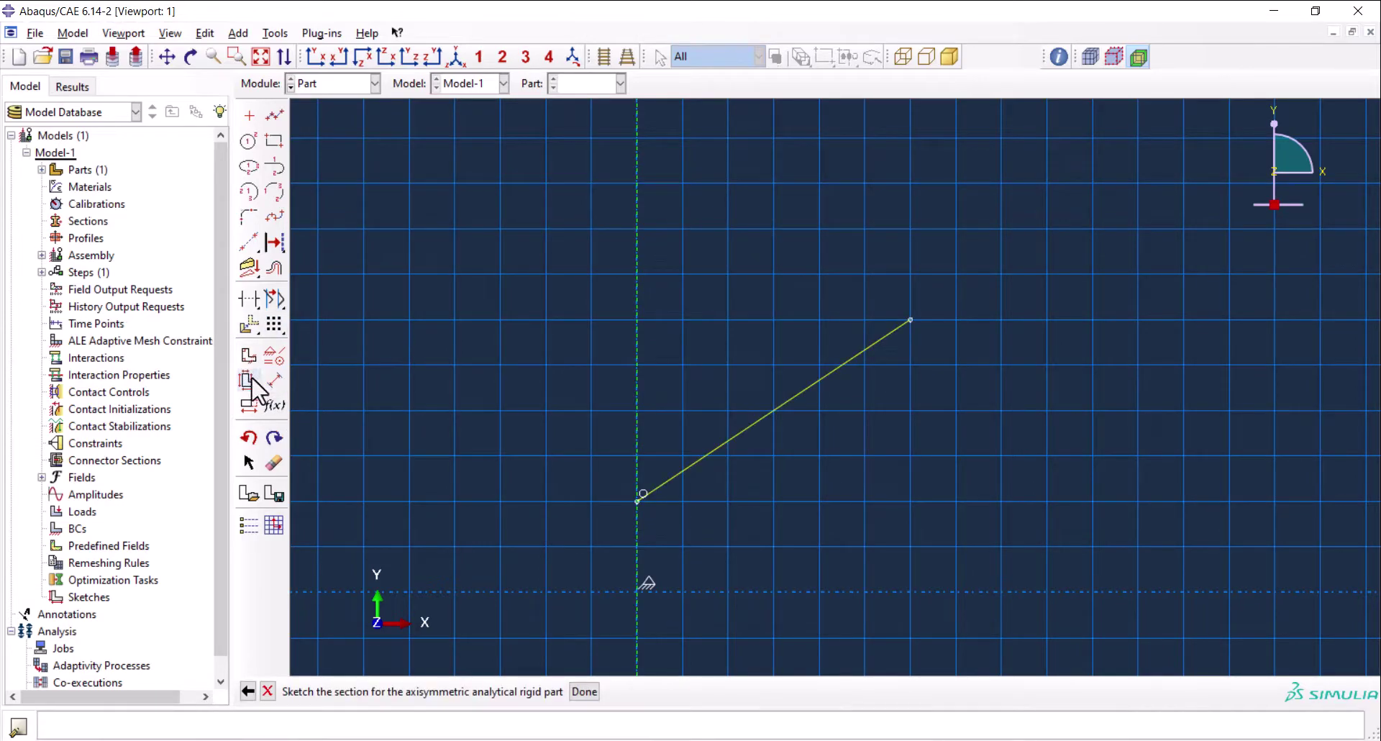
# Dimension the angle between the inclined line and the symmetry axis and set it to 68°
pyautogui.click(273, 380)
pyautogui.click(774, 405)
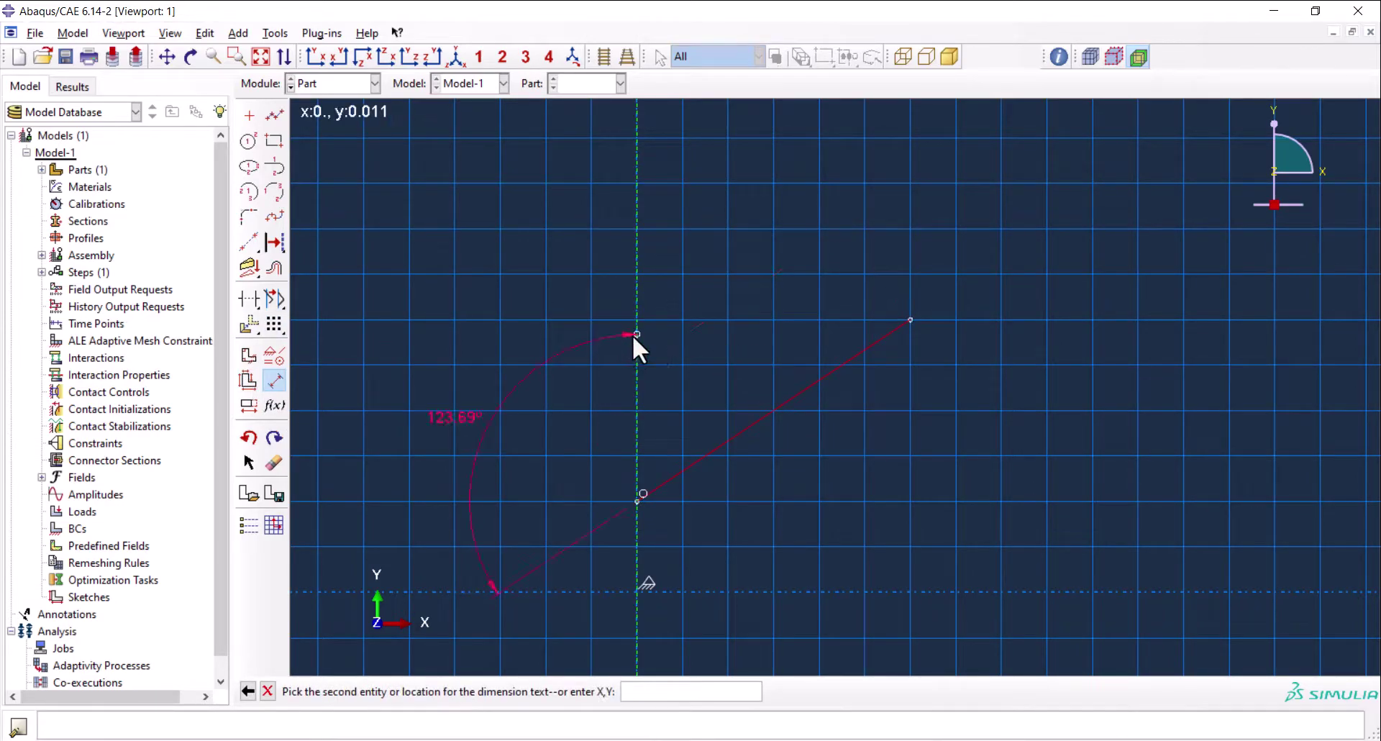
pyautogui.click(637, 334)
pyautogui.write('68')
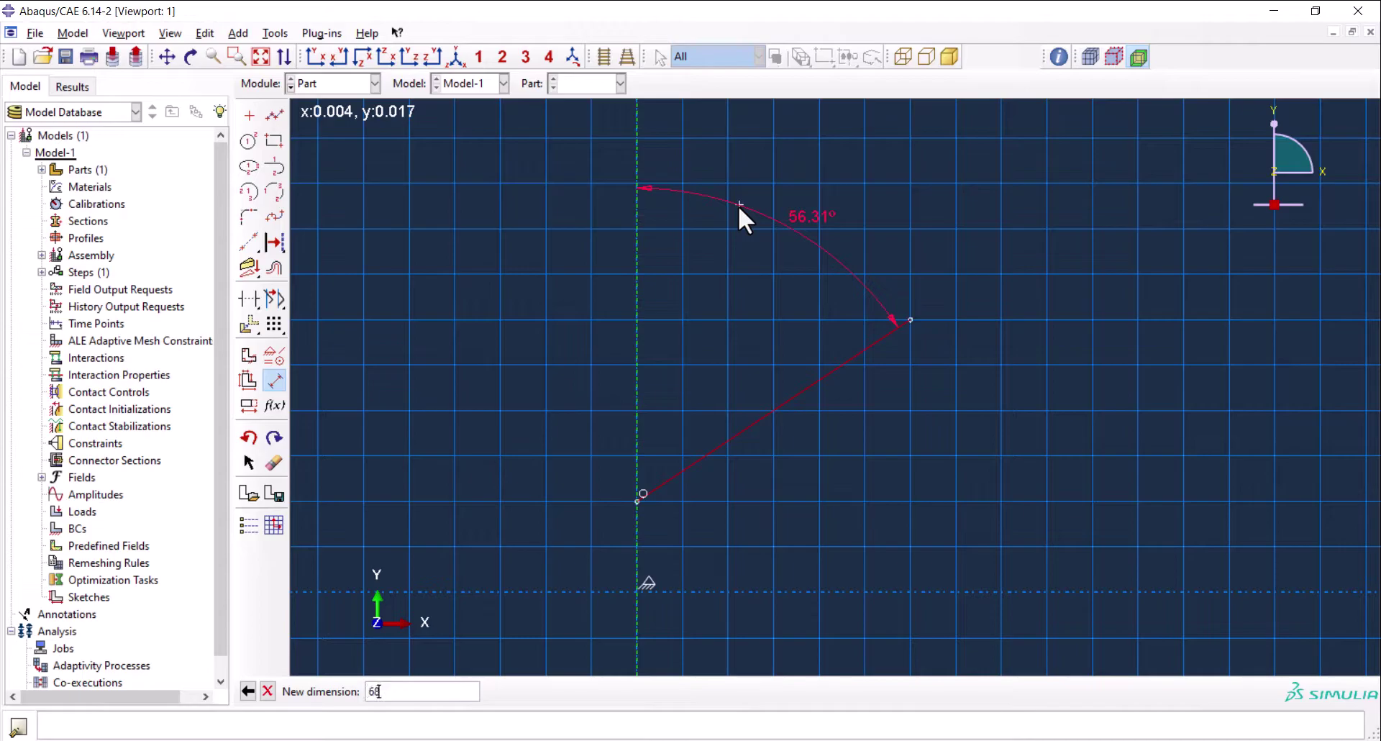
pyautogui.press('Return')
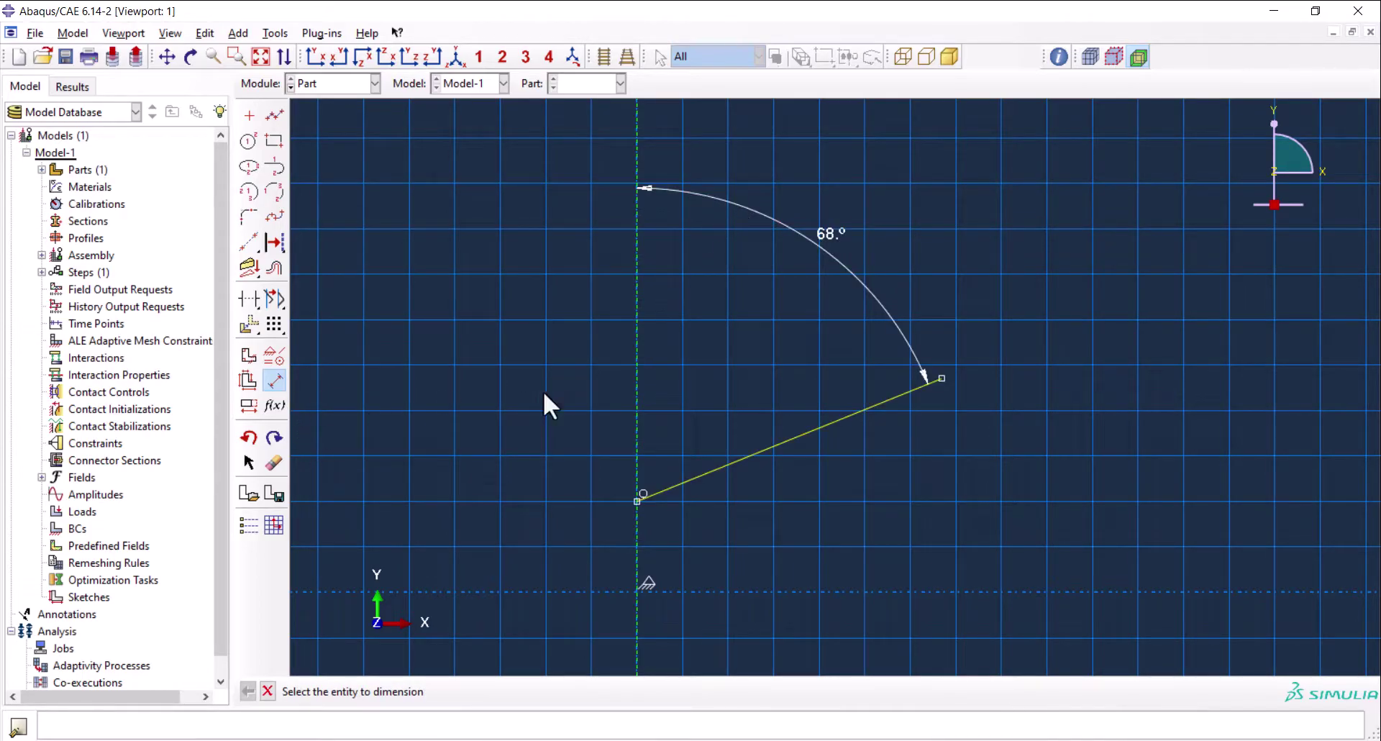
# Set the inclined line's length to 0.005 and finish the sketch to build the indenter part
pyautogui.click(857, 411)
pyautogui.click(867, 505)
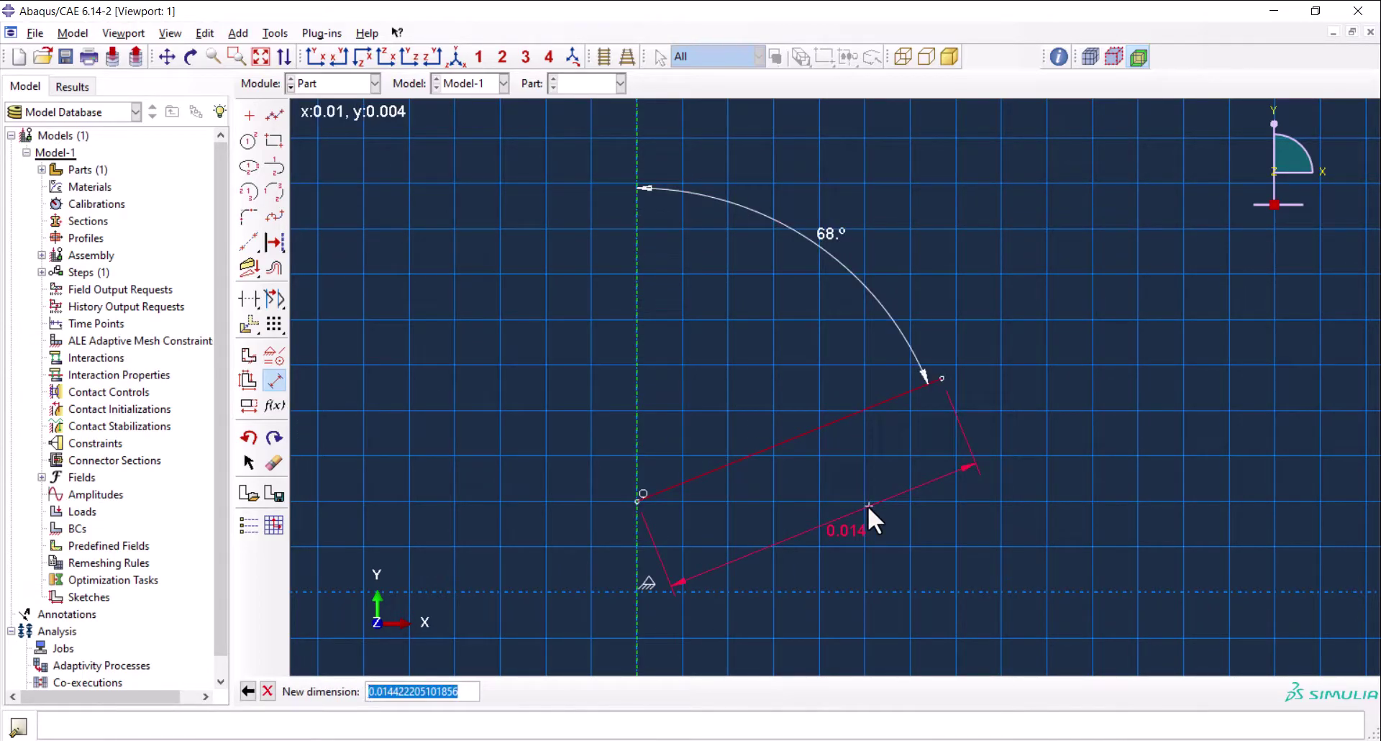
pyautogui.press('BackSpace')
pyautogui.write('.005')
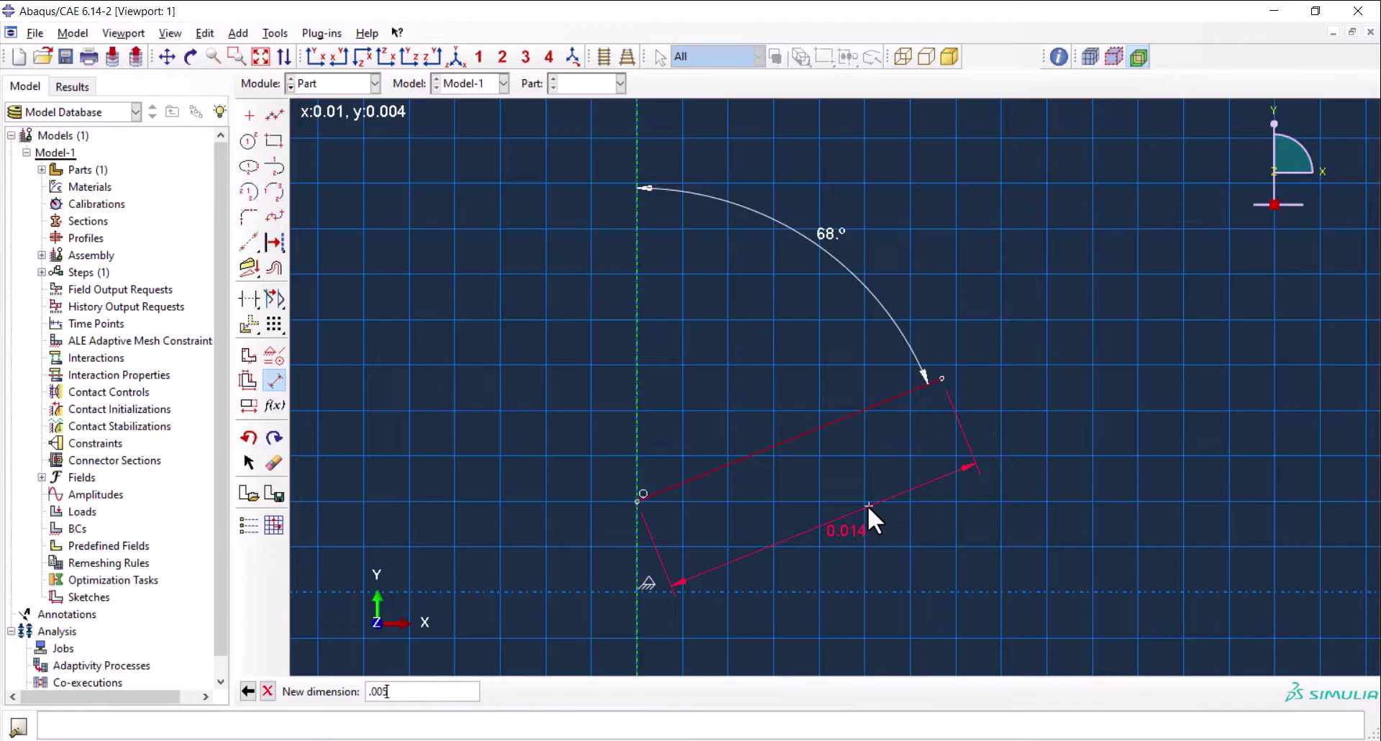
pyautogui.press('Return')
pyautogui.press('Escape')
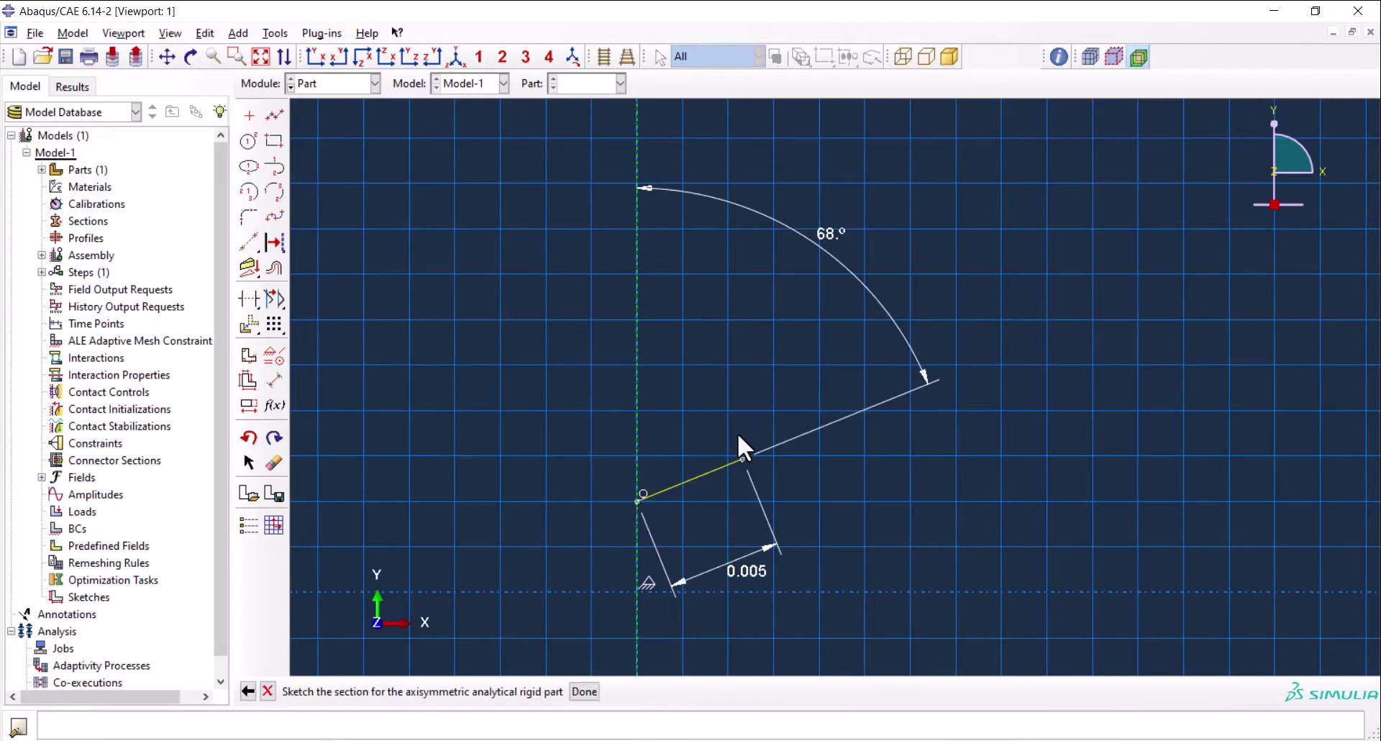
pyautogui.scroll(-4, 704, 500)
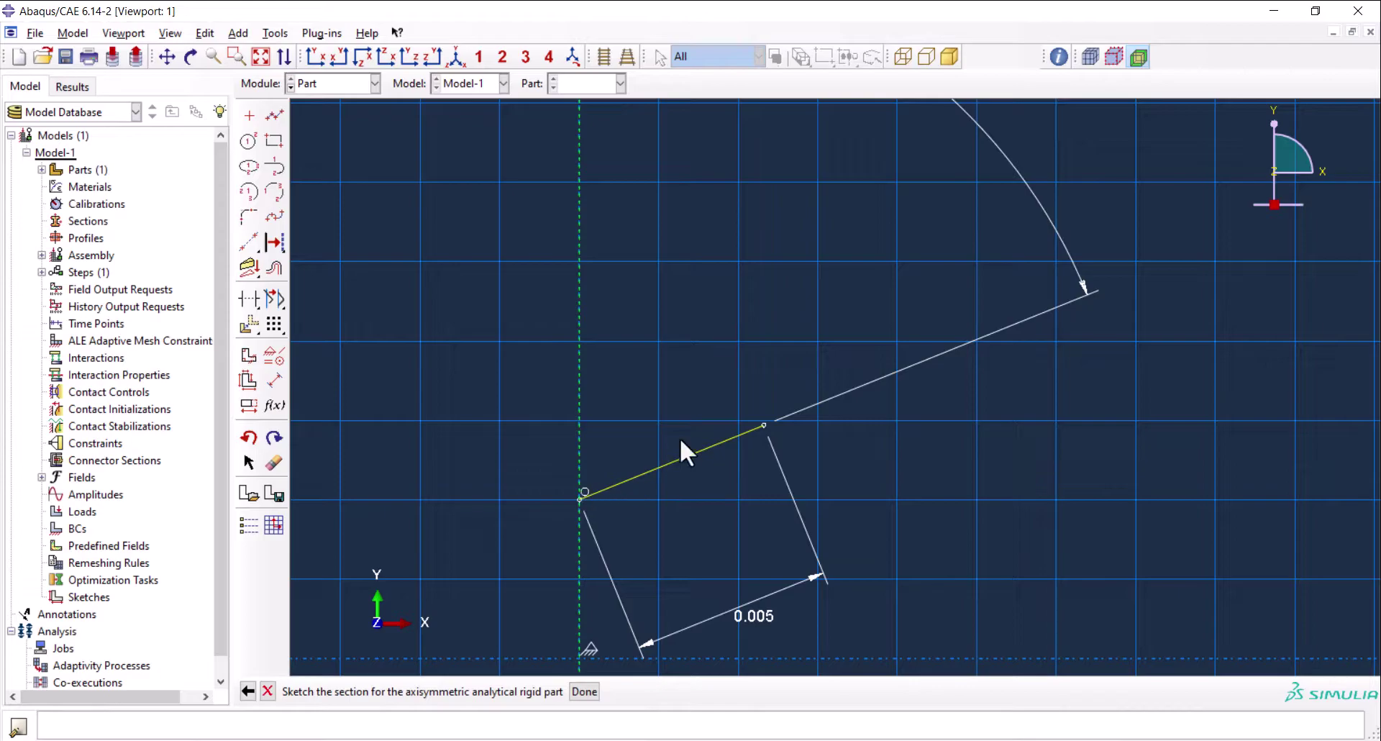
pyautogui.middleClick(714, 380)
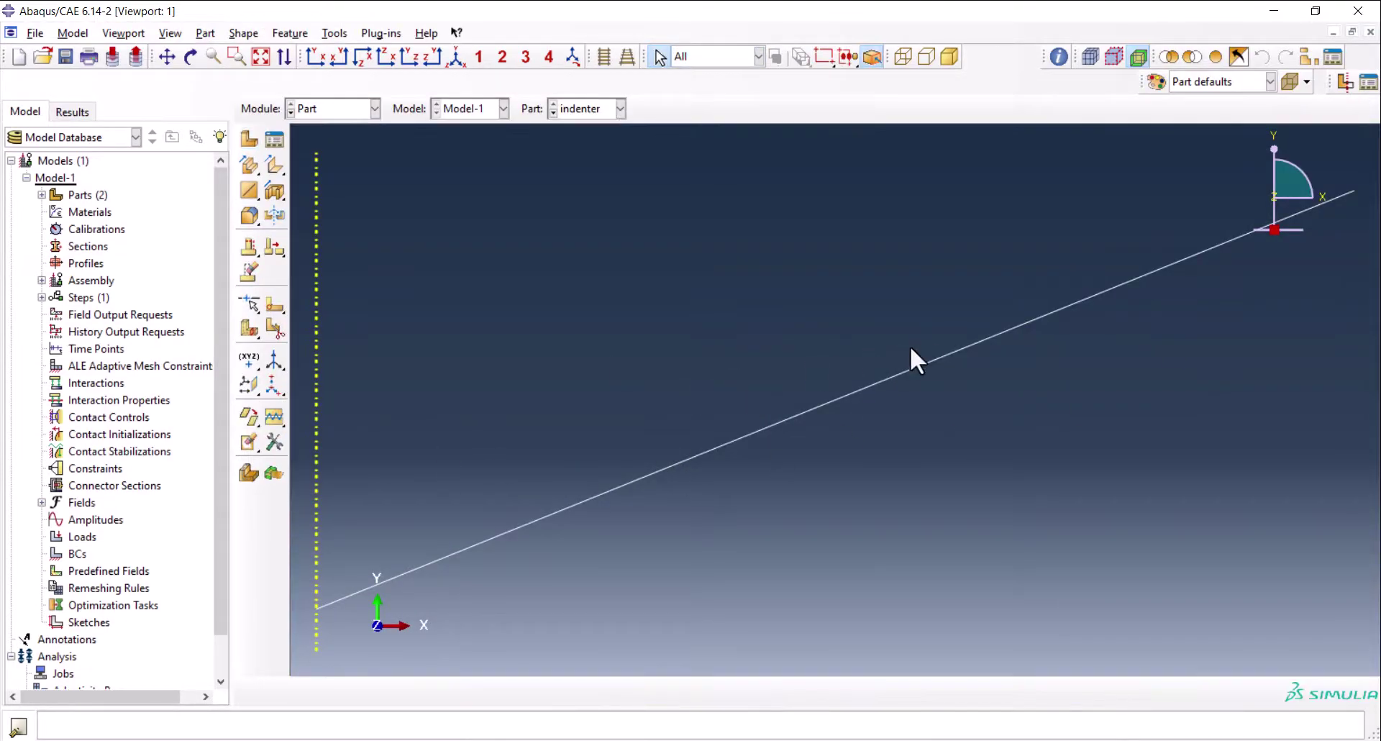
# Switch to the Property module and display the spicment part
pyautogui.click(308, 111)
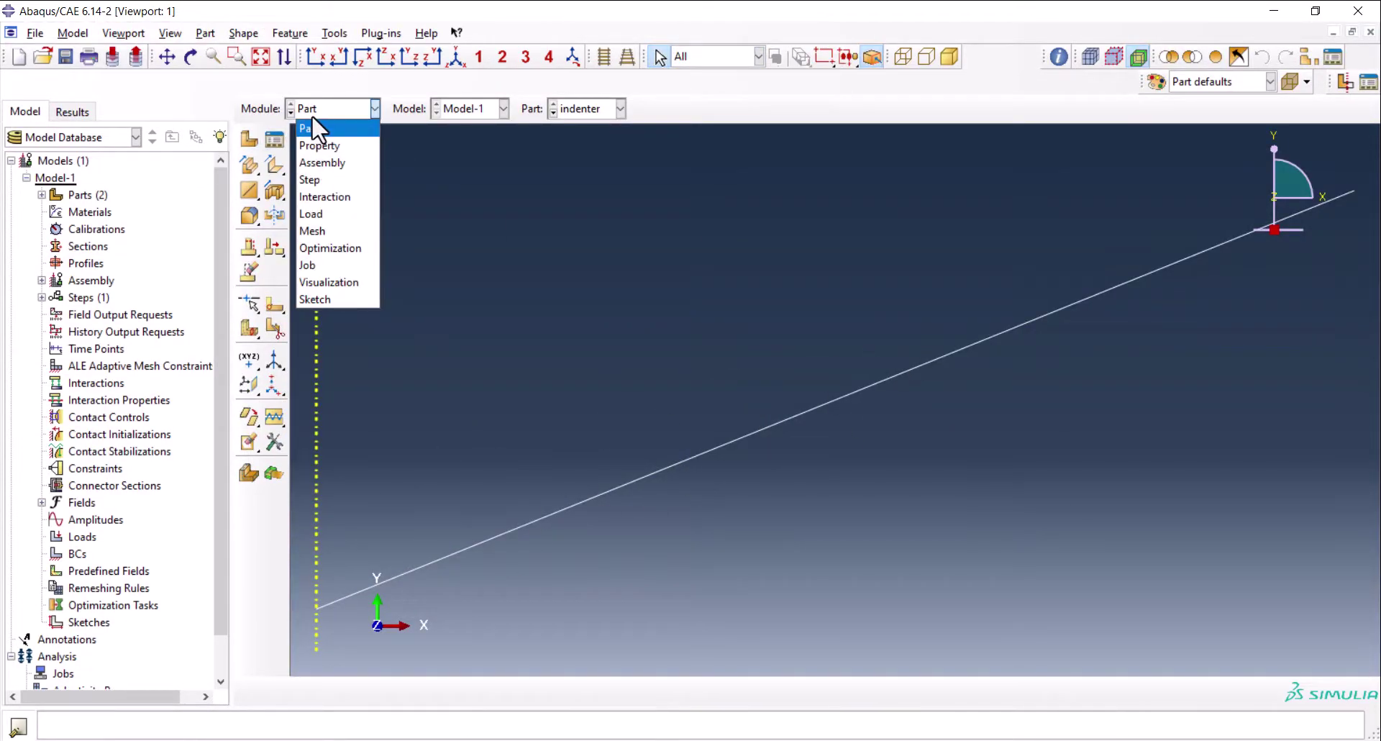
pyautogui.click(340, 143)
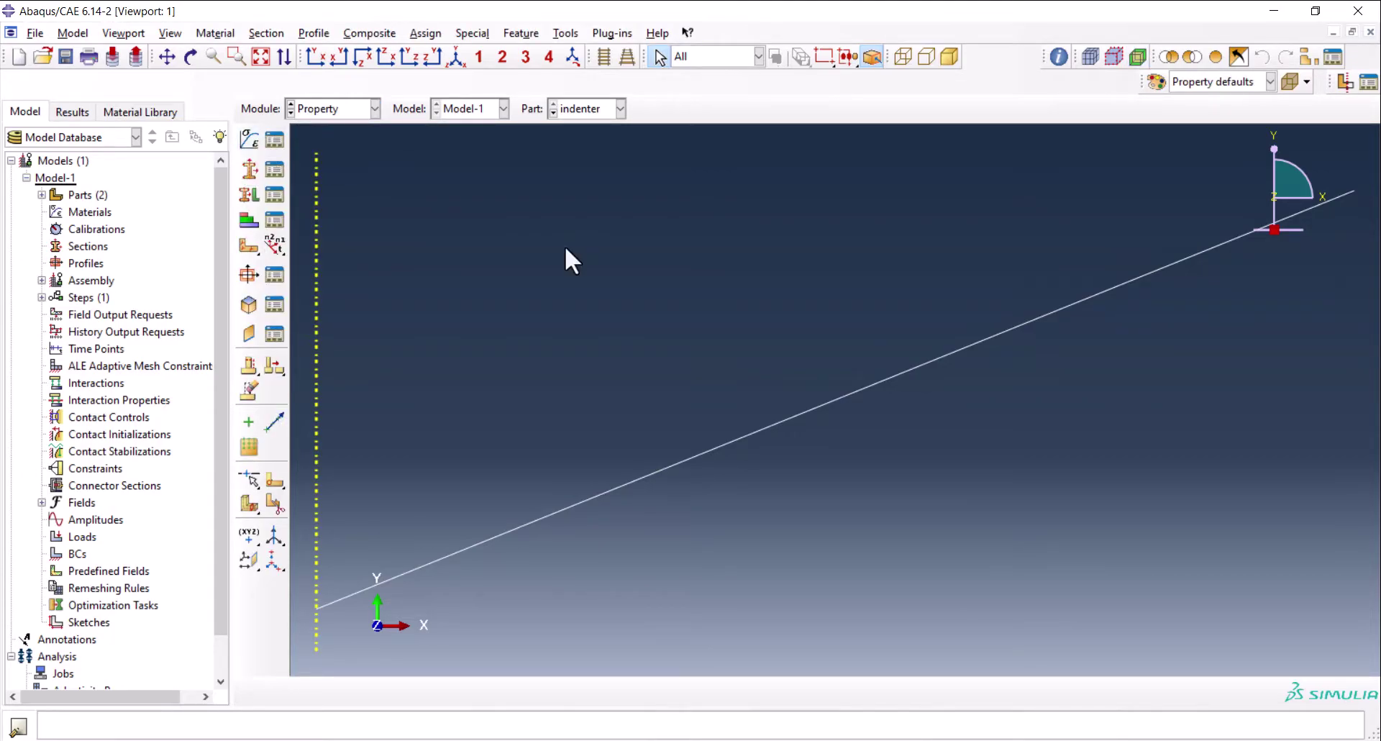
pyautogui.moveTo(622, 374); pyautogui.dragTo(789, 509)
pyautogui.click(600, 450)
pyautogui.click(620, 108)
pyautogui.click(471, 101)
pyautogui.click(580, 114)
pyautogui.click(572, 114)
pyautogui.click(573, 113)
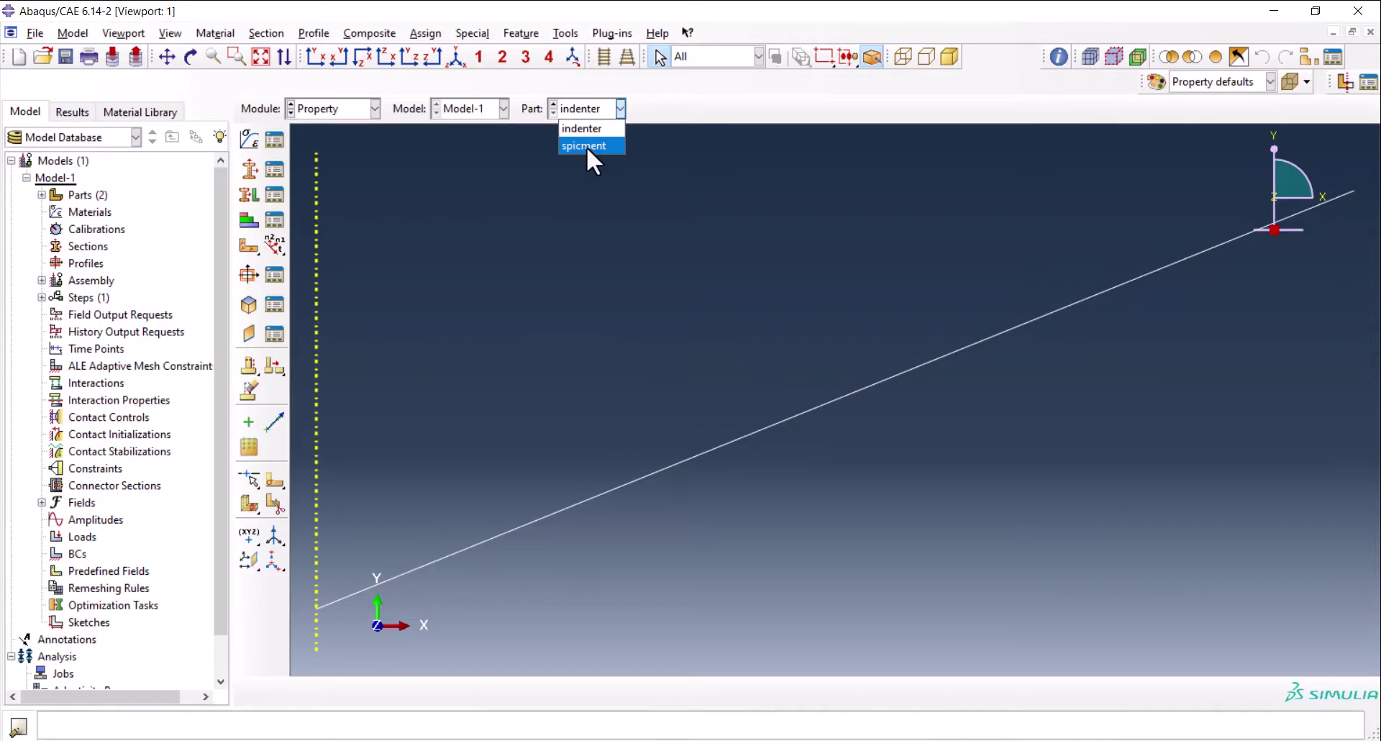
pyautogui.click(585, 142)
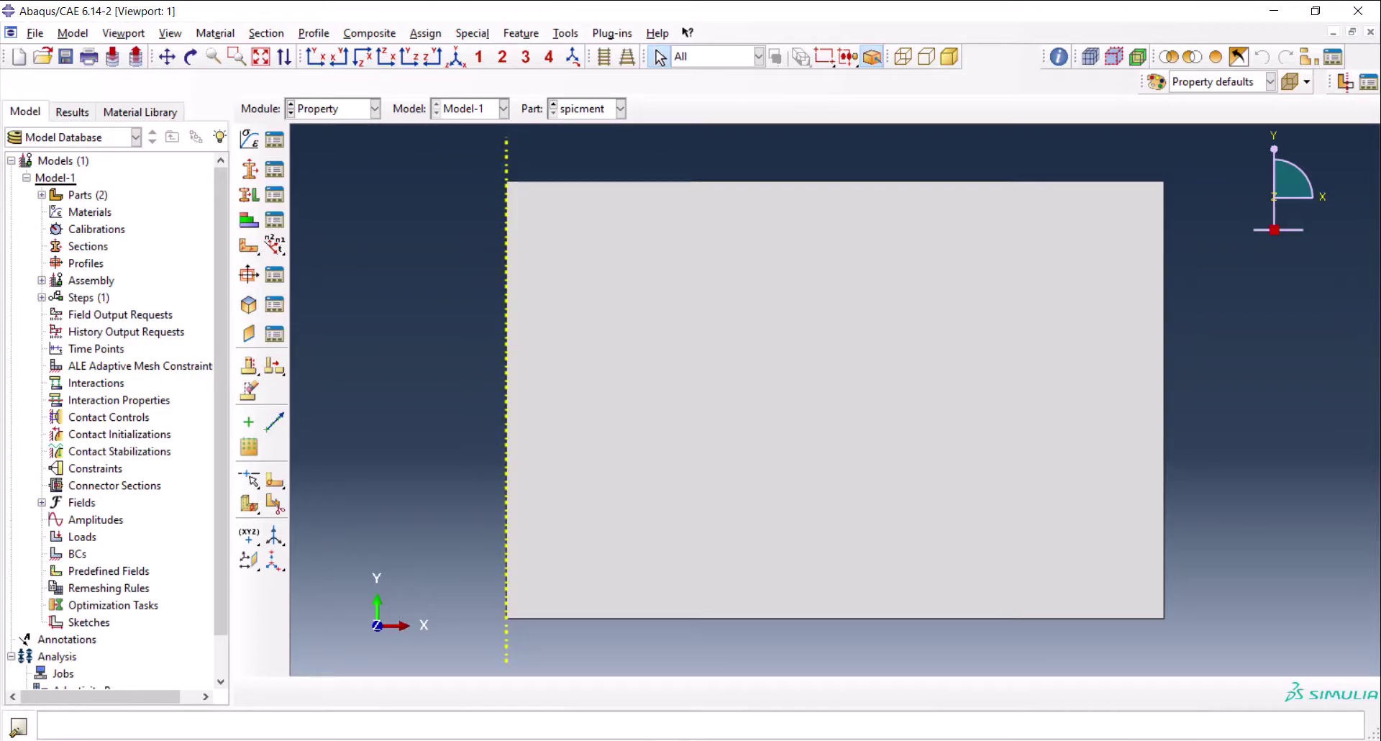
pyautogui.moveTo(549, 740)
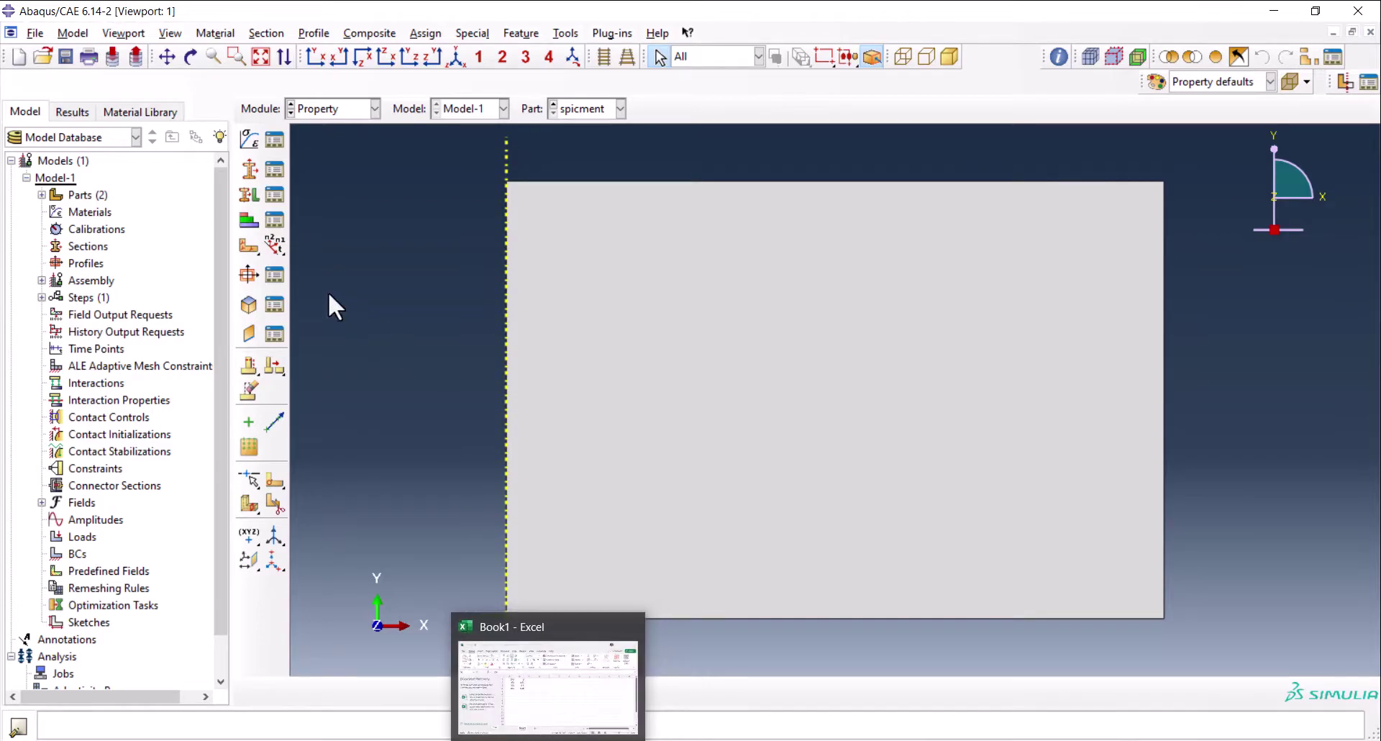
# Create a material named Steel and give it a uniform mass density of 7.8e-9
pyautogui.click(249, 139)
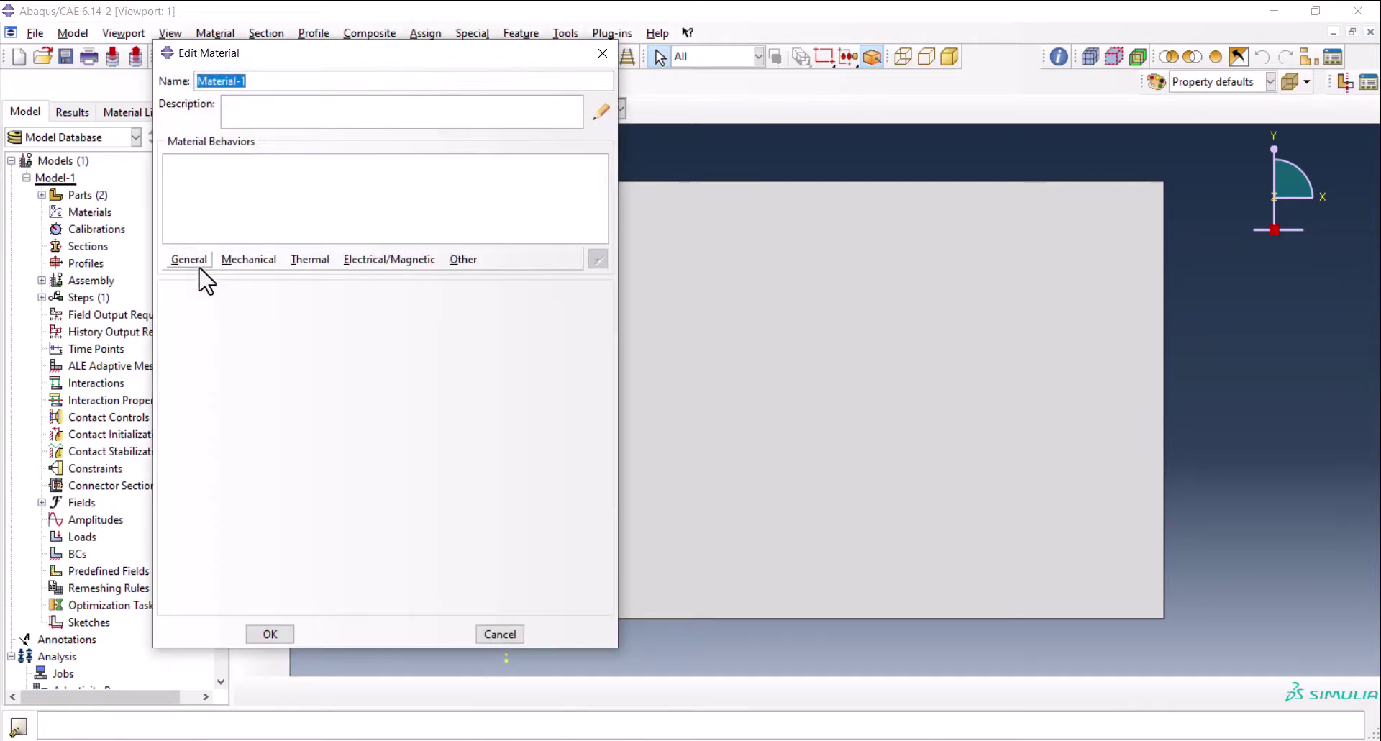
pyautogui.write('Steel')
pyautogui.click(190, 259)
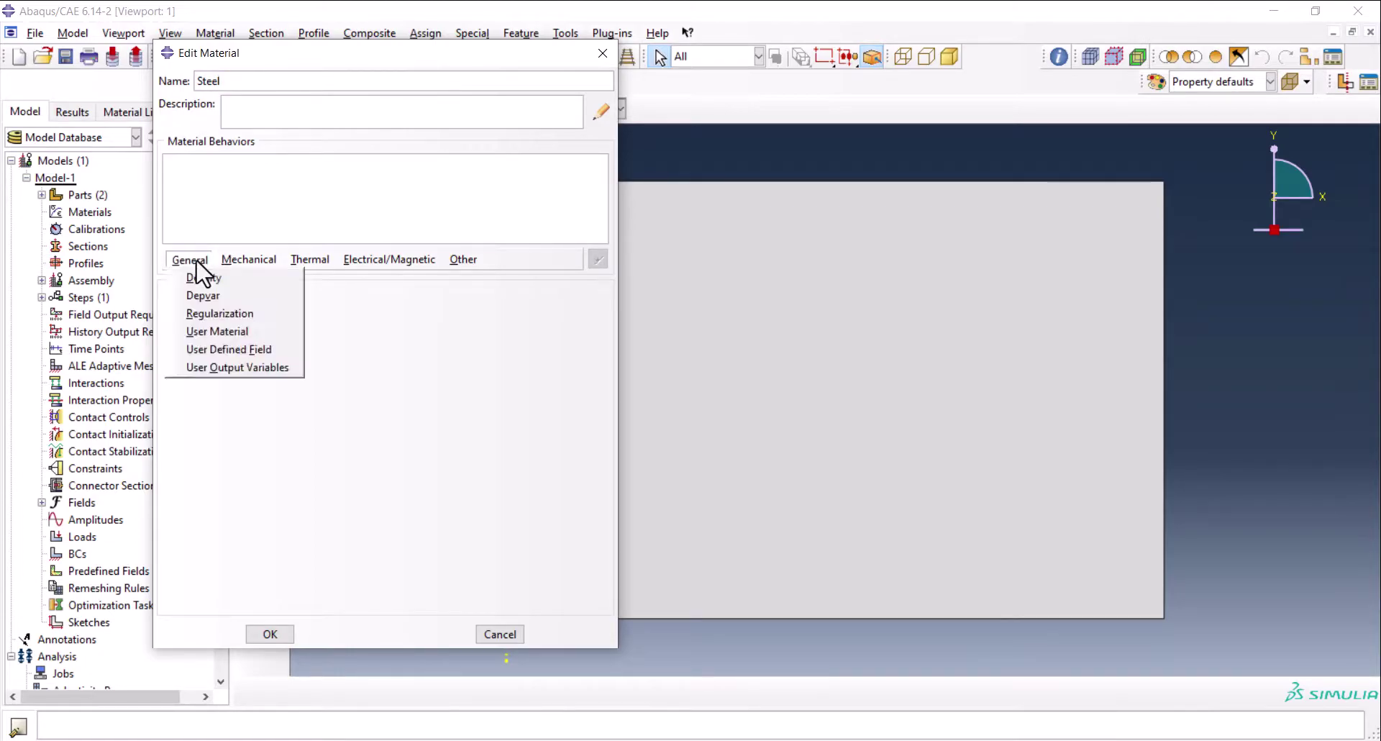
pyautogui.click(203, 278)
pyautogui.click(256, 435)
pyautogui.write('7.8e-9')
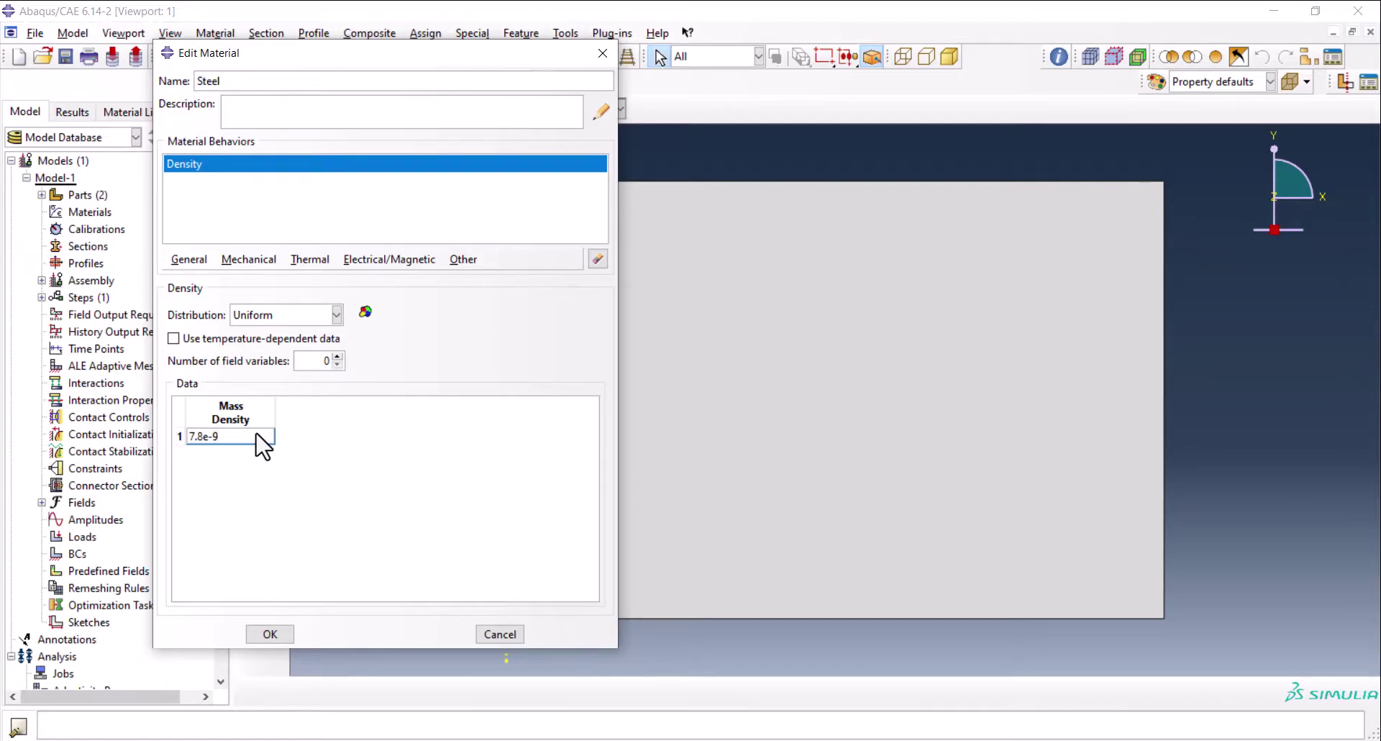
# Add isotropic elastic behavior to Steel with a Young's modulus of 210000 and a Poisson's ratio of 0.33
pyautogui.click(265, 265)
pyautogui.moveTo(267, 279)
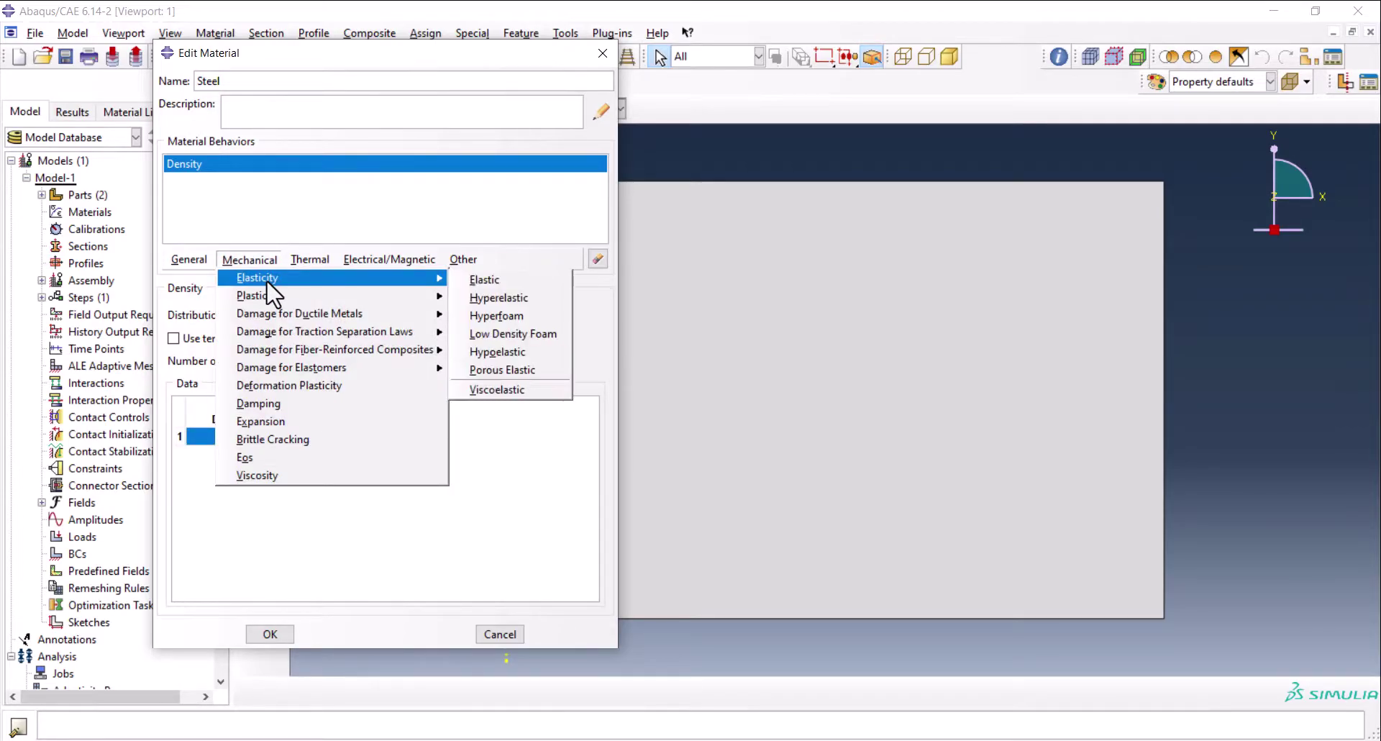
pyautogui.click(479, 279)
pyautogui.click(242, 505)
pyautogui.write('210')
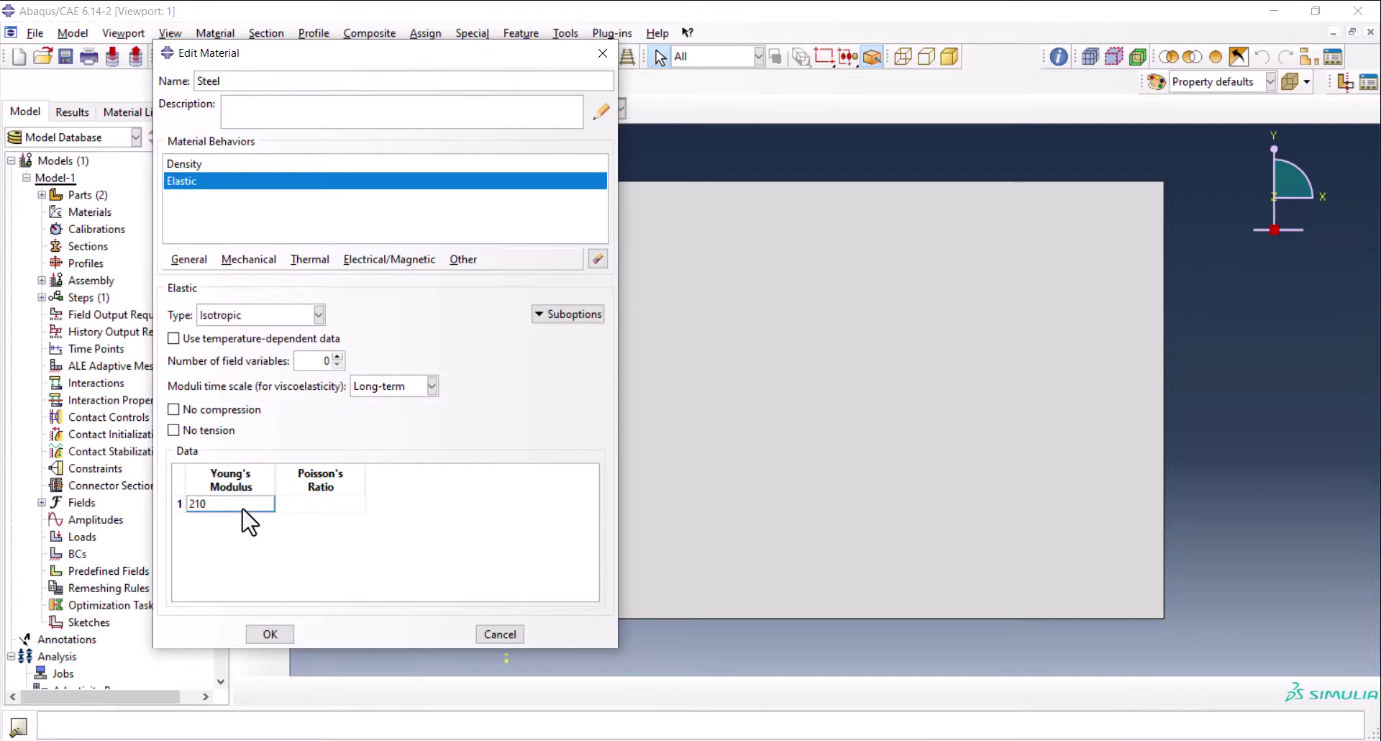
pyautogui.write('000')
pyautogui.press('Tab')
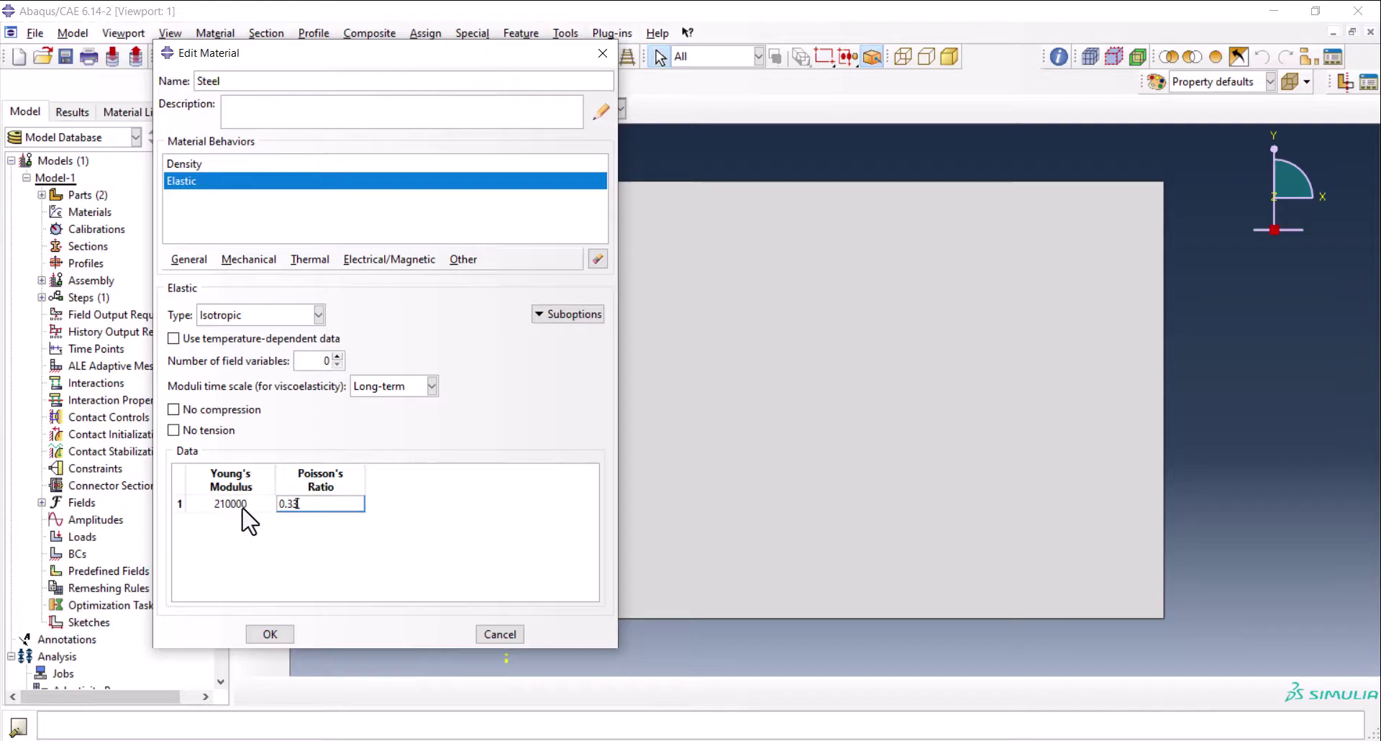
# Add isotropic plasticity copied from the Excel sheet, yield stresses 250, 300, 350, 400 at plastic strains 0, 0.01, 0.1, 0.28, and save the material
pyautogui.click(248, 261)
pyautogui.moveTo(269, 301)
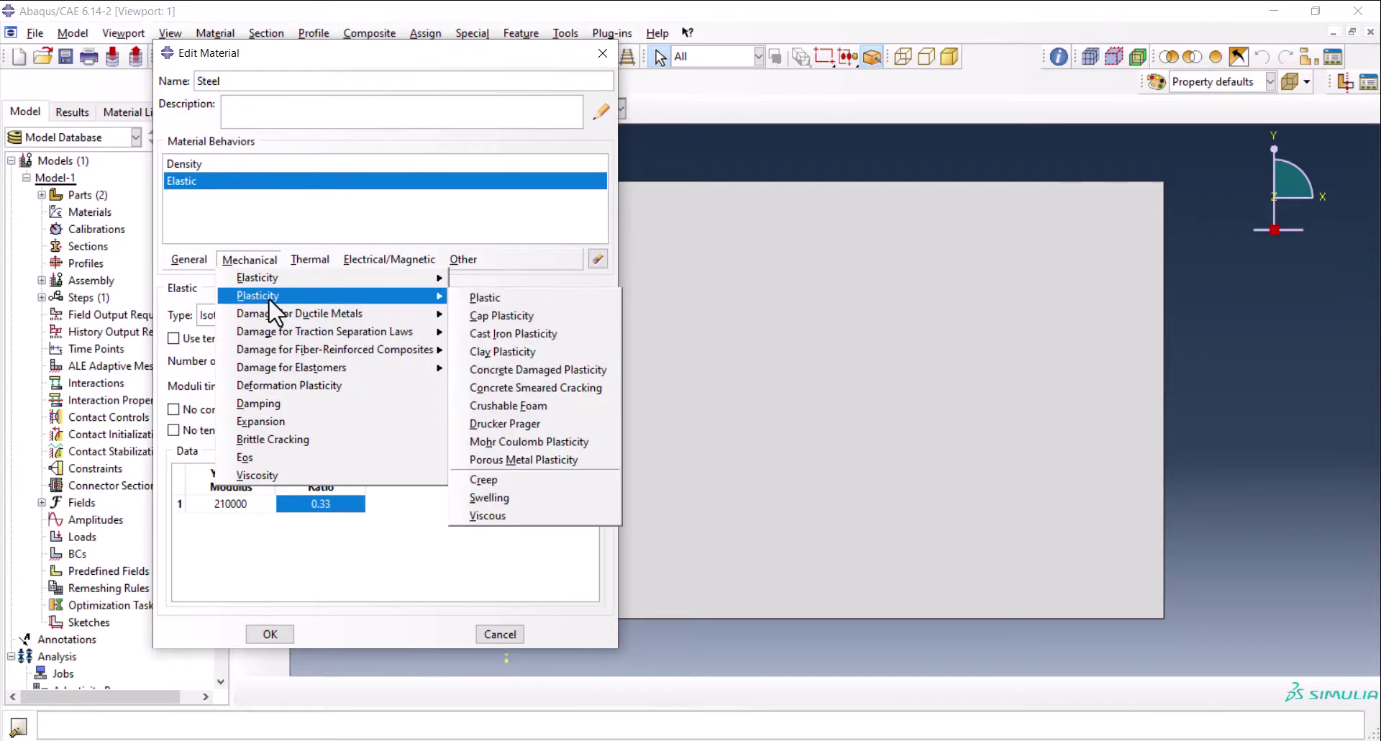
pyautogui.click(557, 297)
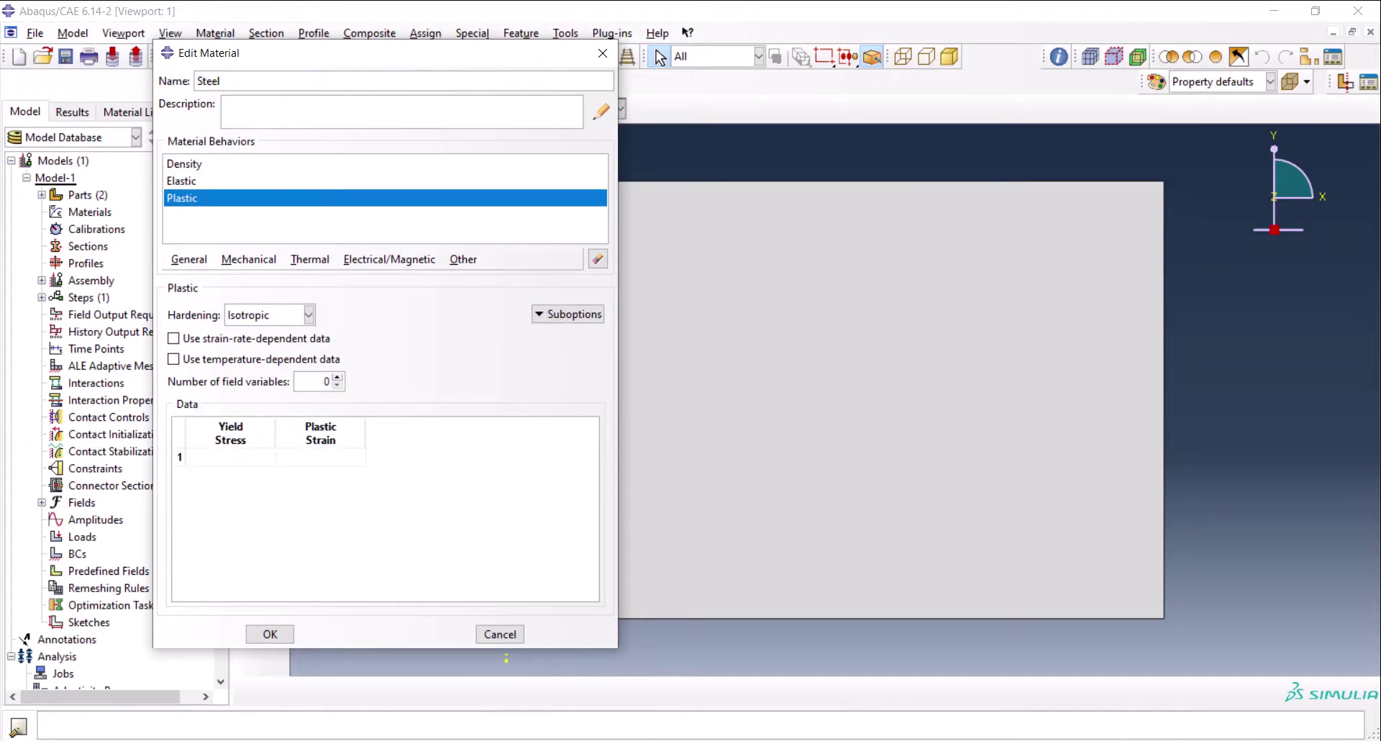
pyautogui.hotkey('alt', 'Tab')
pyautogui.hotkey('ctrl', 'c')
pyautogui.click(395, 71)
pyautogui.click(249, 457)
pyautogui.hotkey('ctrl', 'v')
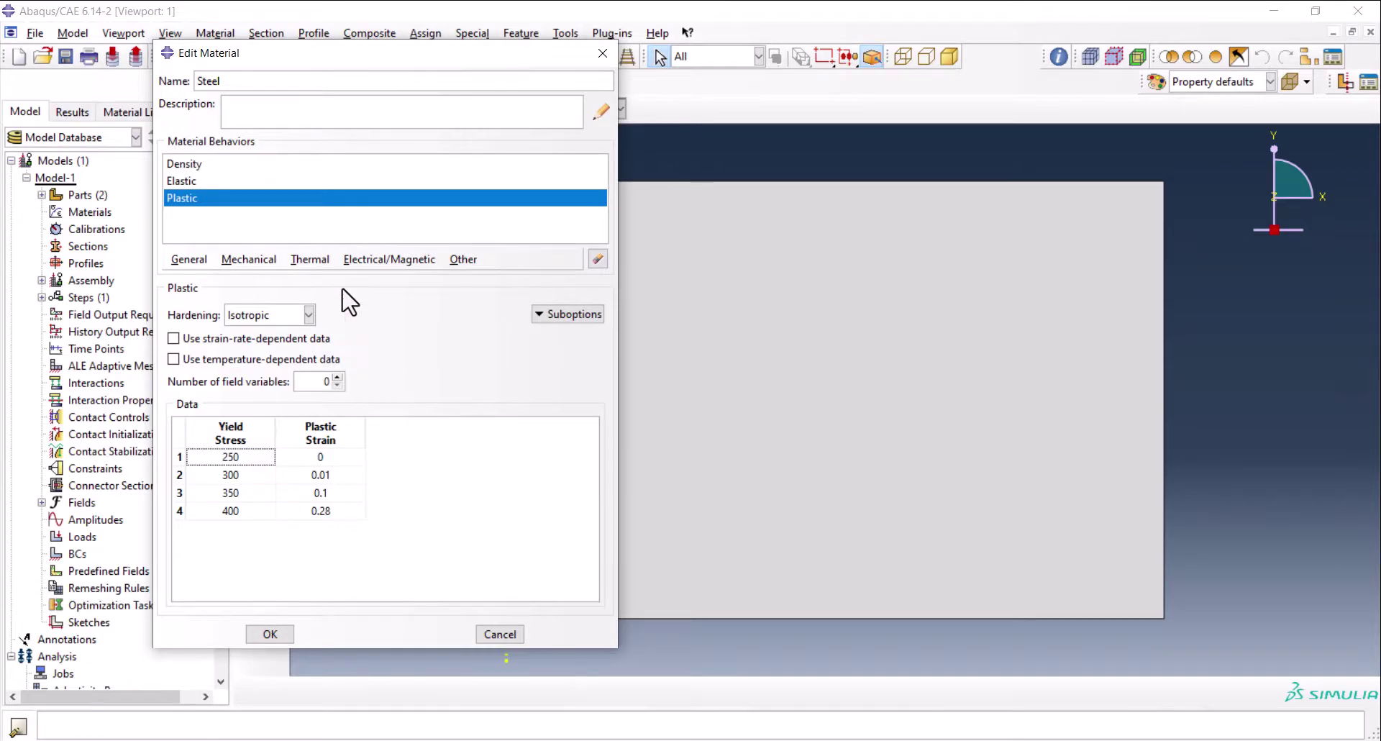
pyautogui.click(270, 634)
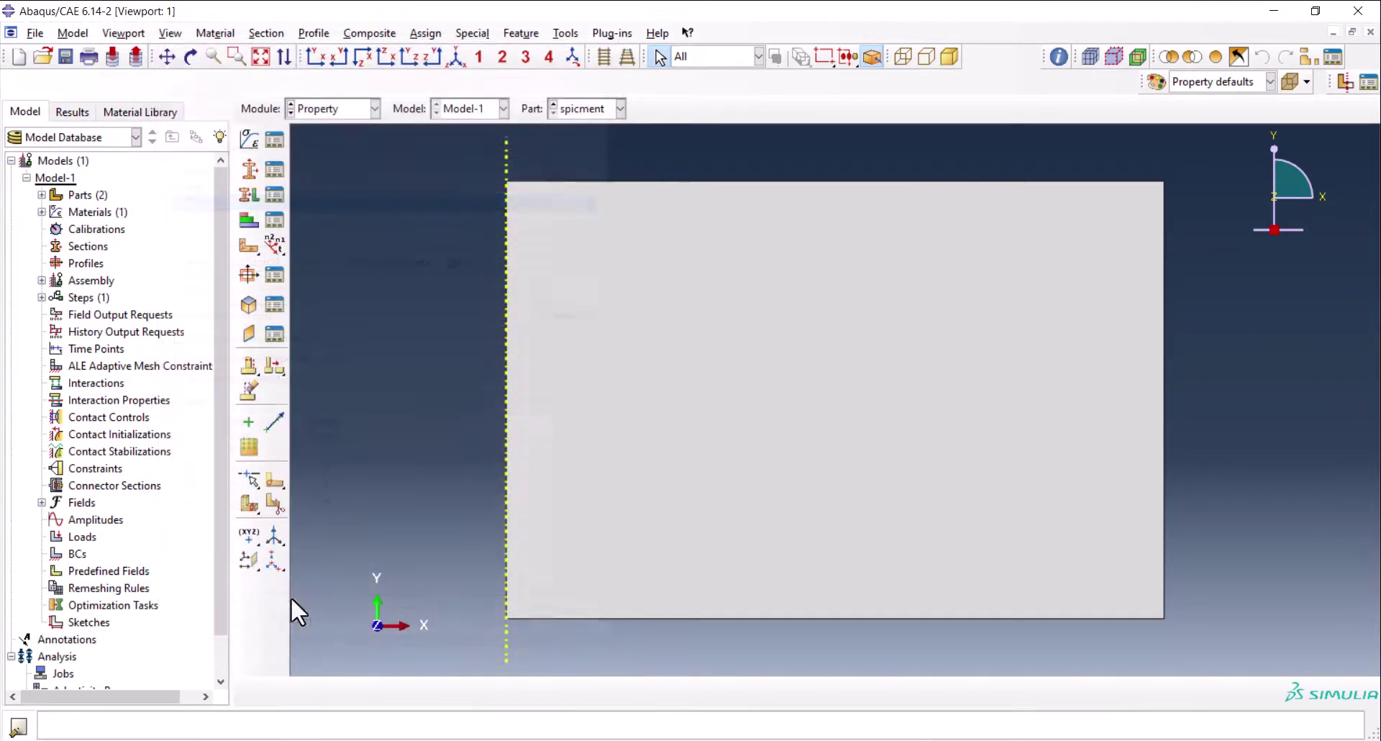
# Create a solid, homogeneous section named Section-1 that uses the Steel material
pyautogui.click(250, 170)
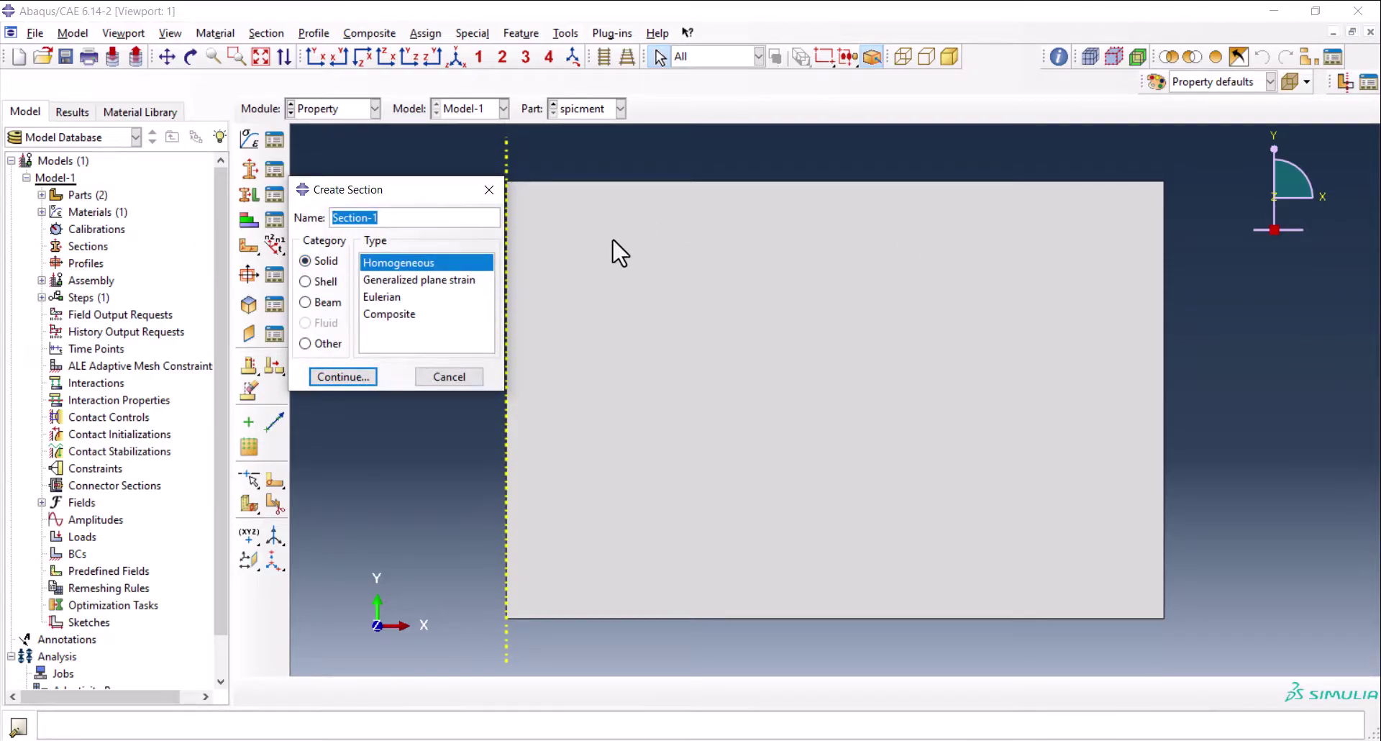
pyautogui.scroll(-1, 968, 436)
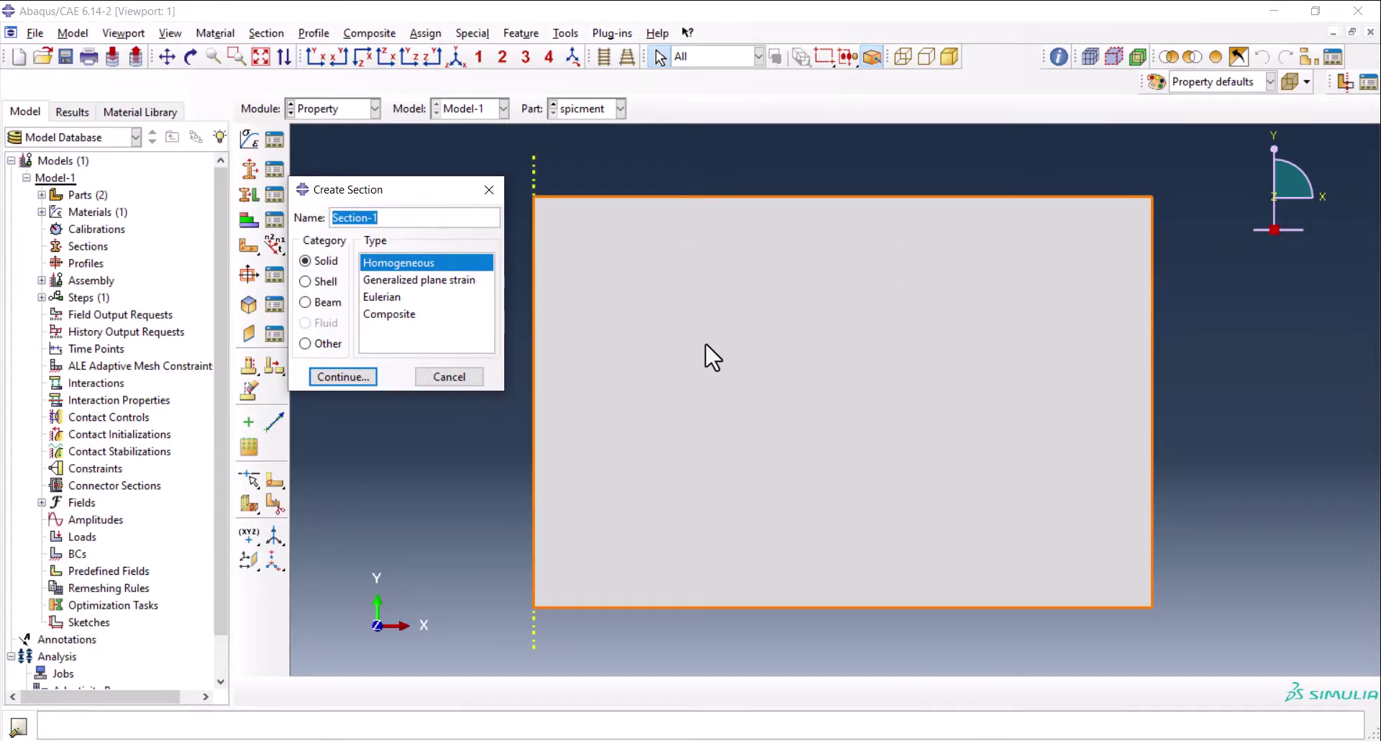
pyautogui.scroll(1, 705, 342)
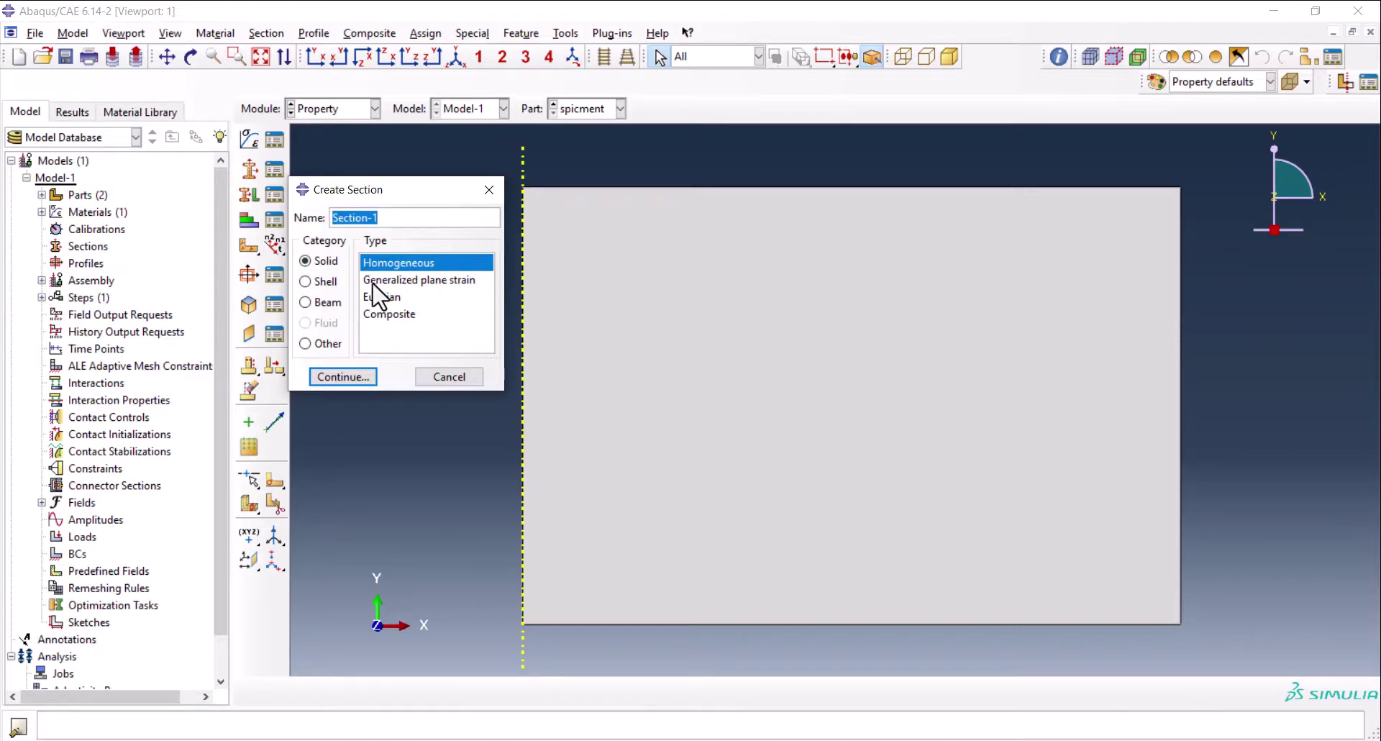
pyautogui.click(356, 377)
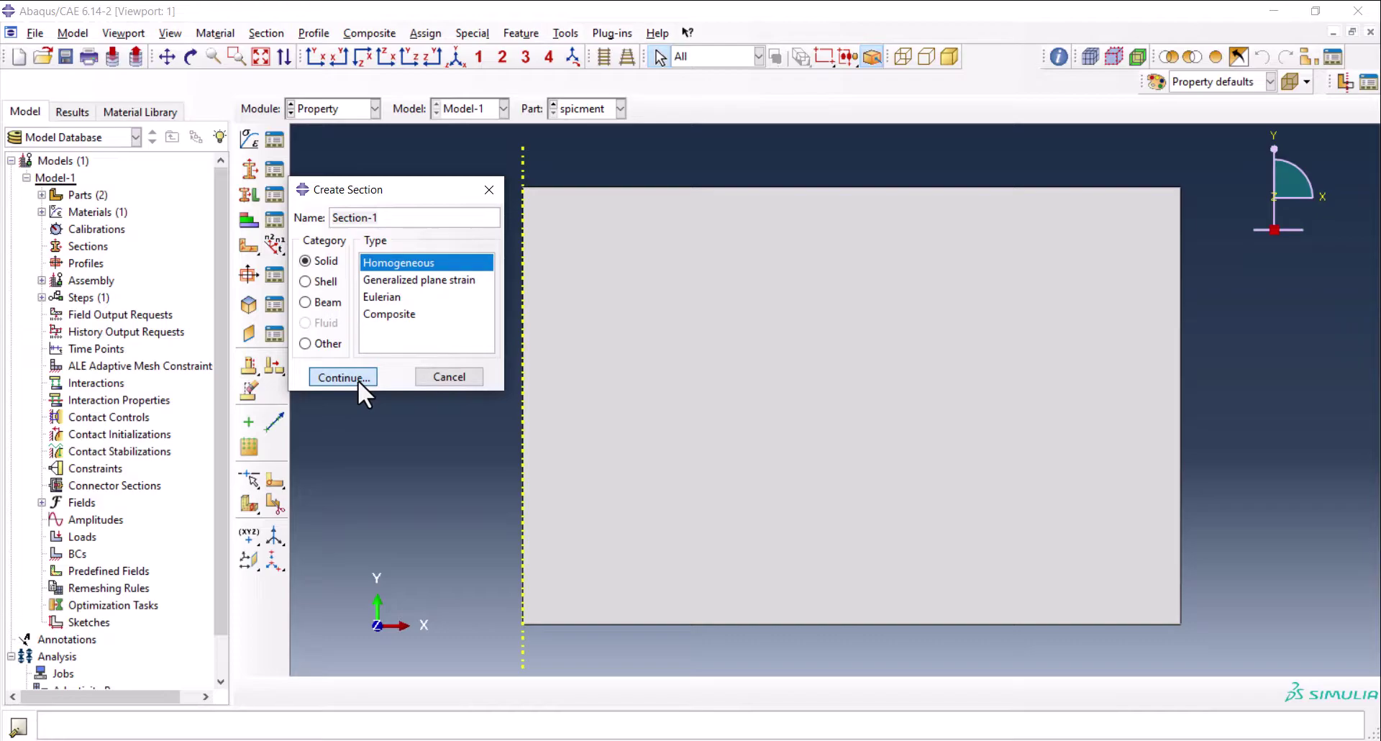
pyautogui.click(119, 282)
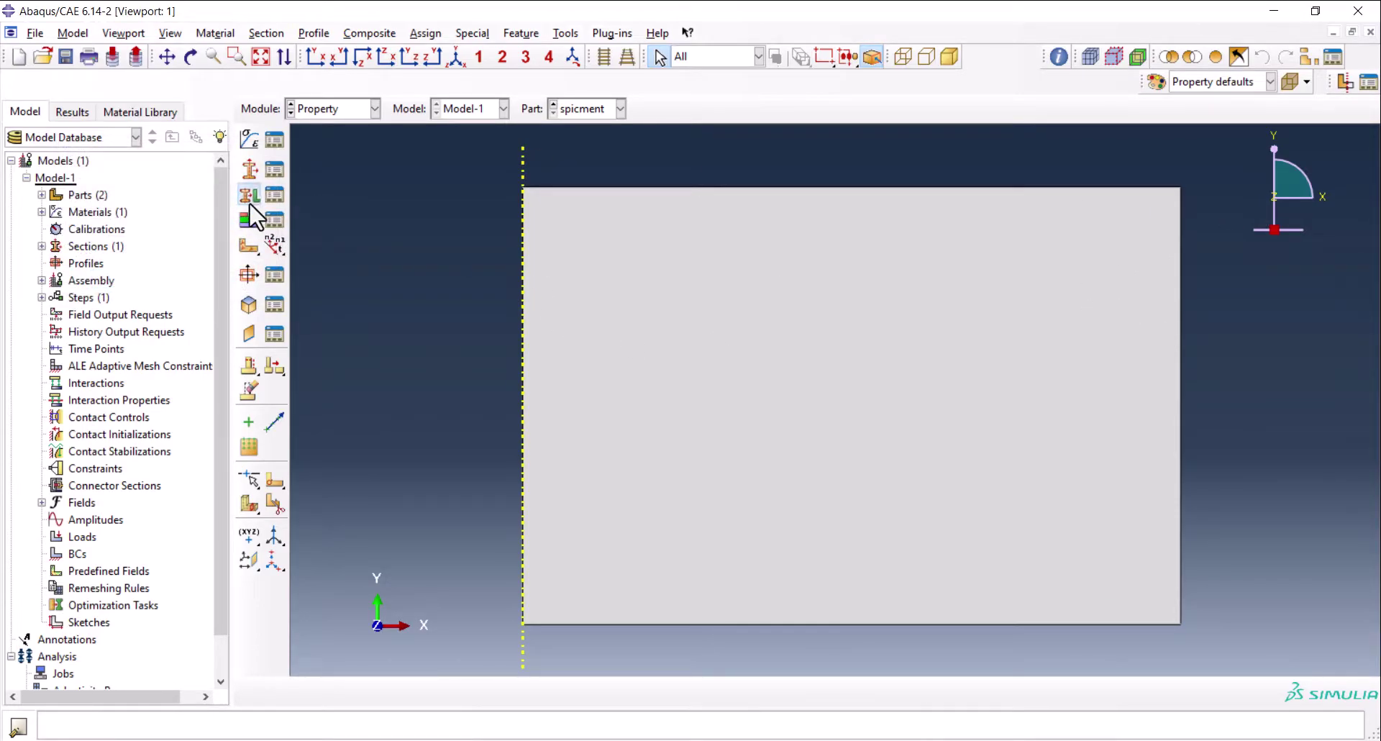
# Assign Section-1 to the whole spicment face without creating a set, taking the thickness from the section
pyautogui.click(249, 198)
pyautogui.moveTo(1155, 146); pyautogui.dragTo(848, 450)
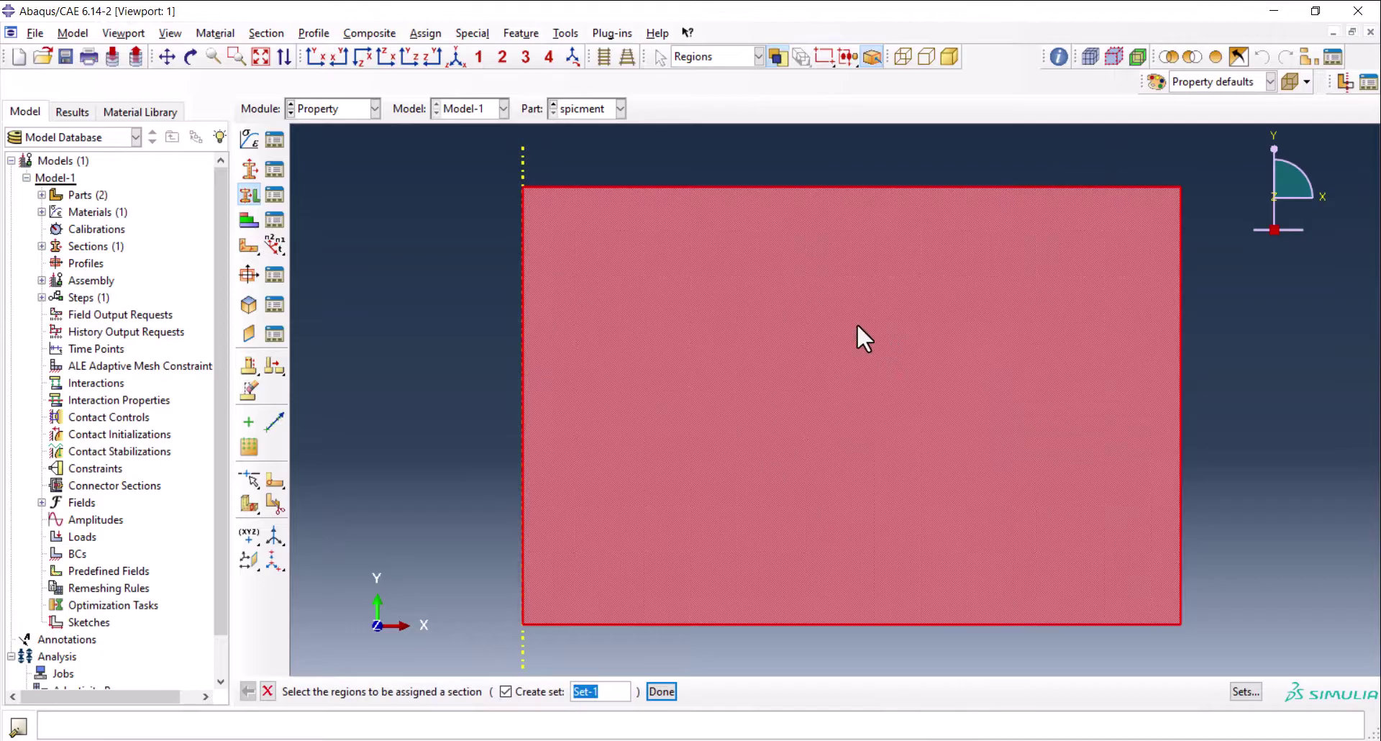
pyautogui.click(505, 691)
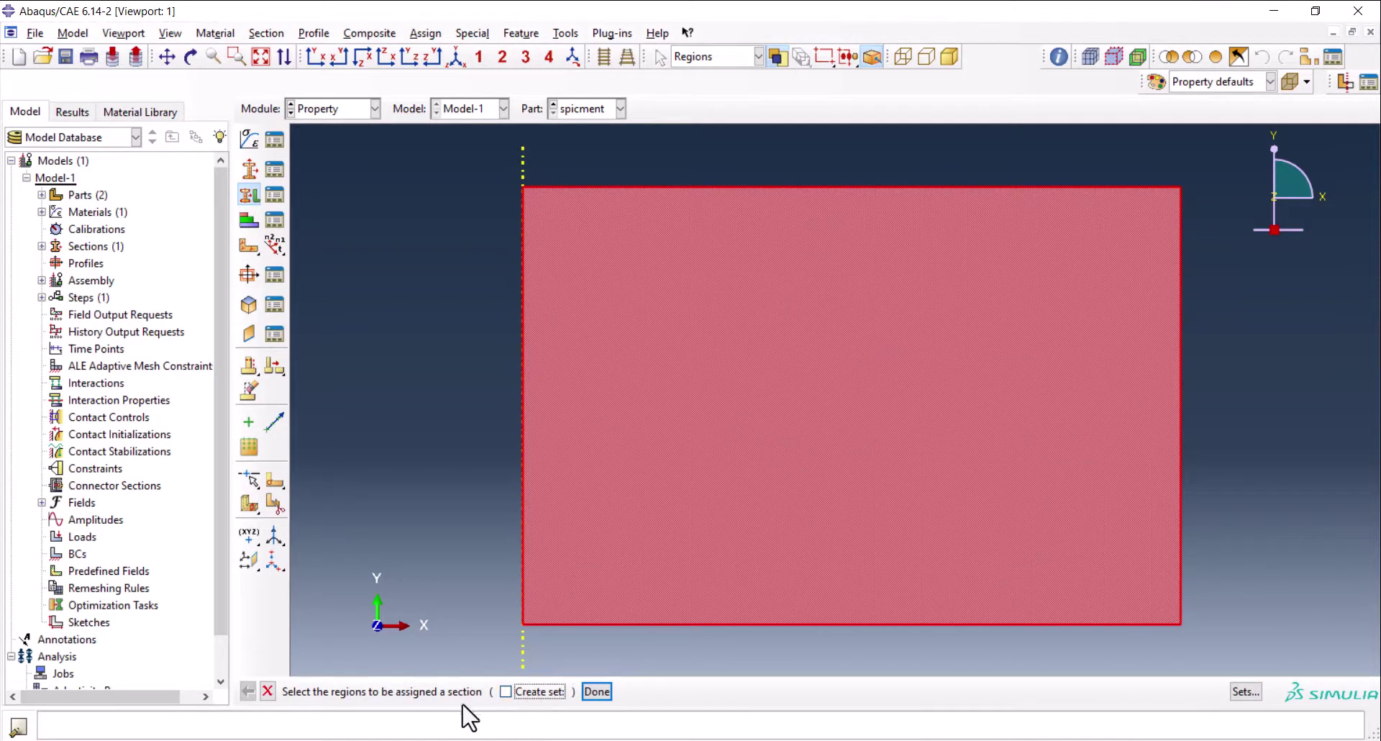
pyautogui.click(597, 691)
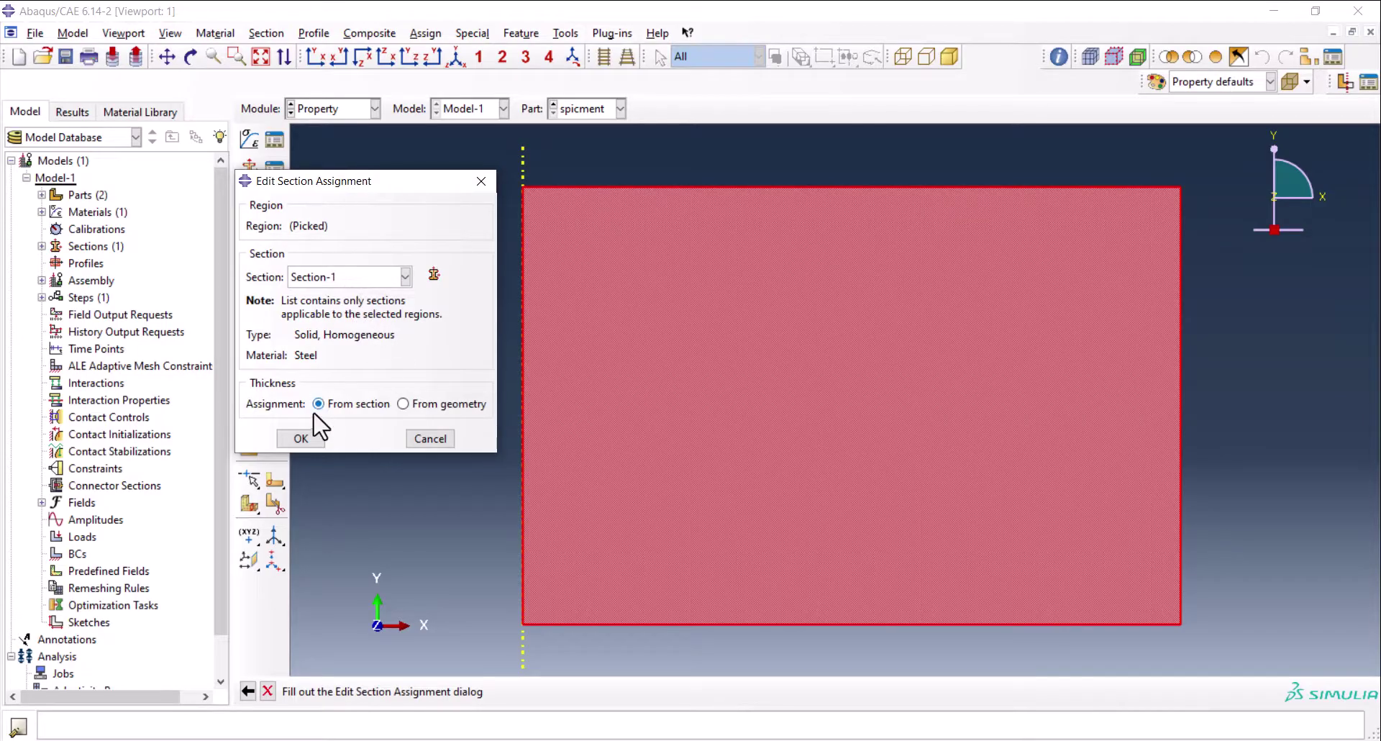
pyautogui.click(302, 439)
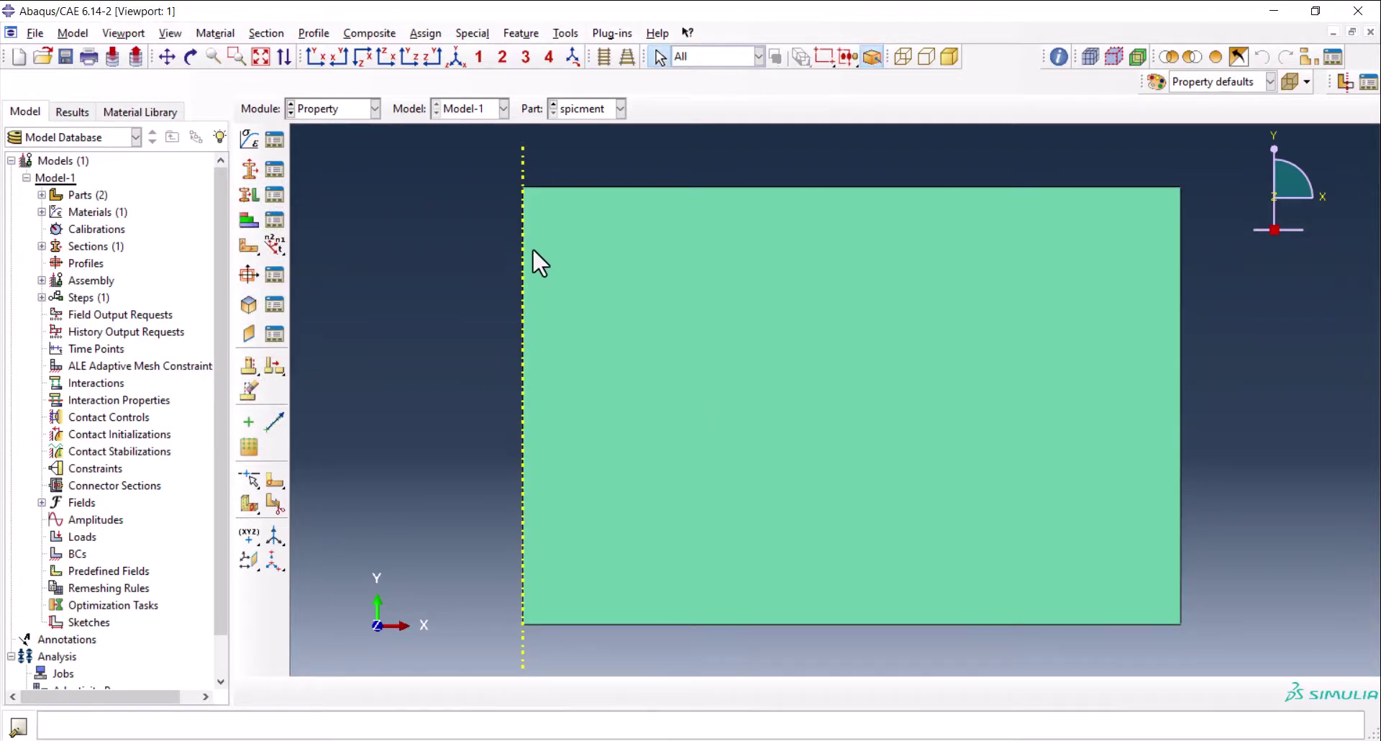
# Switch to the Assembly module and create dependent instances of both the indenter and spicment parts
pyautogui.click(344, 113)
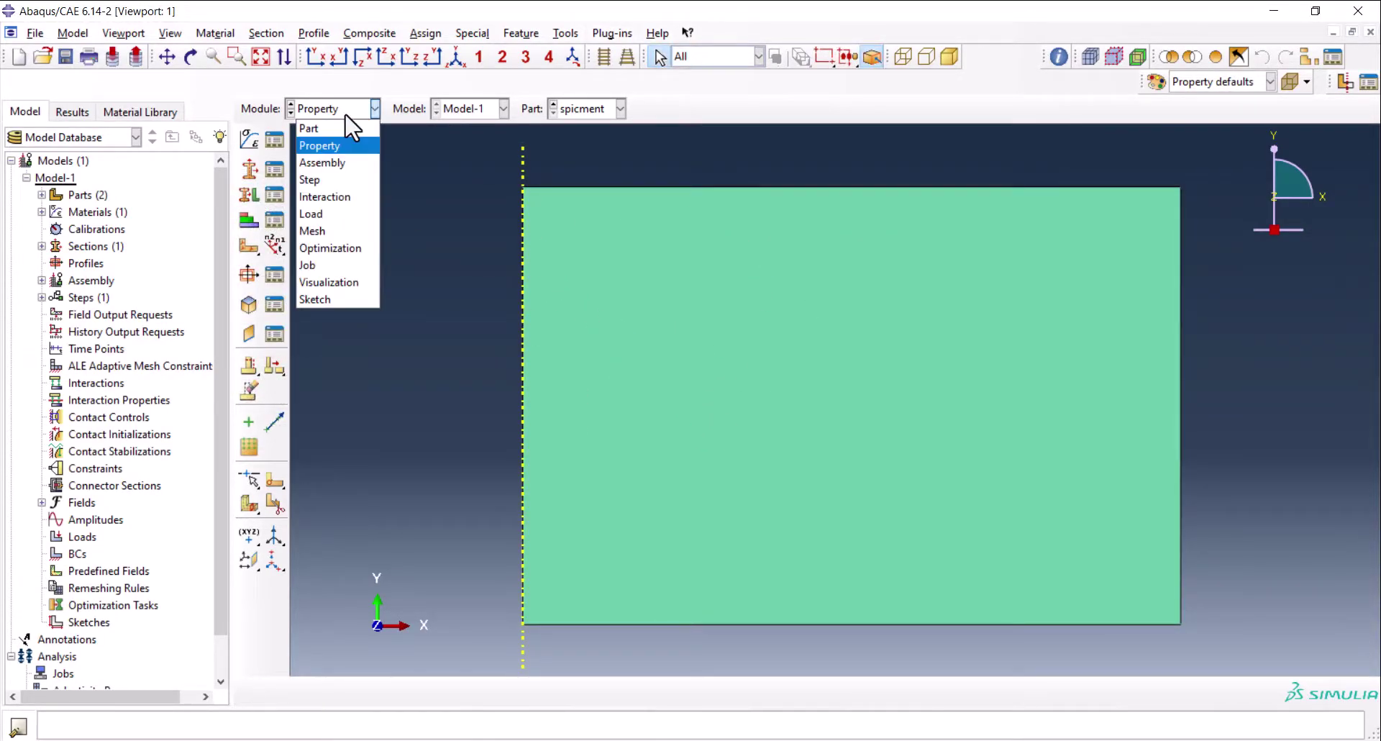
pyautogui.click(340, 165)
pyautogui.click(250, 139)
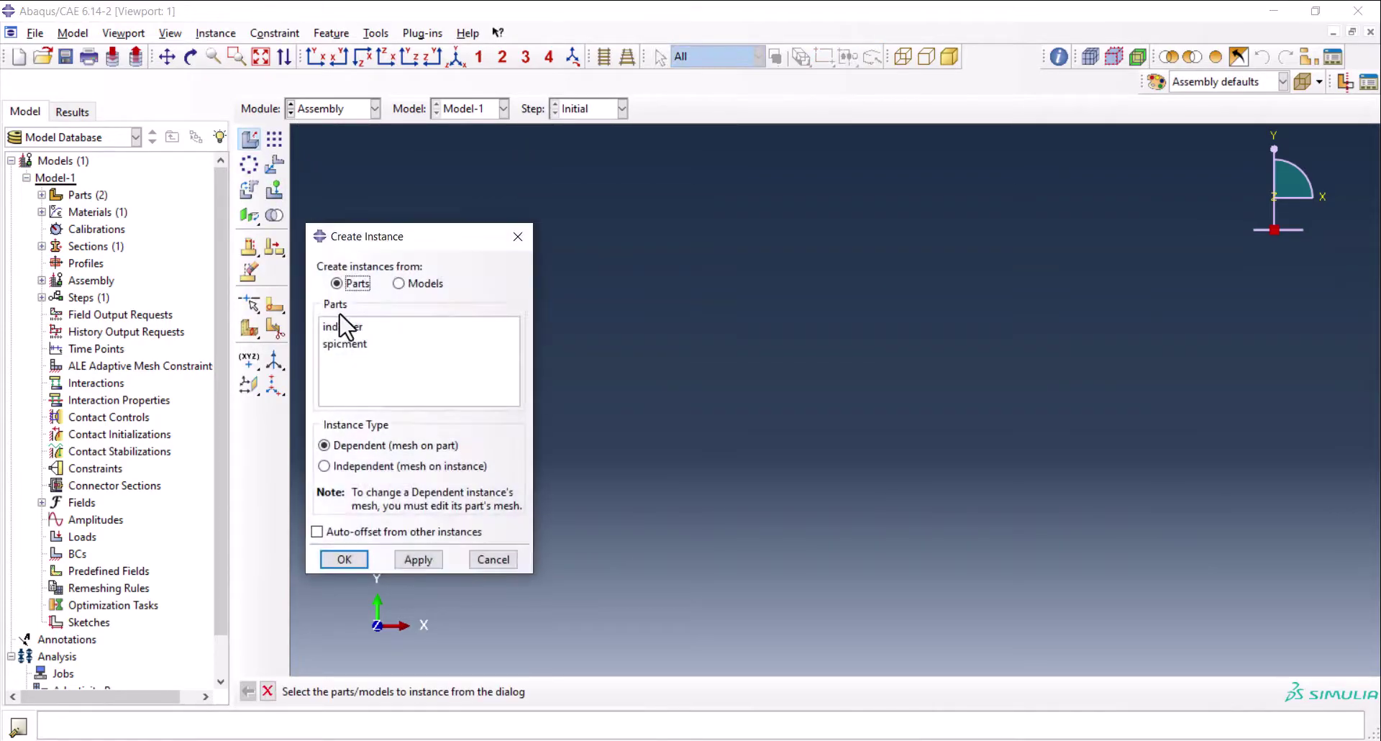
pyautogui.click(352, 344)
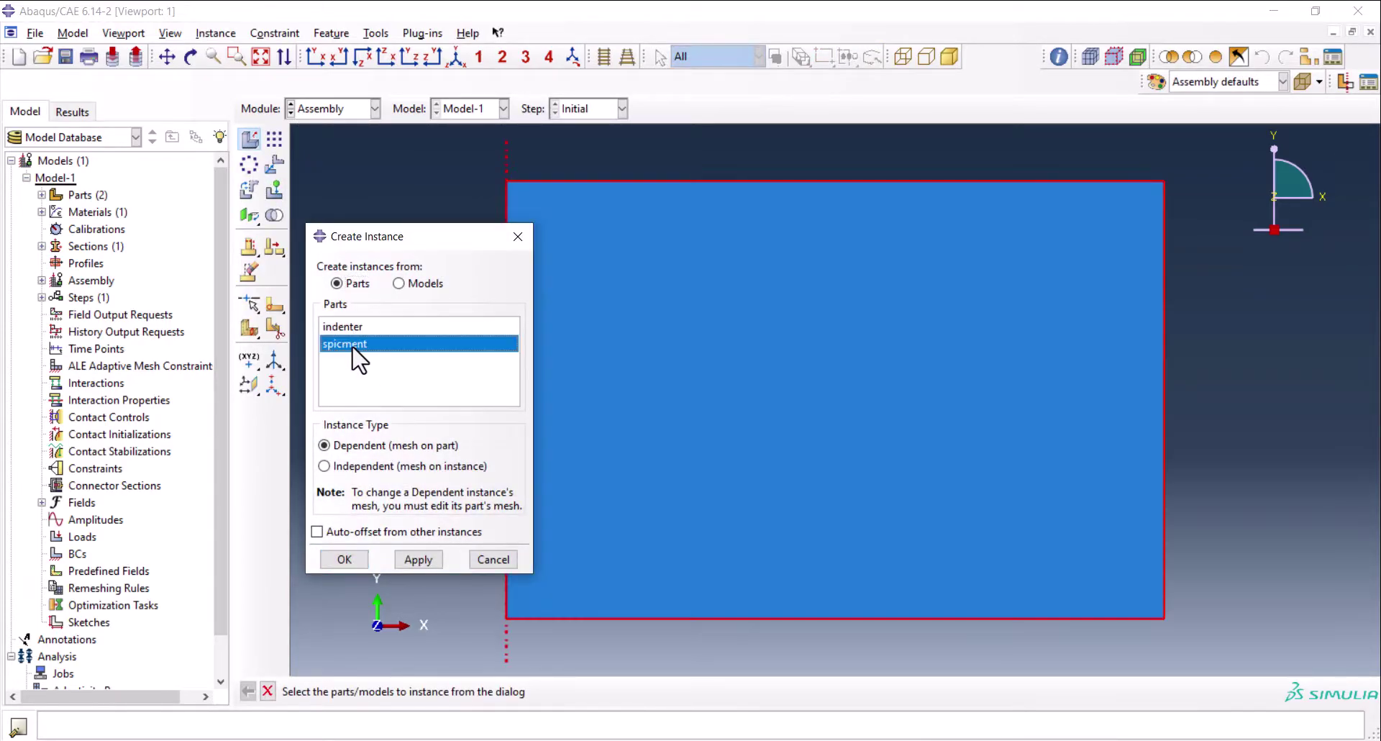
pyautogui.keyDown('shift'); pyautogui.click(357, 328); pyautogui.keyUp('shift')
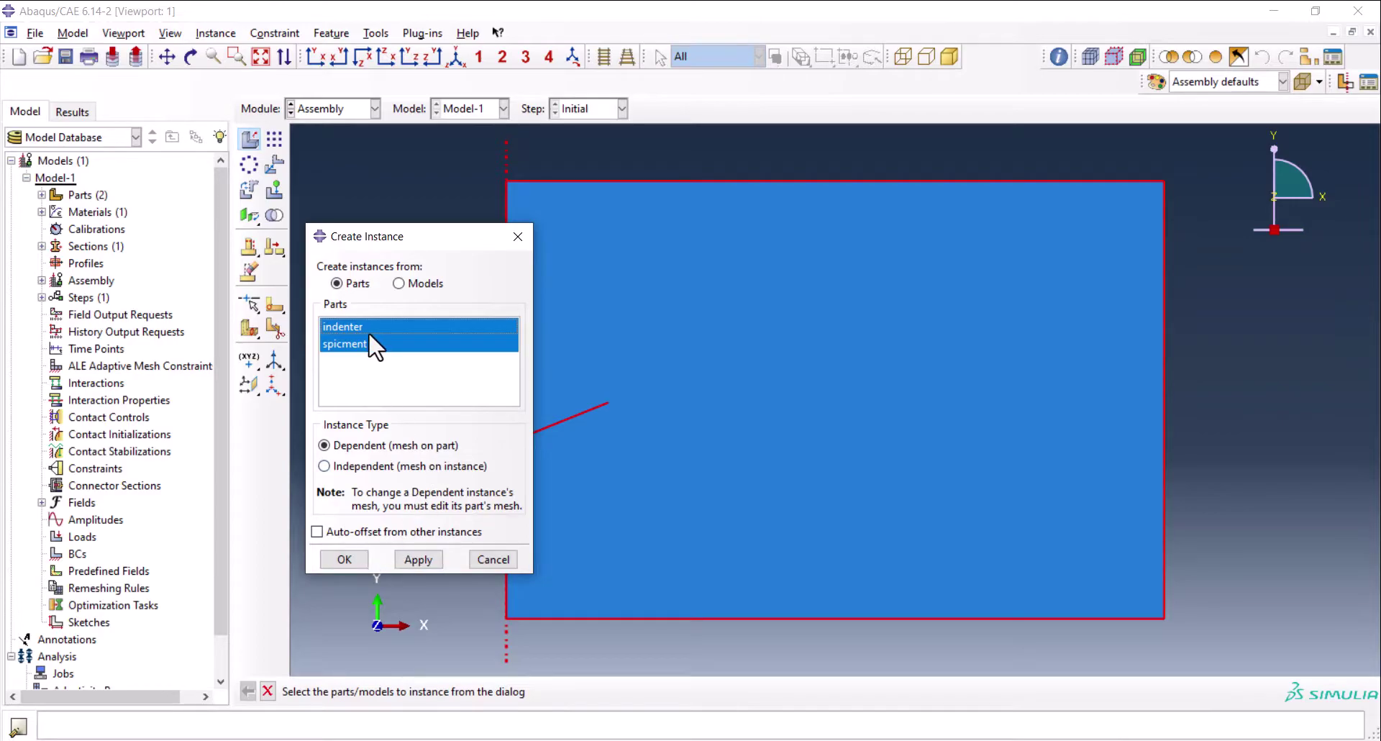
pyautogui.click(360, 343)
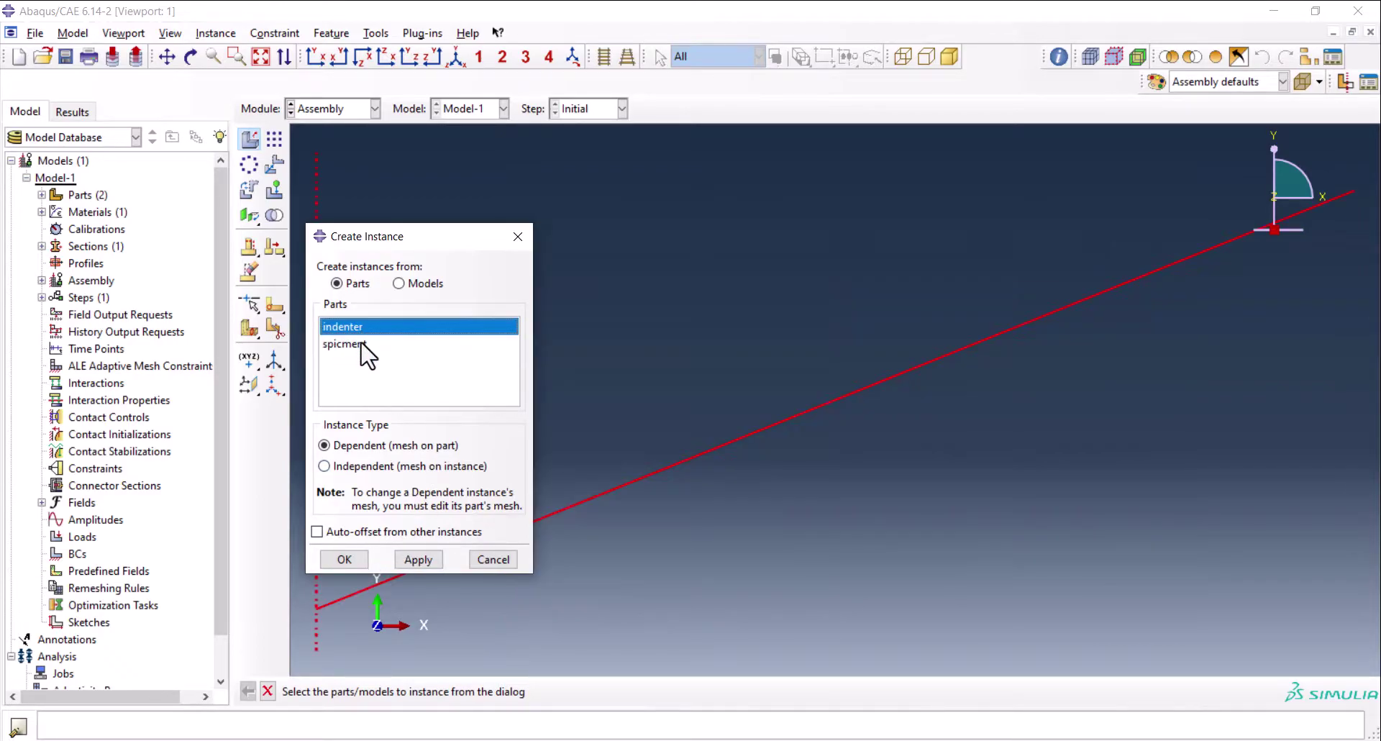
pyautogui.keyDown('shift'); pyautogui.click(367, 345); pyautogui.keyUp('shift')
pyautogui.click(353, 561)
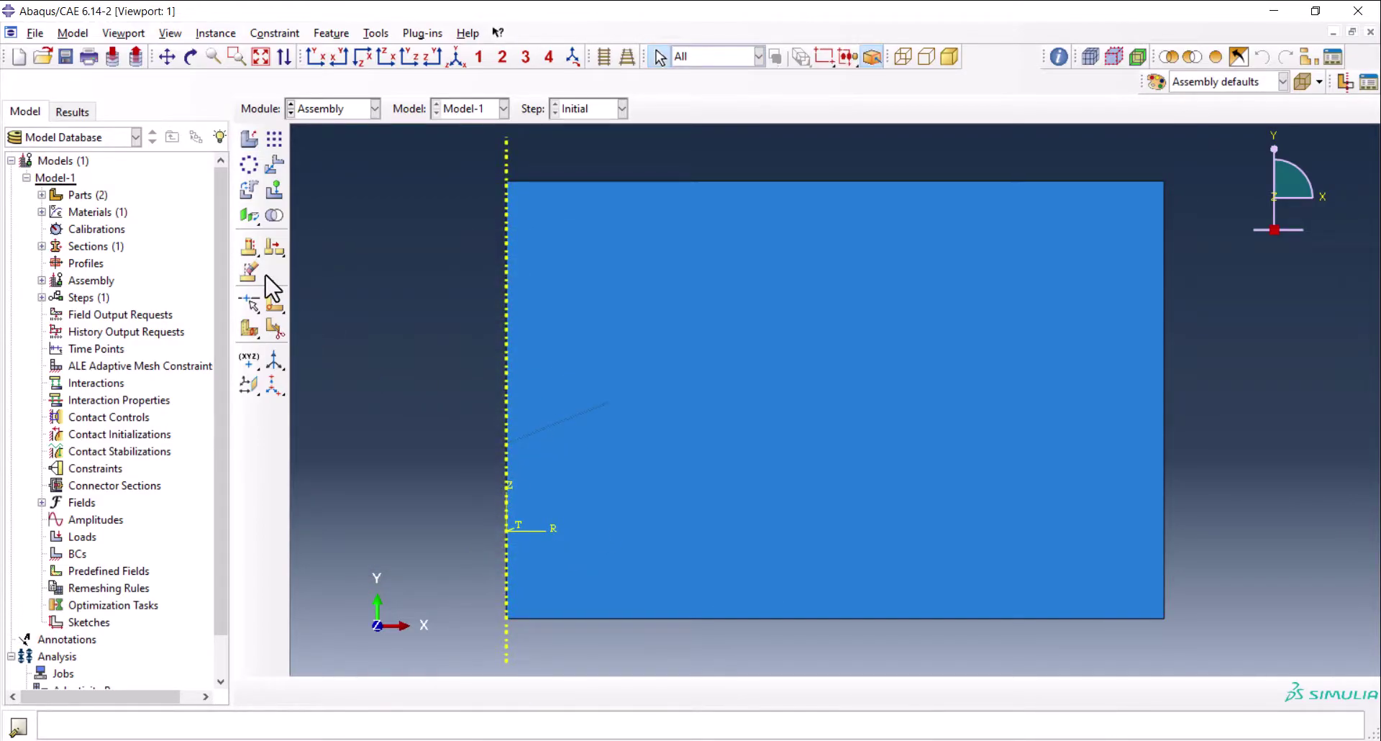
# Translate the spicment instance so its lower corner on the symmetry axis moves to the assembly origin
pyautogui.click(281, 163)
pyautogui.middleClick(573, 659)
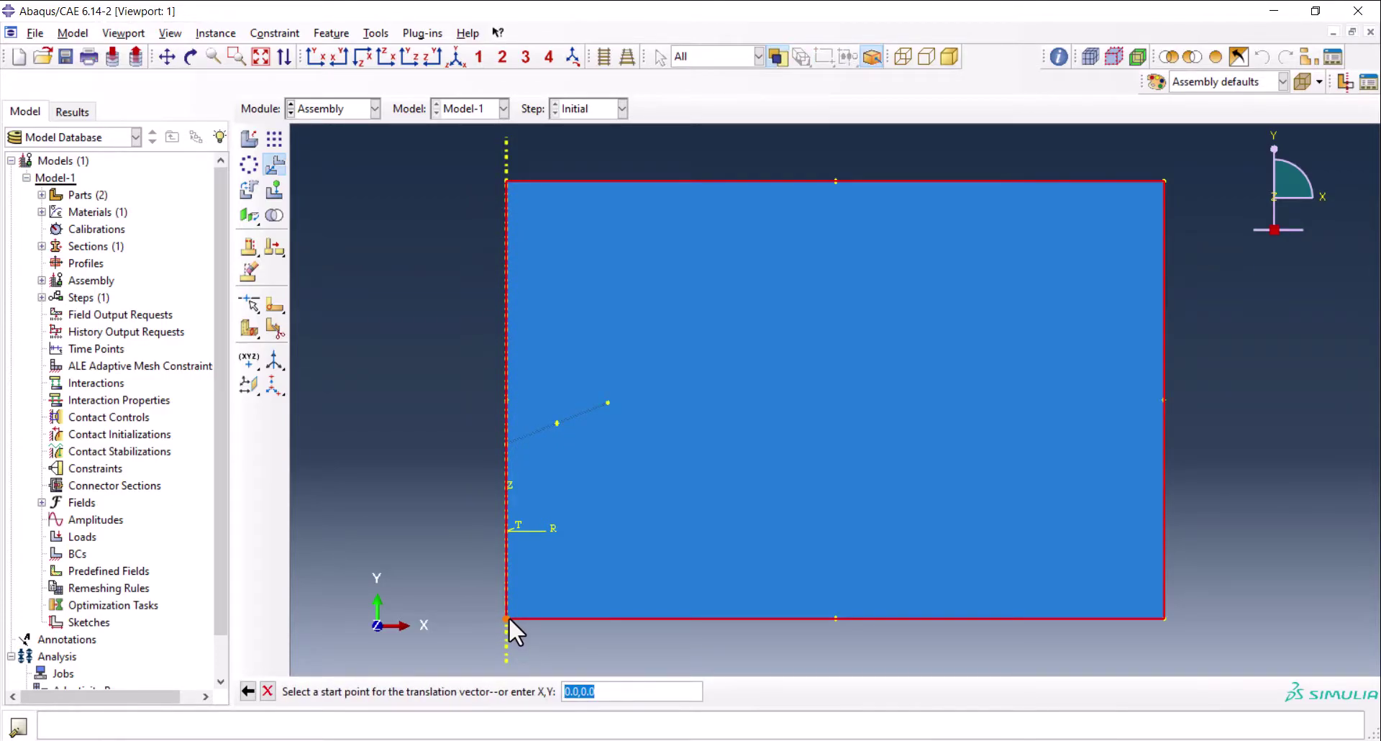
pyautogui.click(507, 617)
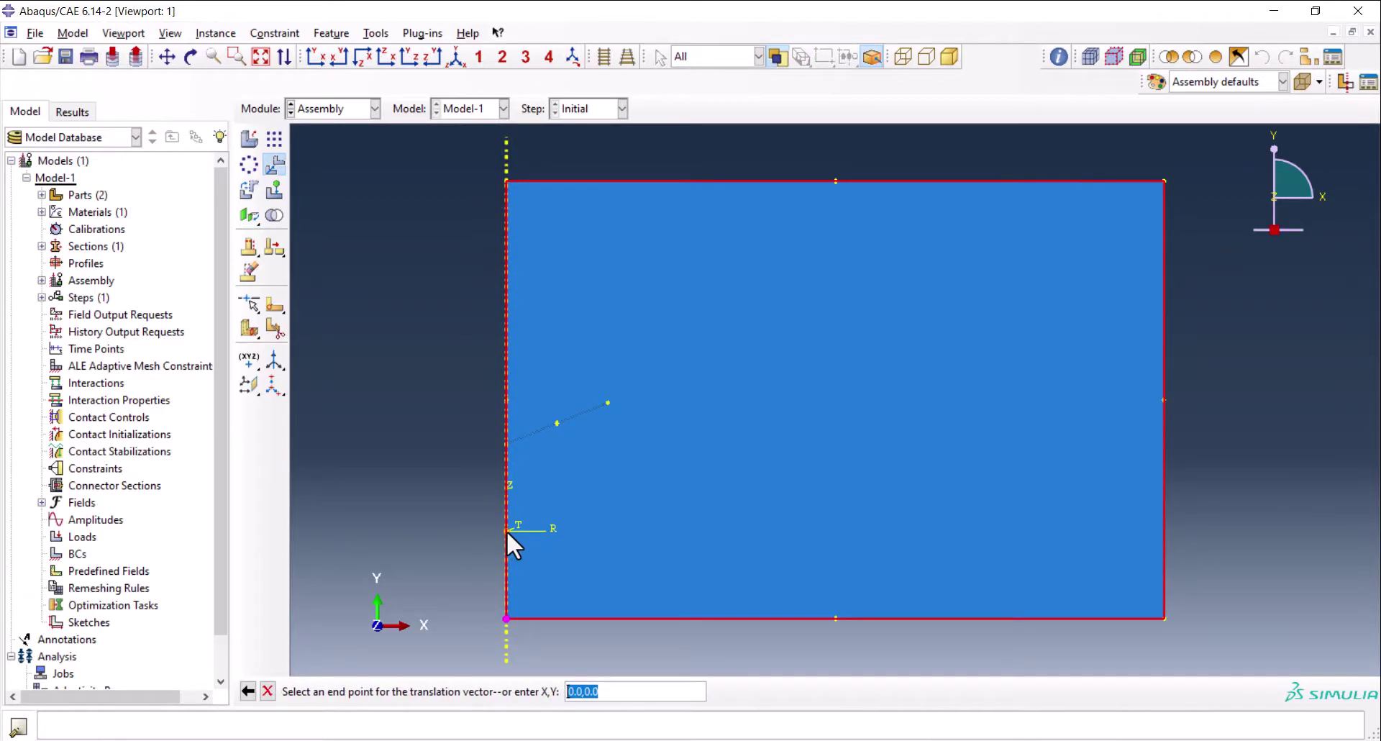
pyautogui.click(506, 529)
pyautogui.middleClick(520, 575)
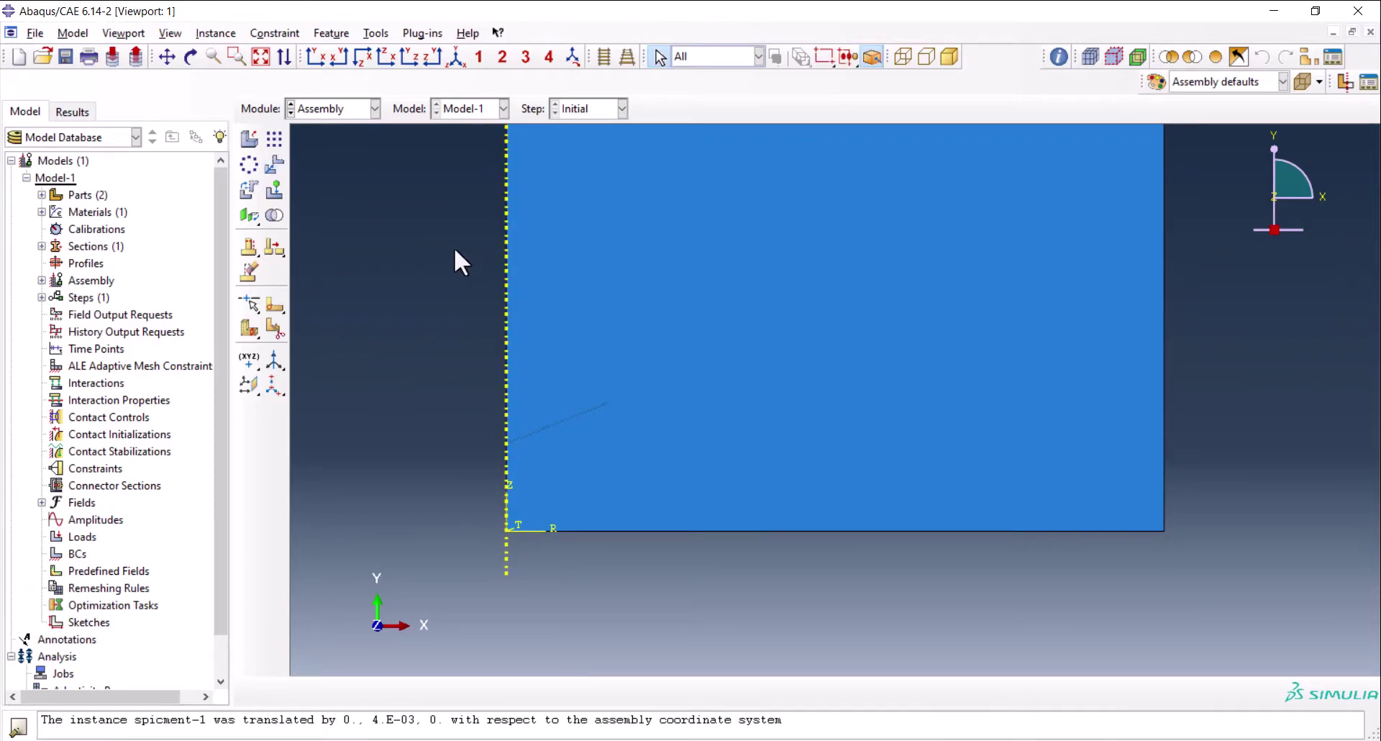
# Remove the spicment instance from the display so only the indenter is shown
pyautogui.click(919, 214)
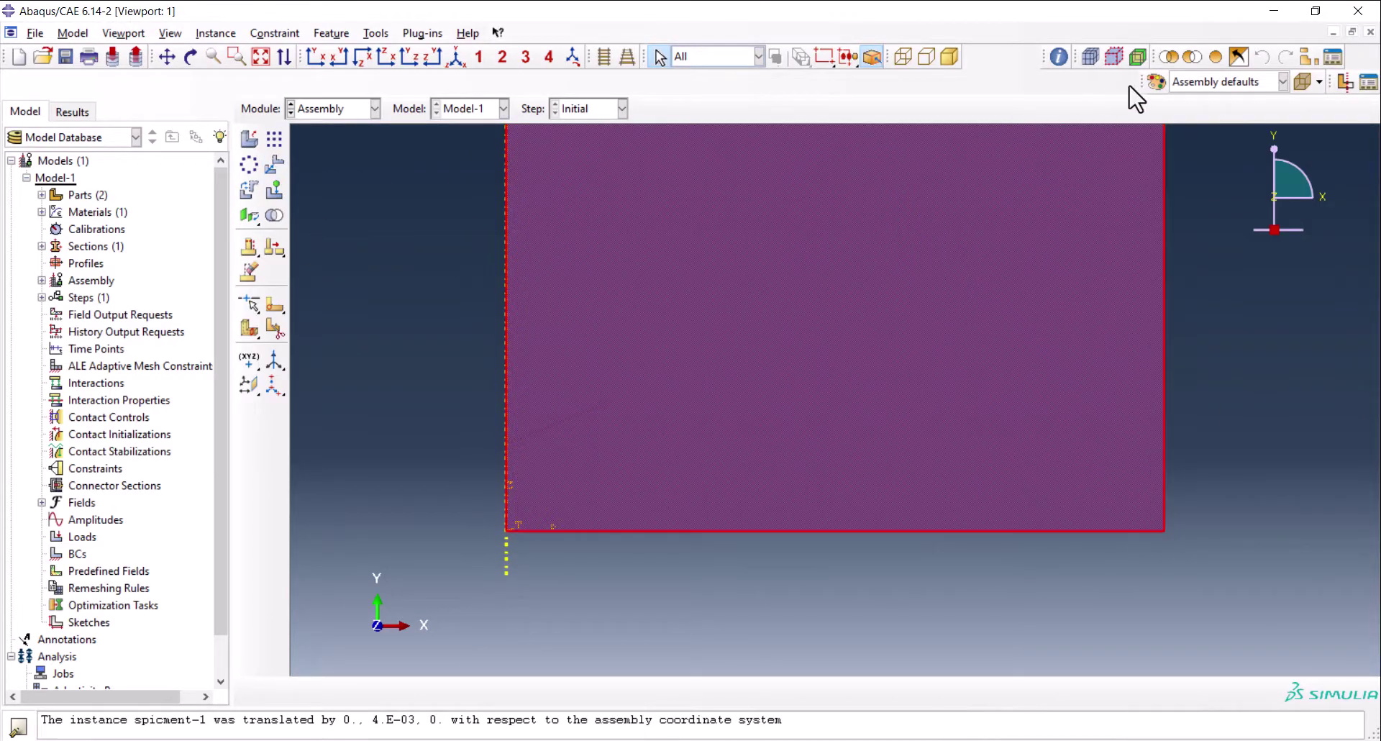
pyautogui.click(1190, 58)
pyautogui.click(561, 413)
# Translate the indenter instance so its tip on the symmetry axis moves to the specimen's upper axis corner, with all instances displayed again
pyautogui.click(274, 165)
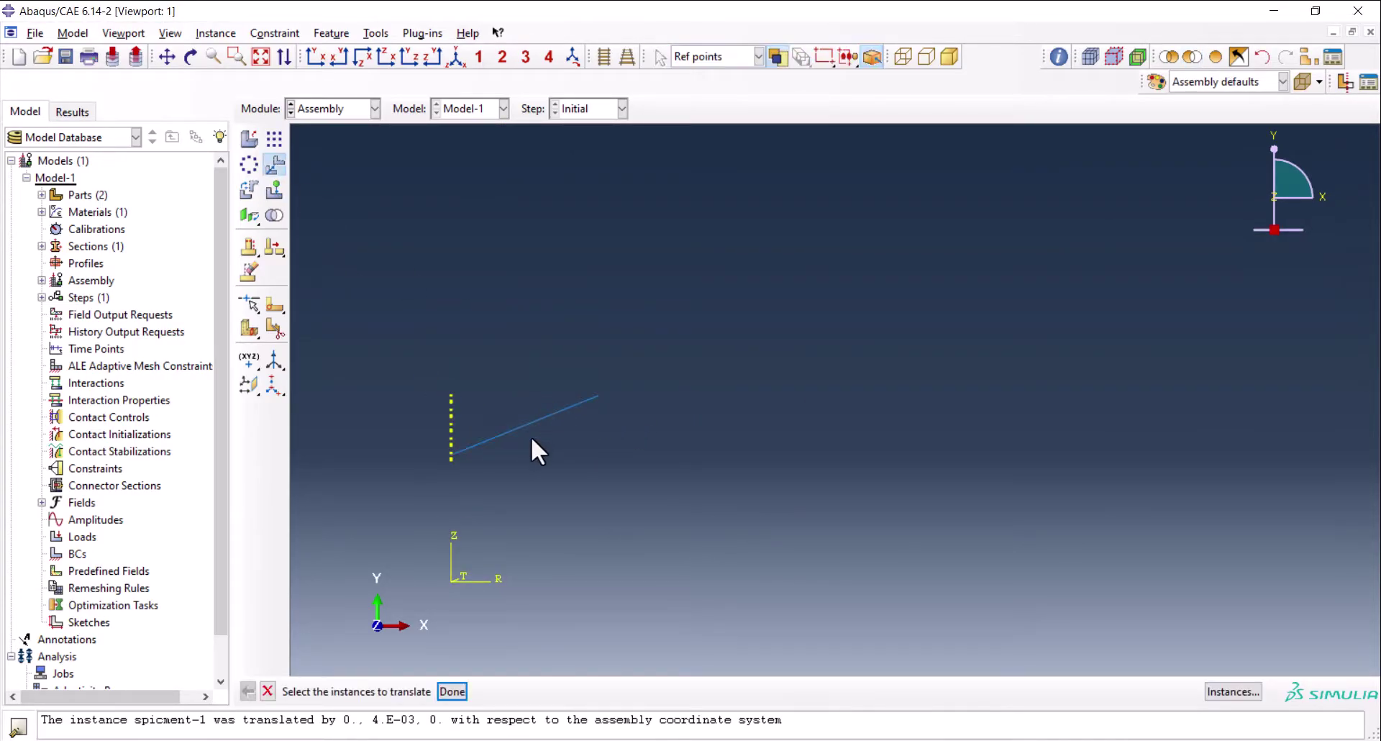
pyautogui.click(469, 446)
pyautogui.click(452, 691)
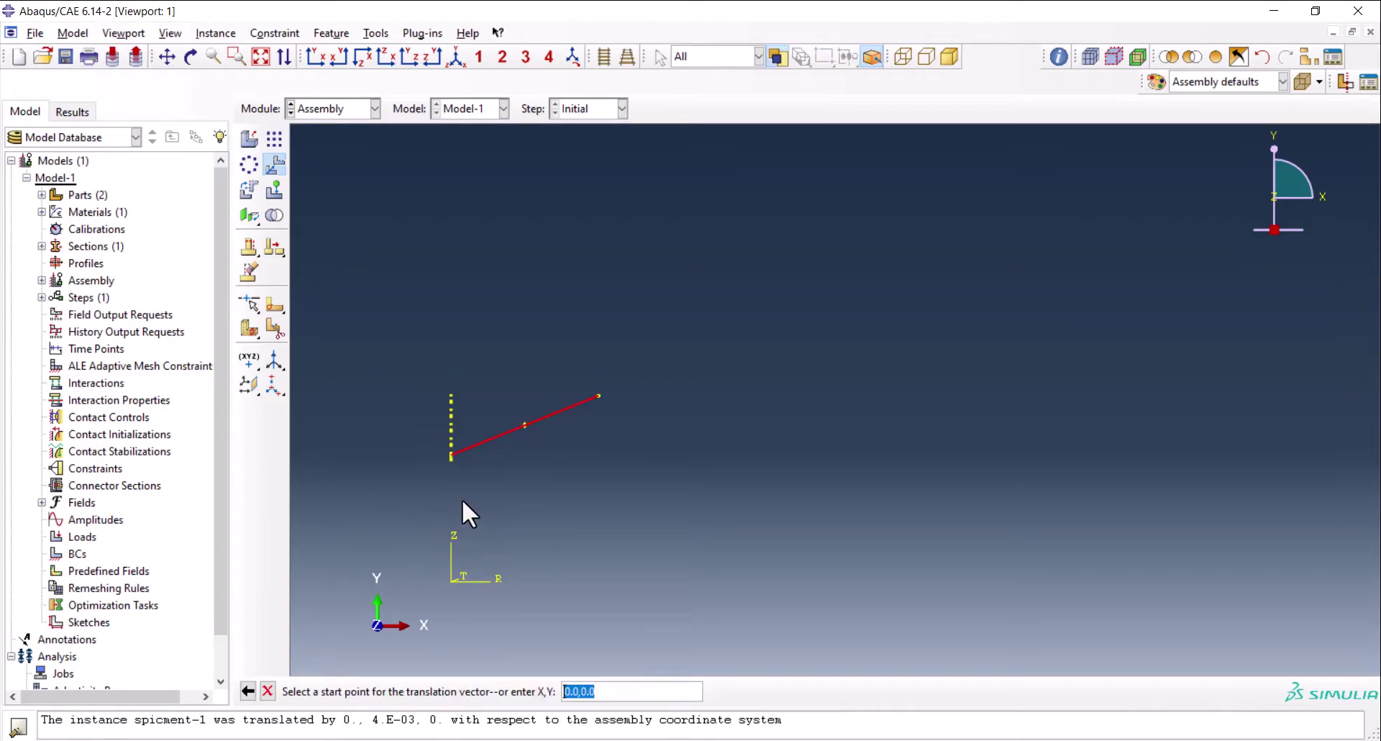
pyautogui.click(451, 455)
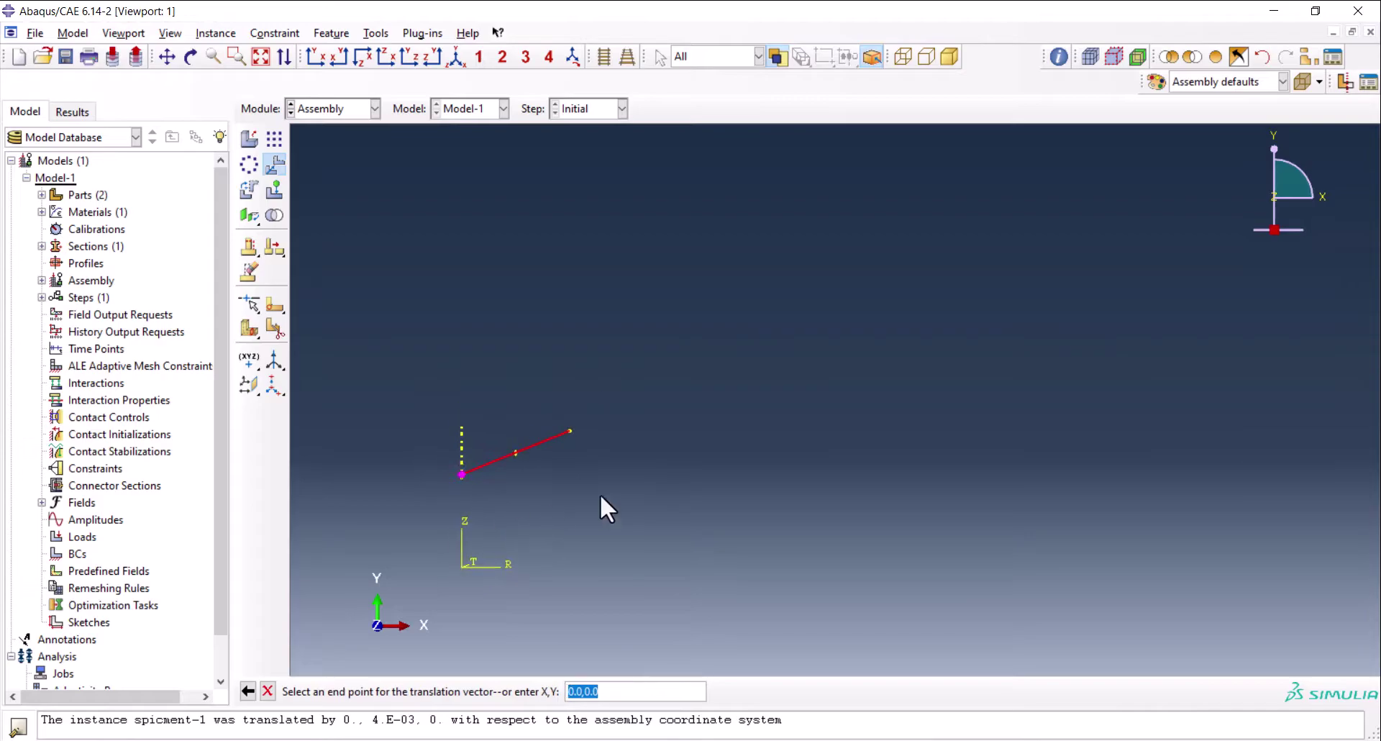
pyautogui.click(1215, 58)
pyautogui.scroll(-3, 633, 575)
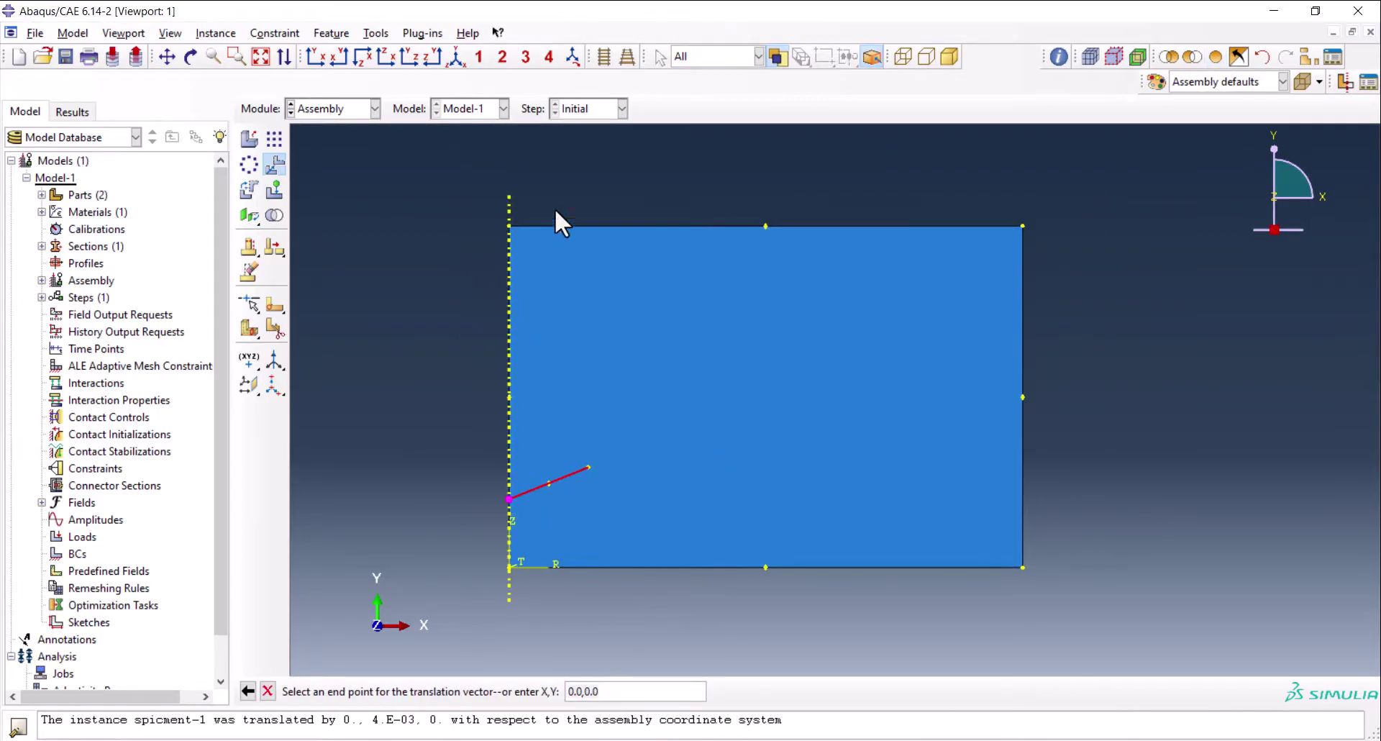
pyautogui.click(509, 225)
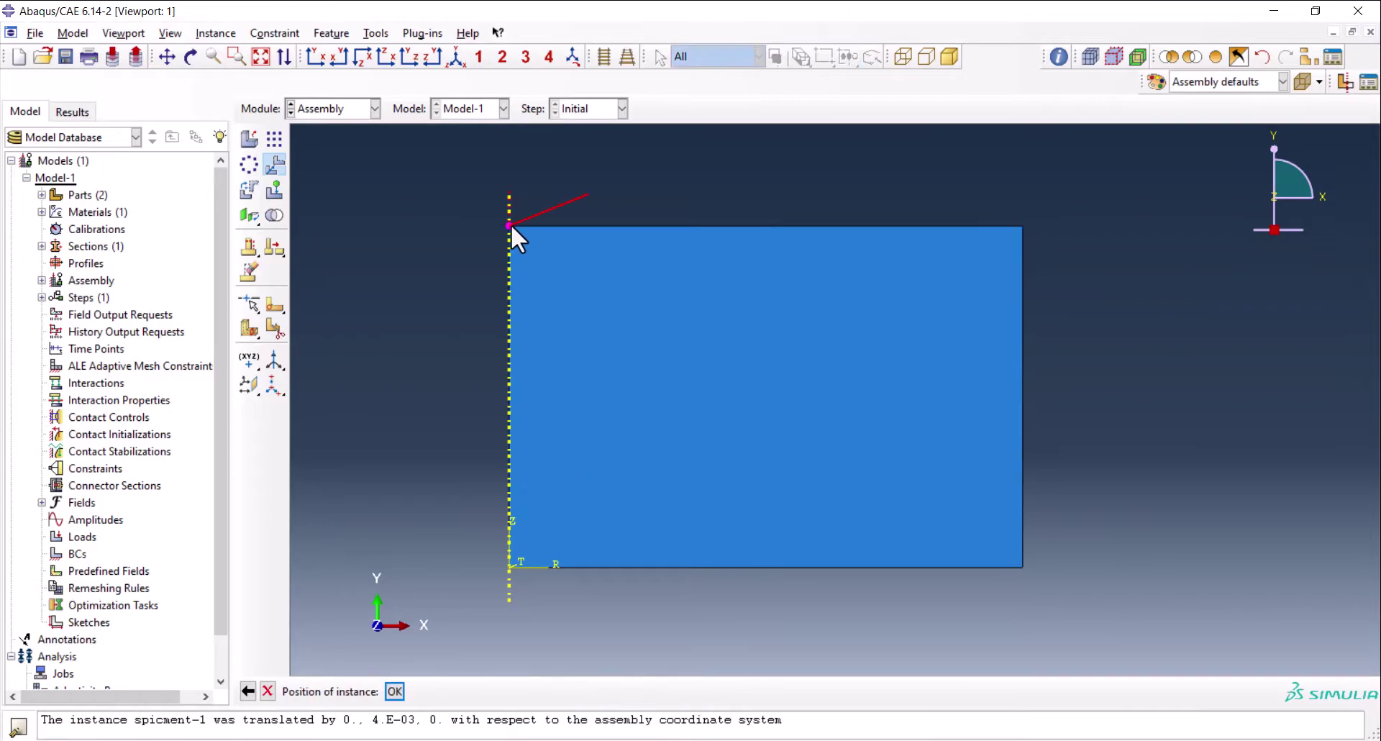
pyautogui.scroll(3, 512, 223)
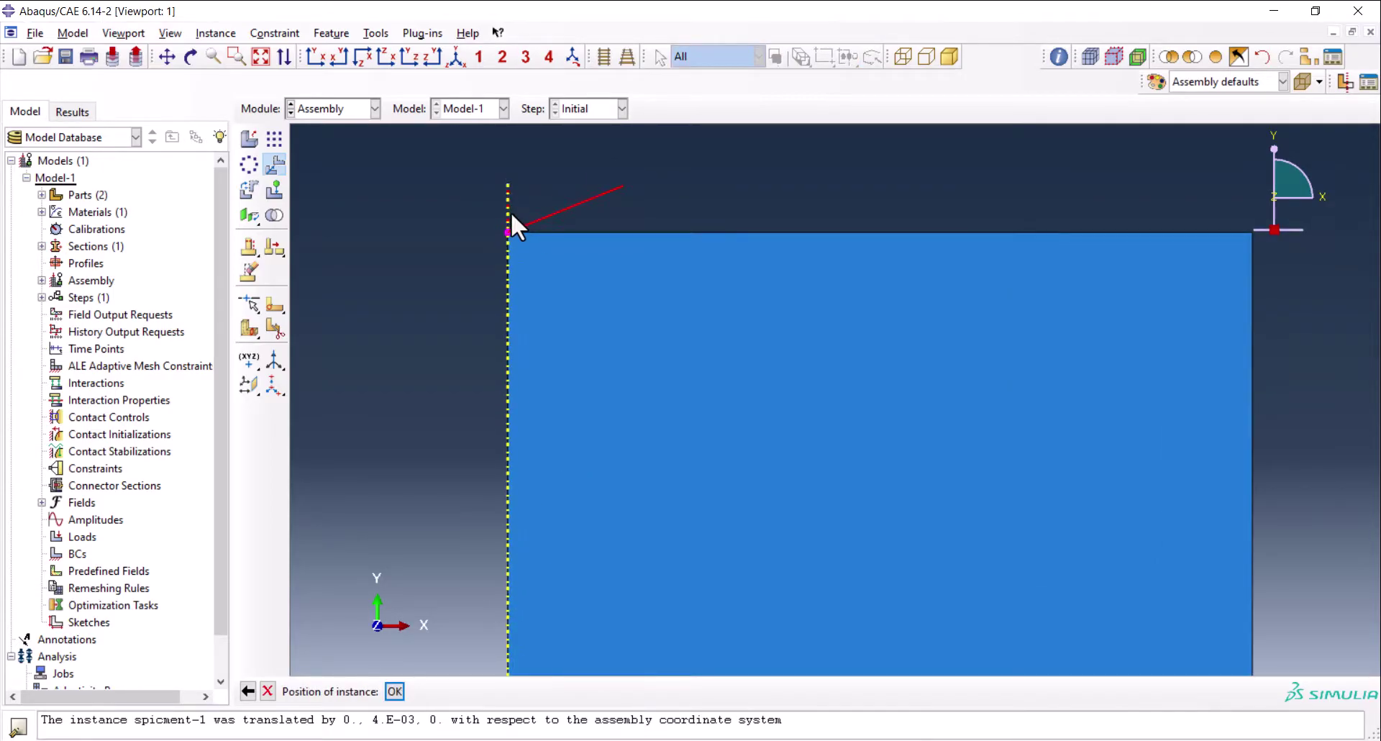
pyautogui.middleClick(652, 216)
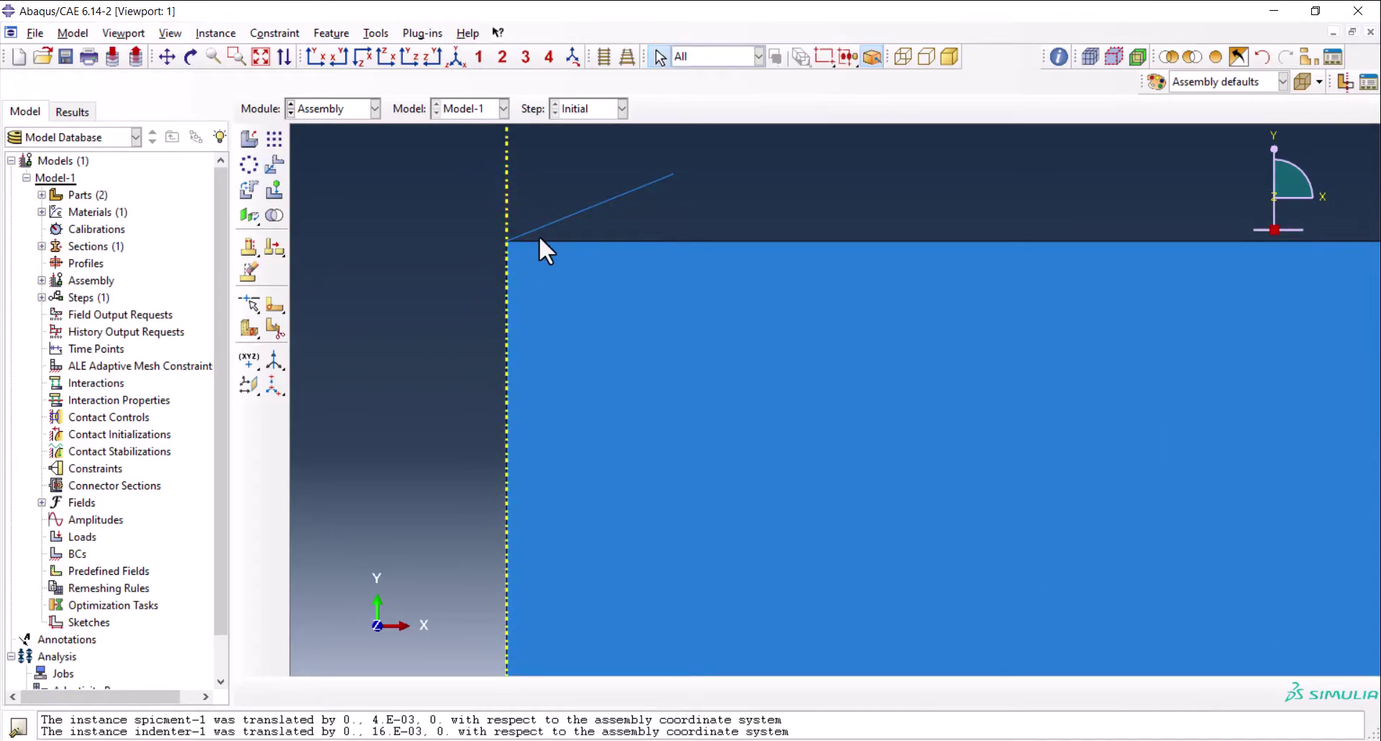
pyautogui.click(574, 210)
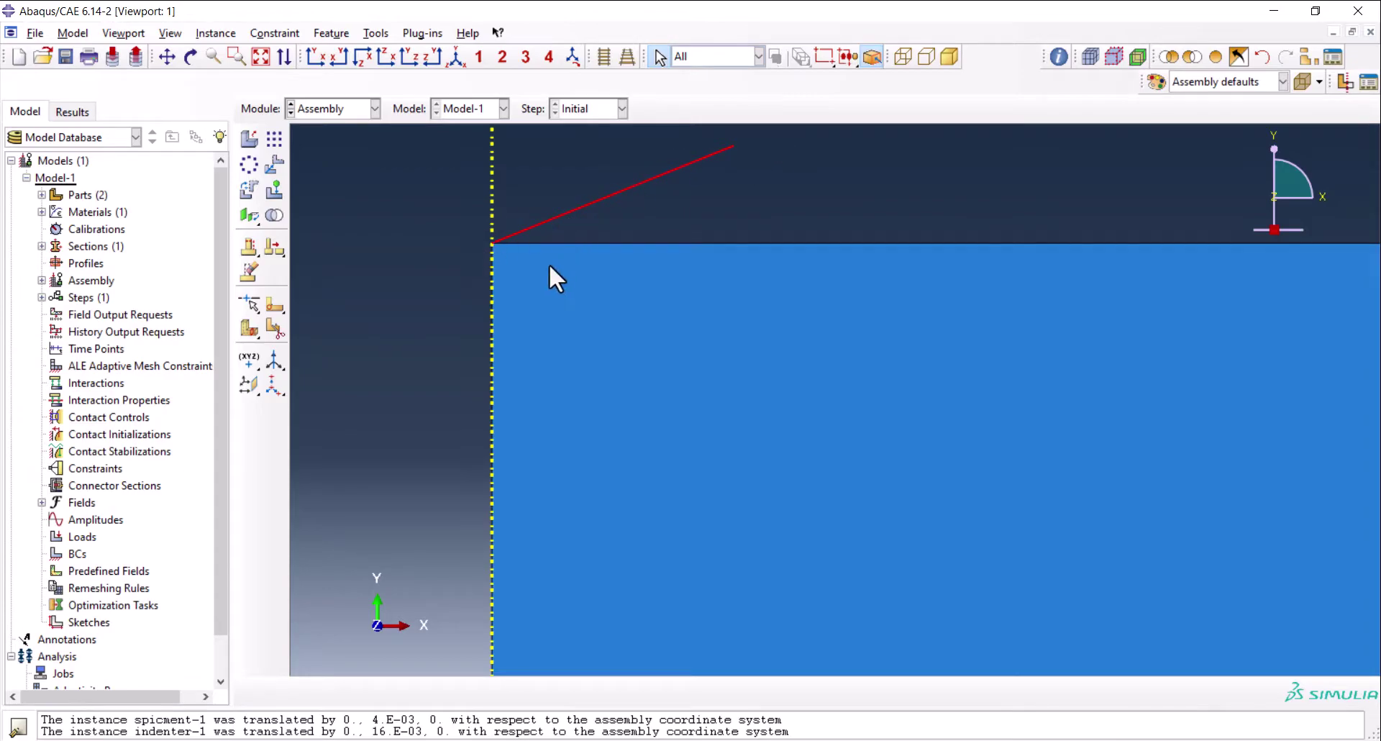
pyautogui.scroll(-3, 507, 374)
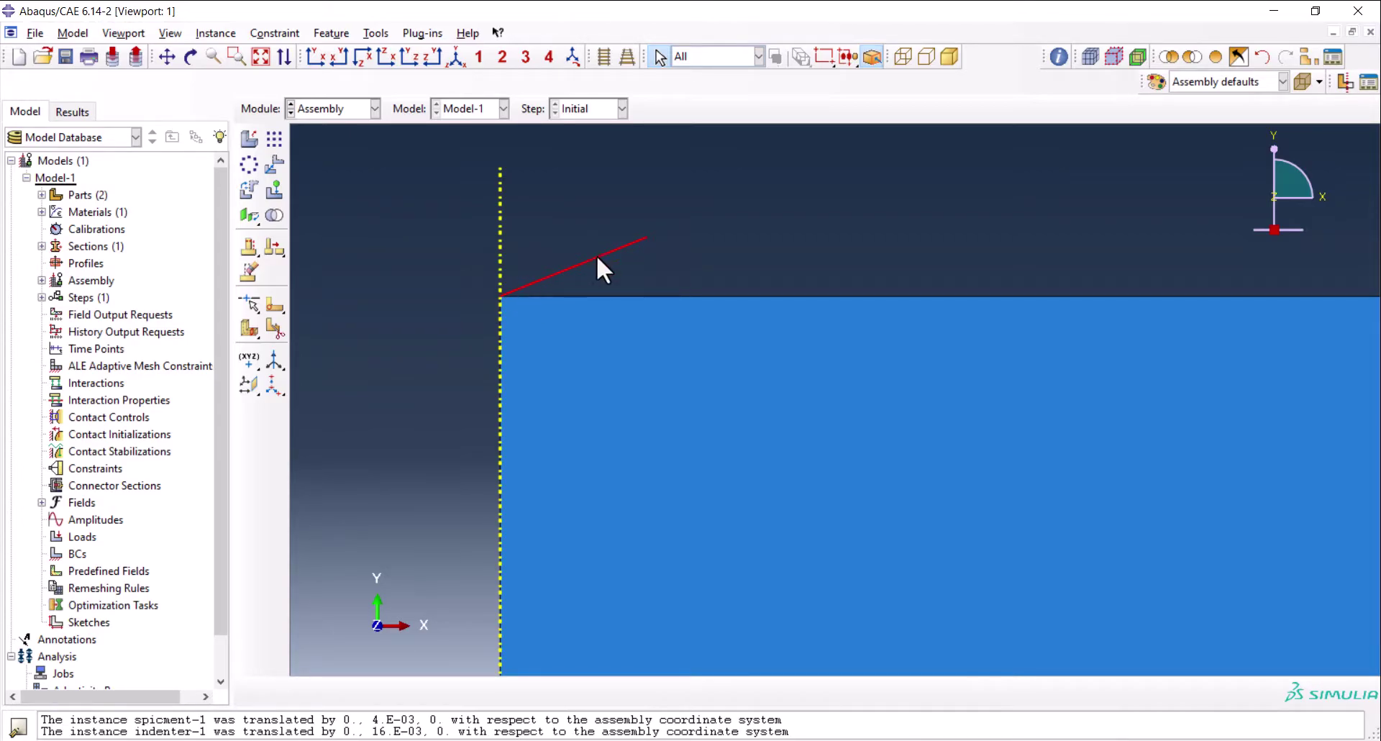
pyautogui.scroll(-3, 570, 205)
pyautogui.click(771, 373)
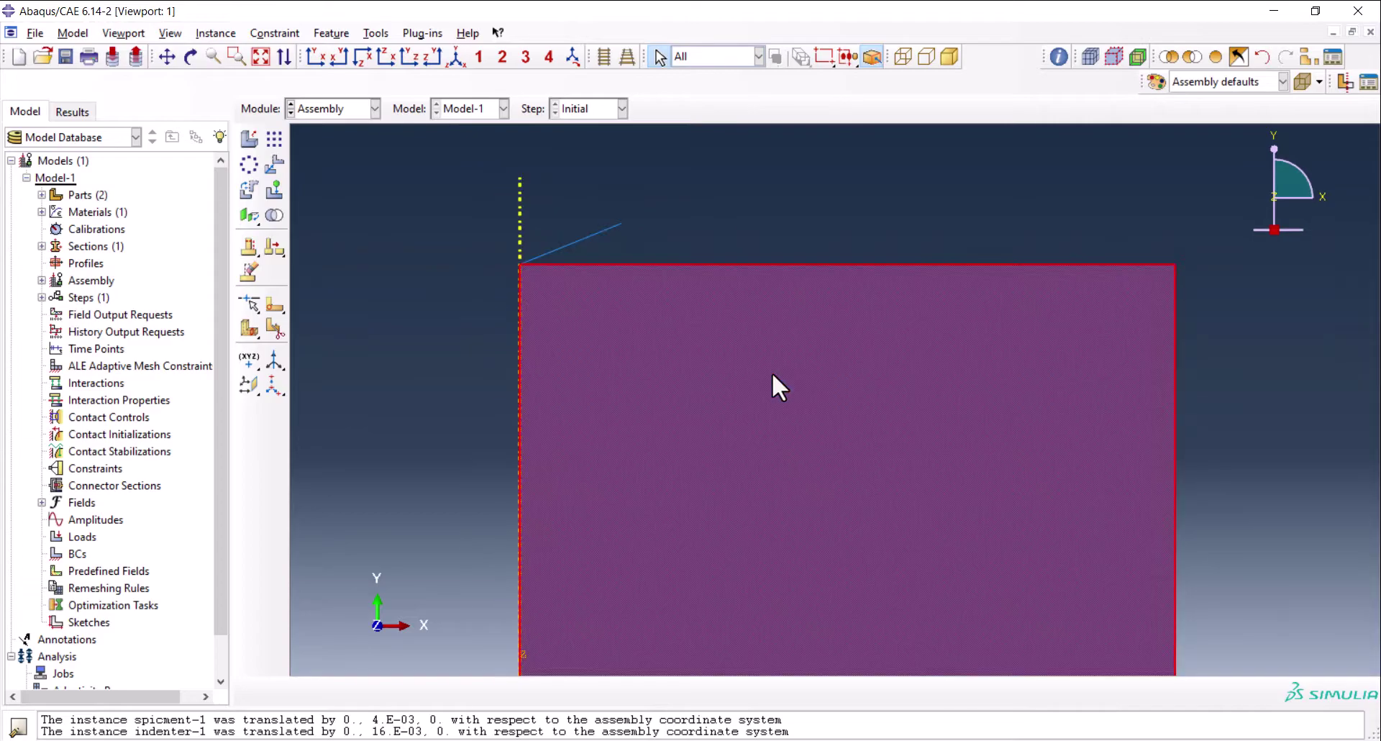
pyautogui.scroll(-2, 593, 141)
pyautogui.scroll(2, 617, 264)
pyautogui.click(555, 225)
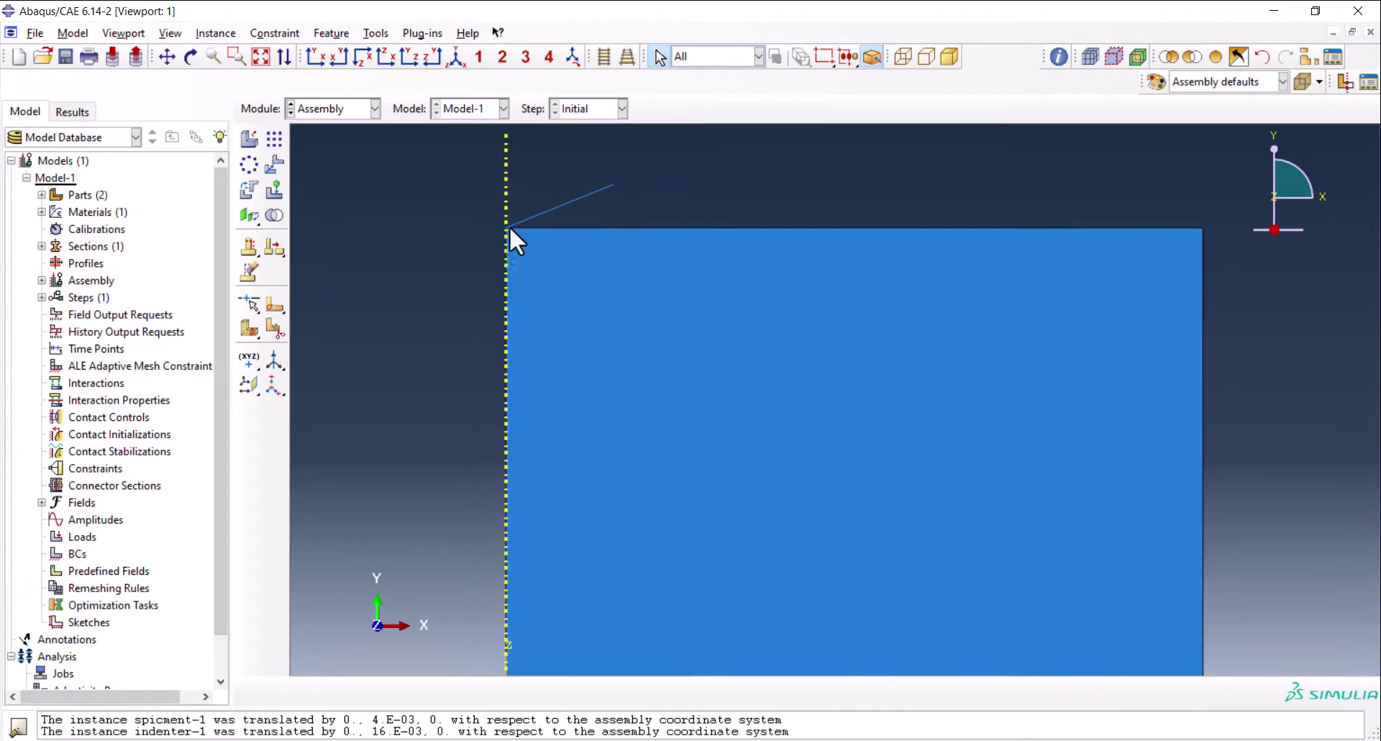
# In the Step module, create a Static, General step with time period 1.5, Nlgeom on and automatic stabilization by specified dissipated energy fraction
pyautogui.click(338, 107)
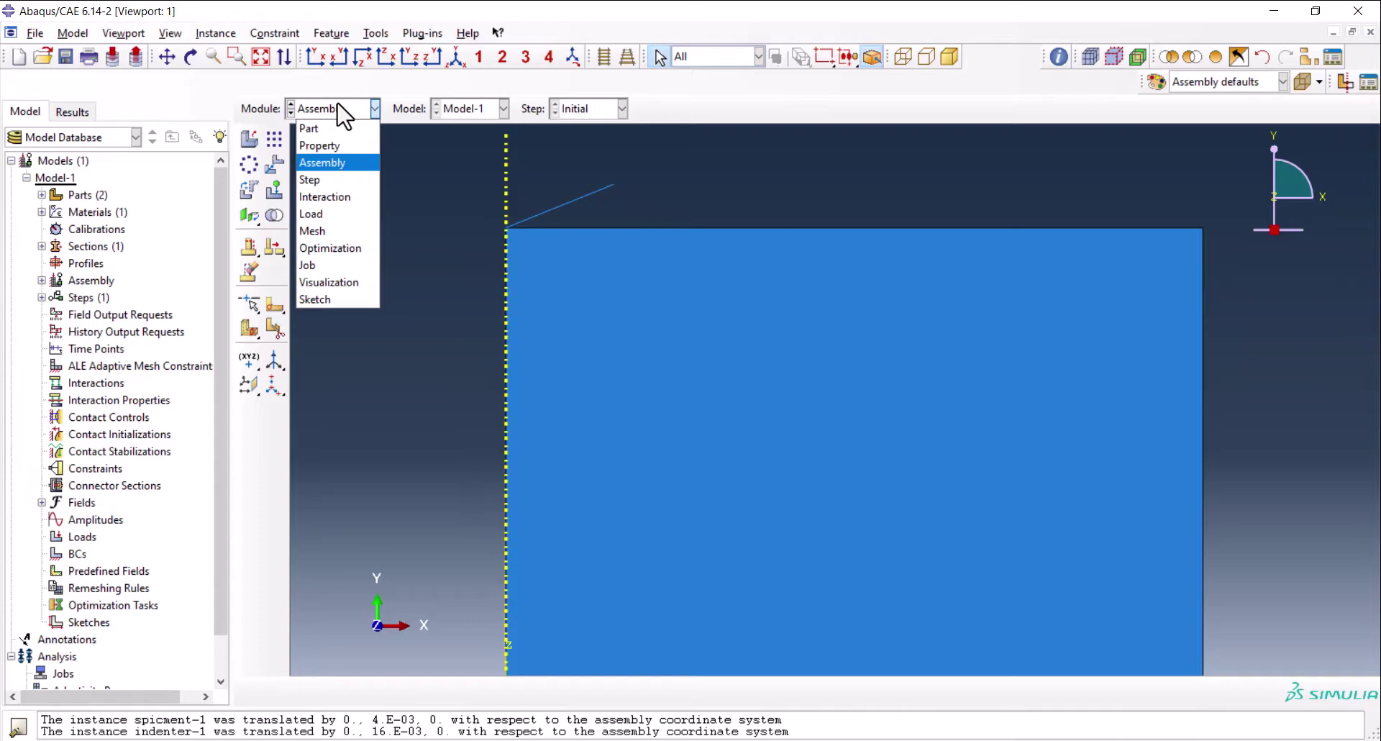
pyautogui.click(350, 182)
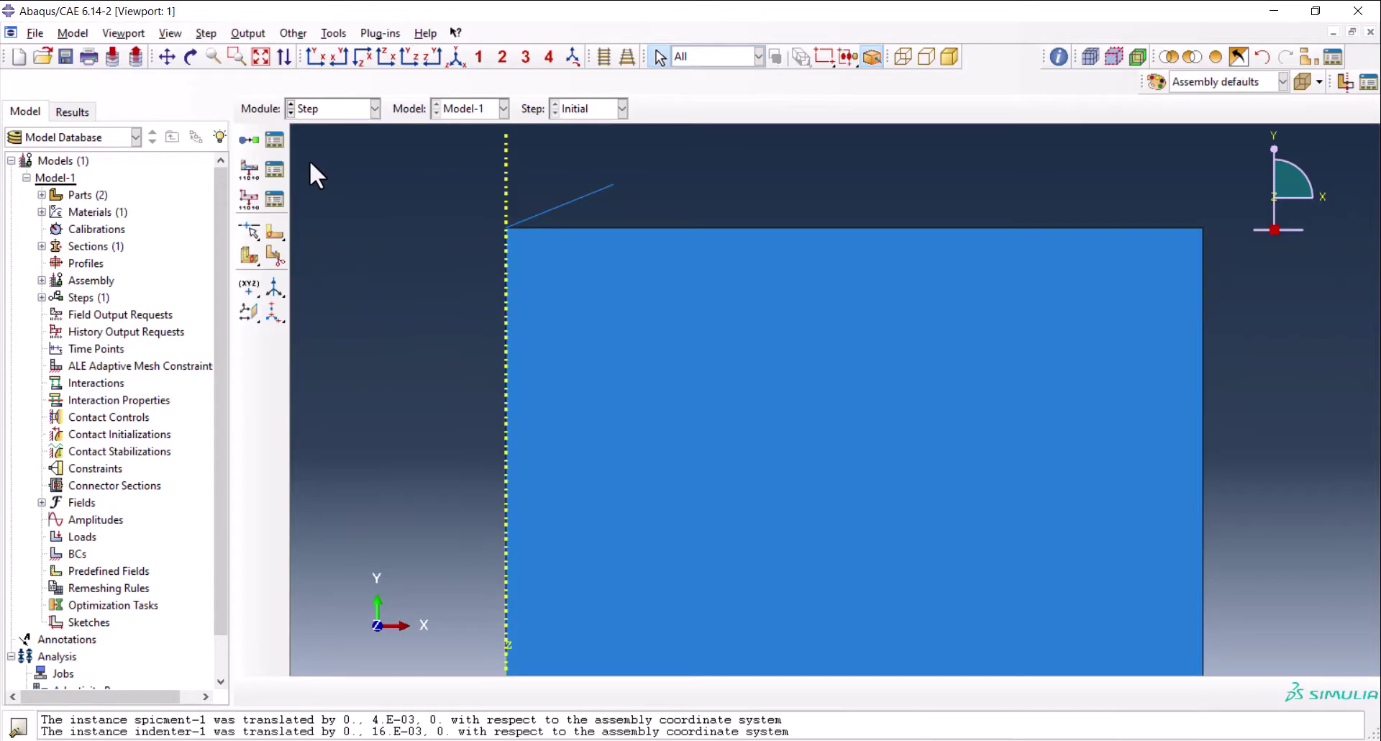
pyautogui.click(249, 140)
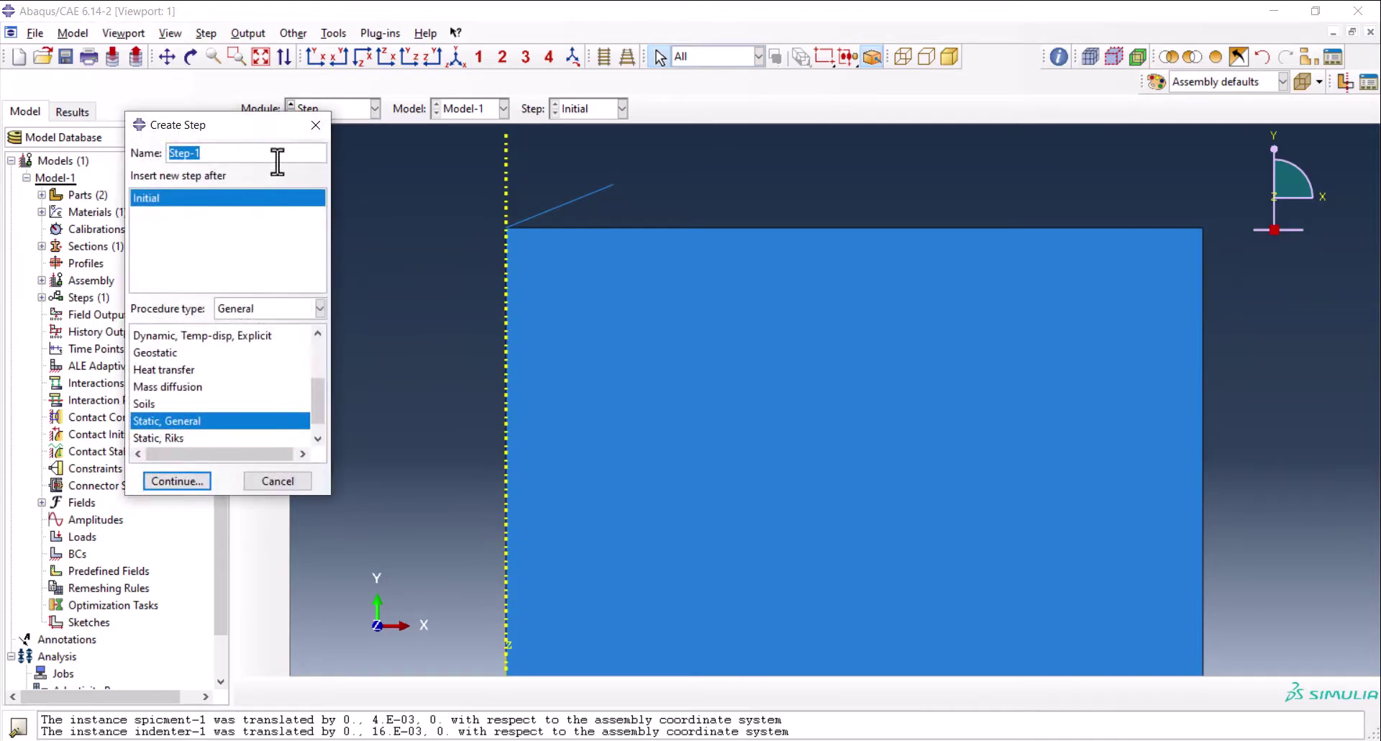
pyautogui.click(198, 482)
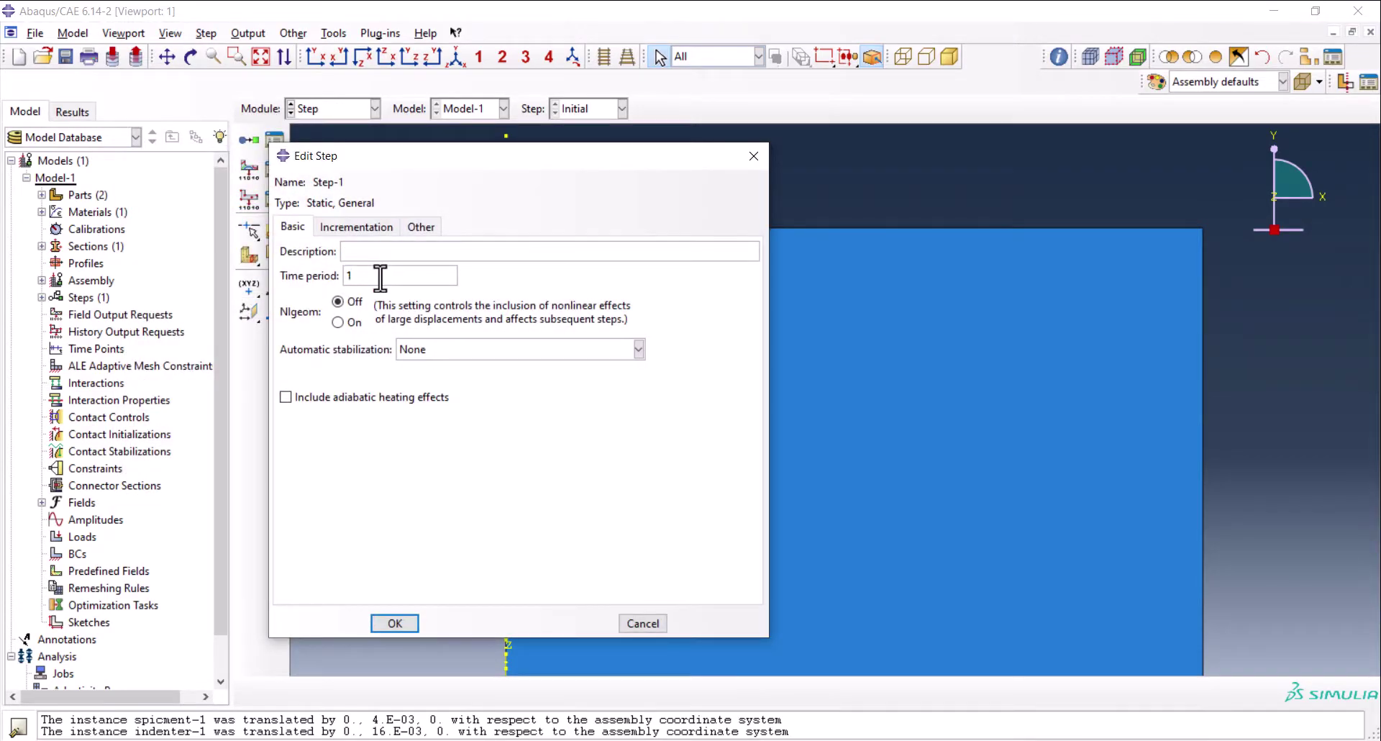
pyautogui.click(350, 322)
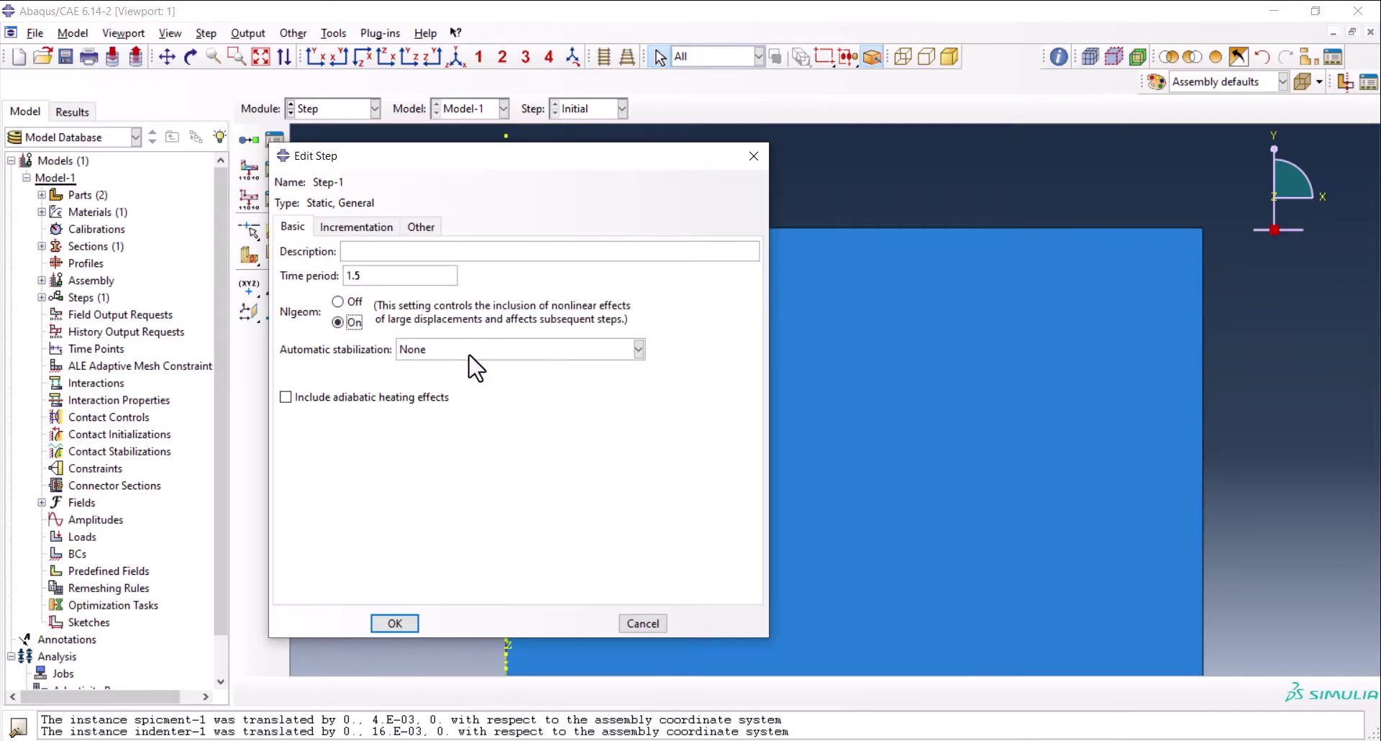
pyautogui.click(568, 350)
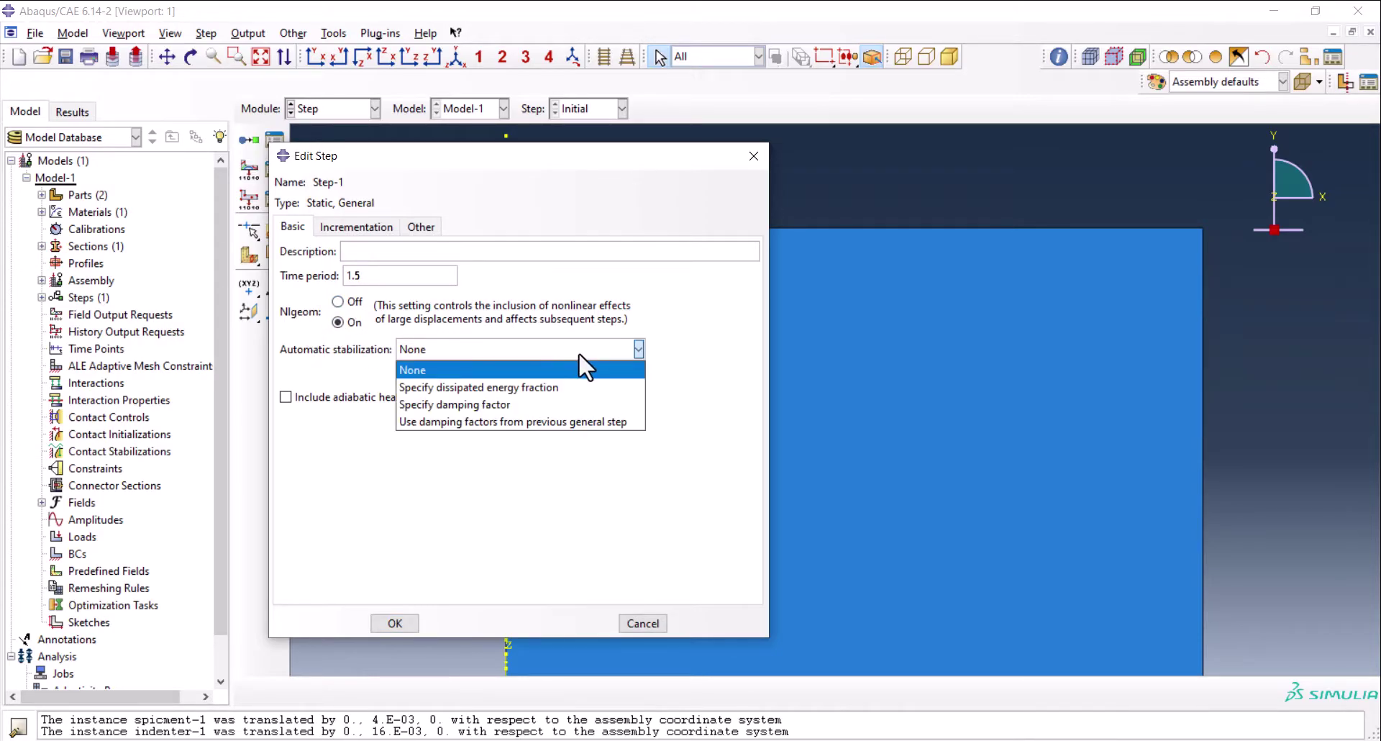
pyautogui.click(601, 392)
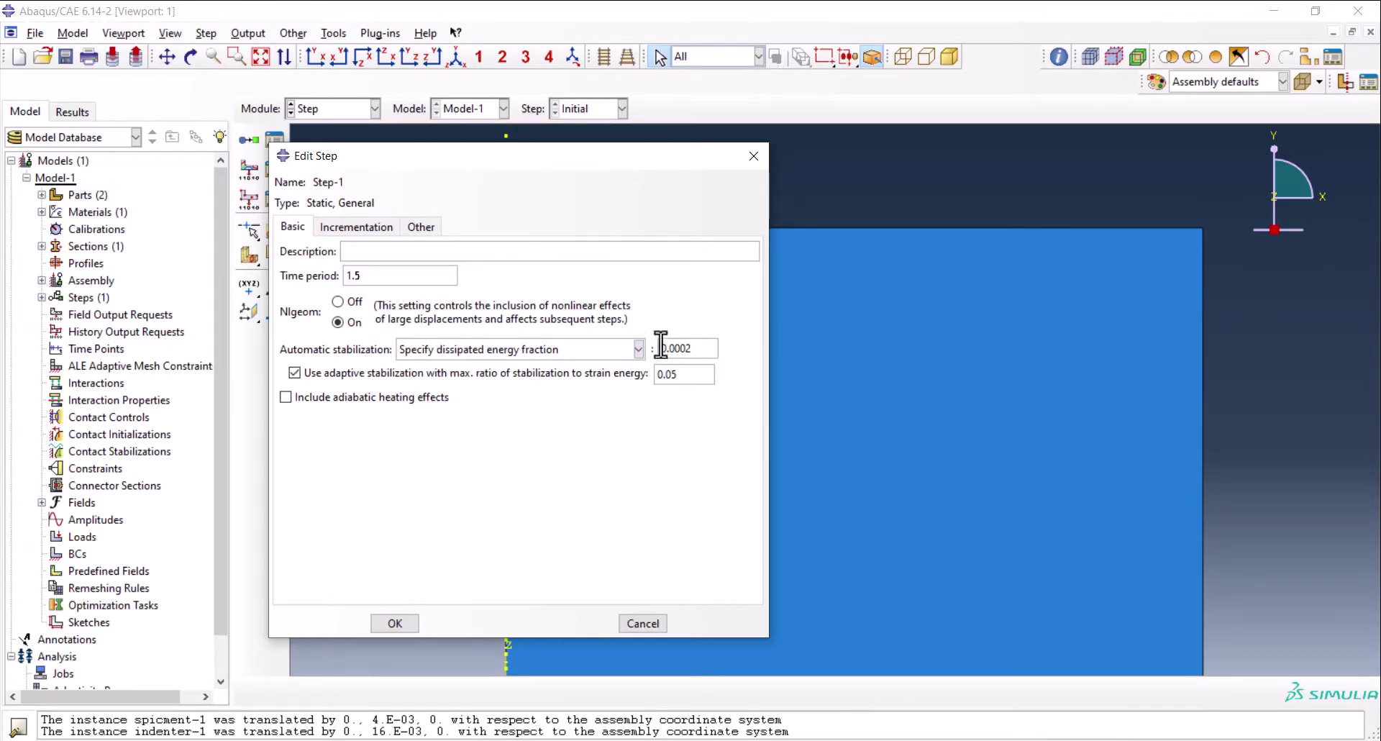
# Set the step's maximum number of increments to 1000000 and its increment sizes to initial .001, minimum 1e-9 and maximum .1
pyautogui.click(351, 228)
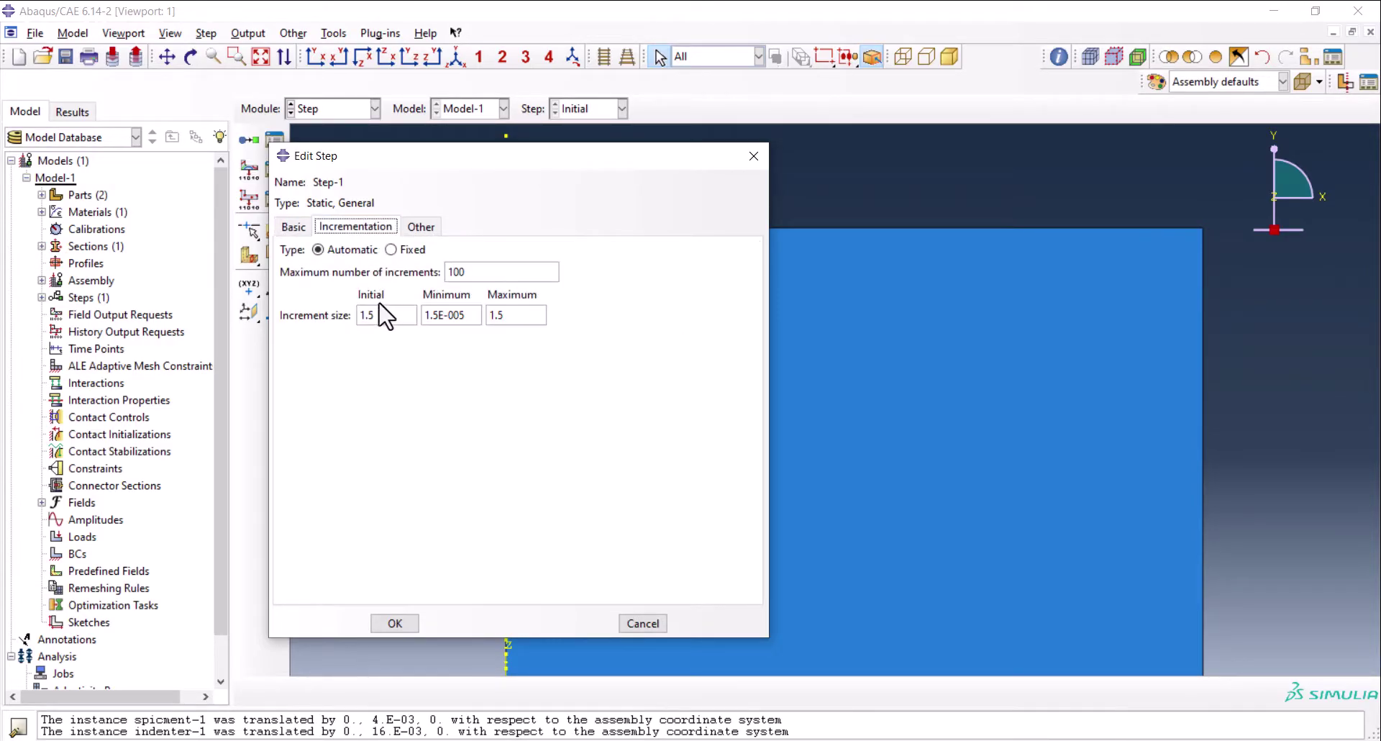
pyautogui.write('00000')
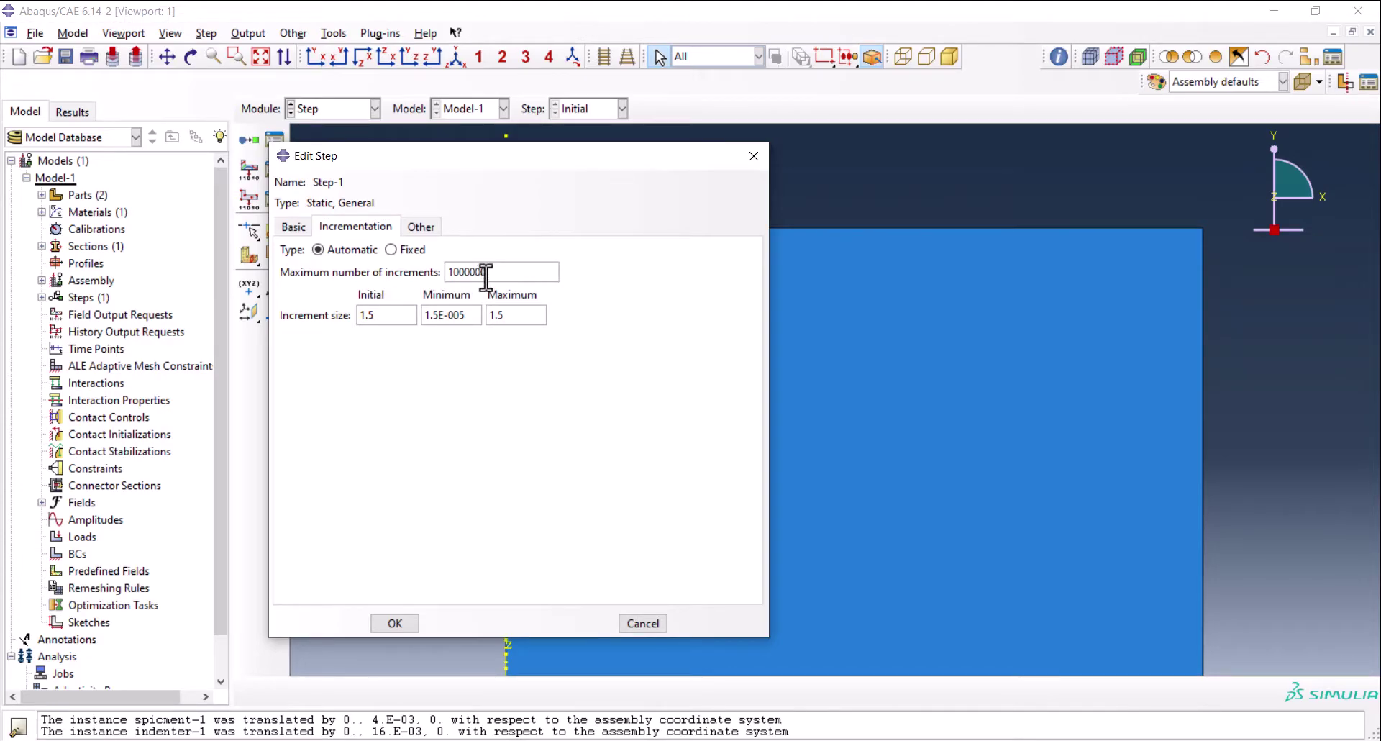
pyautogui.doubleClick(386, 316)
pyautogui.write('.001')
pyautogui.doubleClick(465, 315)
pyautogui.write('1')
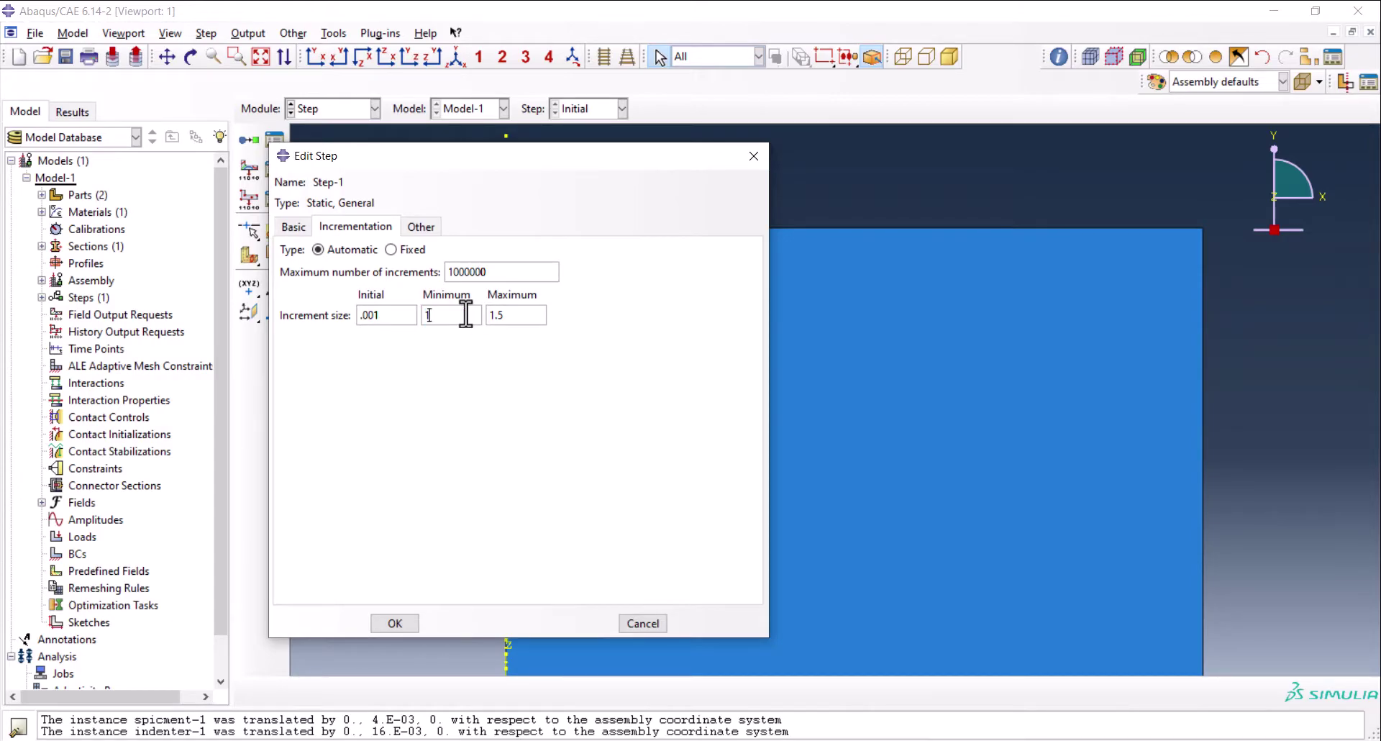
pyautogui.write('e-9')
pyautogui.press('Tab')
pyautogui.write('.1')
pyautogui.doubleClick(366, 314)
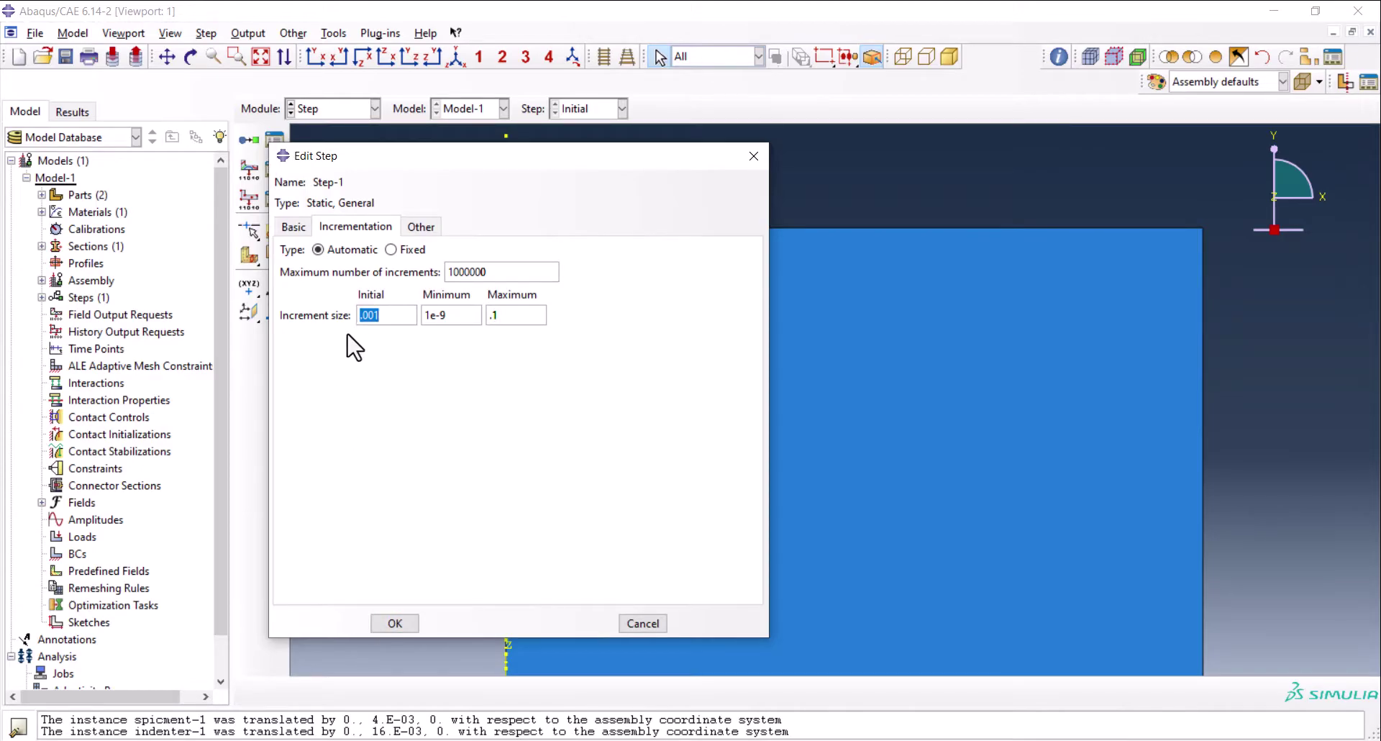
pyautogui.click(364, 316)
pyautogui.doubleClick(440, 315)
pyautogui.click(505, 314)
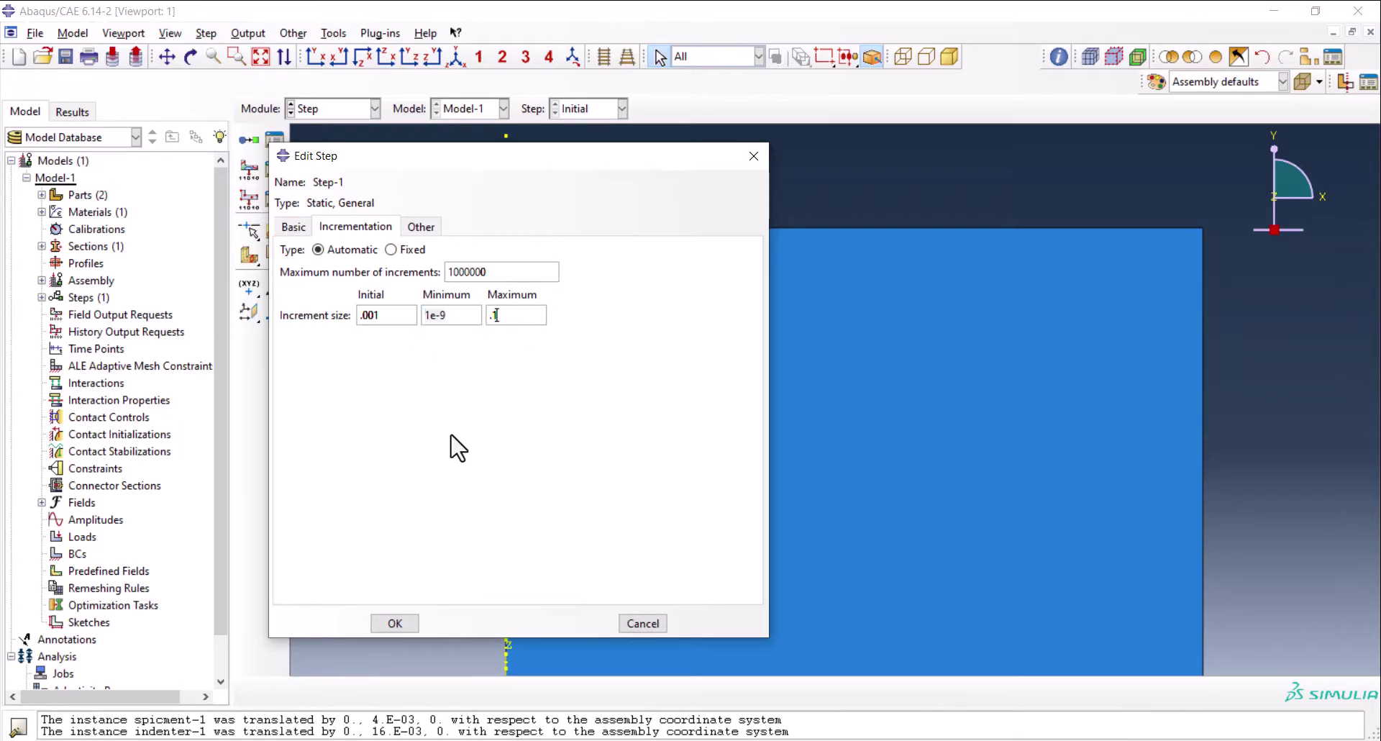
pyautogui.click(394, 623)
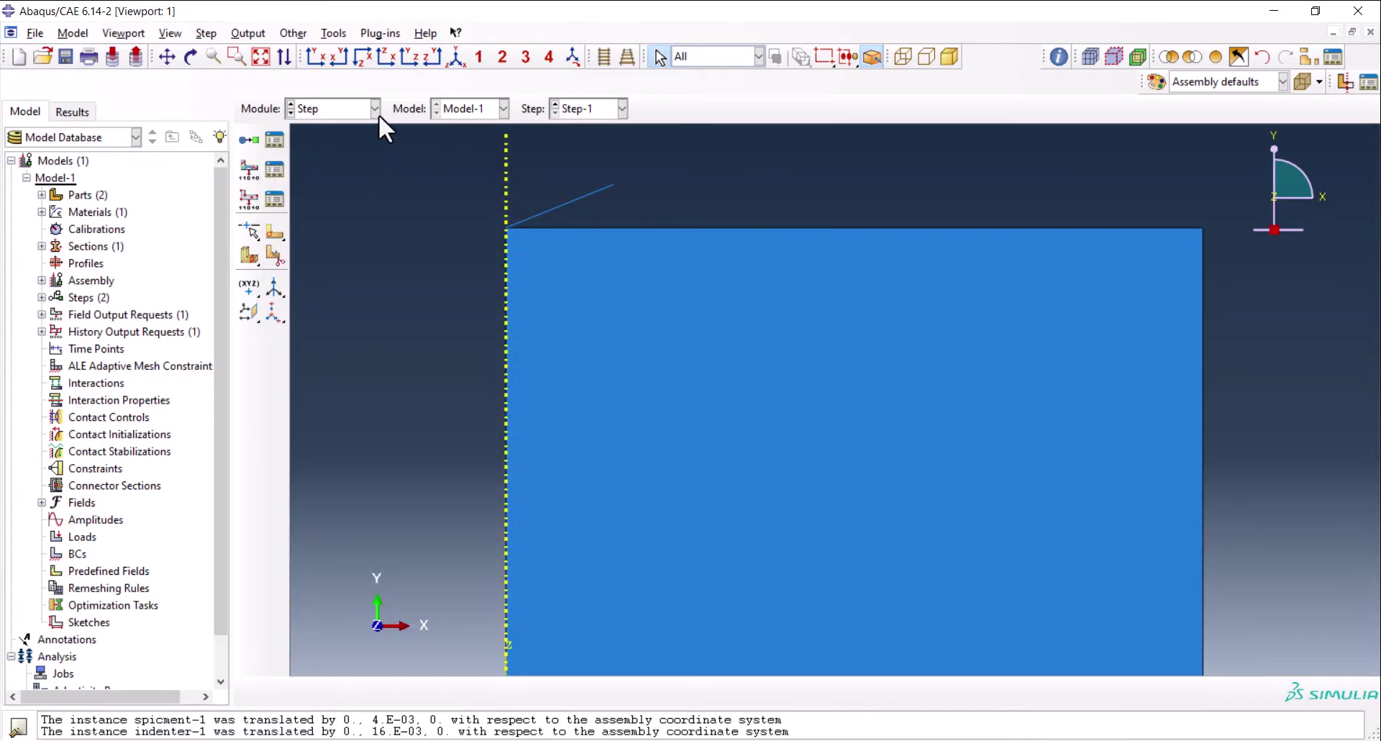
# Create a reference point on the symmetry axis, a short distance above the indenter tip, by entering its coordinates
pyautogui.scroll(2, 427, 398)
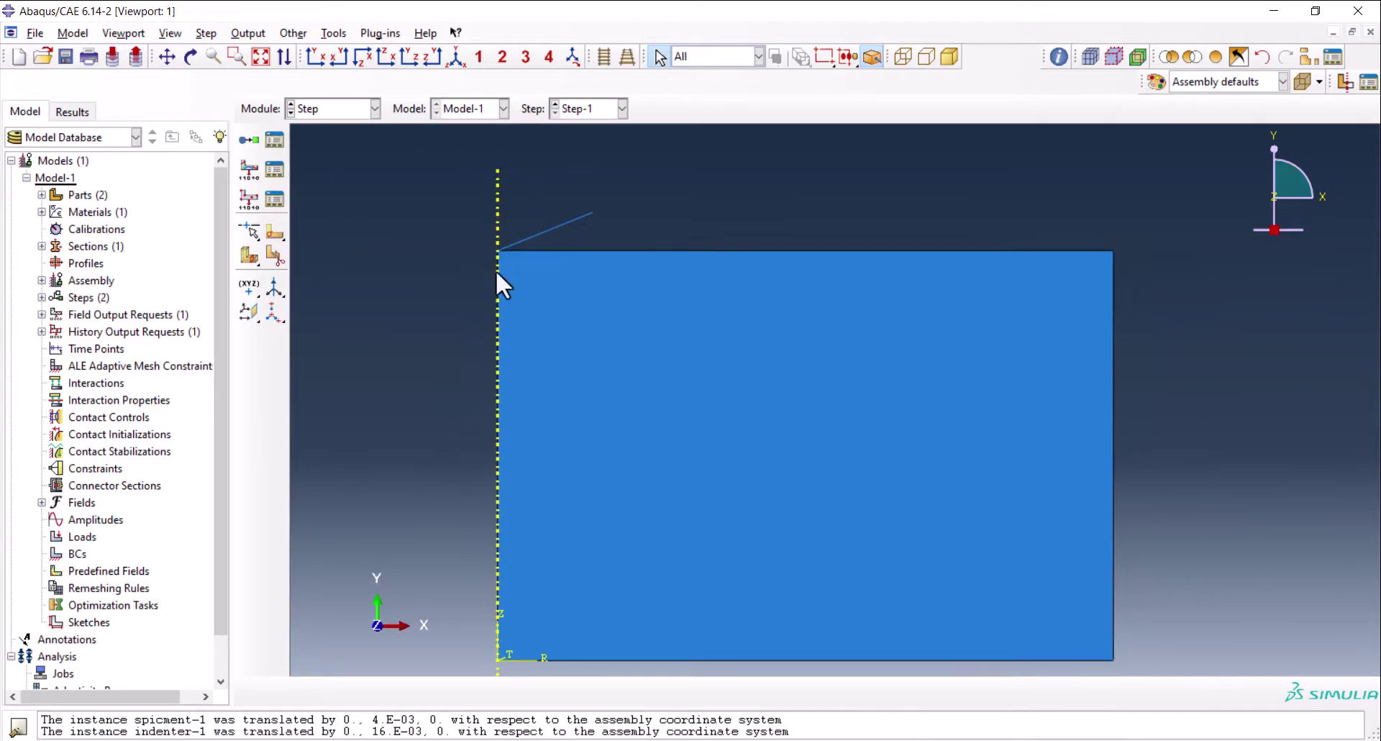
pyautogui.scroll(-3, 494, 216)
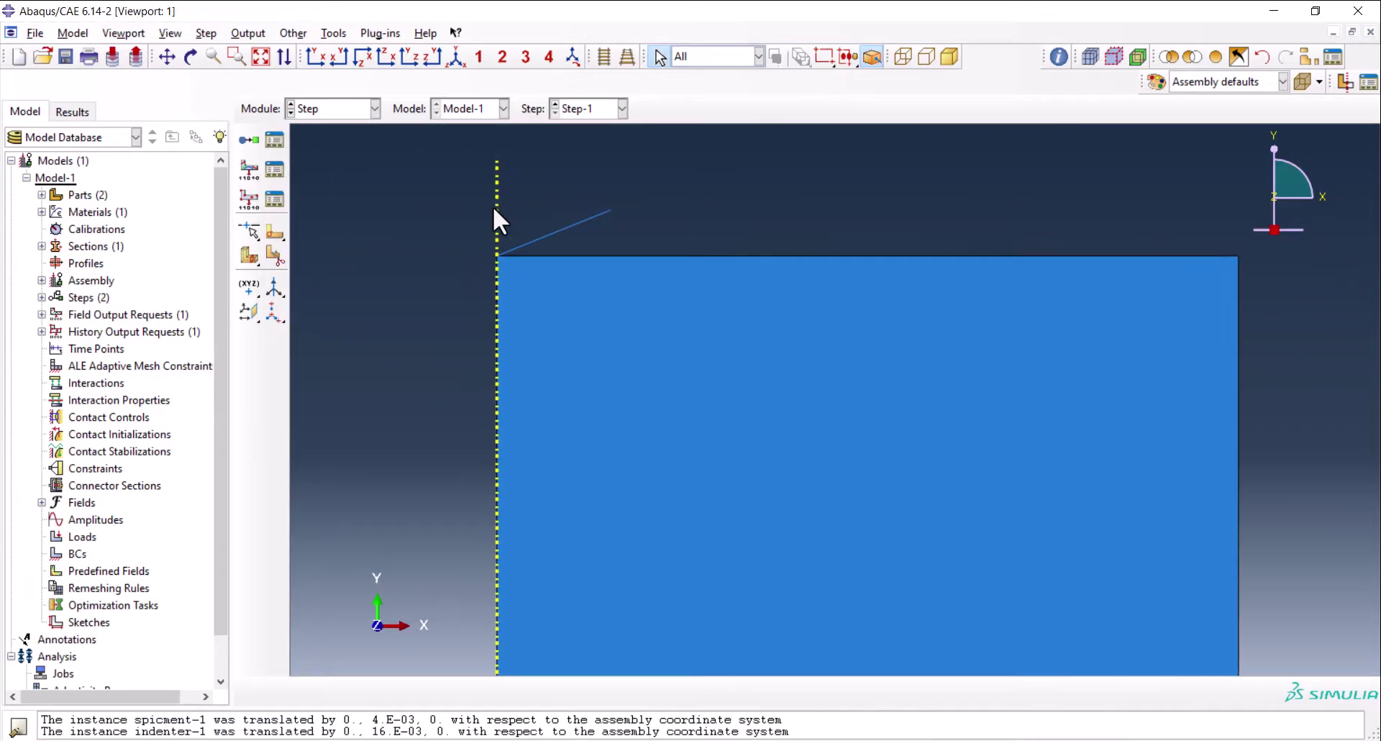
pyautogui.click(332, 34)
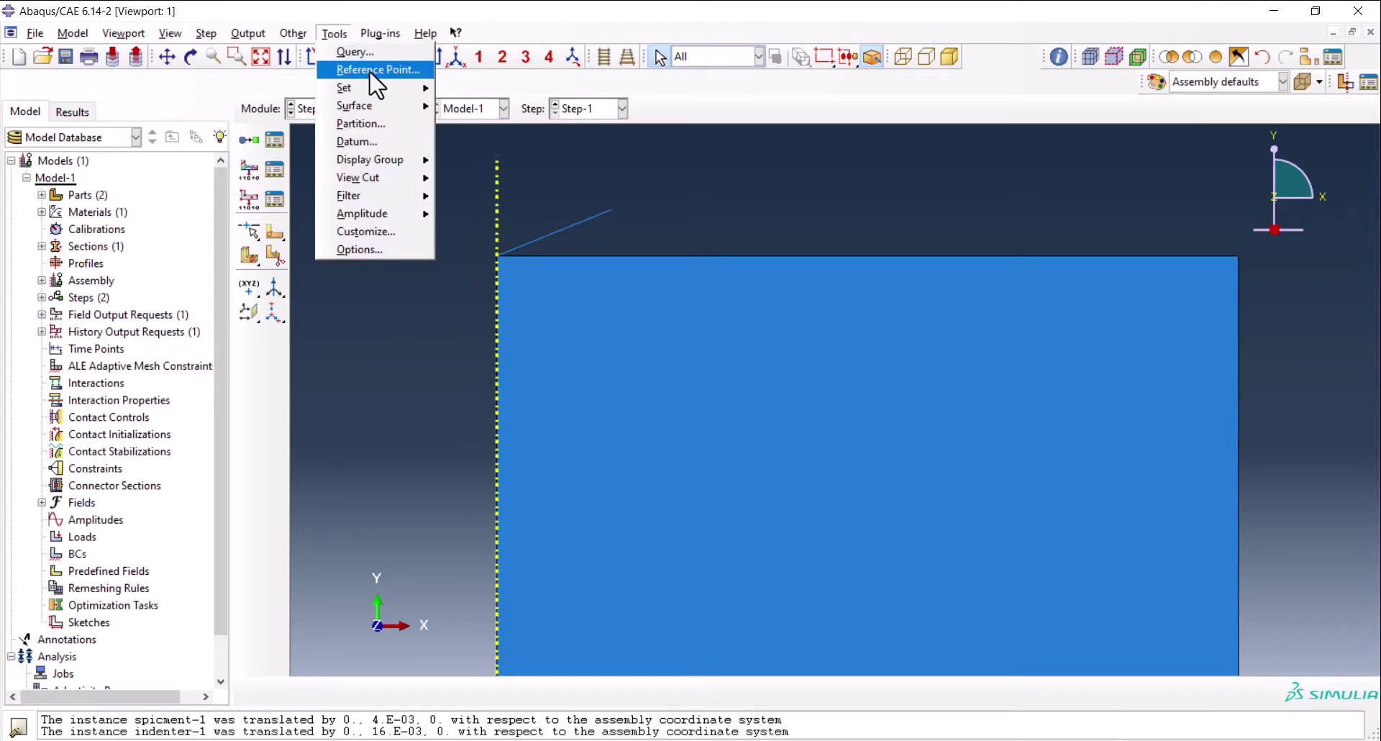
pyautogui.click(371, 70)
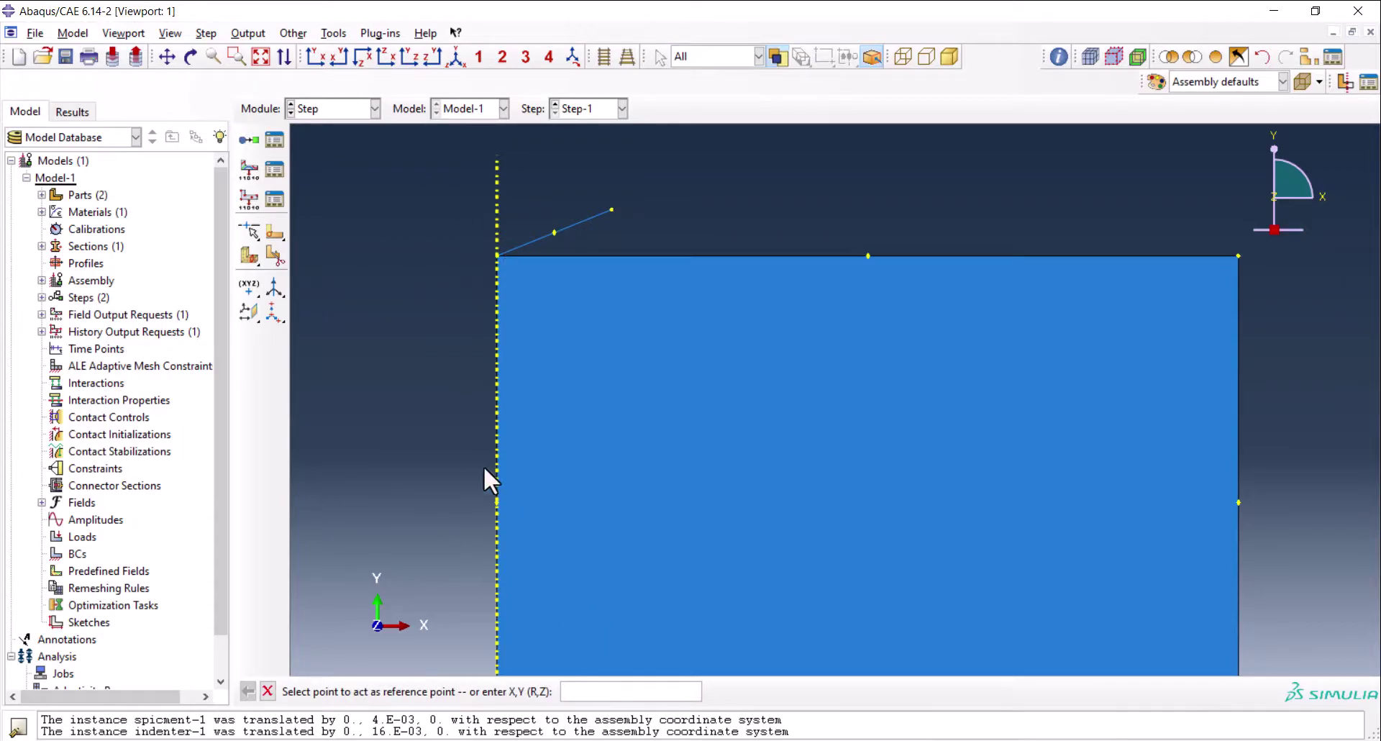
pyautogui.write('0,.002')
pyautogui.press('Return')
pyautogui.scroll(2, 494, 210)
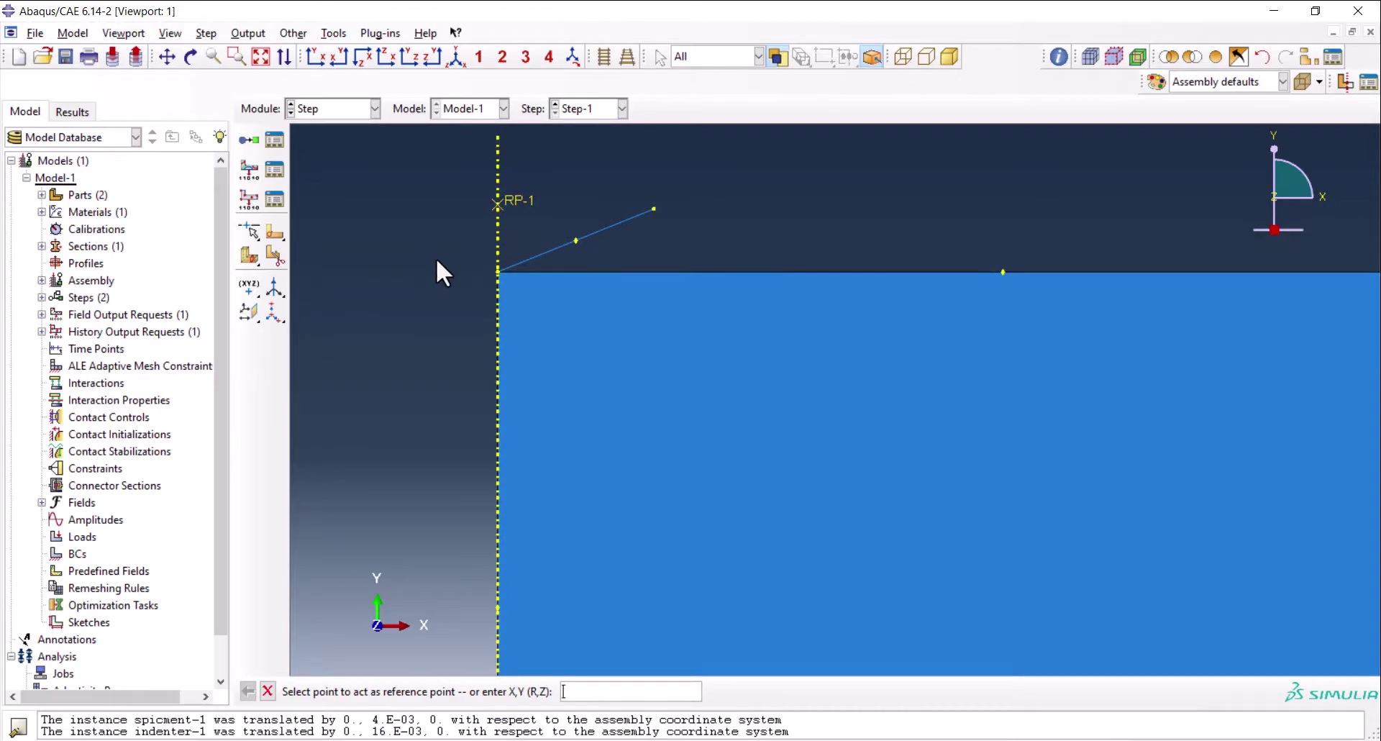
pyautogui.scroll(-1, 442, 257)
# Create a geometry set named rp containing the reference point above the indenter tip
pyautogui.click(333, 34)
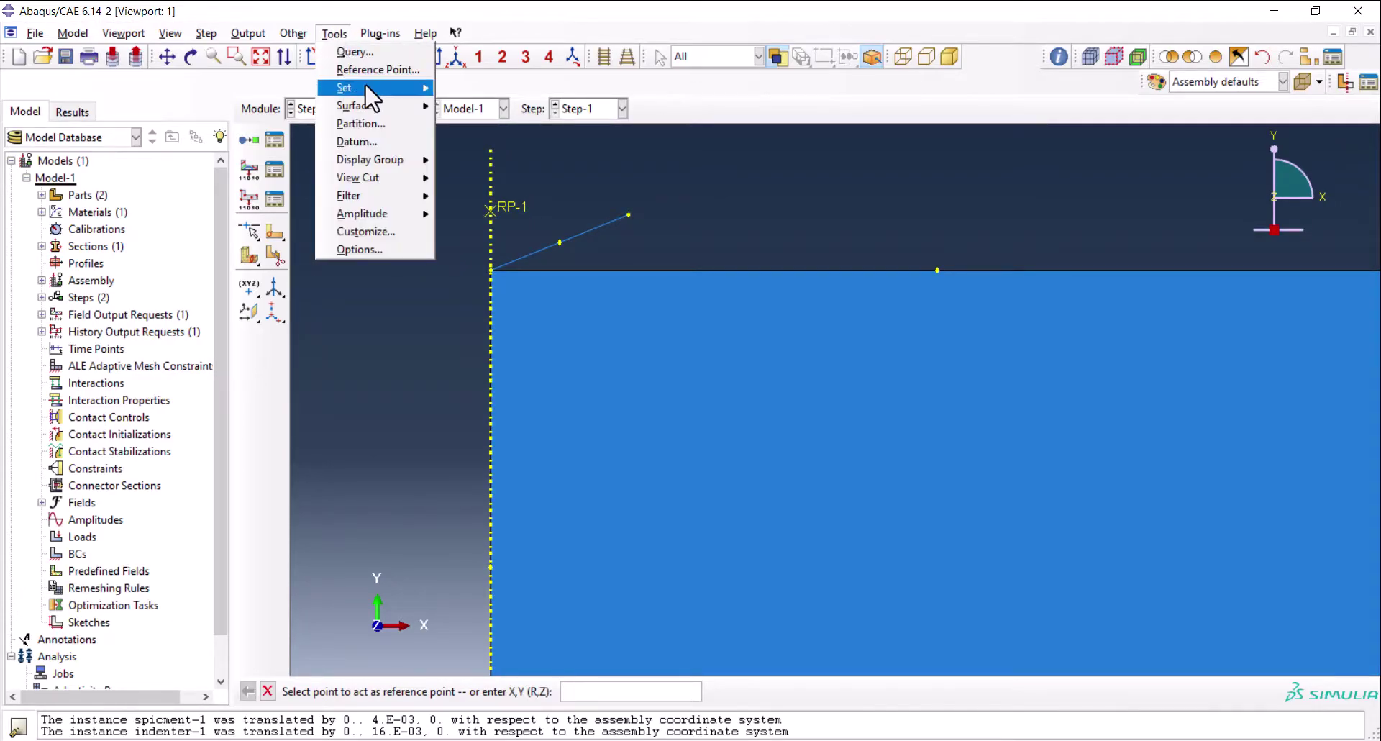
pyautogui.moveTo(367, 85)
pyautogui.click(460, 90)
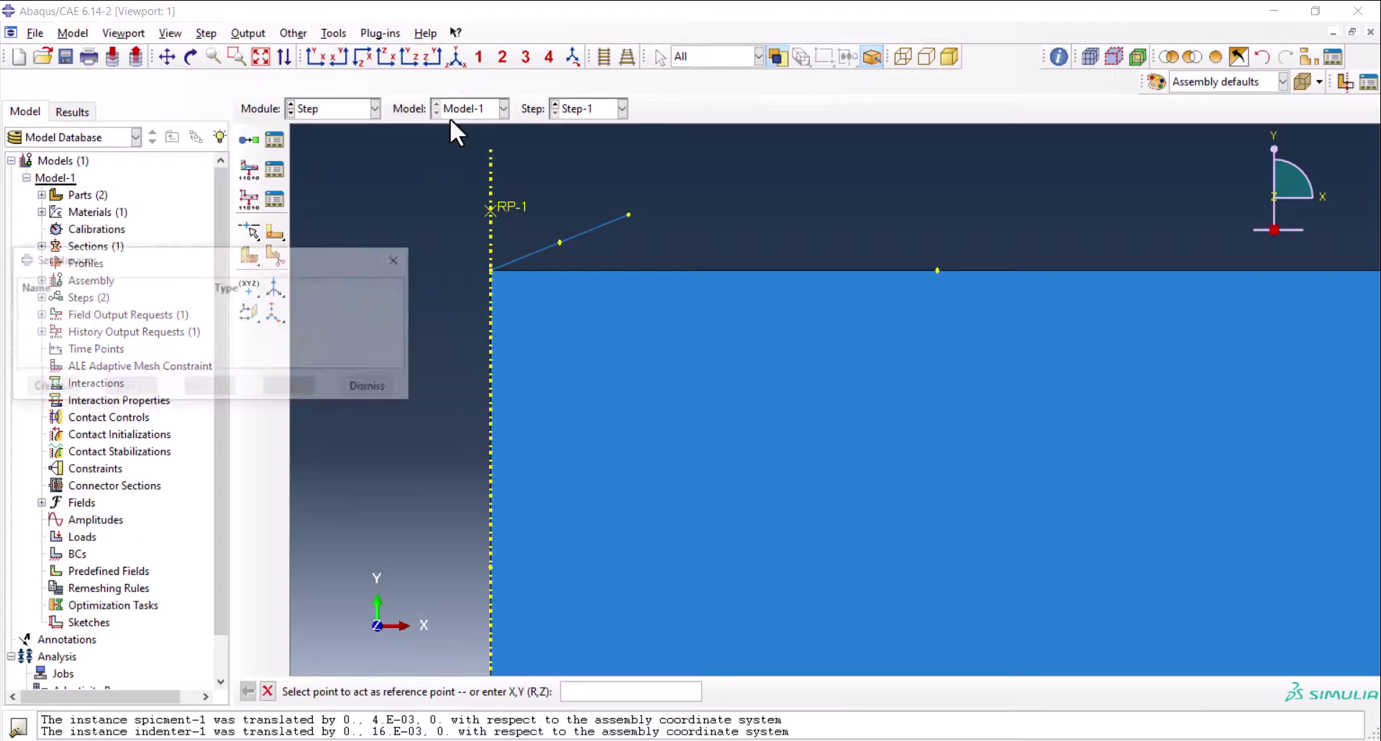
pyautogui.click(51, 387)
pyautogui.press('BackSpace')
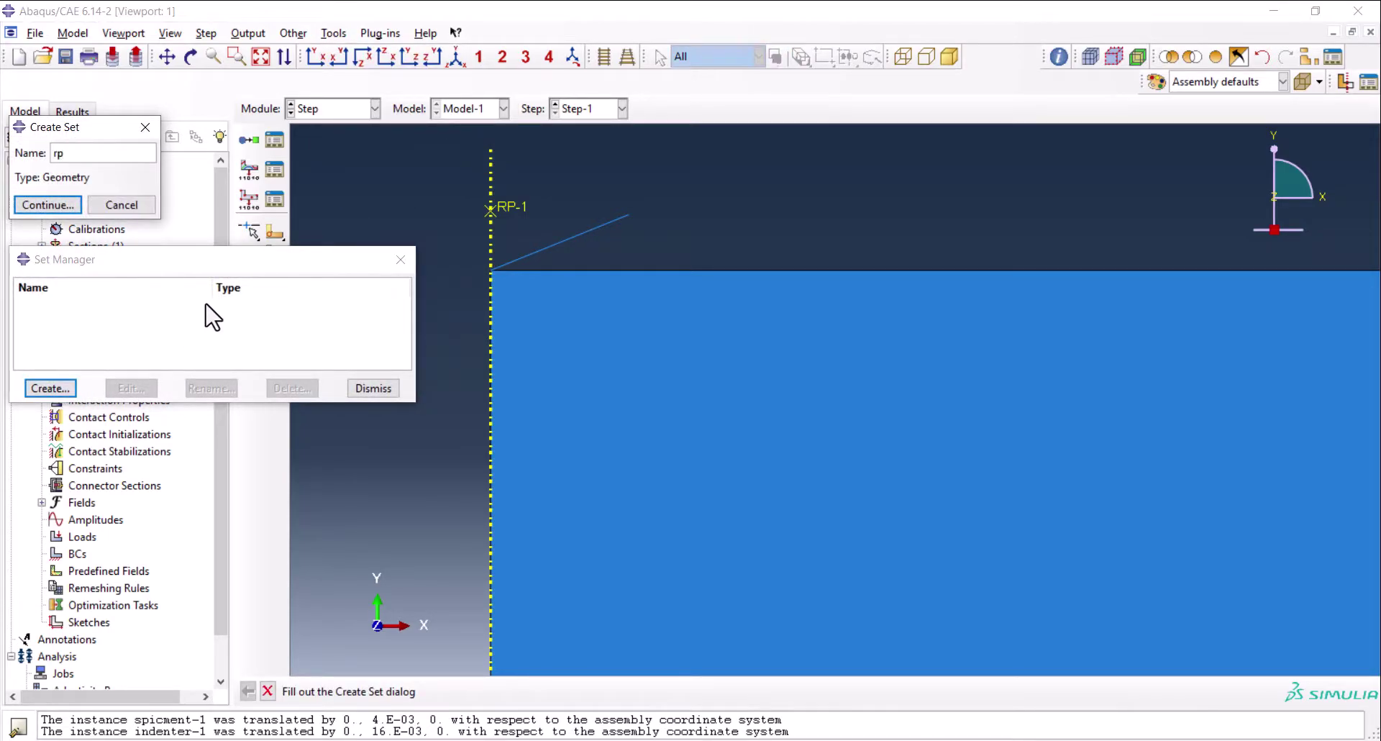
pyautogui.click(63, 206)
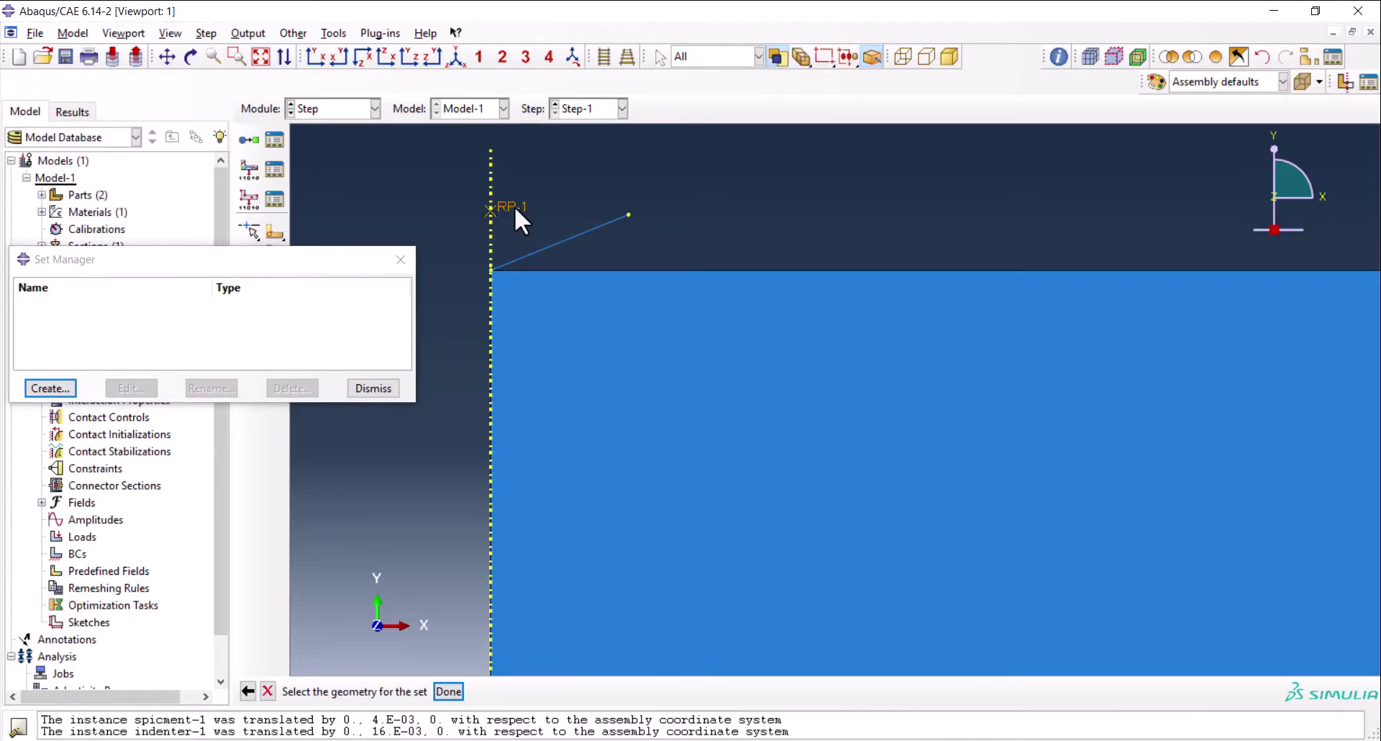
pyautogui.middleClick(452, 368)
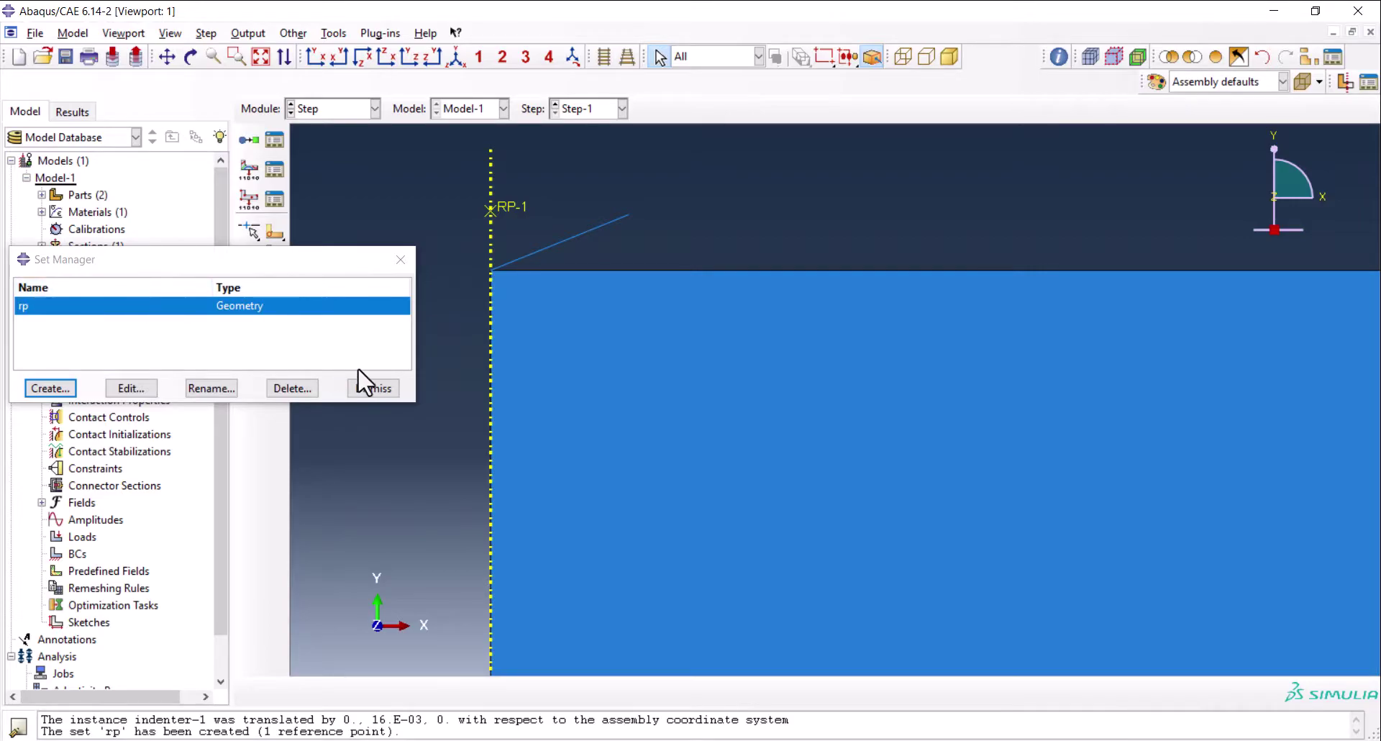
pyautogui.click(373, 389)
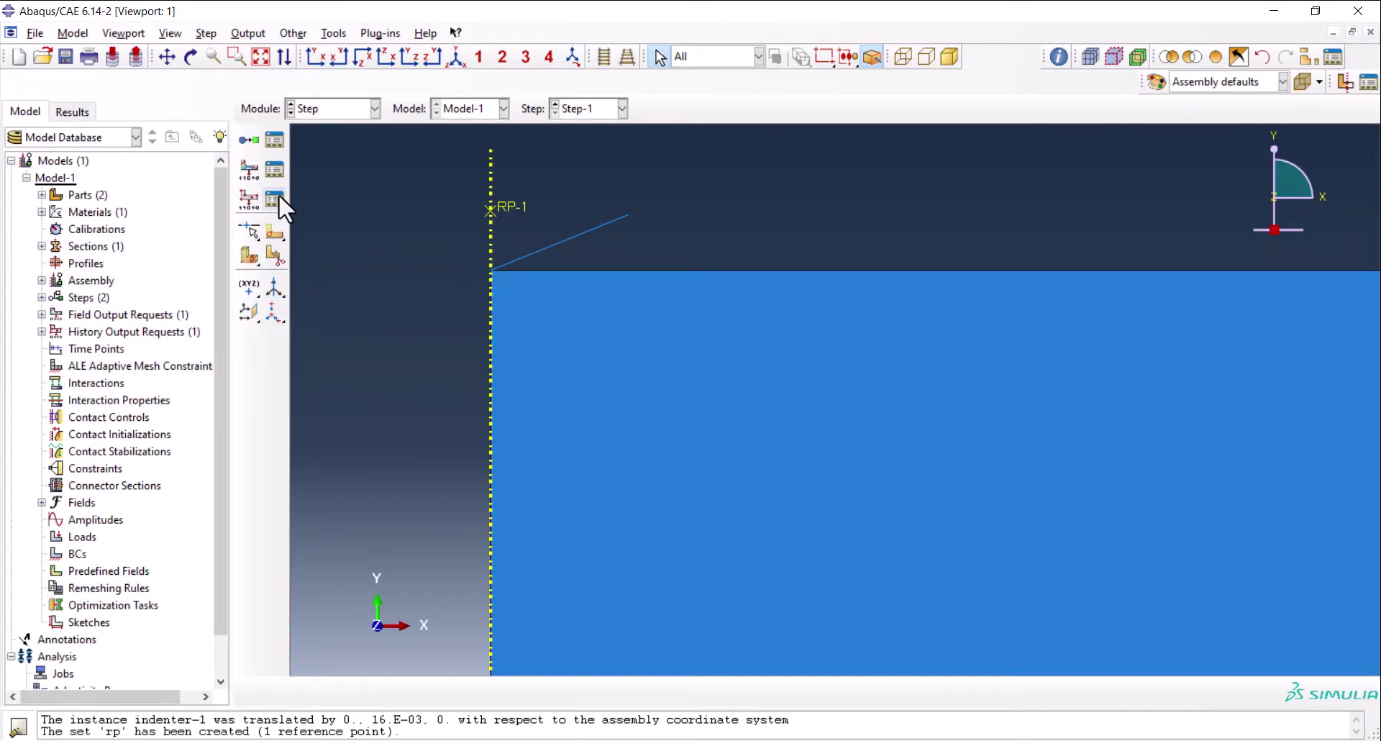
# Edit the history output request to record RF2 and U2 for the set rp
pyautogui.click(279, 194)
pyautogui.doubleClick(113, 173)
pyautogui.click(282, 260)
pyautogui.tripleClick(283, 260)
pyautogui.write('rf2')
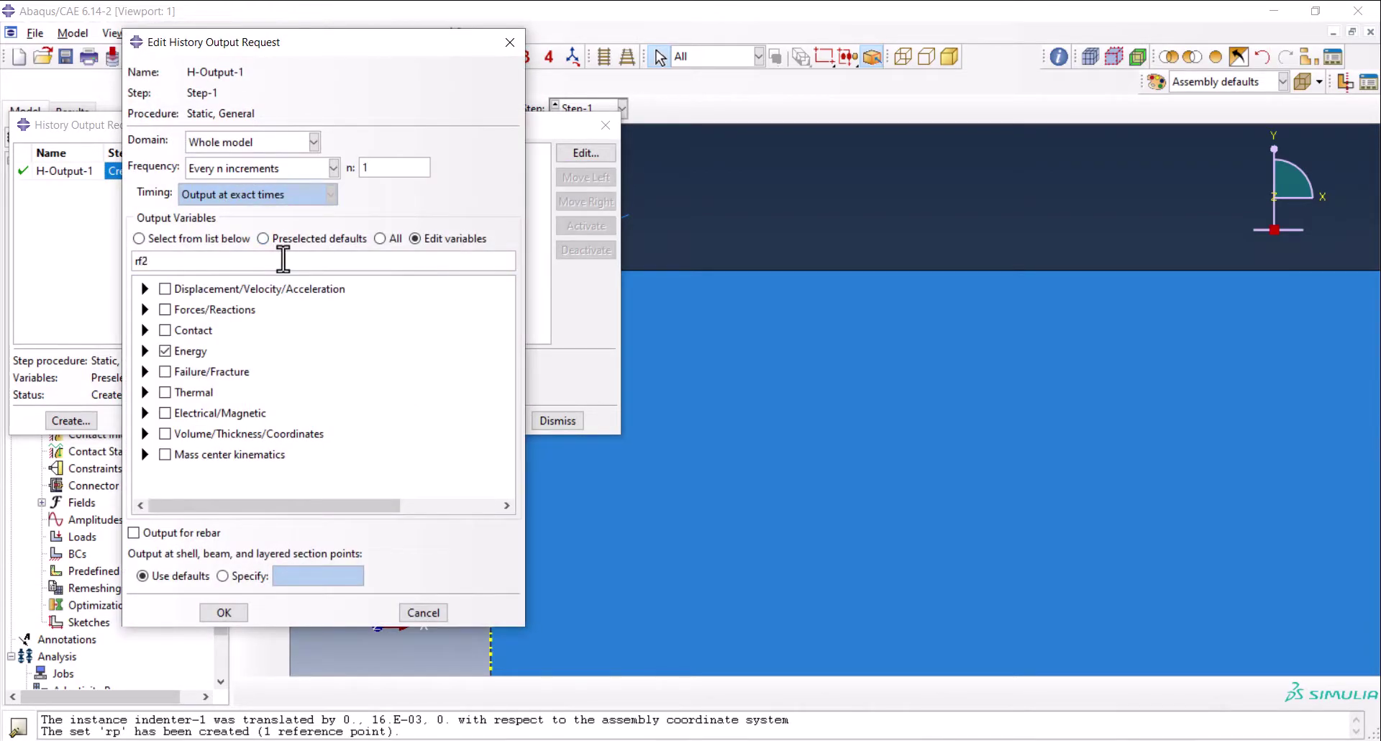
pyautogui.click(285, 168)
pyautogui.click(282, 143)
pyautogui.click(279, 141)
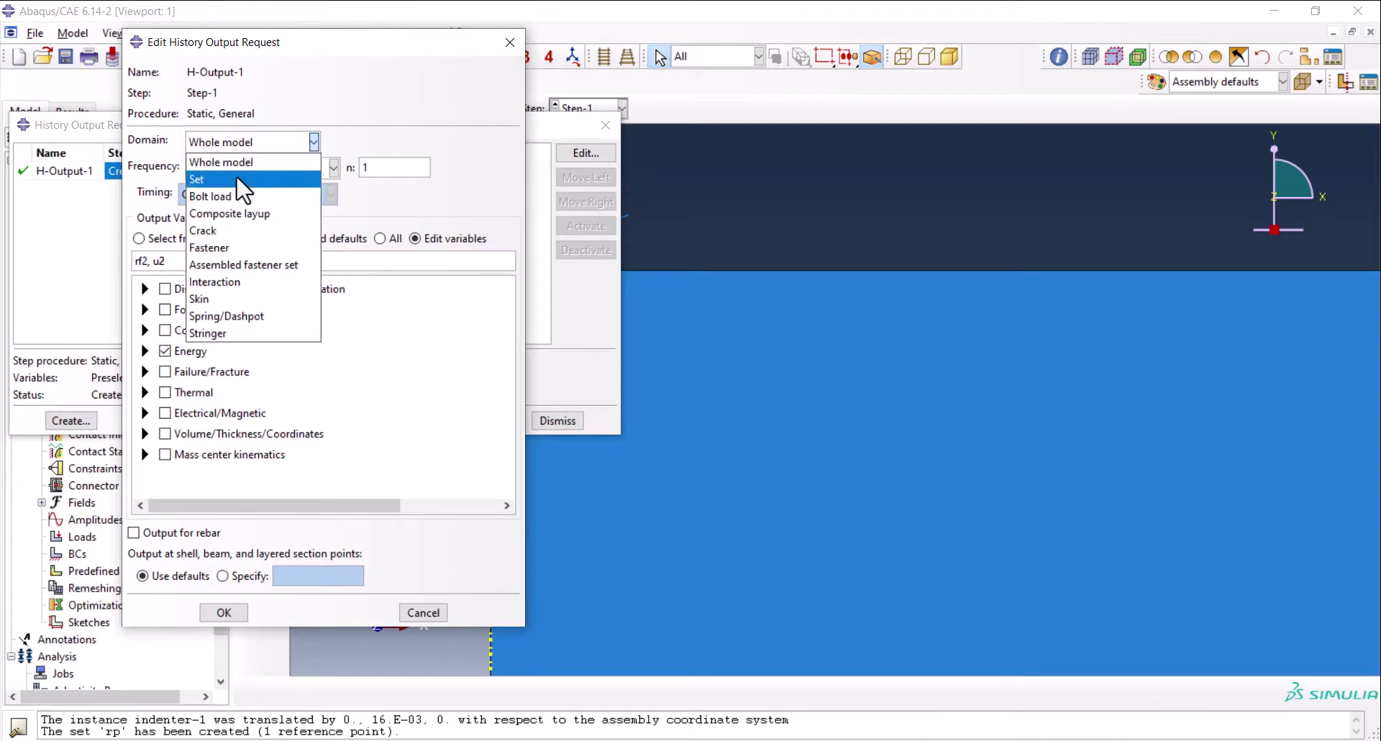
pyautogui.click(196, 179)
pyautogui.click(388, 135)
pyautogui.click(389, 140)
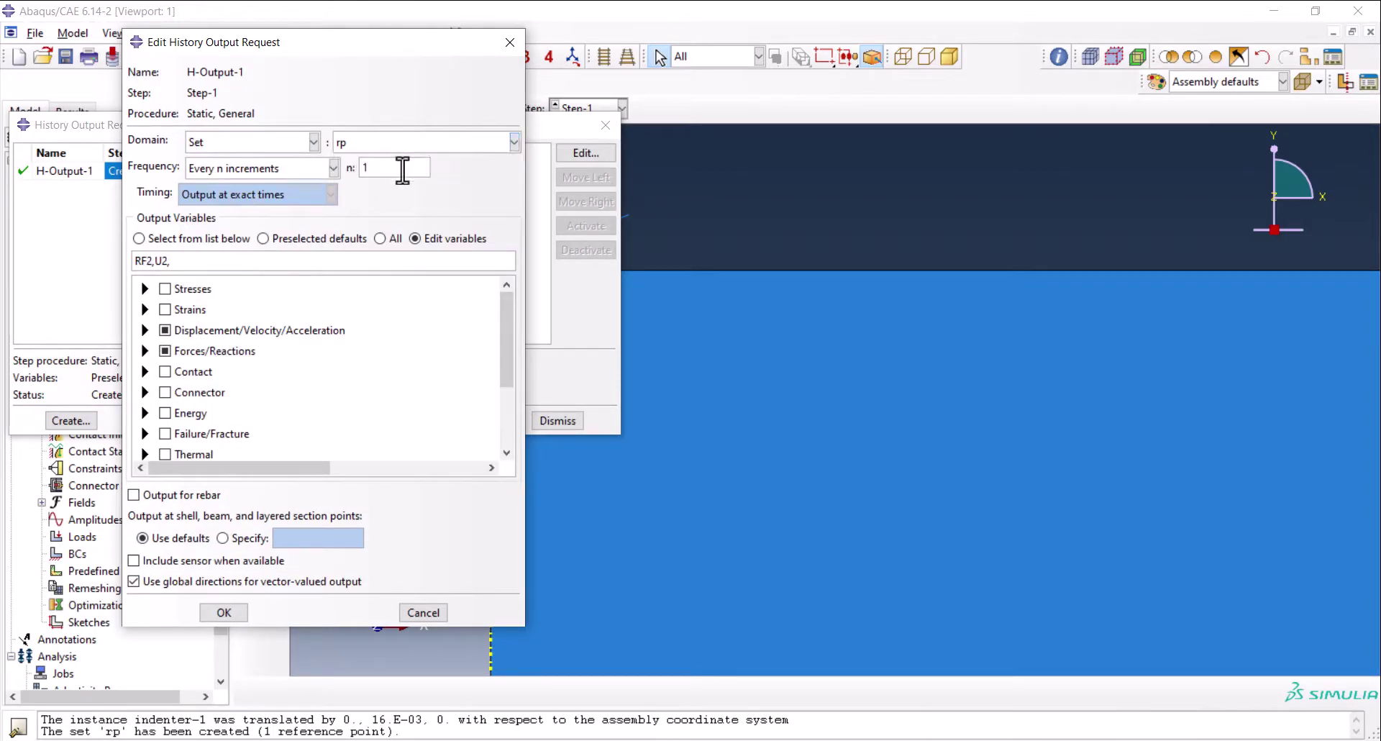
# Set the history output frequency to evenly spaced time intervals with an interval of 5
pyautogui.write('5')
pyautogui.click(313, 170)
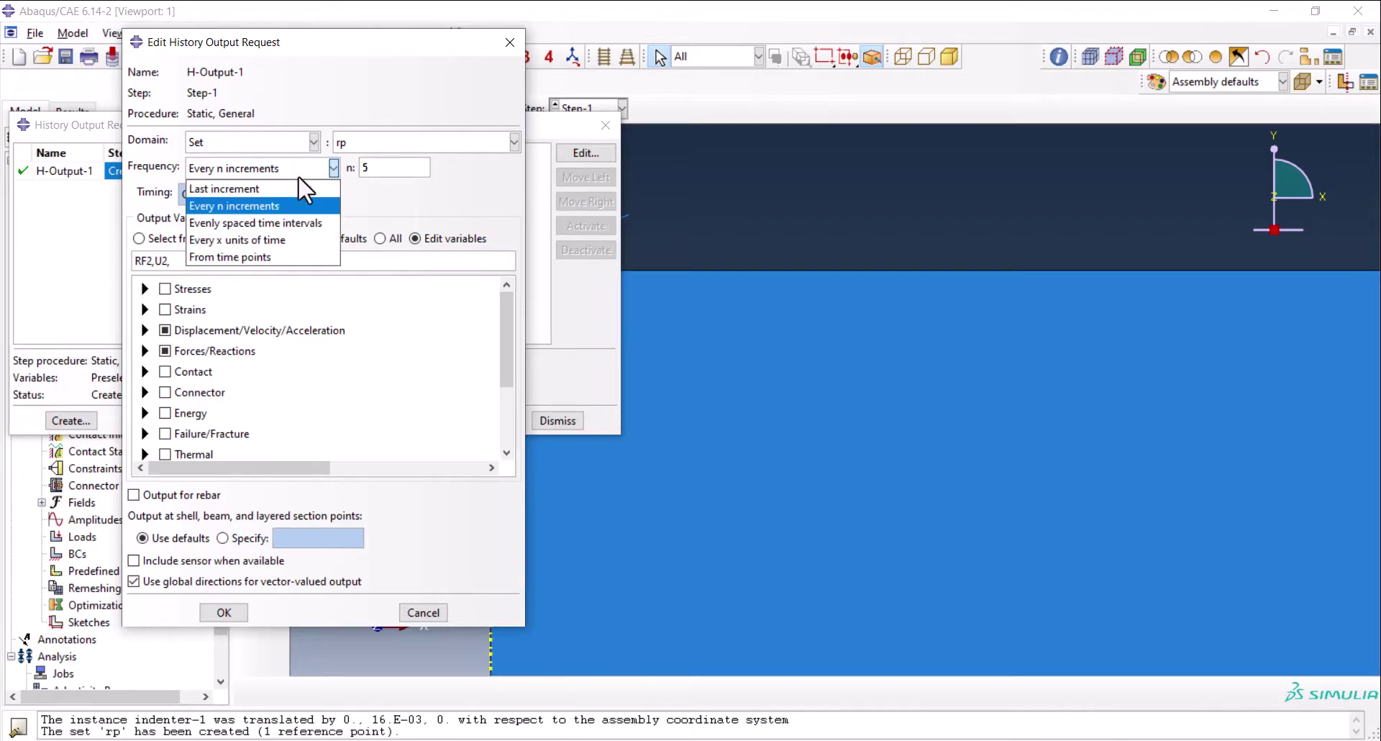
pyautogui.click(310, 223)
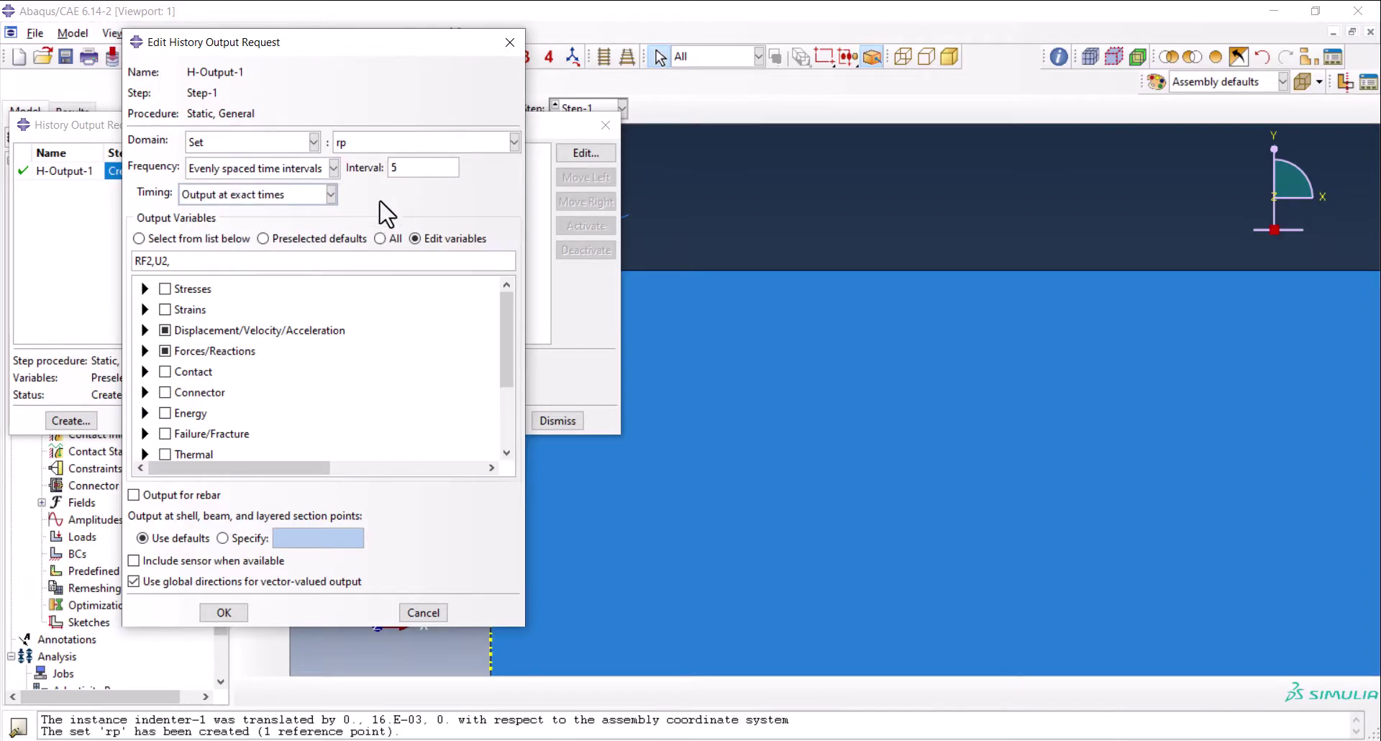
pyautogui.click(237, 614)
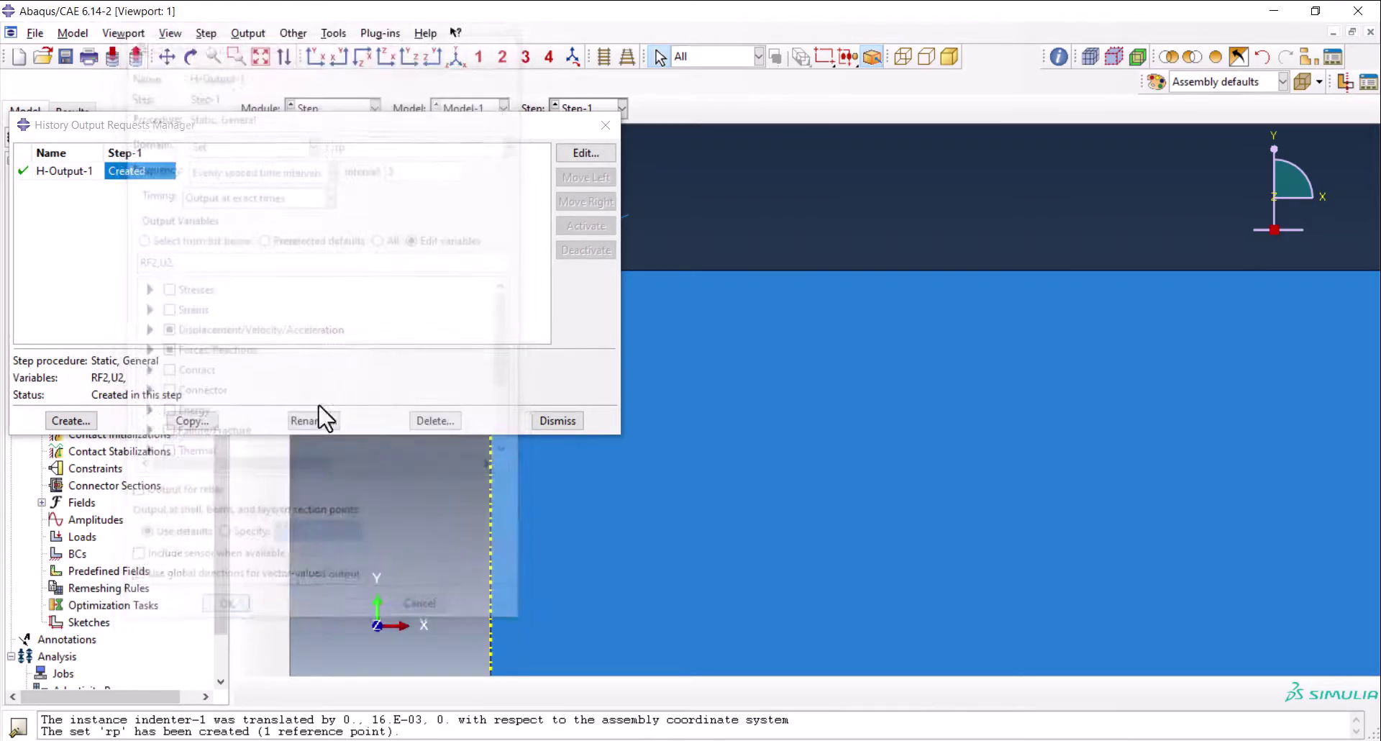
pyautogui.click(601, 125)
# In the Interaction module, create an Initial-step surface-to-surface contact with the indenter's specimen-facing side as master and the specimen's top edge as slave
pyautogui.click(341, 110)
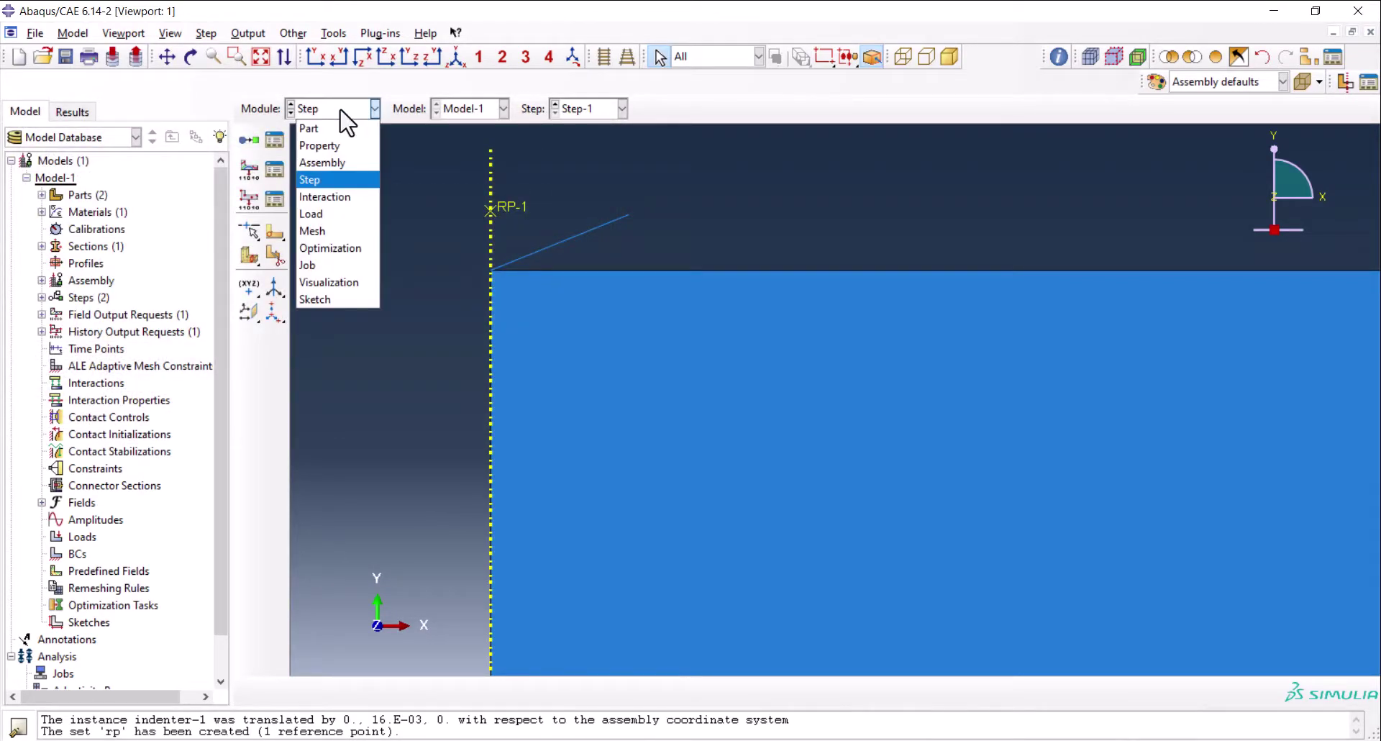
pyautogui.click(329, 197)
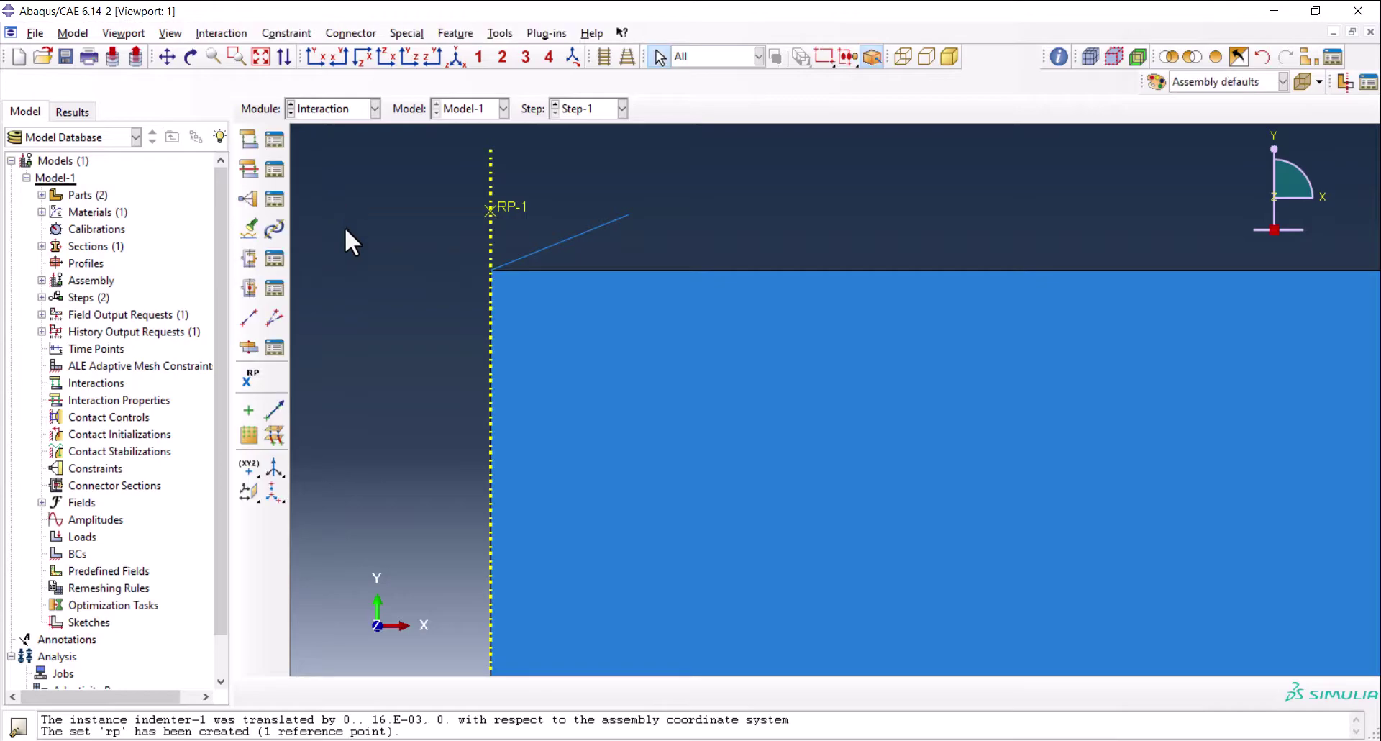
pyautogui.click(248, 132)
pyautogui.click(64, 205)
pyautogui.click(70, 227)
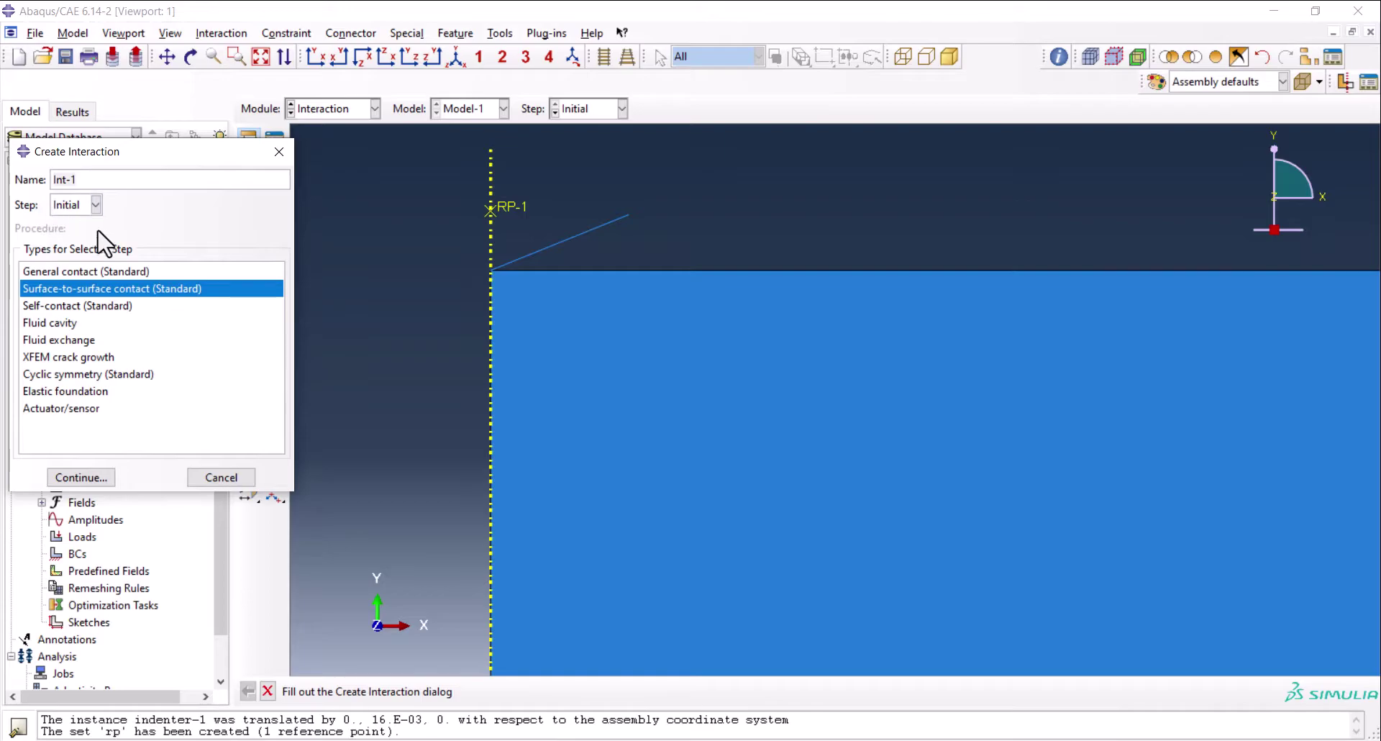
pyautogui.click(80, 476)
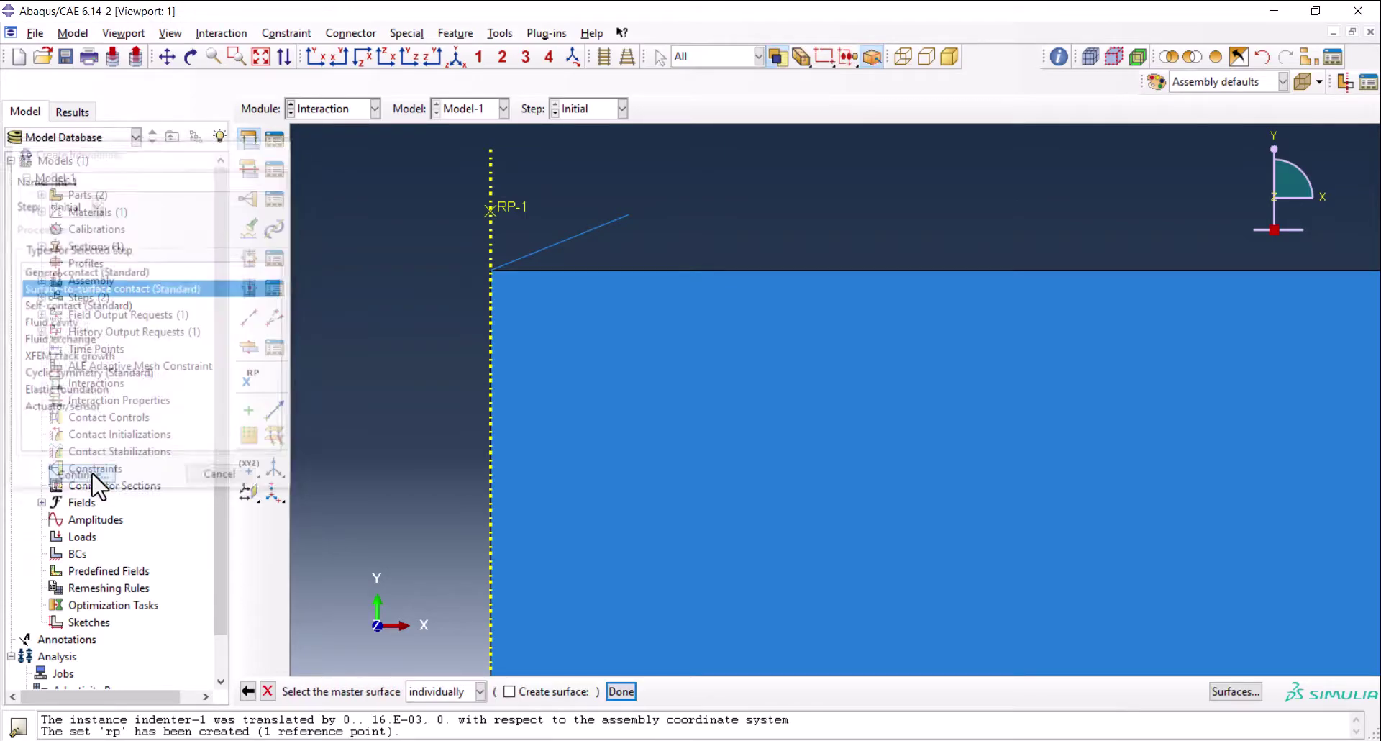
pyautogui.click(546, 245)
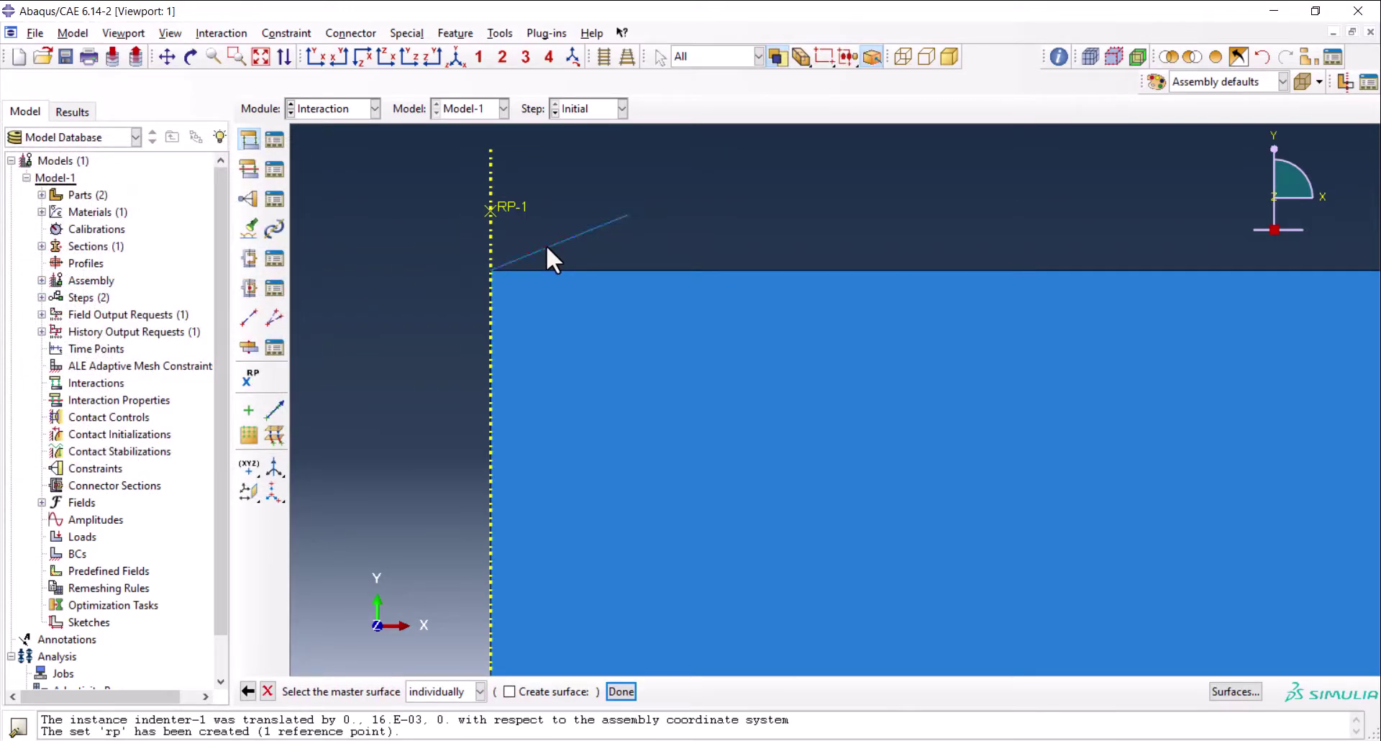
pyautogui.middleClick(741, 209)
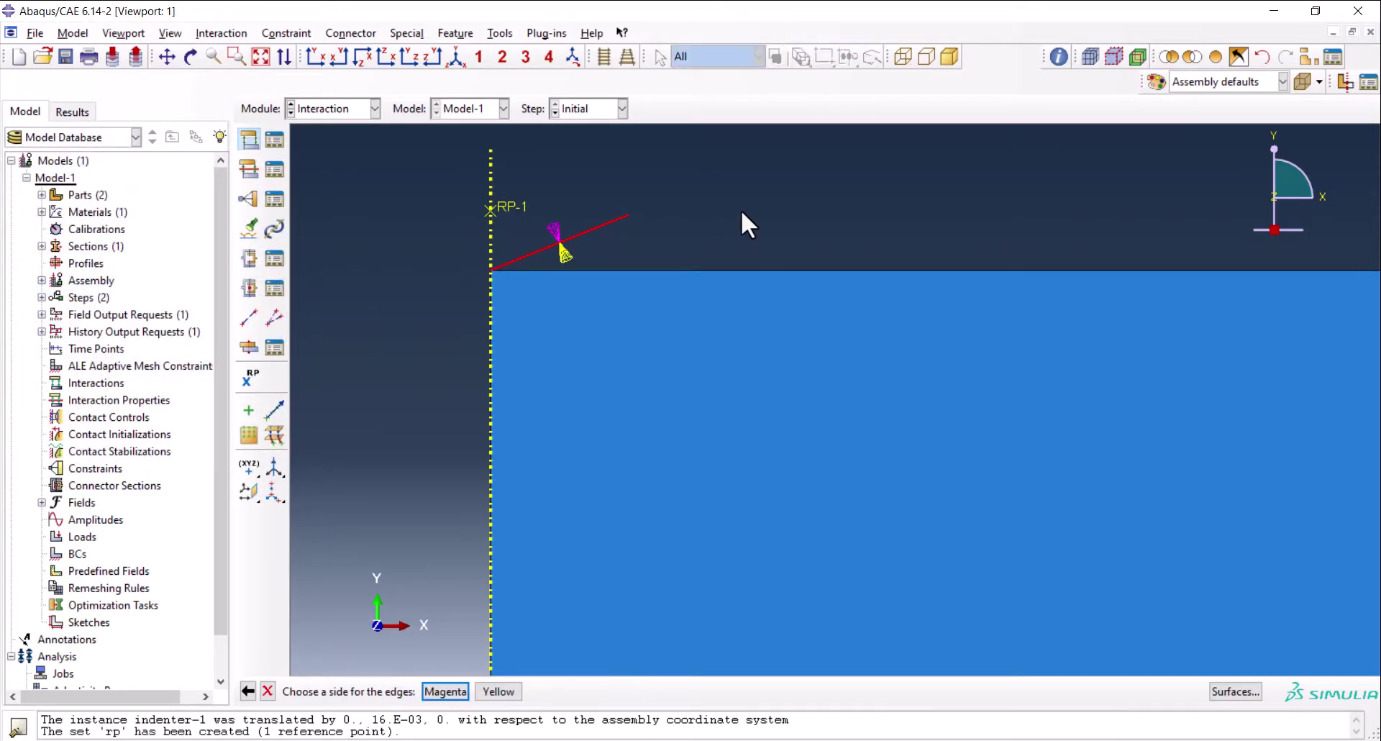
pyautogui.click(498, 691)
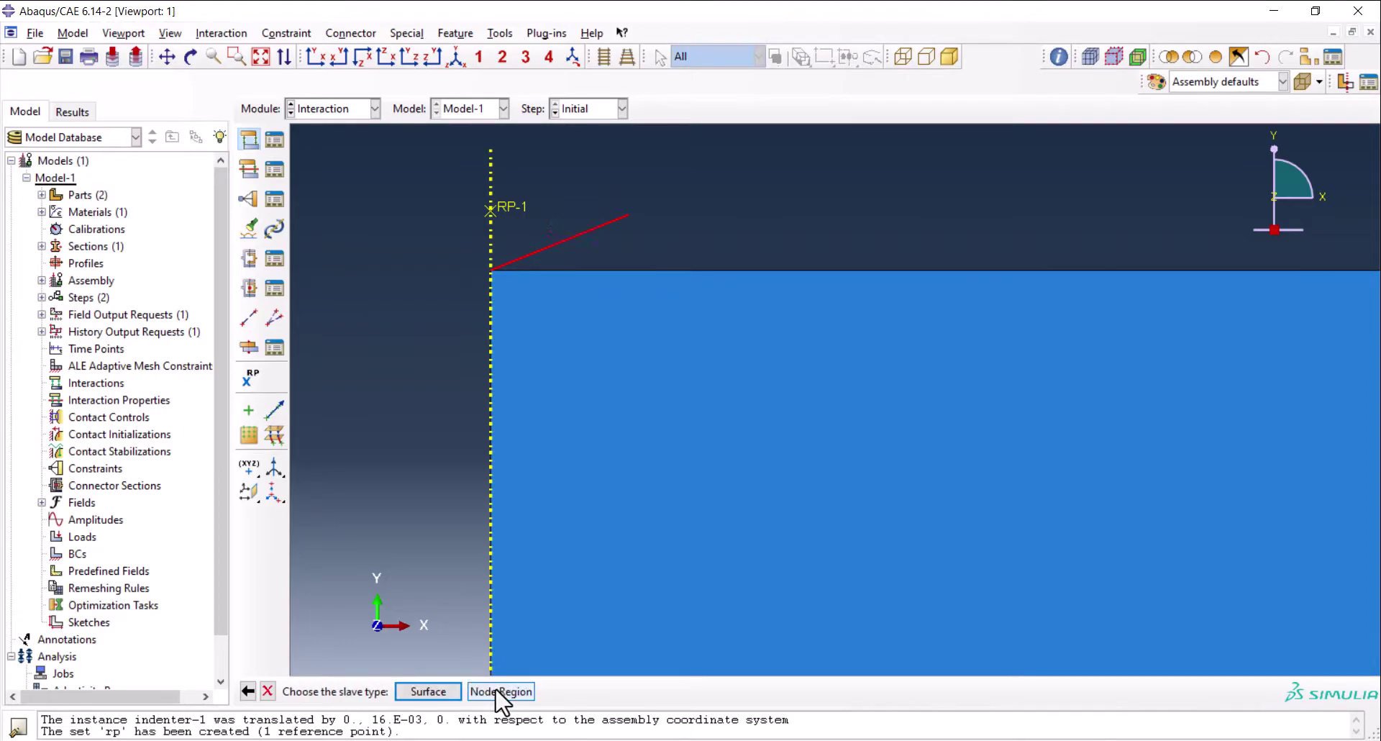
pyautogui.click(439, 692)
pyautogui.click(693, 273)
pyautogui.middleClick(715, 210)
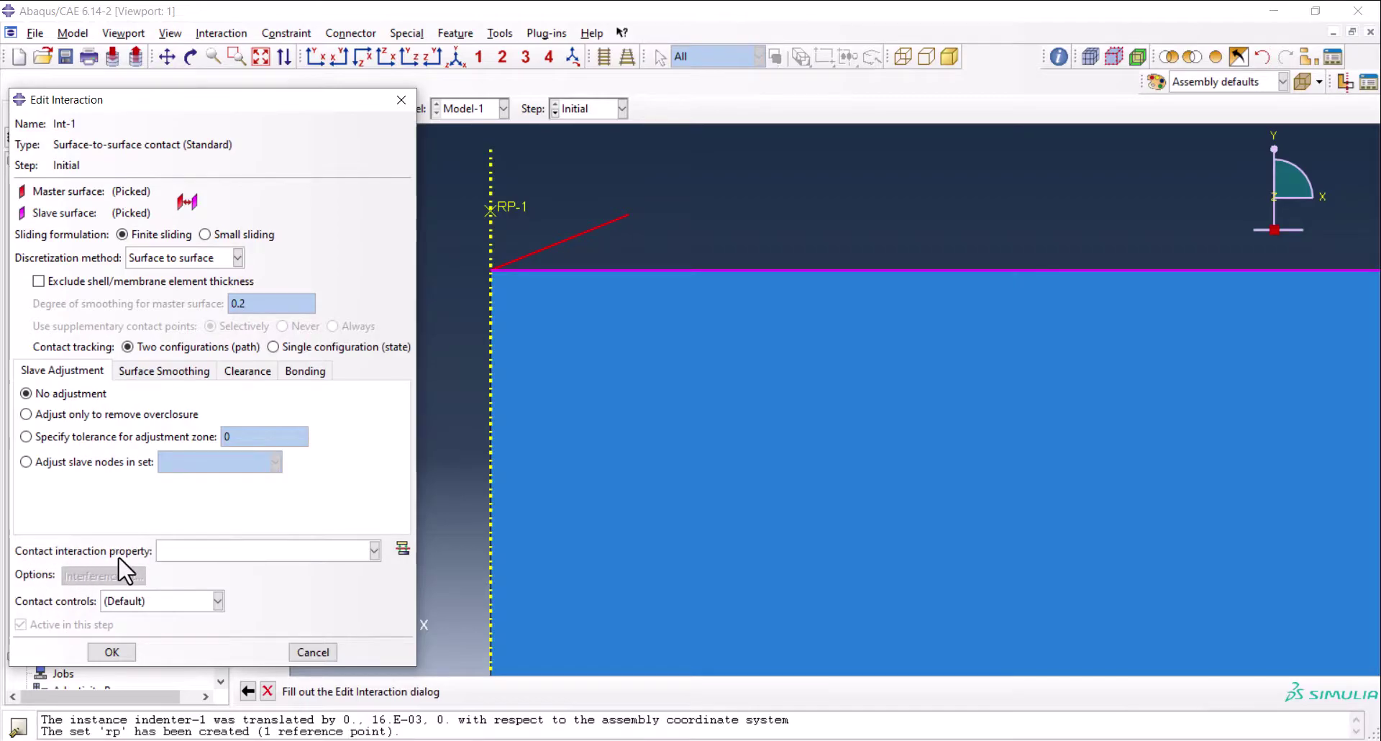
# Create a contact property with frictionless tangential behavior and "Hard" Contact normal behavior for the indenter-specimen interaction
pyautogui.click(402, 550)
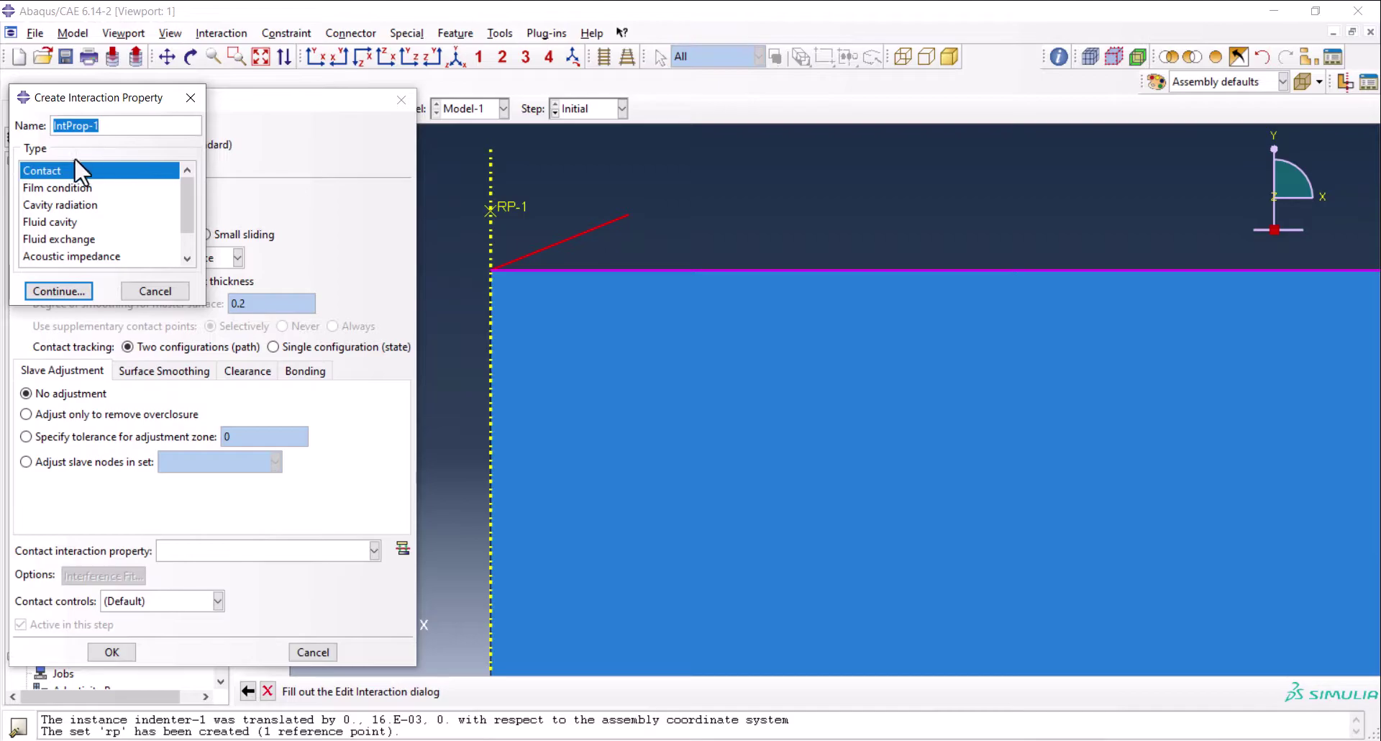
pyautogui.click(55, 170)
pyautogui.click(80, 293)
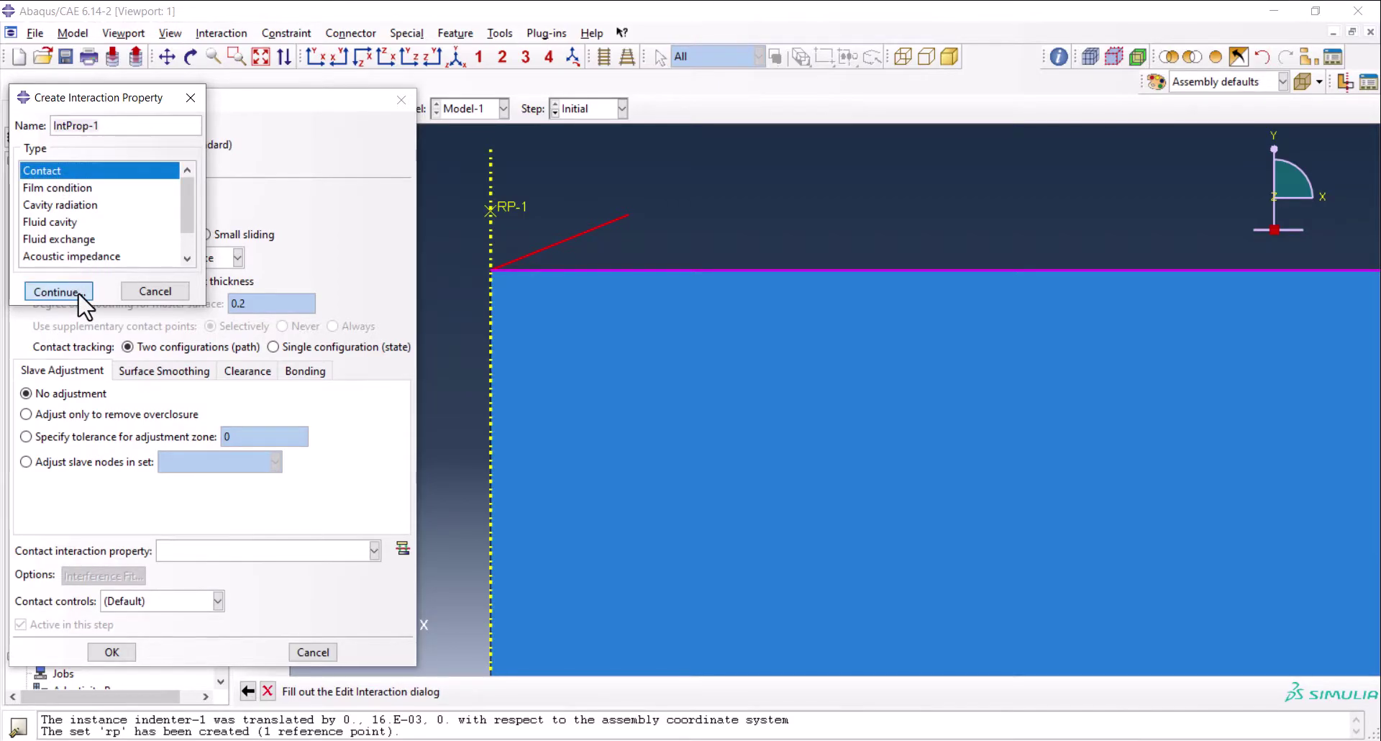
pyautogui.click(44, 243)
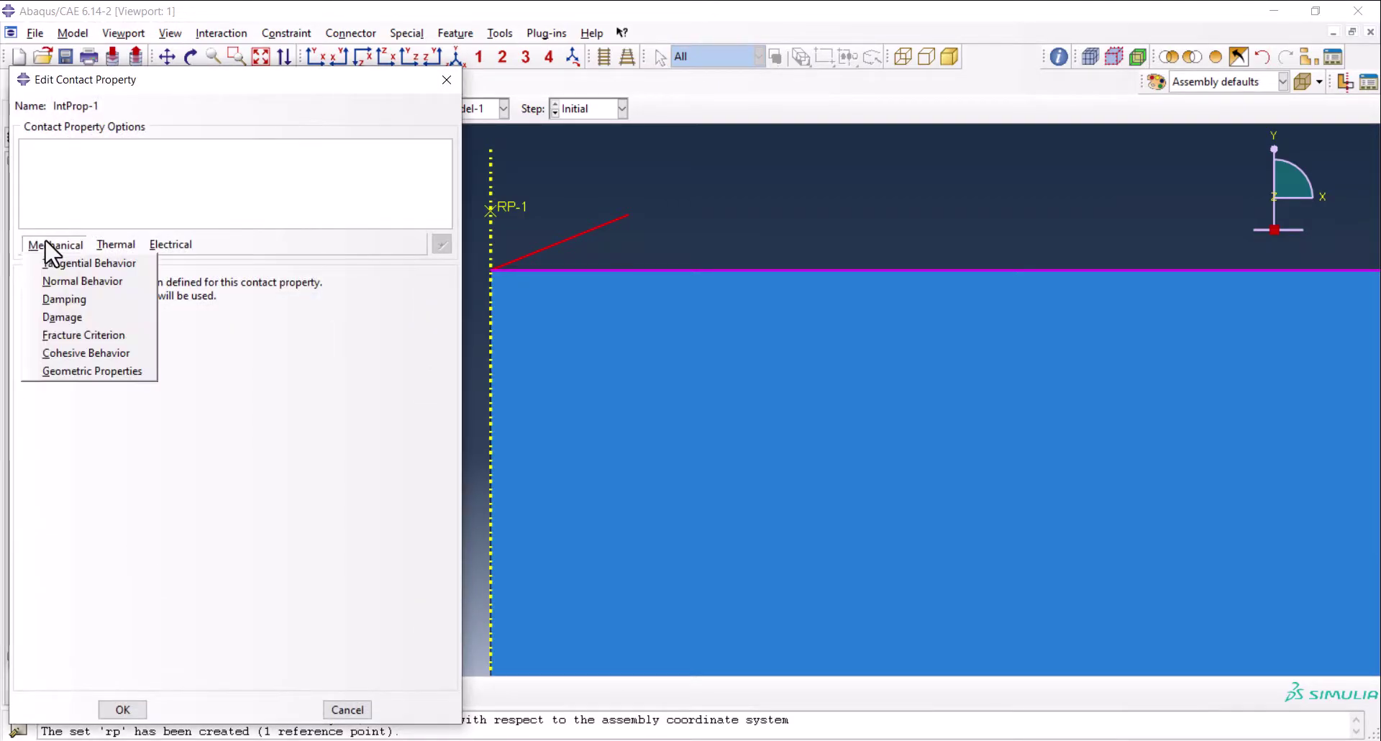
pyautogui.click(88, 262)
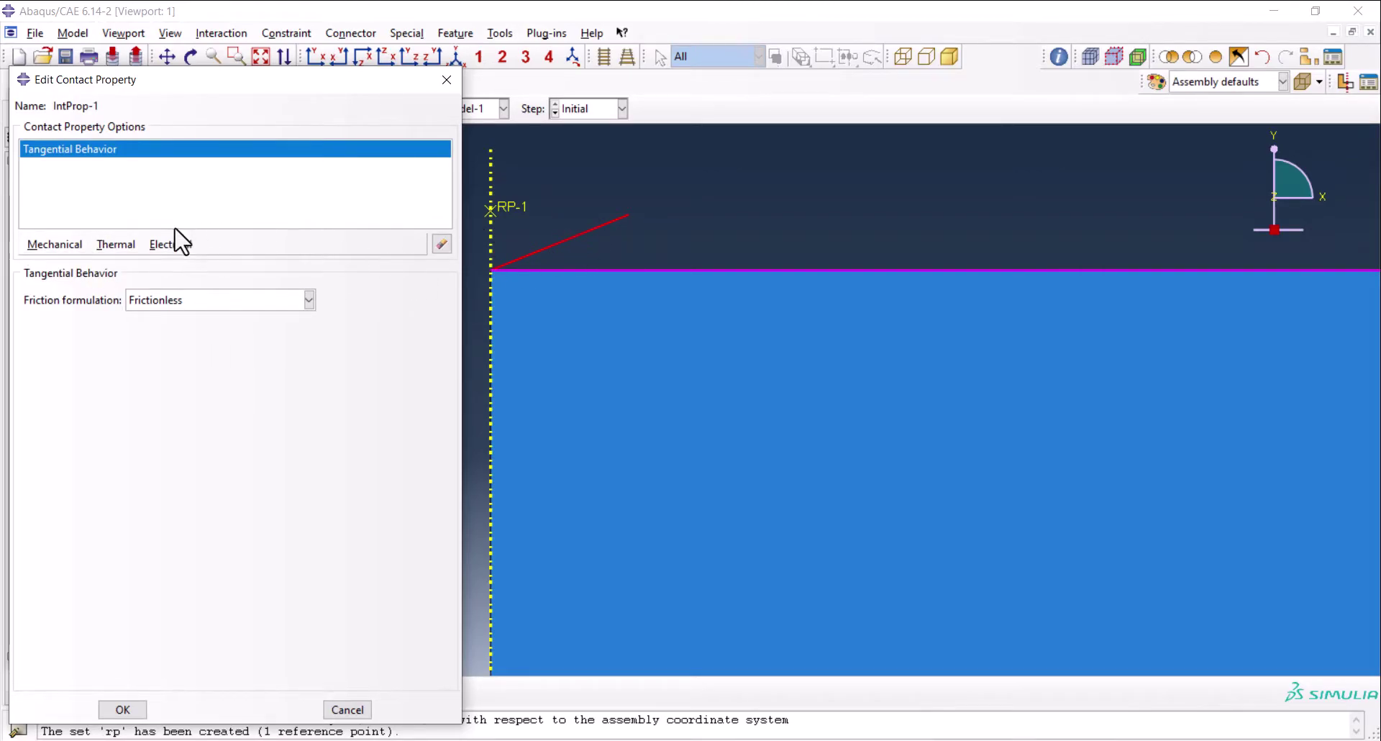
pyautogui.click(55, 245)
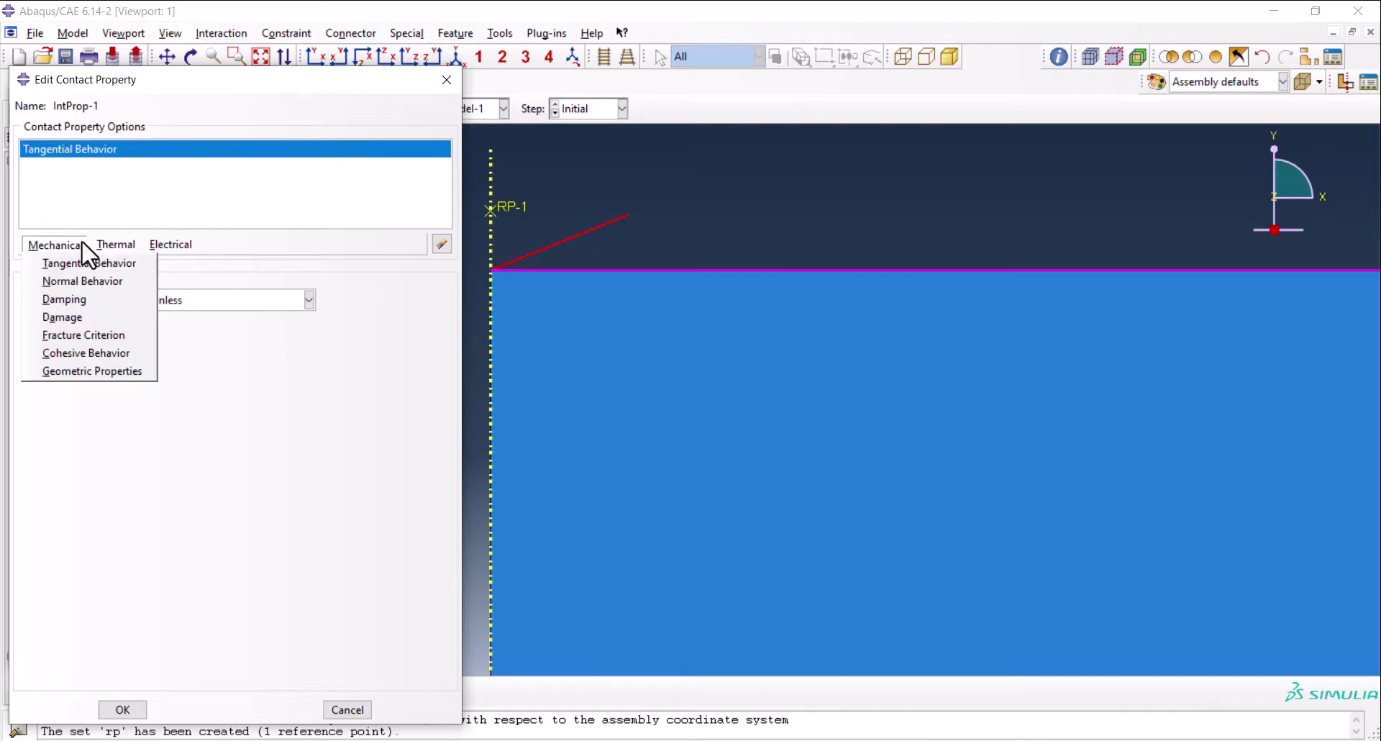
pyautogui.click(82, 278)
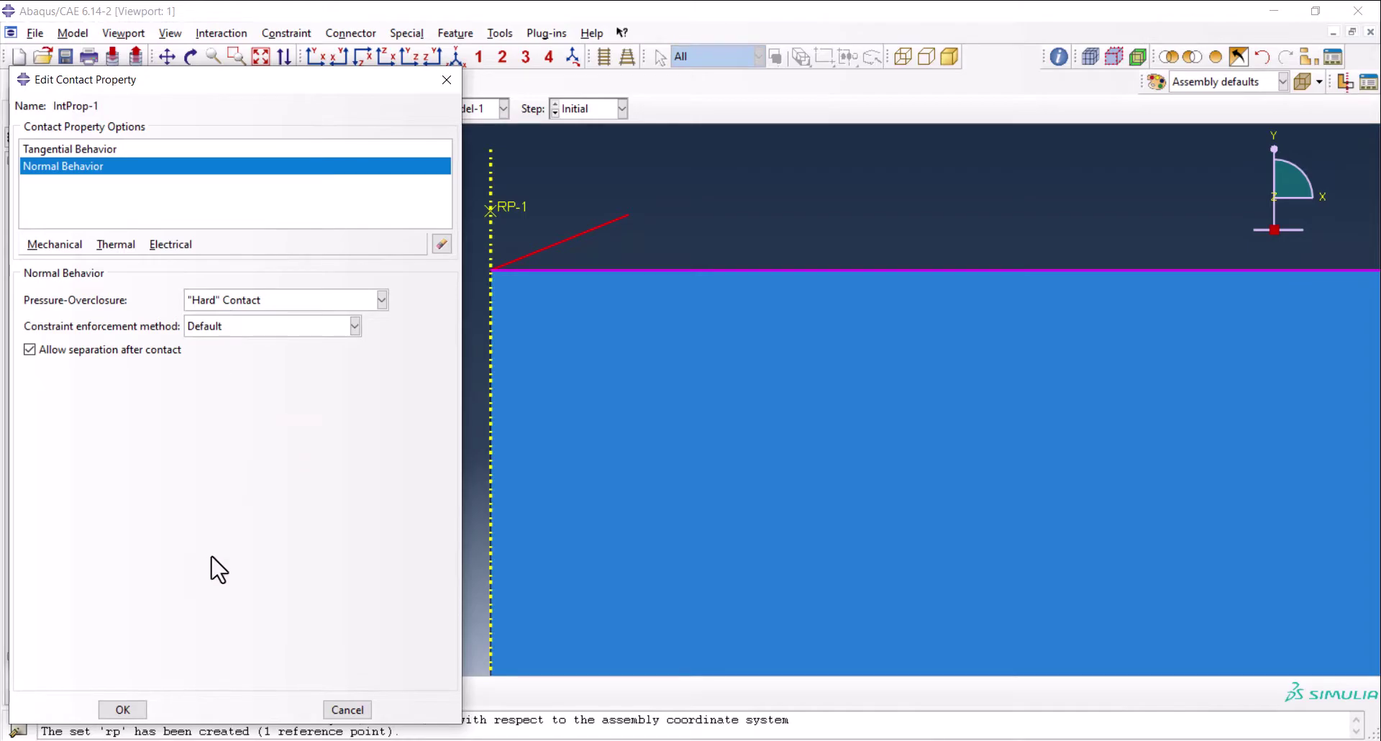
pyautogui.click(128, 709)
pyautogui.click(112, 652)
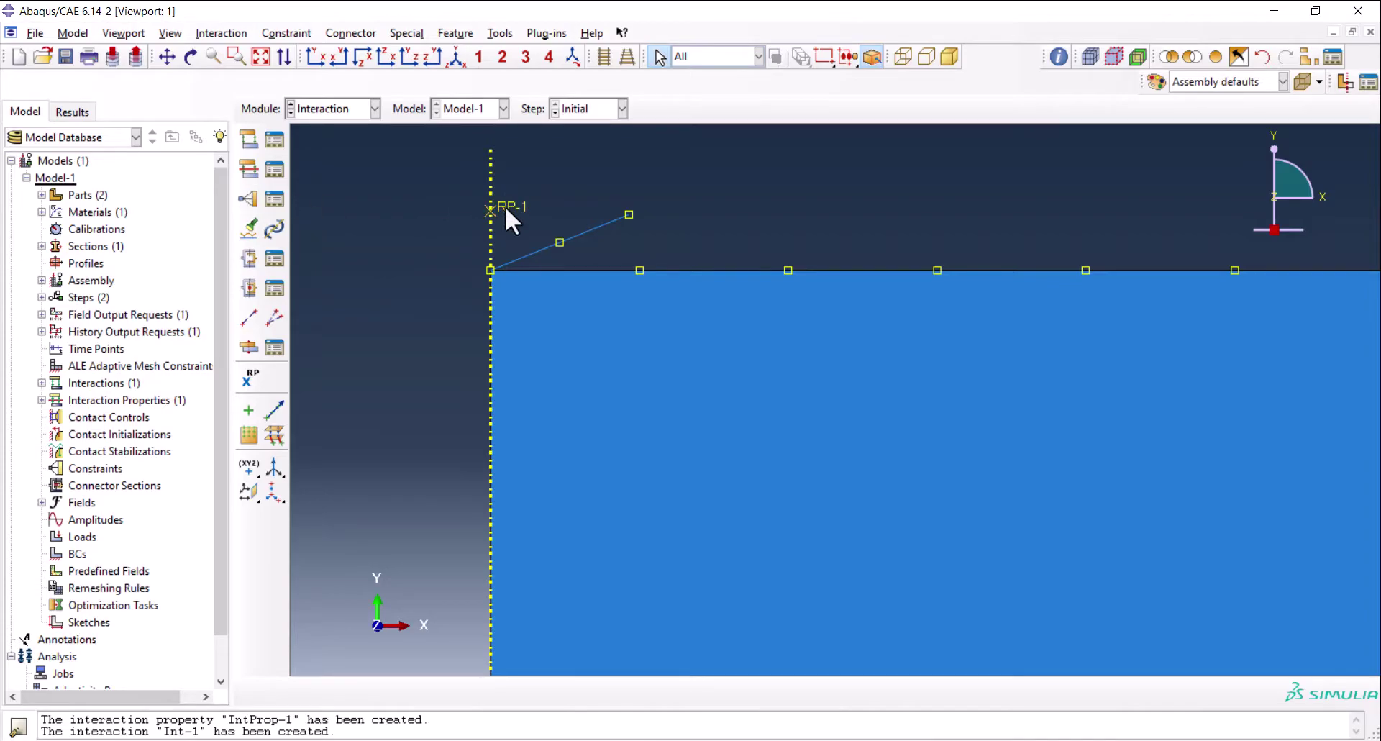
# Start a rigid body constraint with the point above the indenter tip as its reference point
pyautogui.click(591, 228)
pyautogui.click(392, 221)
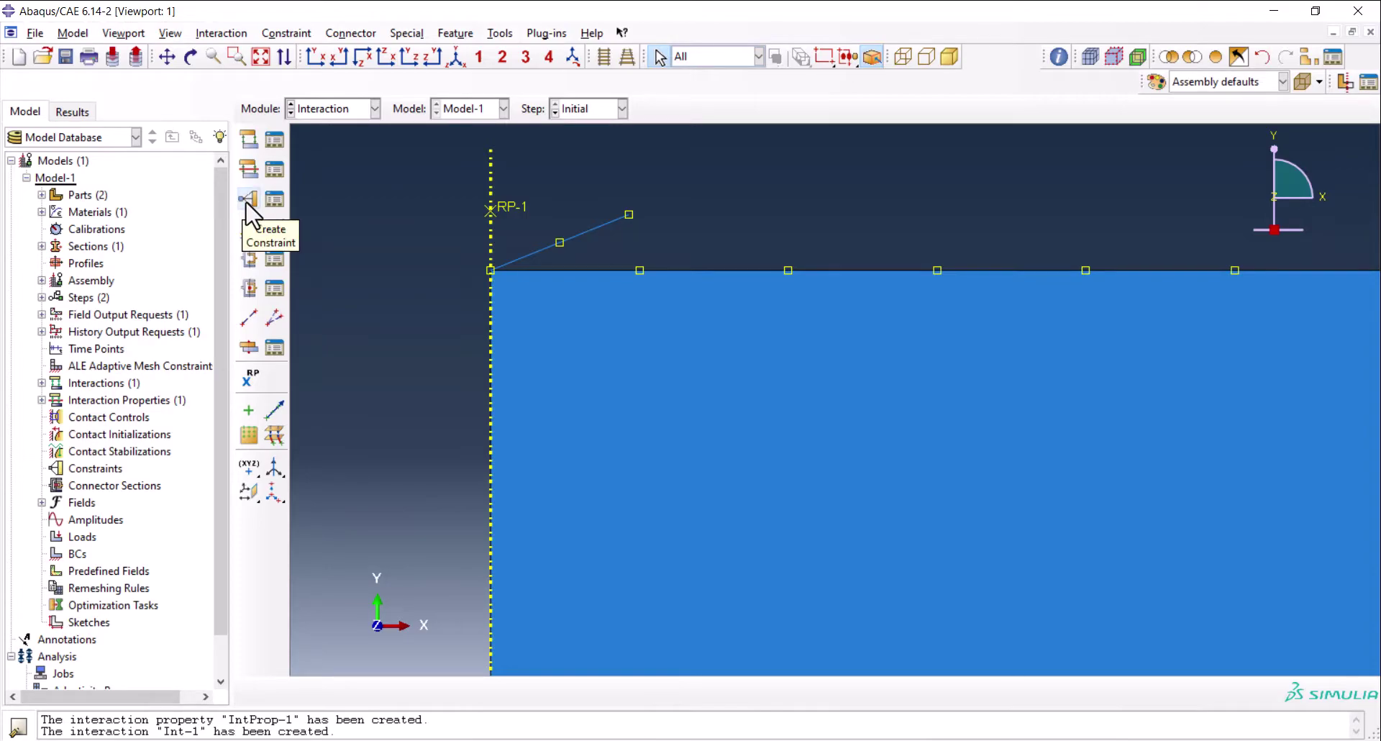
pyautogui.click(247, 200)
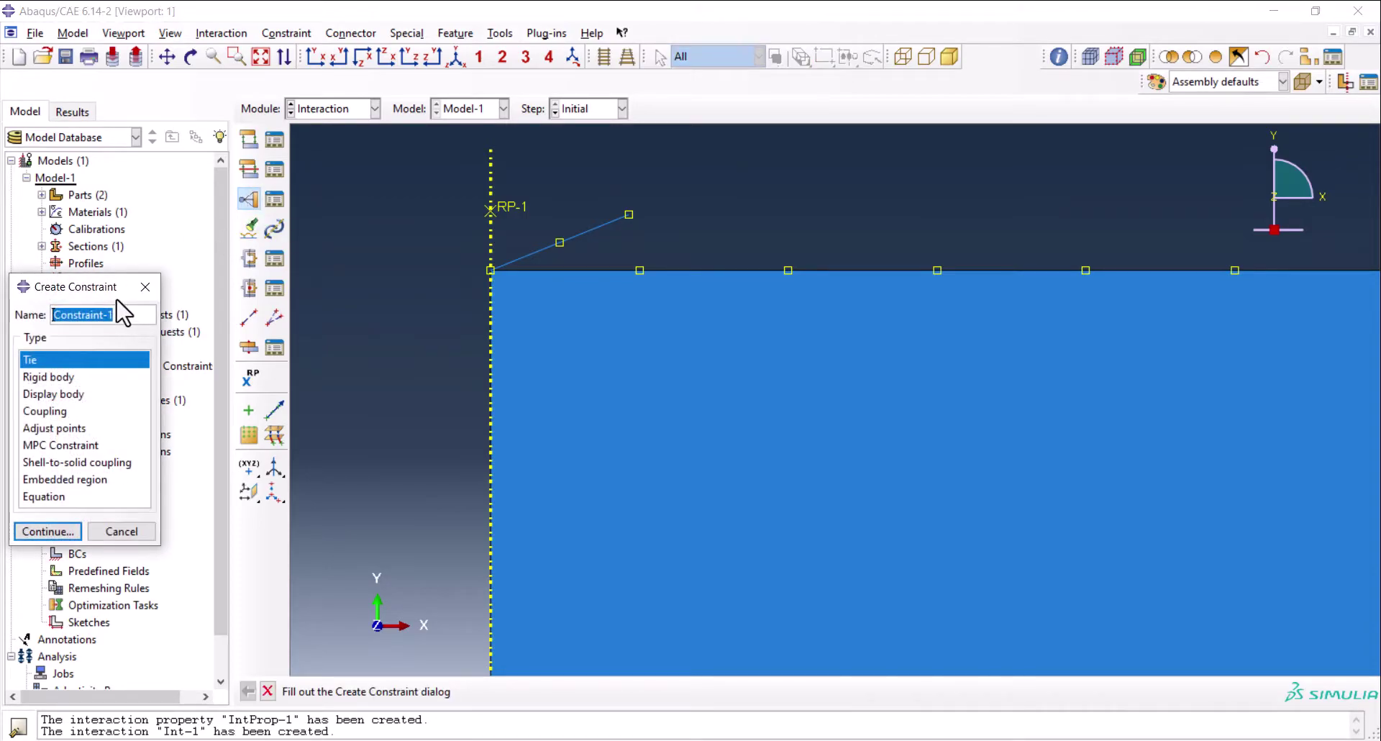
pyautogui.click(78, 346)
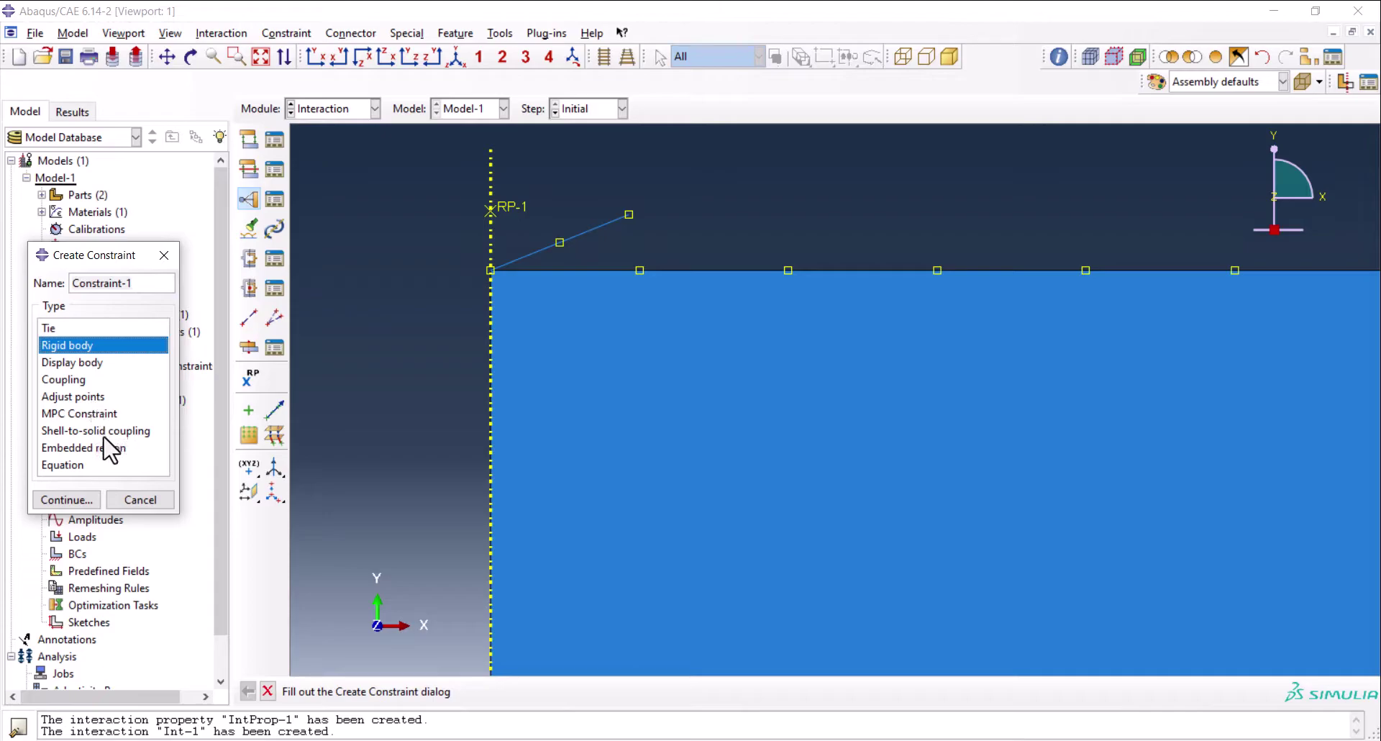
pyautogui.click(66, 501)
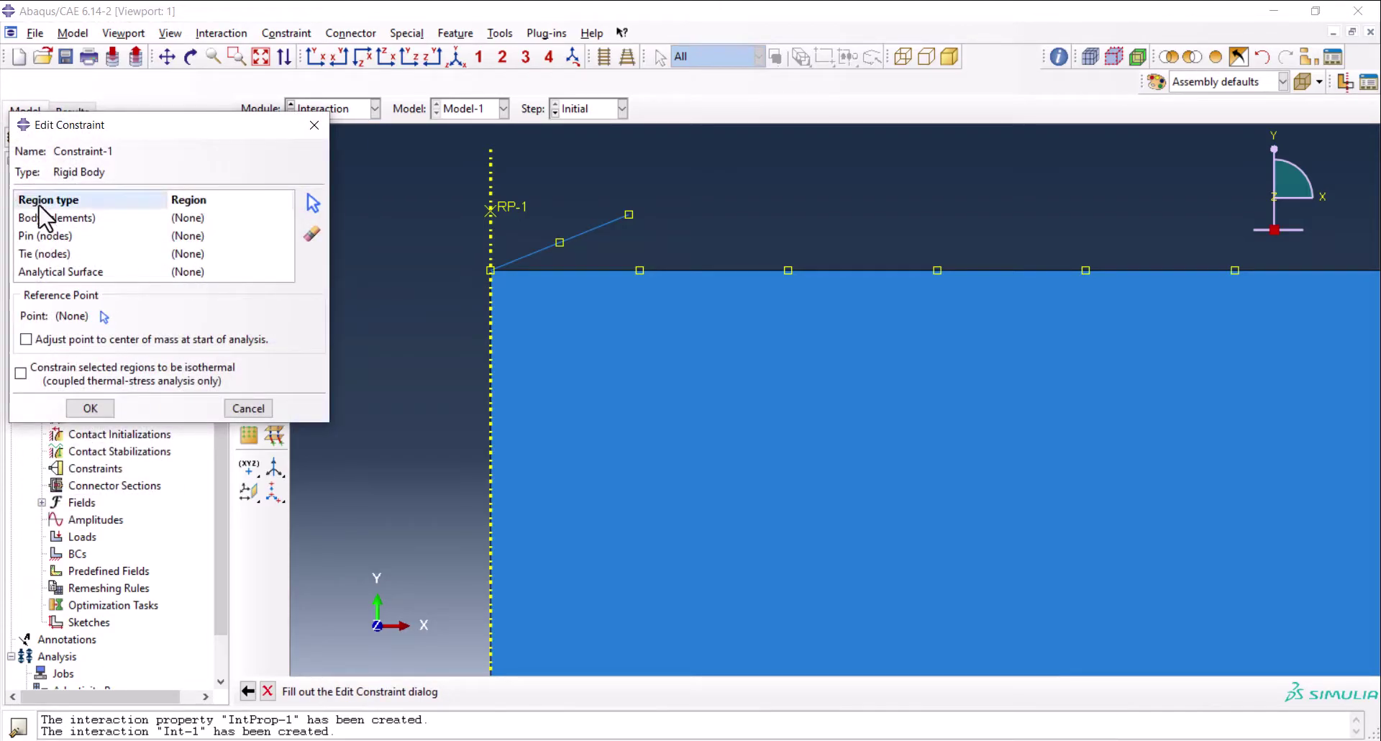
pyautogui.click(104, 317)
pyautogui.click(494, 206)
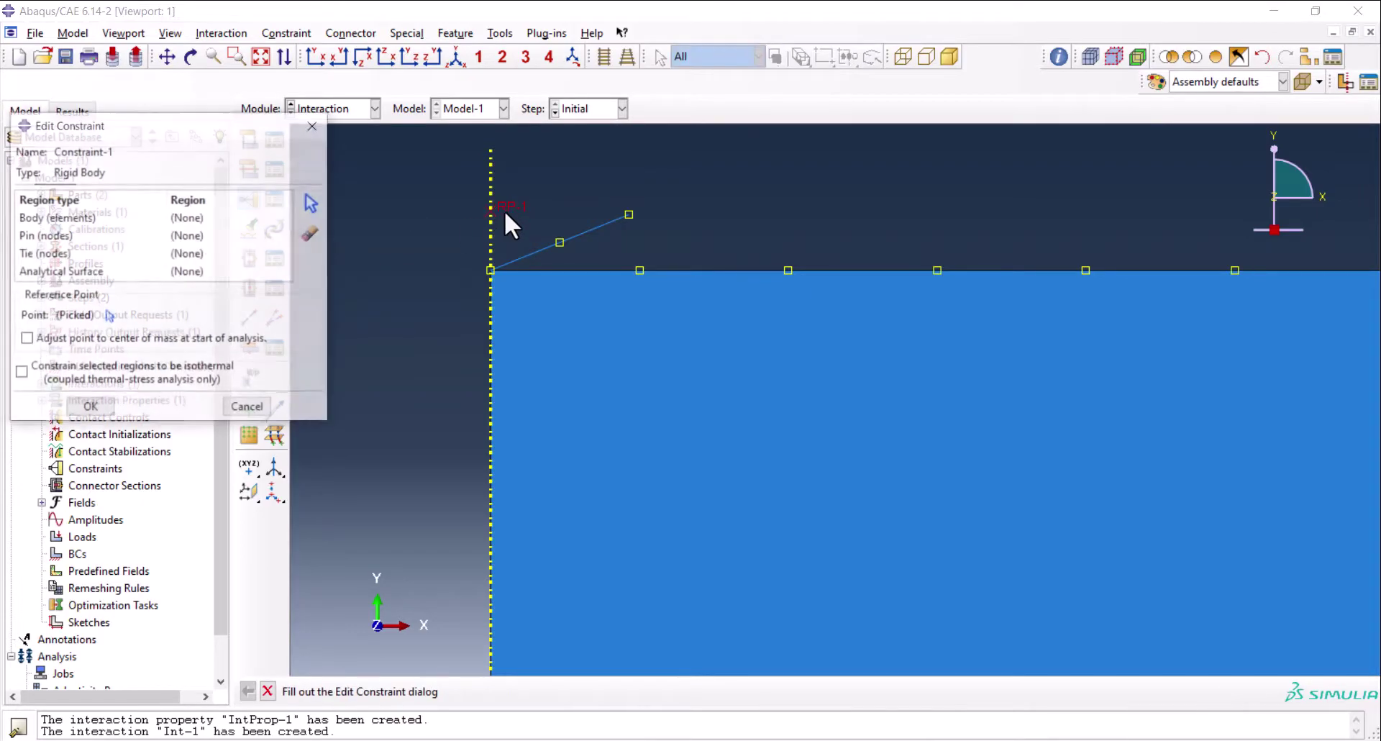
# Assign the indenter line's specimen-facing side as the analytical surface of the rigid body constraint
pyautogui.click(90, 272)
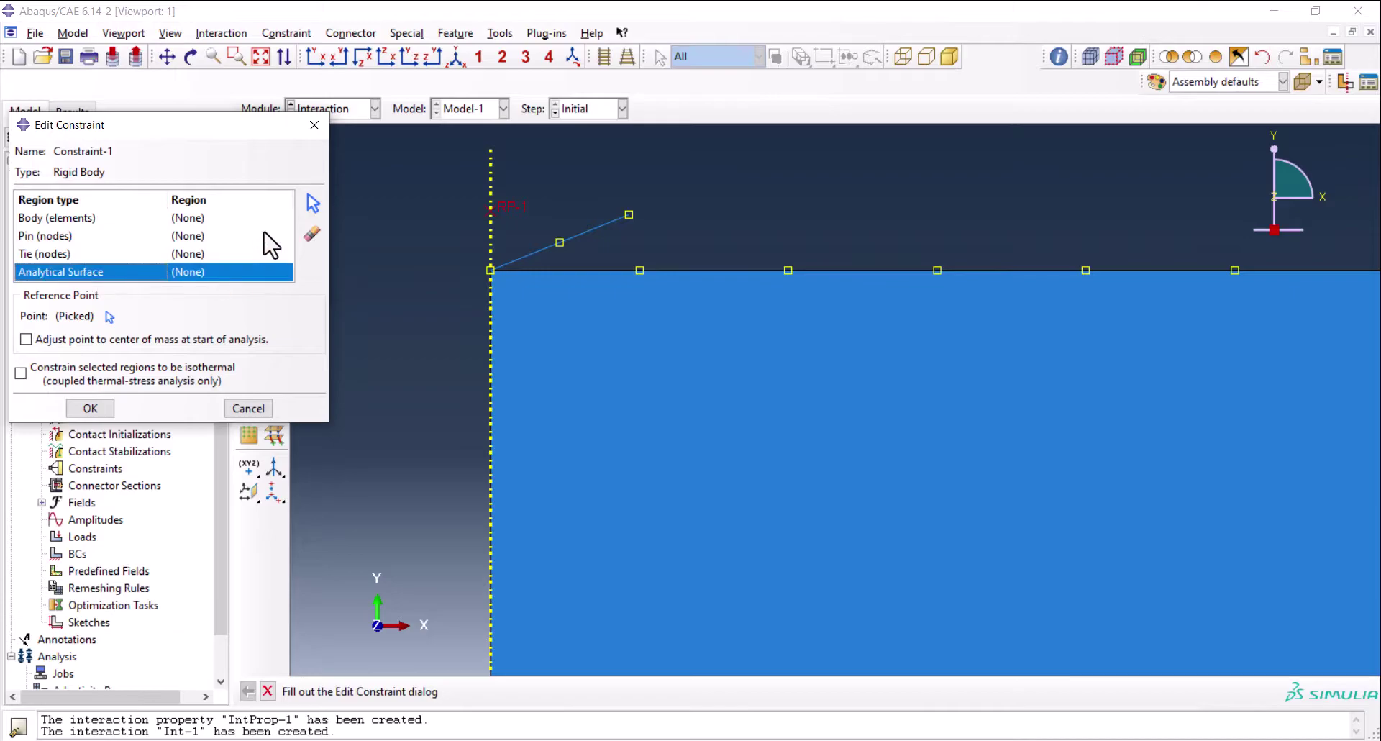
pyautogui.click(312, 203)
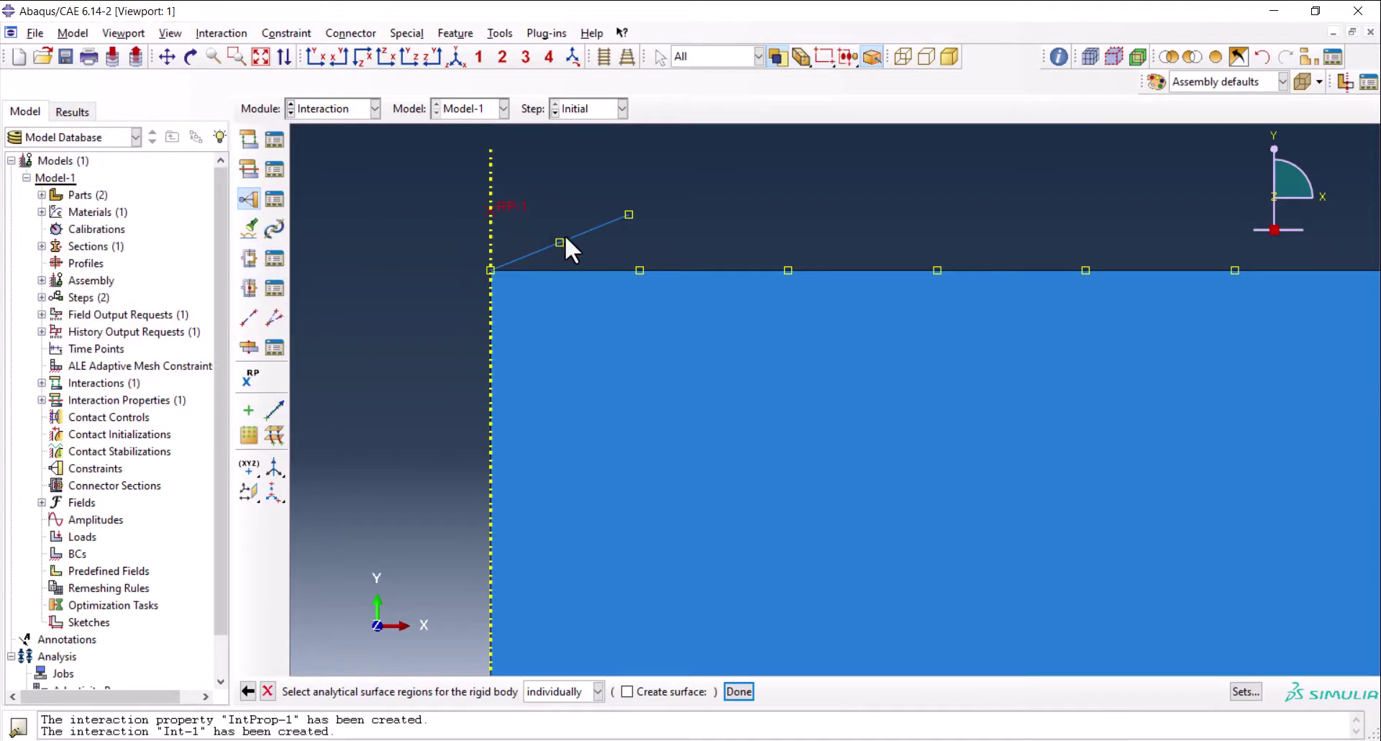
pyautogui.middleClick(706, 204)
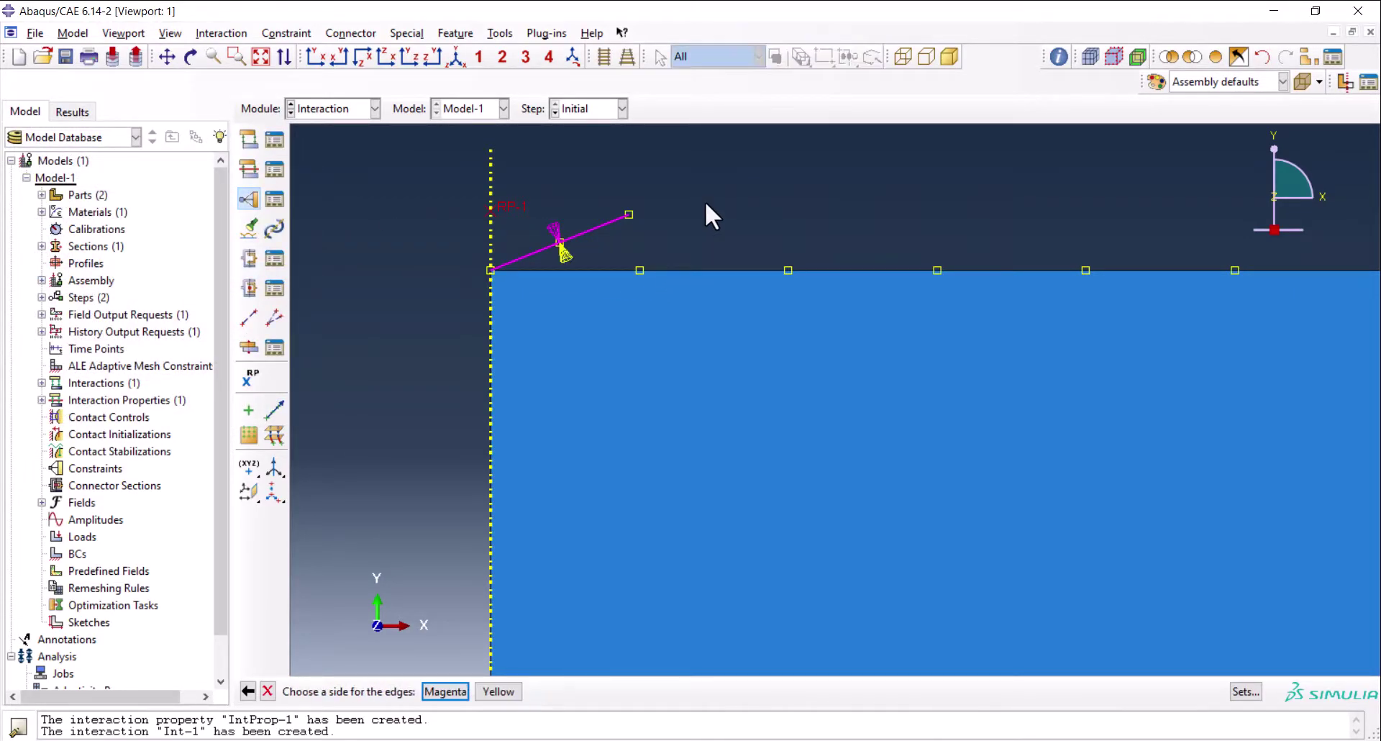
pyautogui.click(498, 691)
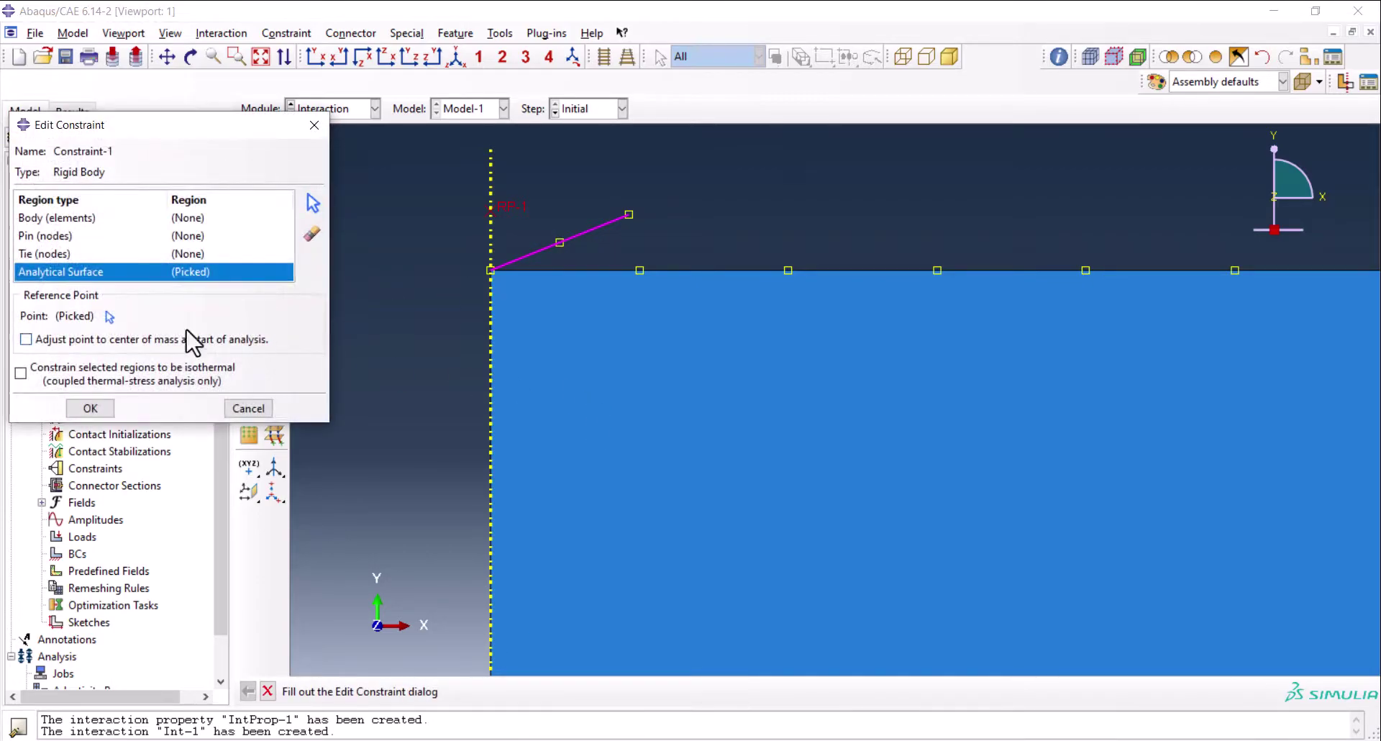
pyautogui.click(89, 409)
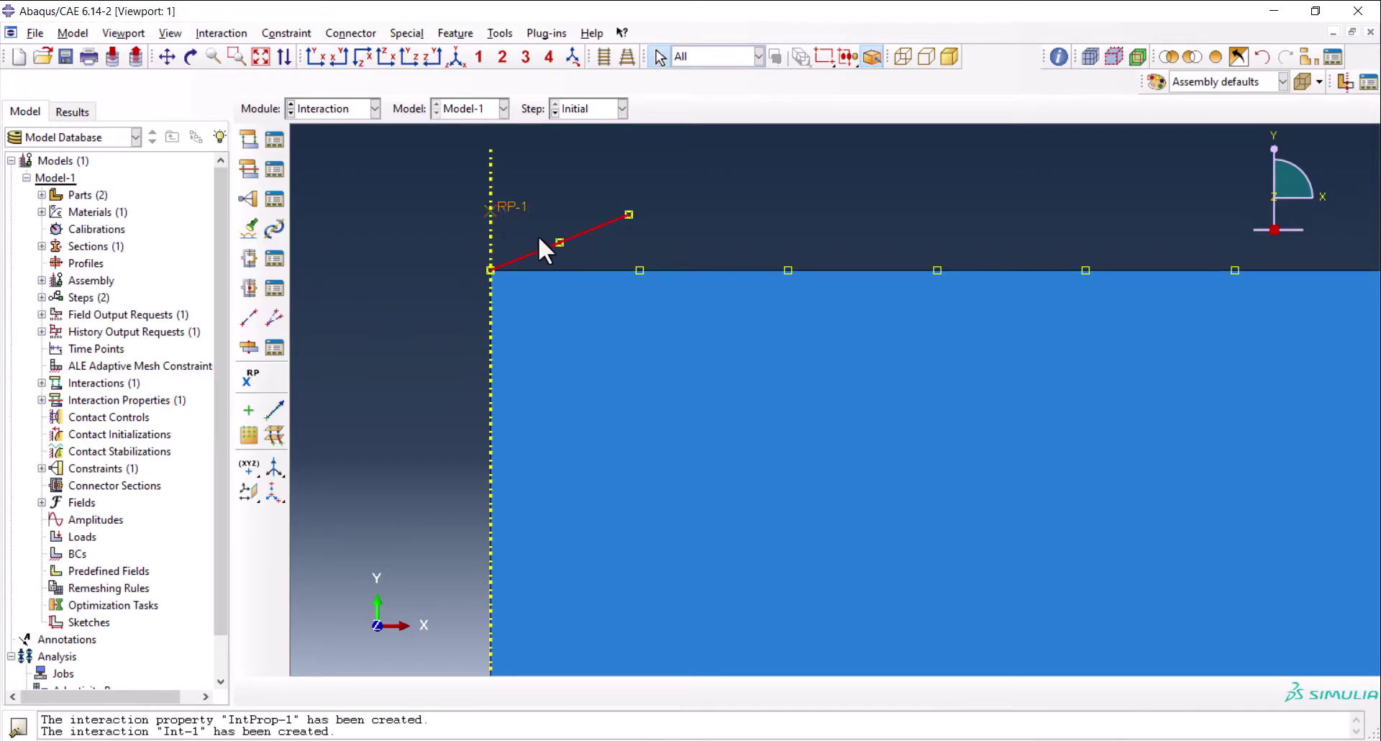
pyautogui.click(512, 205)
# In the Load module, create an Initial-step Displacement/Rotation boundary condition fixing U2 on the specimen's bottom edge
pyautogui.click(374, 109)
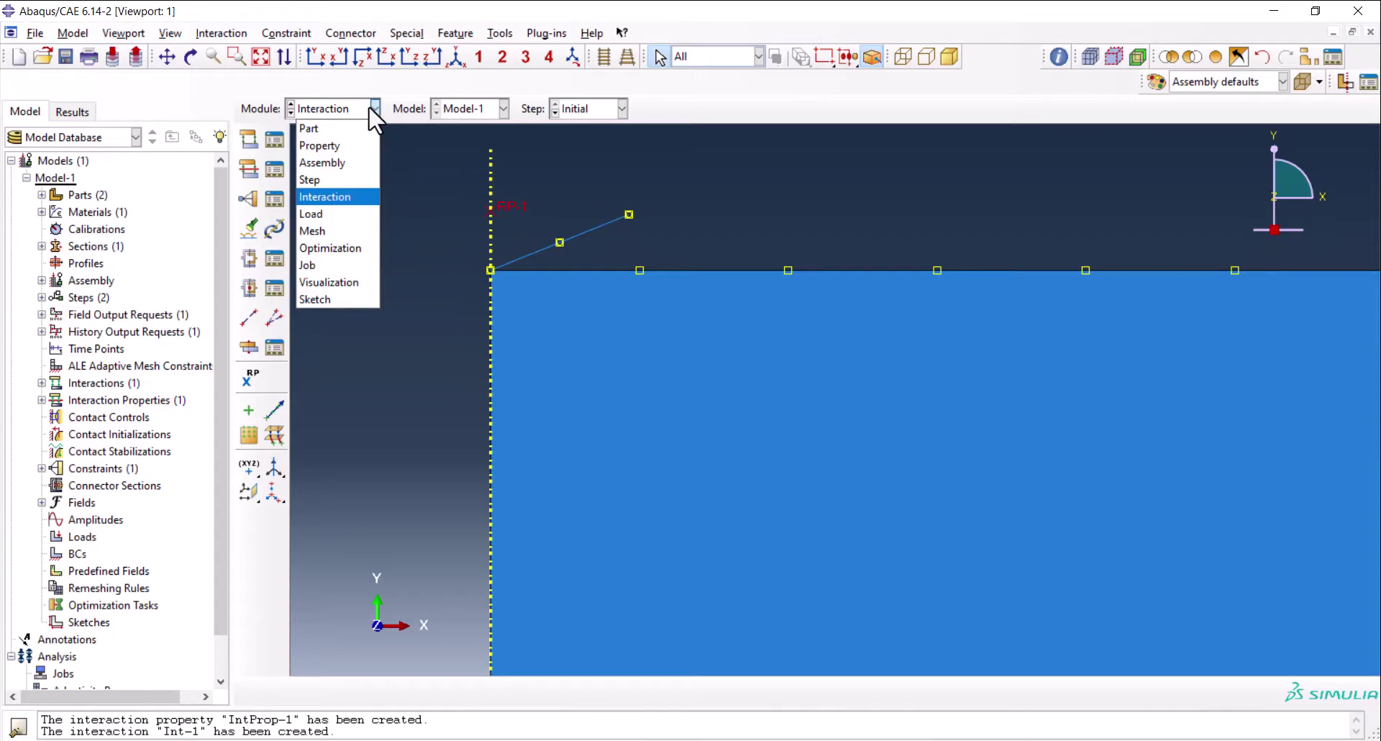
pyautogui.click(338, 214)
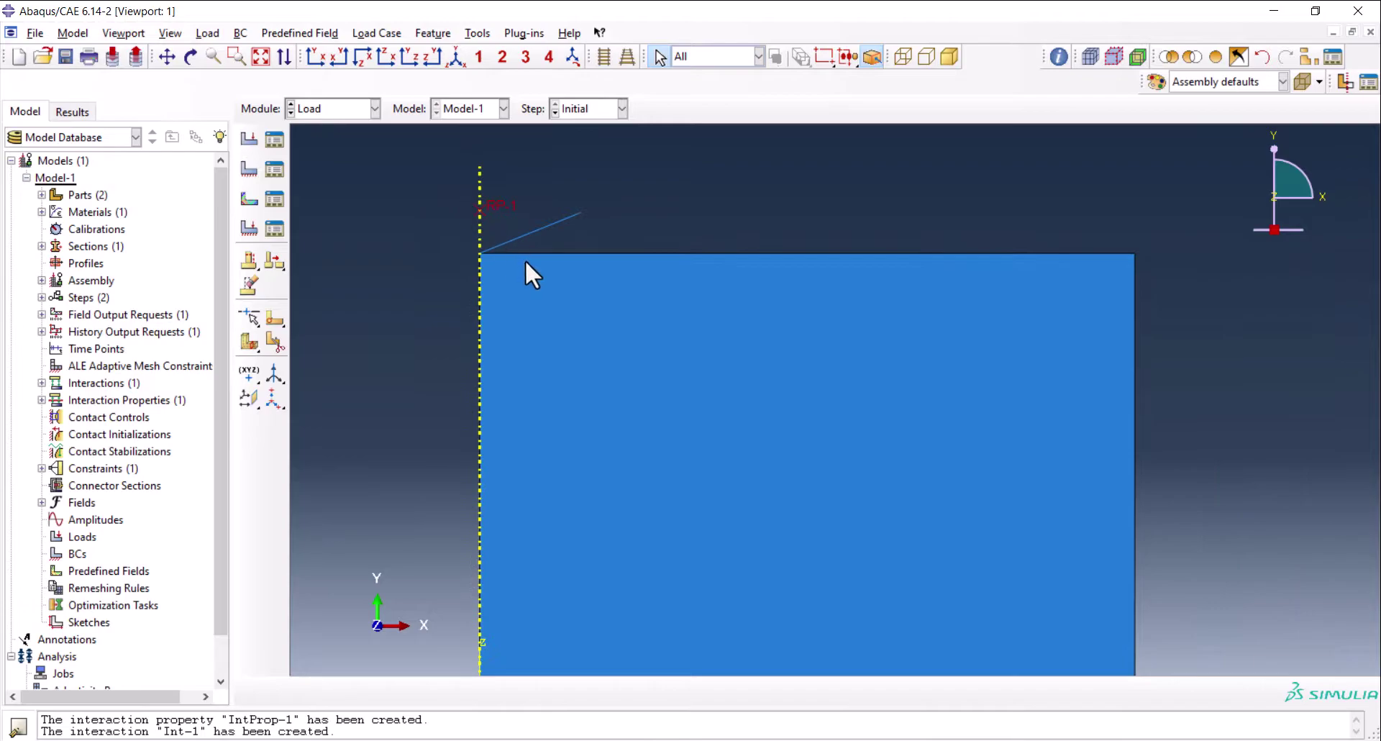
pyautogui.click(275, 169)
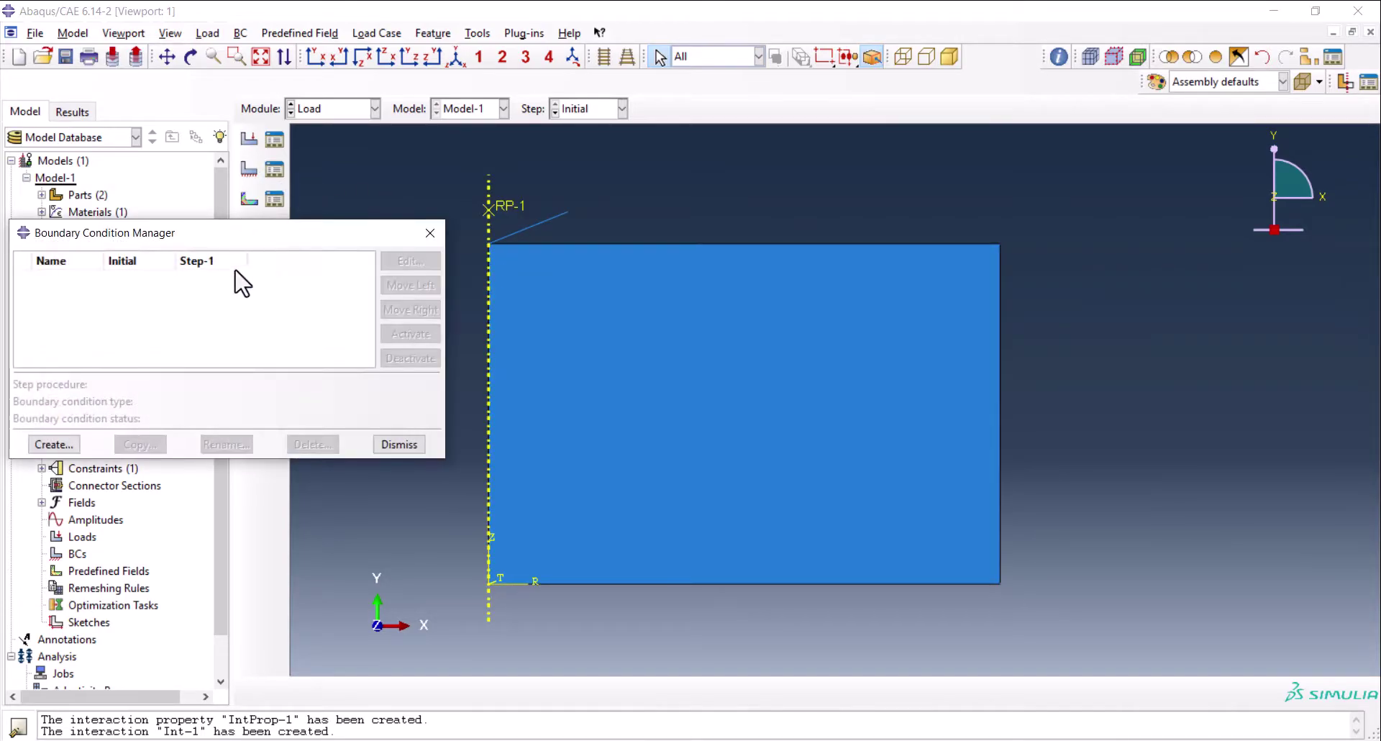
pyautogui.click(67, 446)
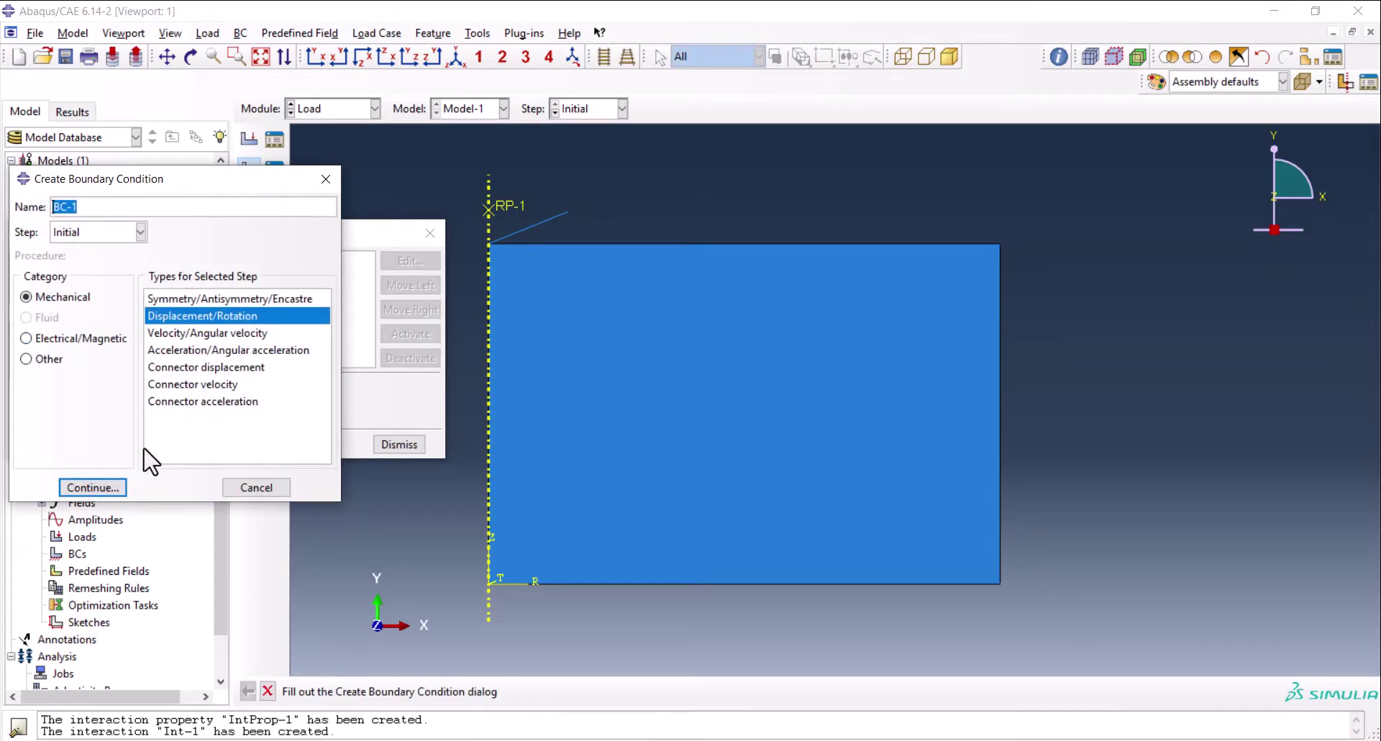
pyautogui.click(114, 486)
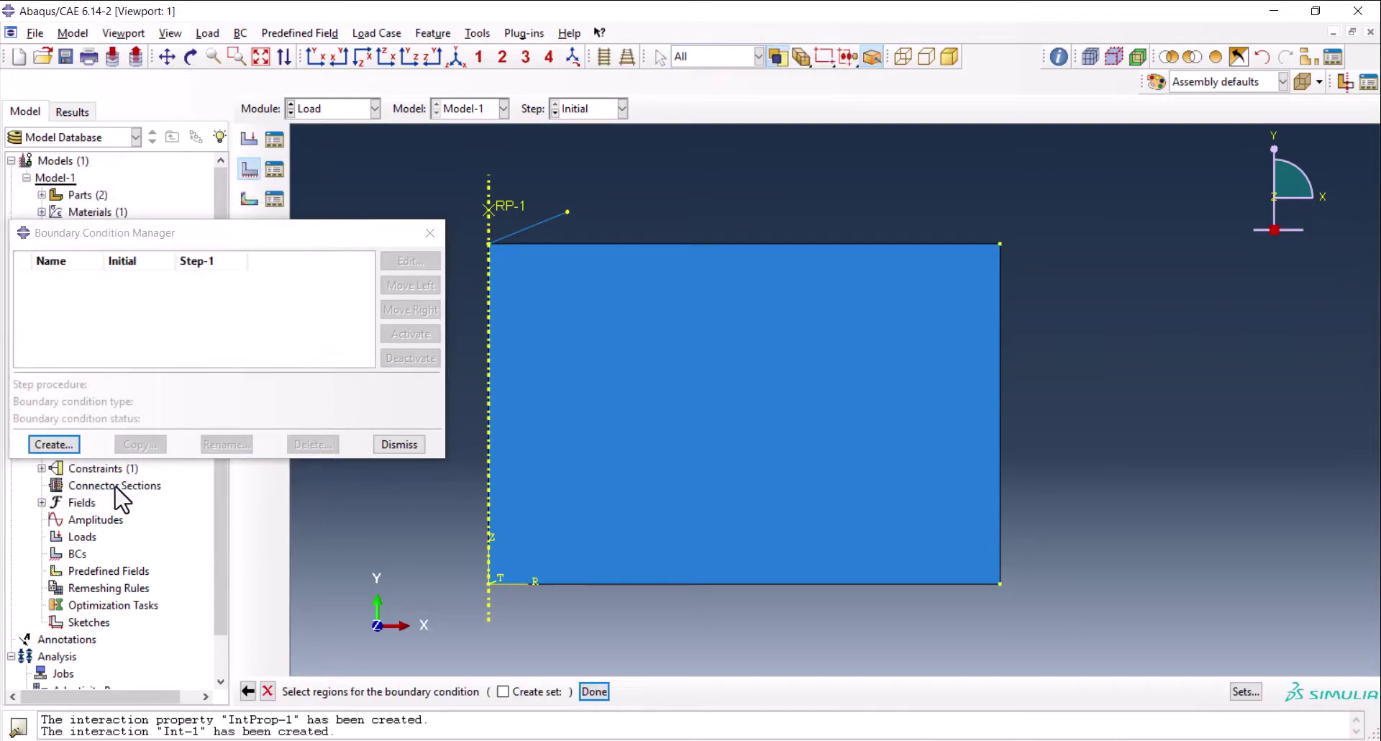
pyautogui.click(633, 585)
pyautogui.middleClick(1157, 395)
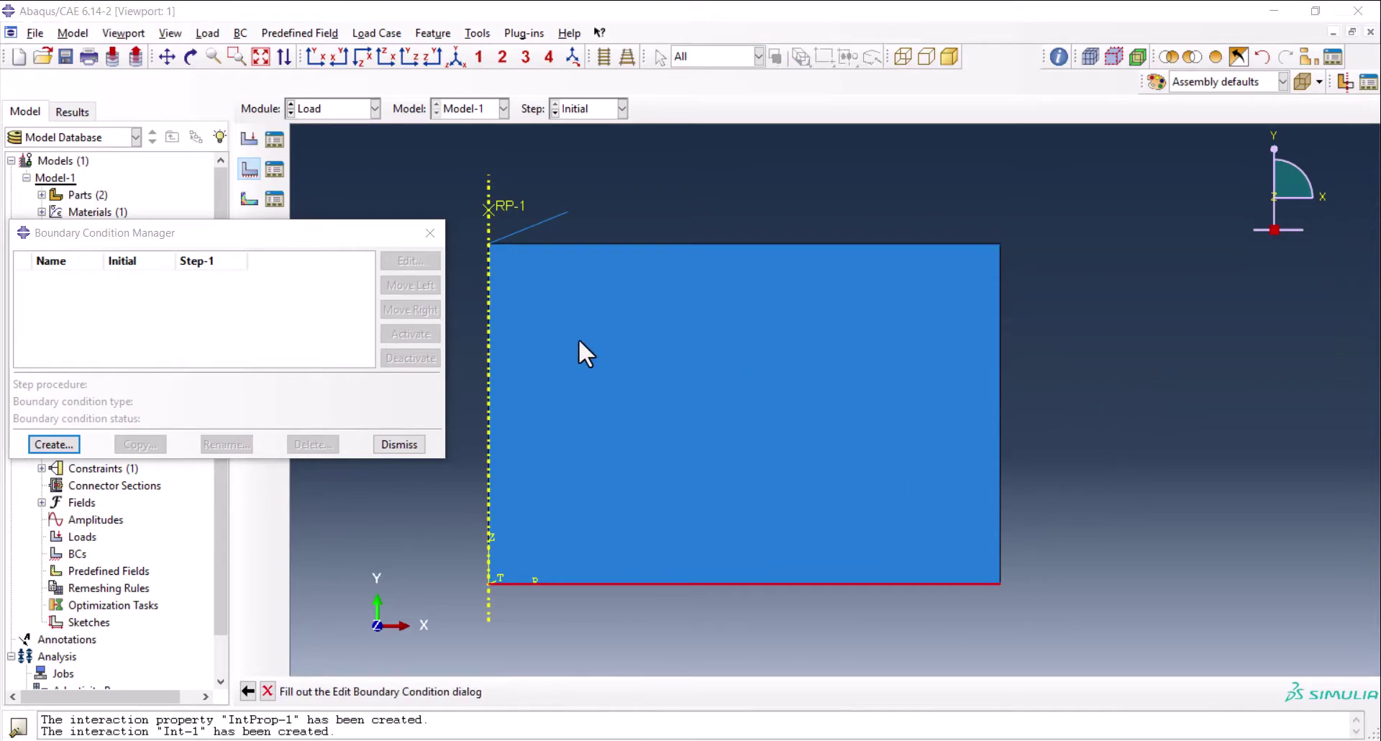
pyautogui.click(200, 359)
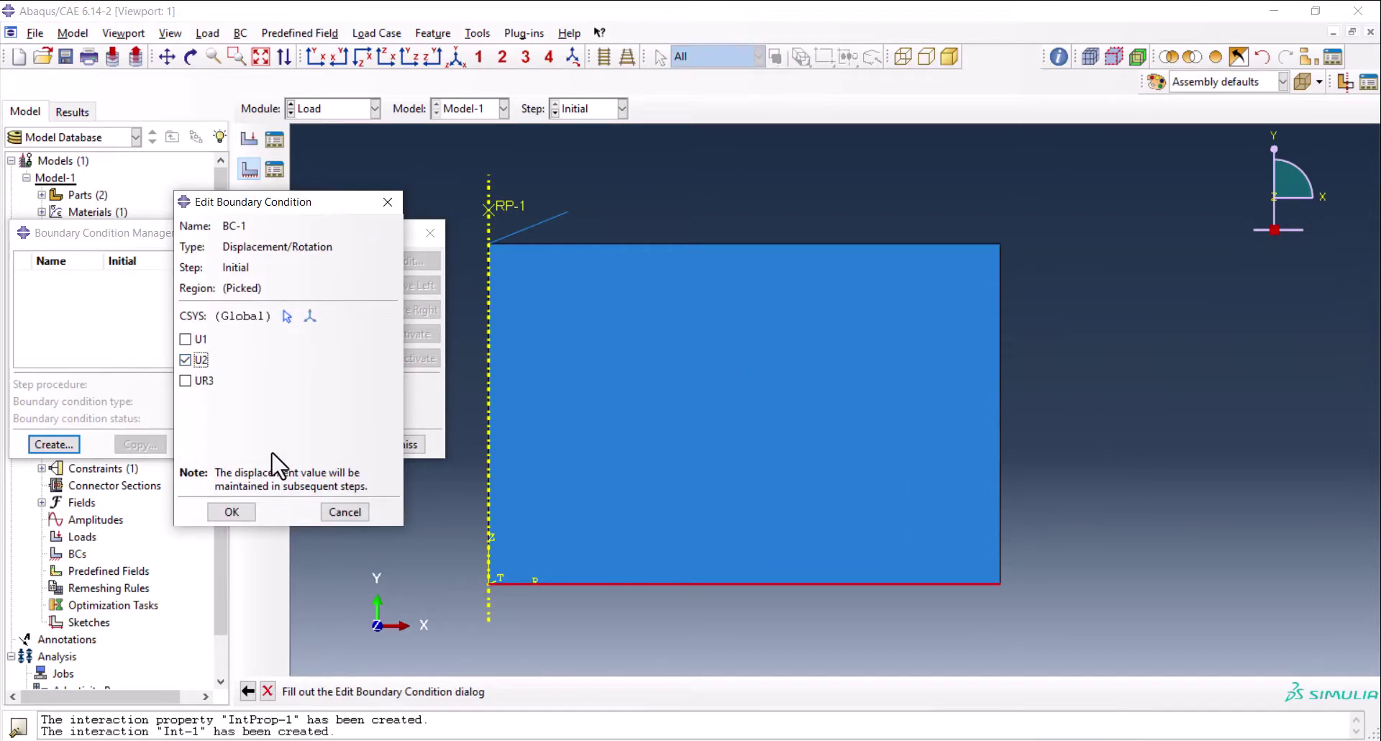
pyautogui.click(238, 512)
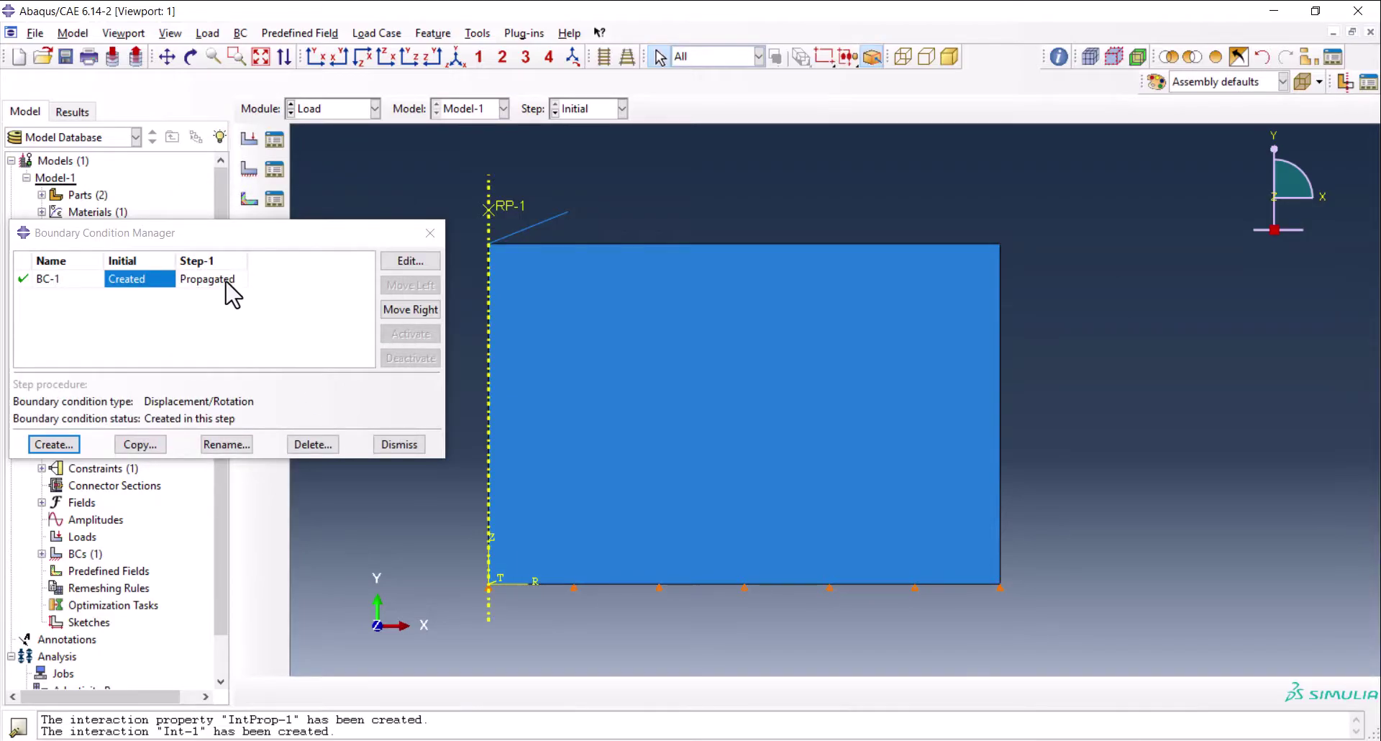
# Create an Initial-step Displacement/Rotation boundary condition fixing U1 and U2 on the specimen's outer vertical edge, opposite the axis
pyautogui.click(54, 444)
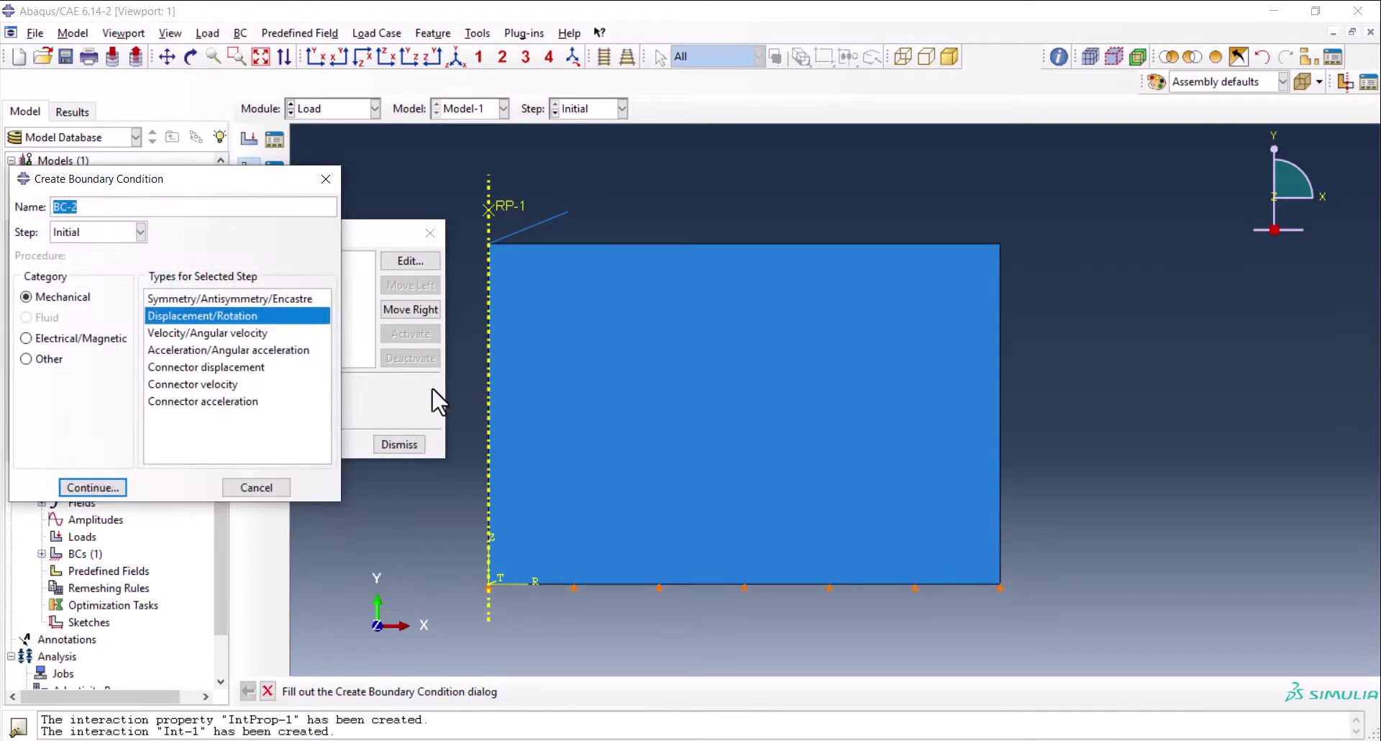
pyautogui.click(89, 488)
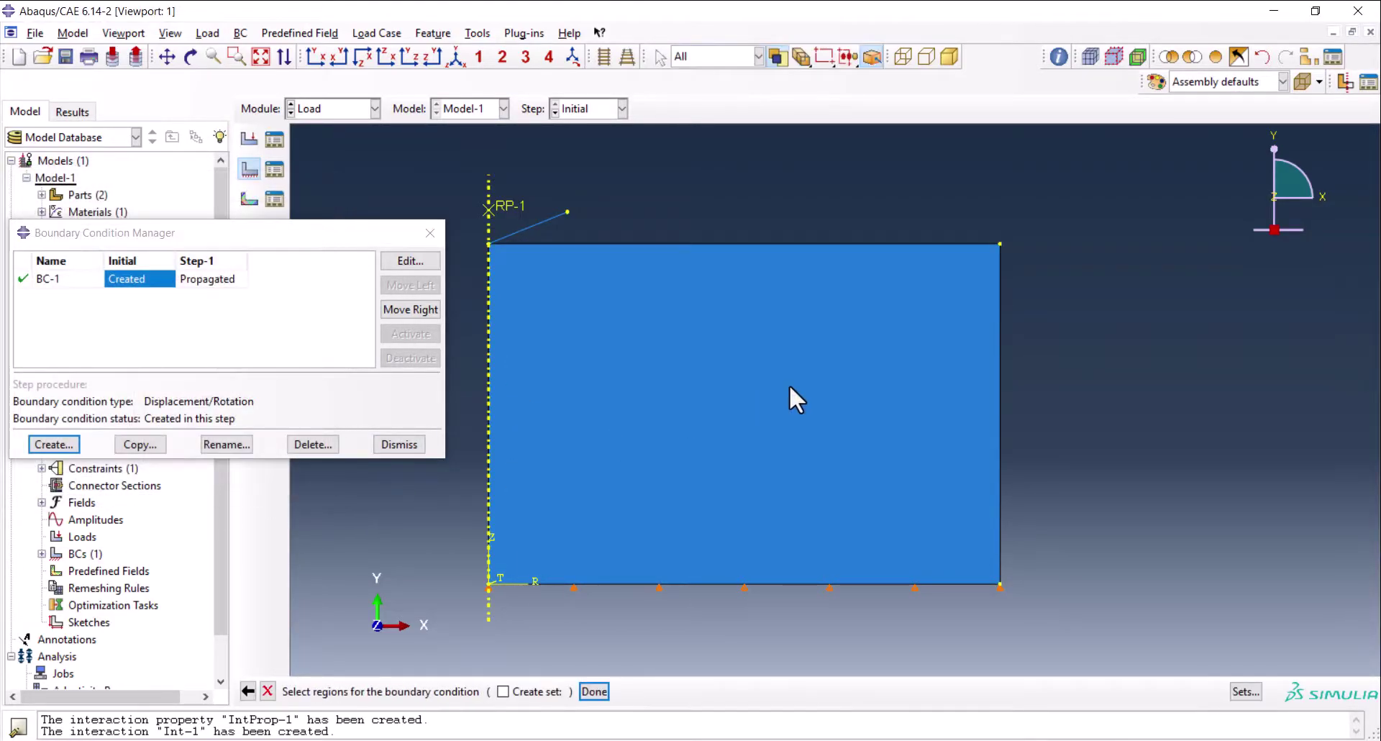
pyautogui.click(997, 381)
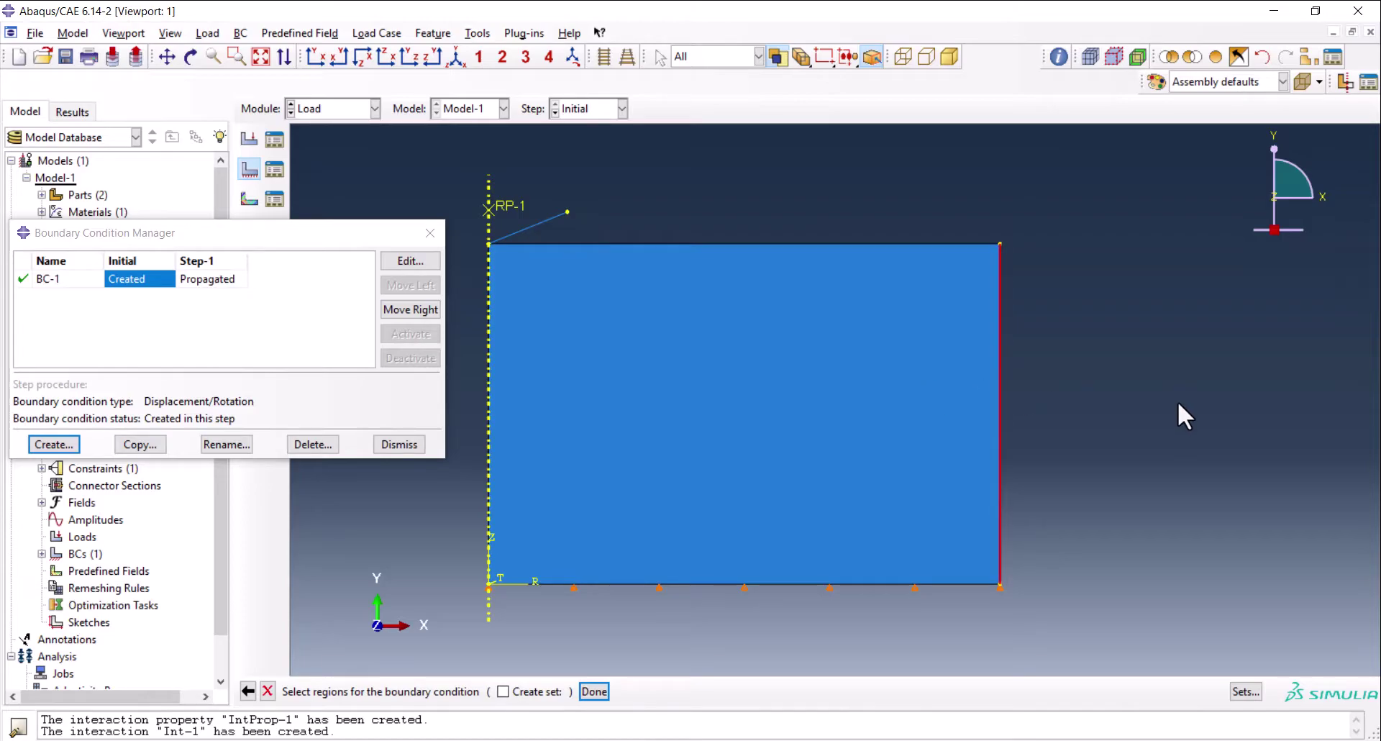
pyautogui.middleClick(1141, 363)
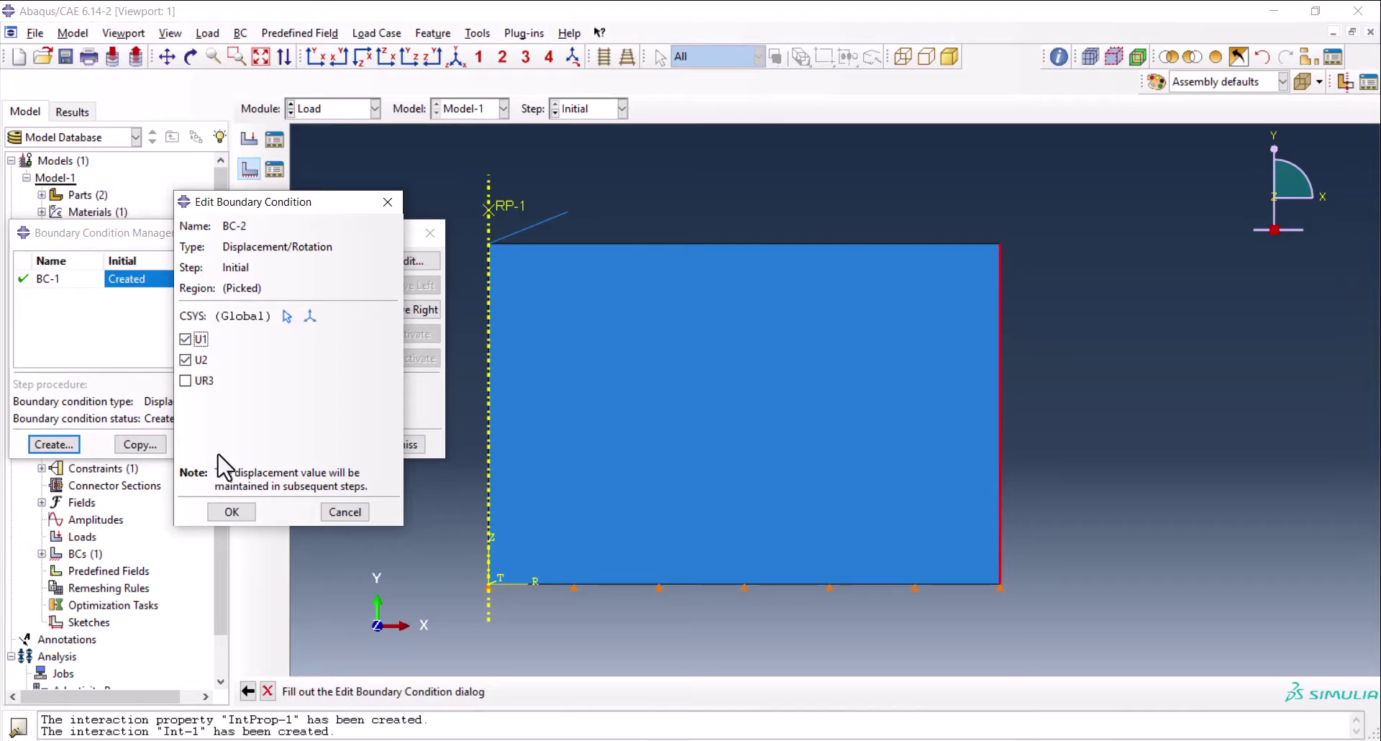
pyautogui.click(232, 511)
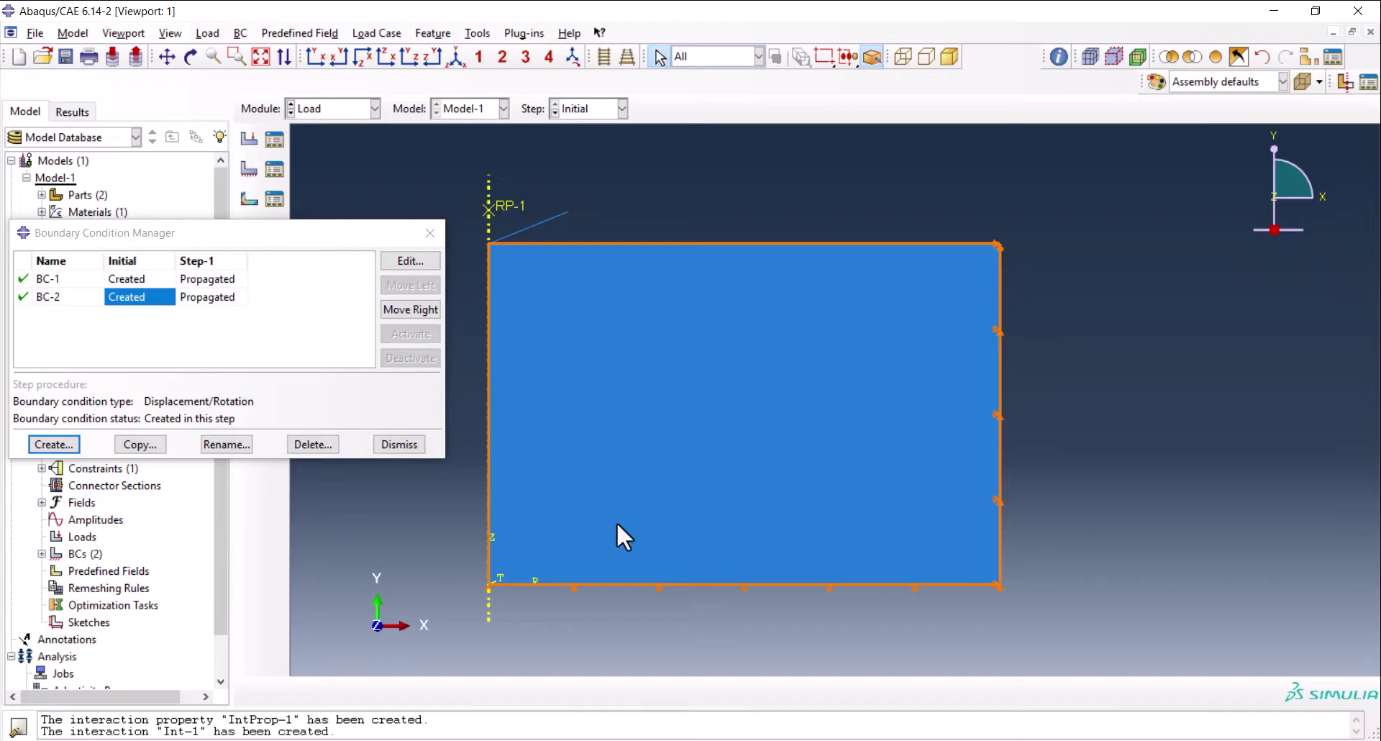
# Create an Initial-step Displacement/Rotation boundary condition fixing U1, U2 and UR3 on the indenter's reference point RP-1
pyautogui.click(65, 442)
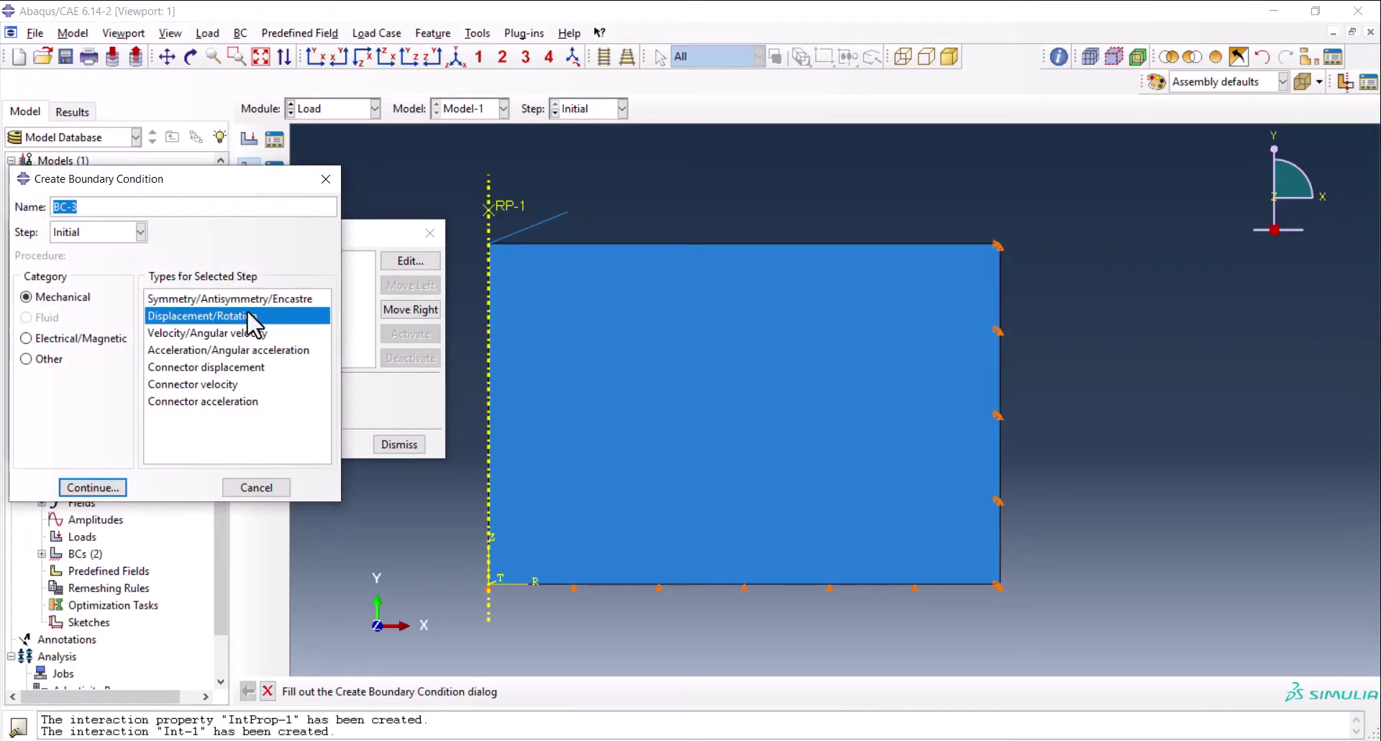
pyautogui.click(104, 487)
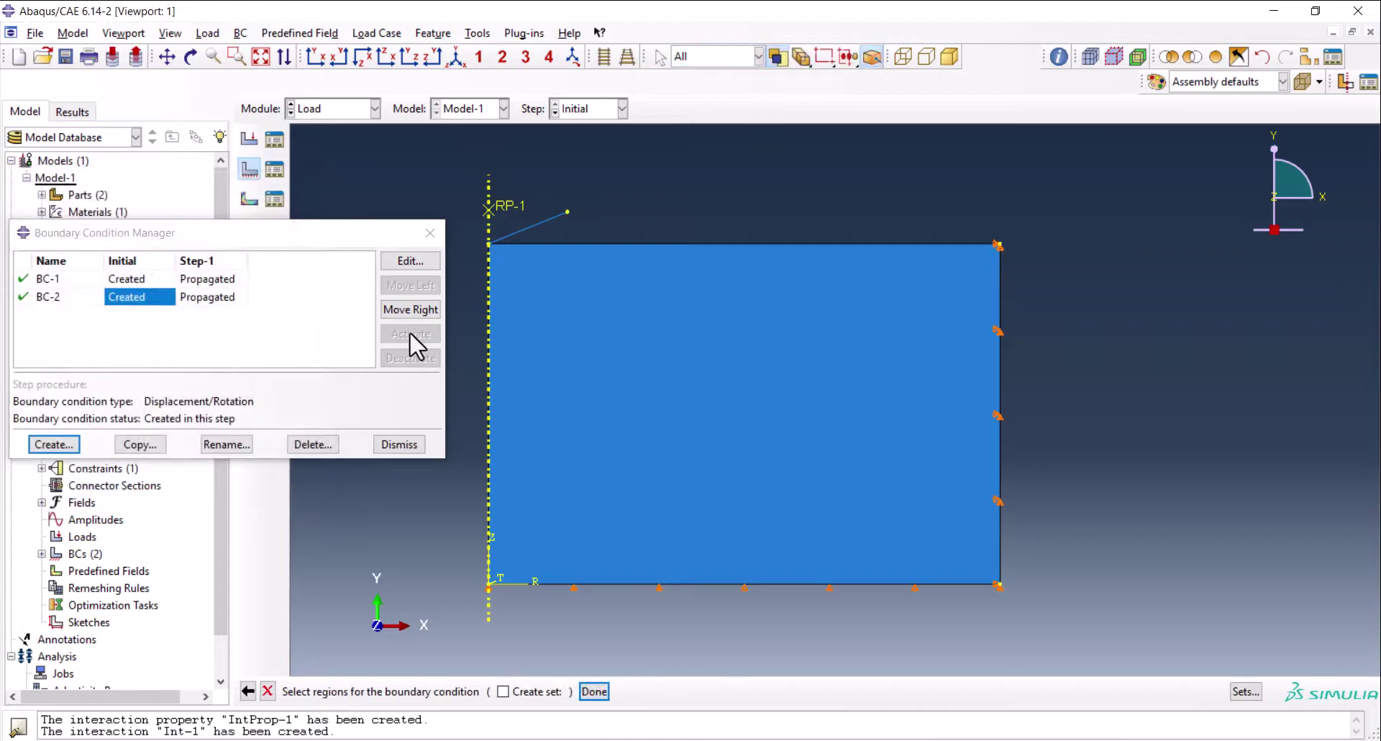
pyautogui.click(515, 201)
pyautogui.click(298, 345)
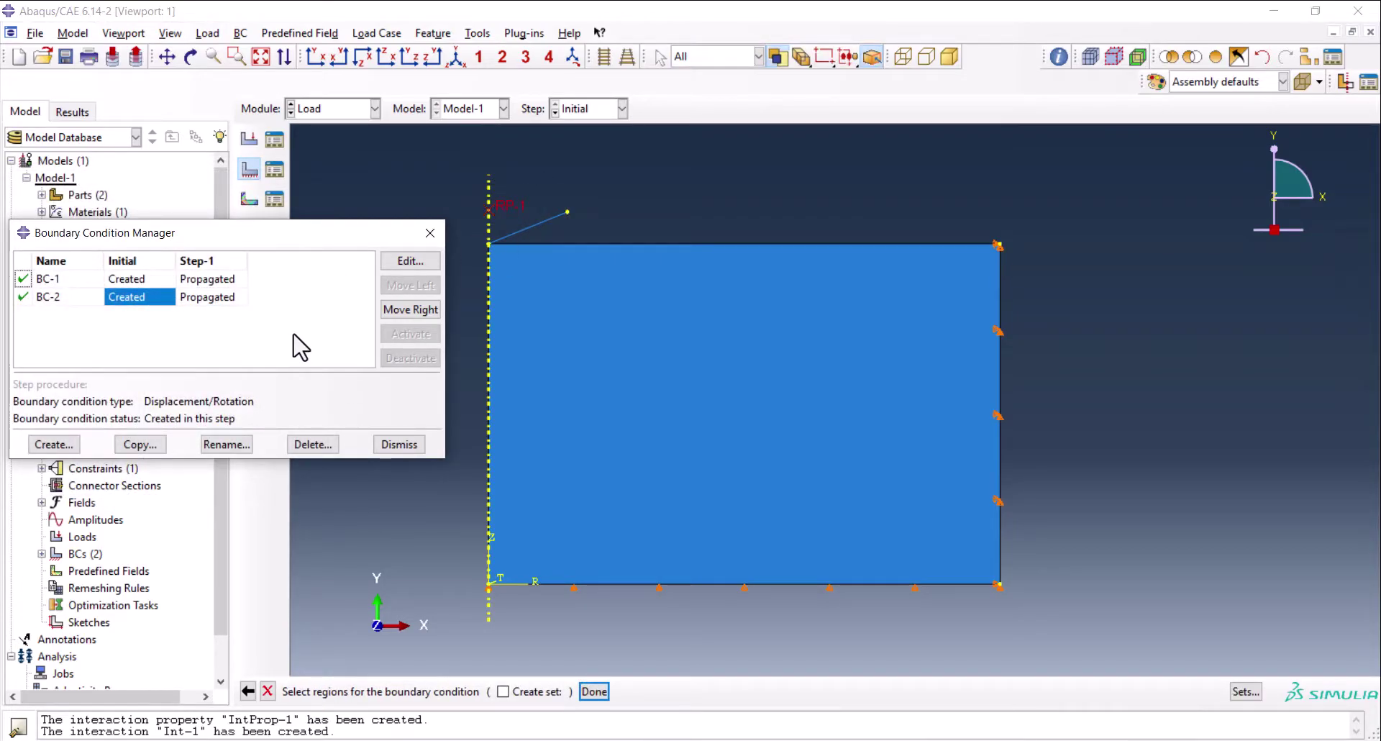
pyautogui.click(594, 692)
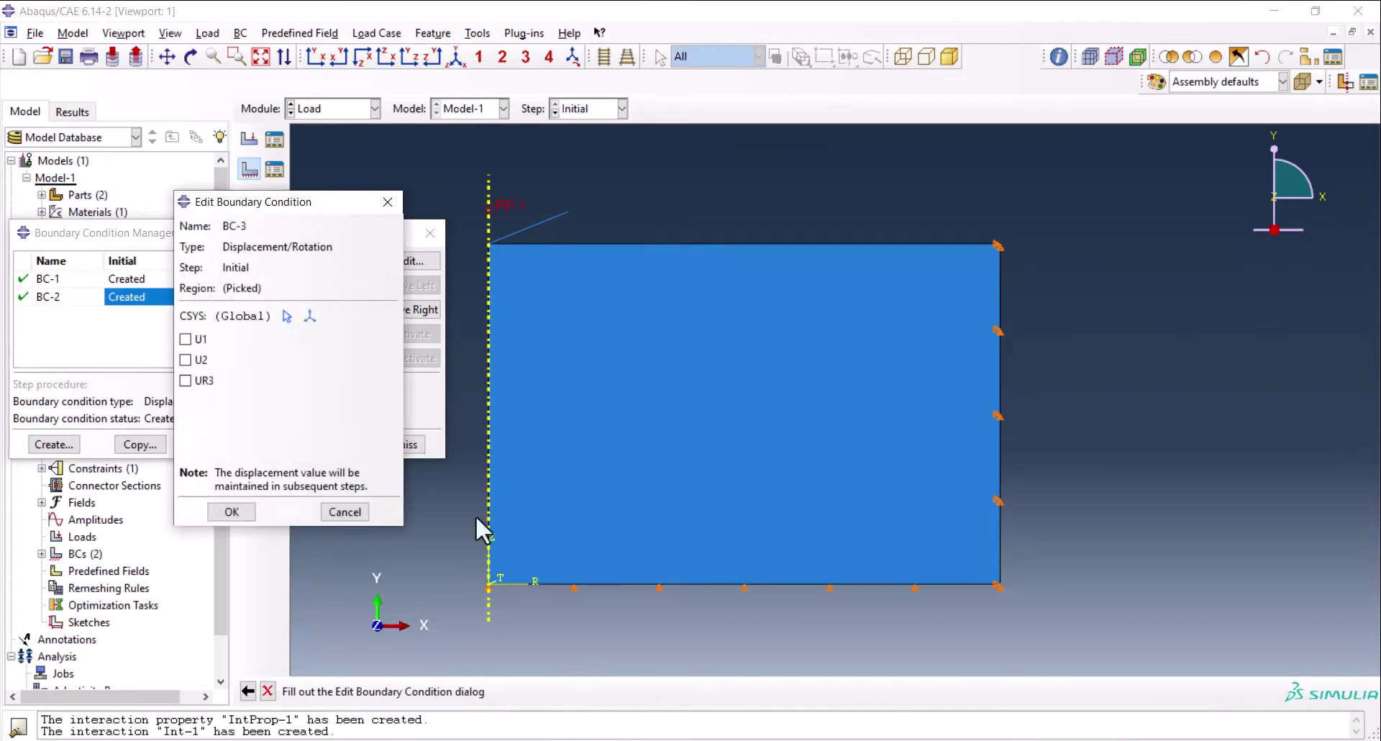
pyautogui.click(187, 338)
pyautogui.click(187, 360)
pyautogui.click(187, 380)
pyautogui.click(232, 511)
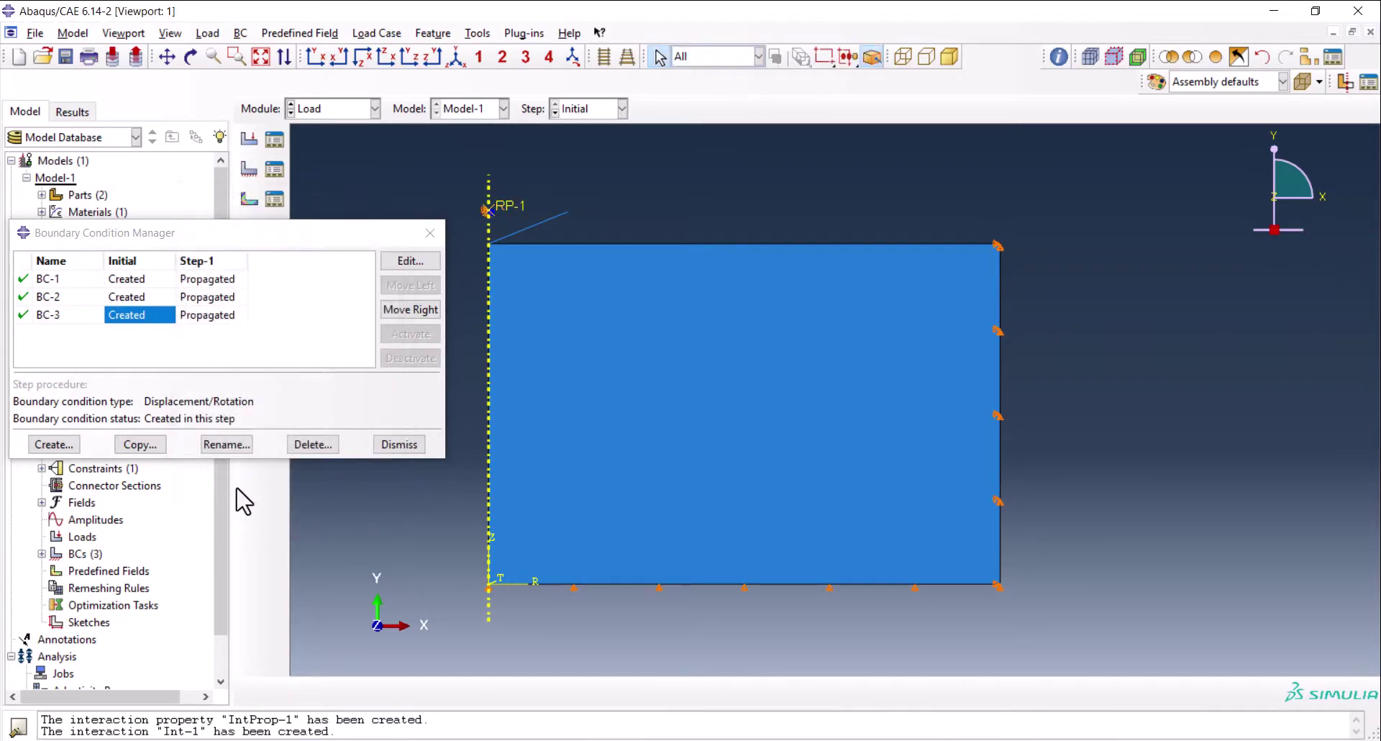
# Set U2 of the reference point's boundary condition to -0.0009 in Step-1
pyautogui.click(223, 317)
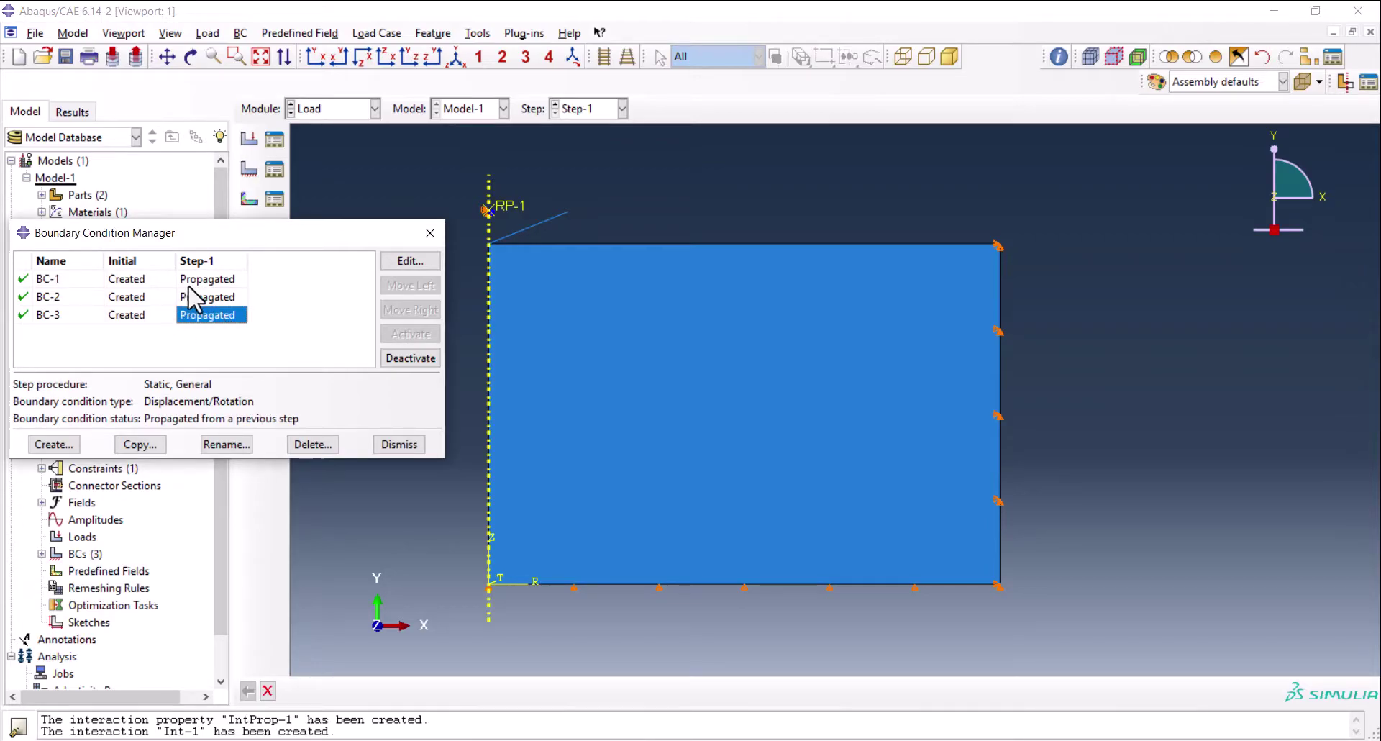
pyautogui.doubleClick(208, 316)
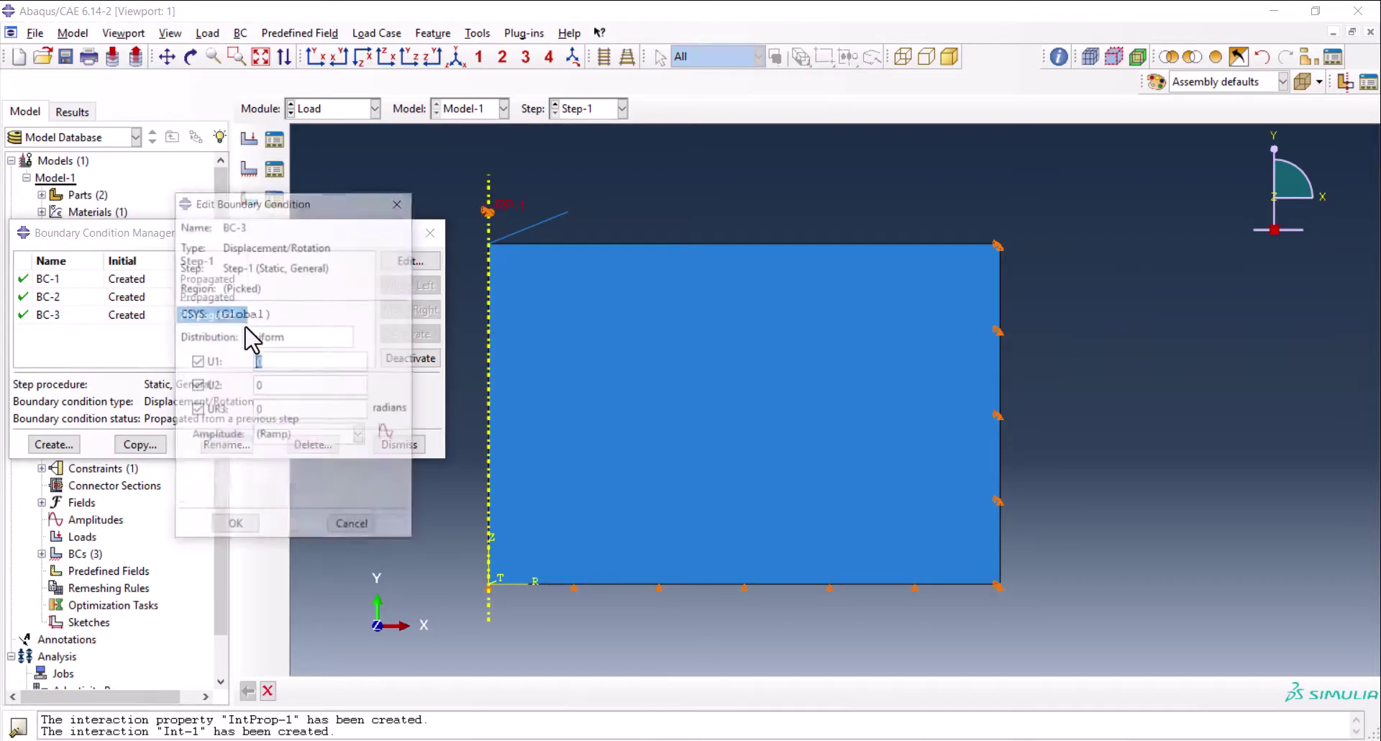
pyautogui.click(285, 388)
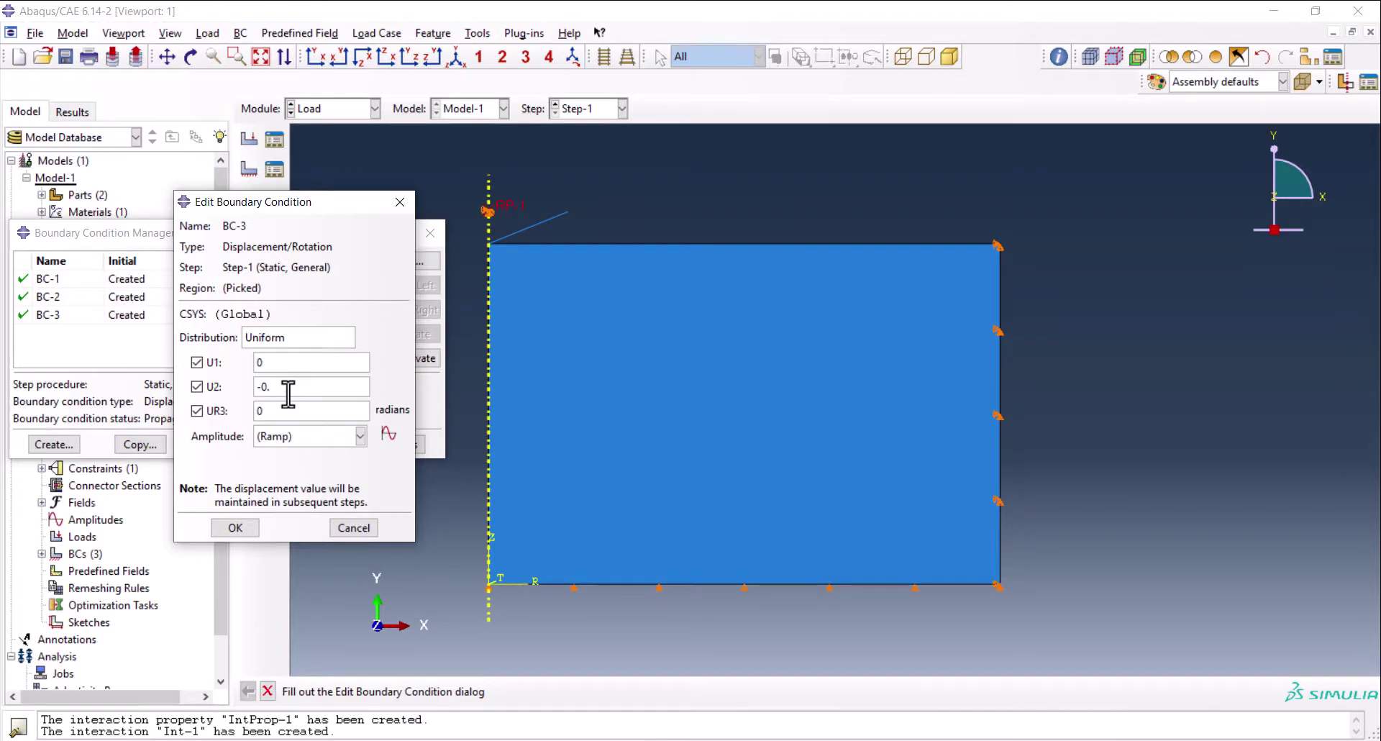
pyautogui.write('09')
# Create a tabular amplitude with time/amplitude pairs 0/0, 0.5/1 and 1.5/0, using step time
pyautogui.click(388, 433)
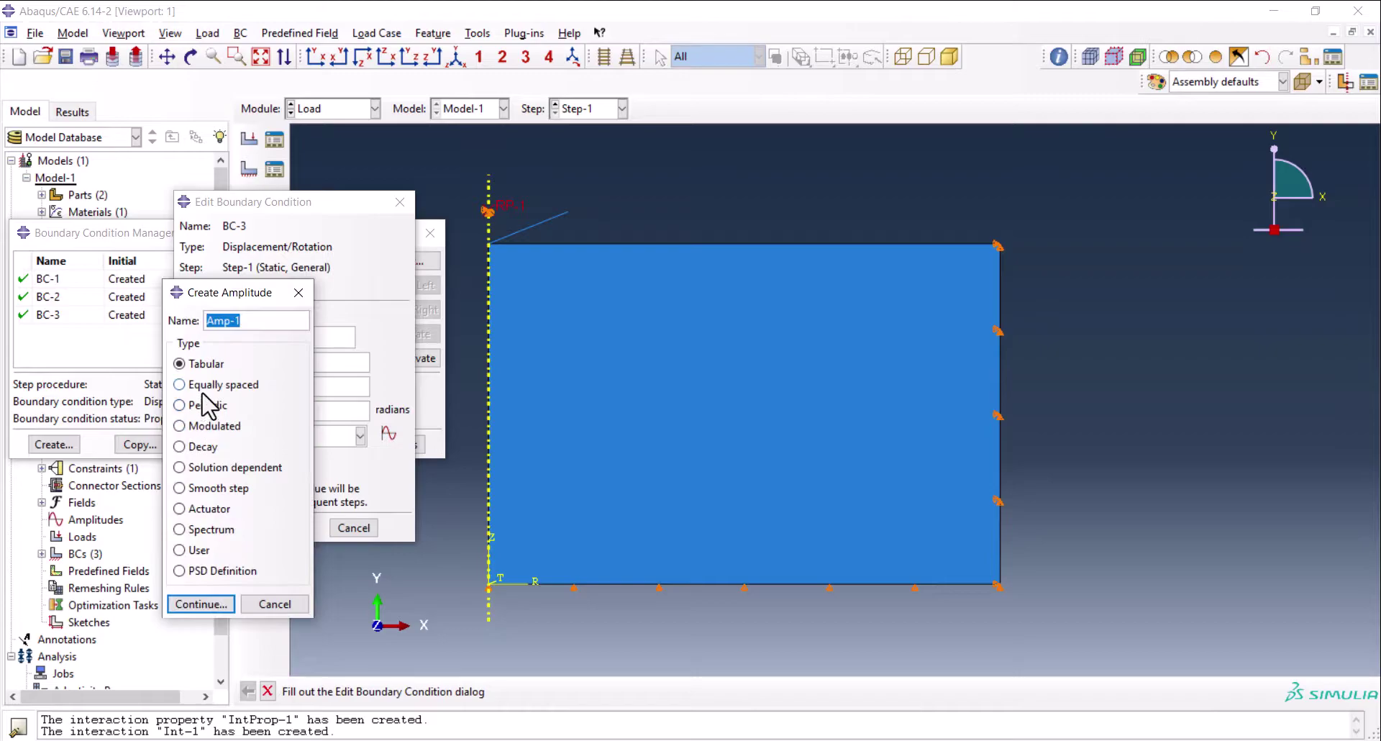
pyautogui.click(215, 605)
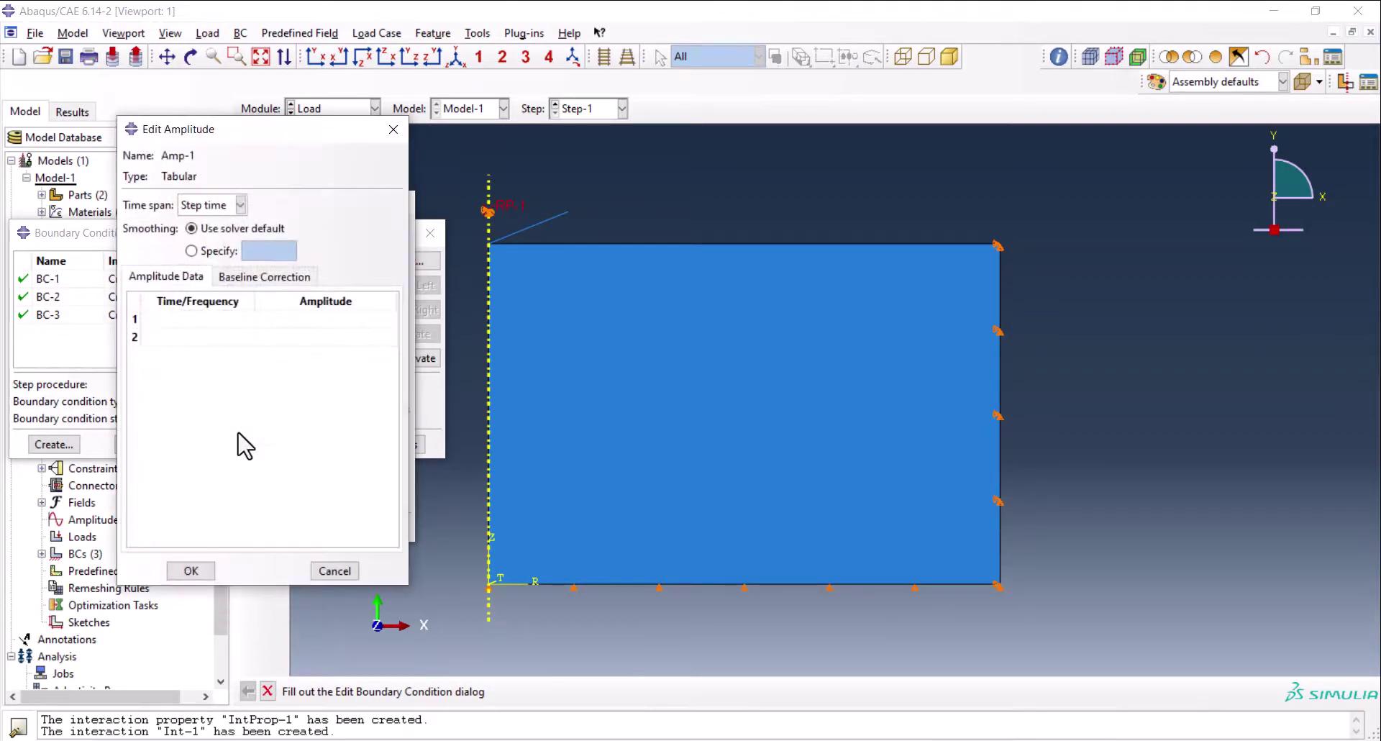
pyautogui.click(218, 324)
pyautogui.write('0')
pyautogui.press('Tab')
pyautogui.write('0')
pyautogui.press('Tab')
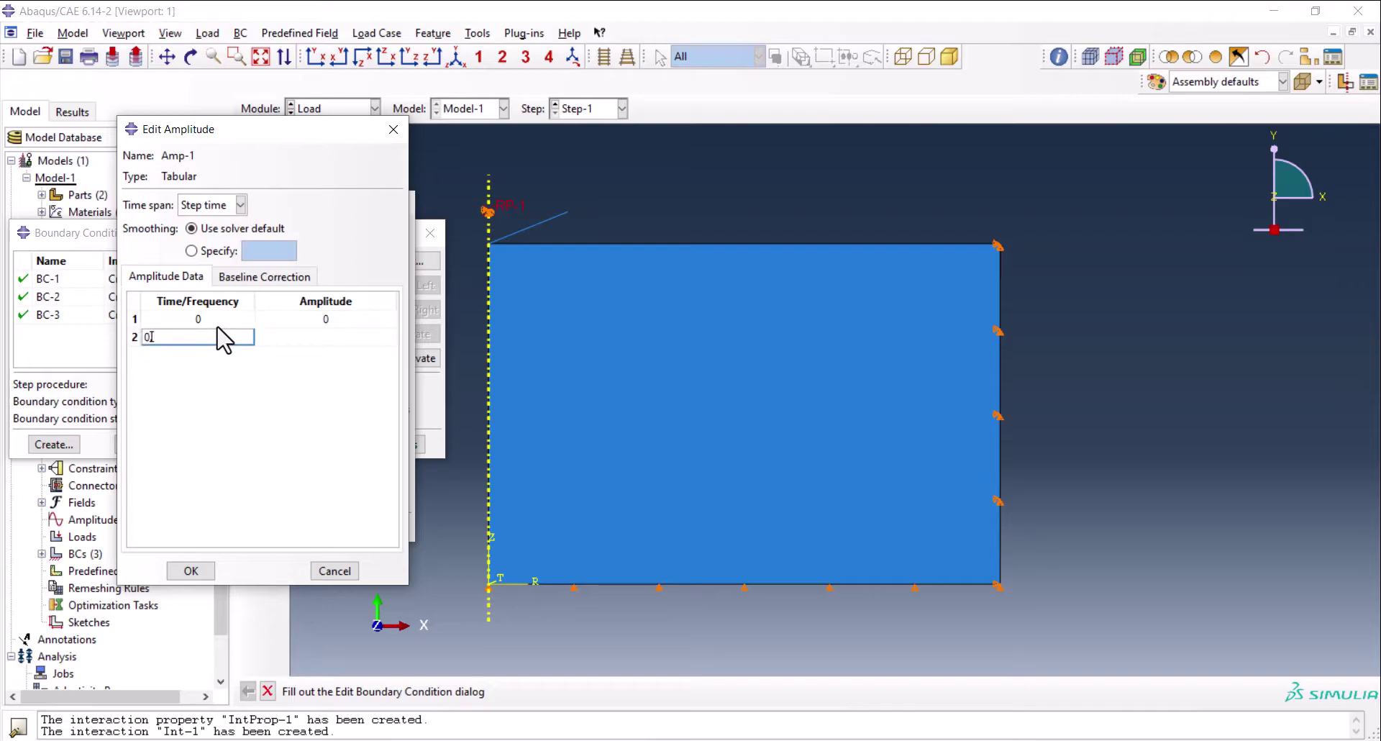
pyautogui.press('Tab')
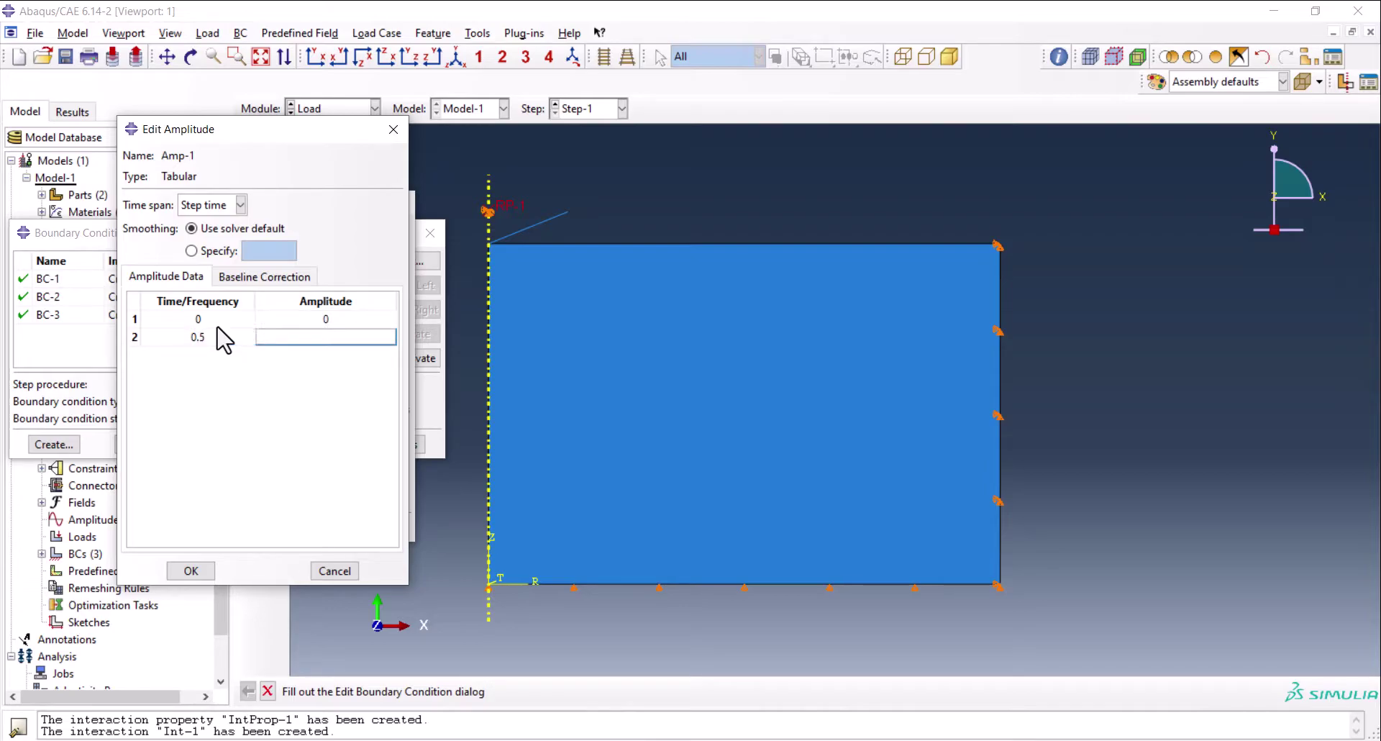
pyautogui.press('Tab')
pyautogui.press('Tab')
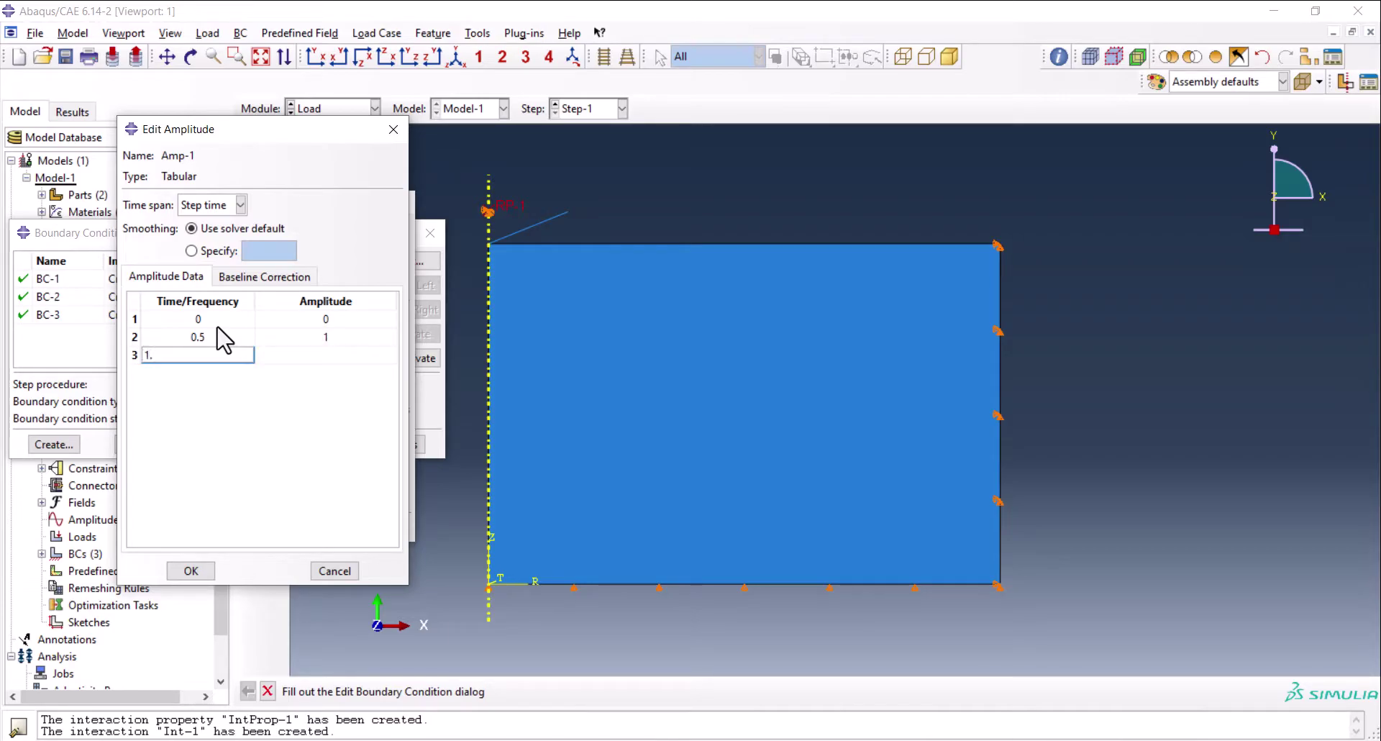
pyautogui.press('Tab')
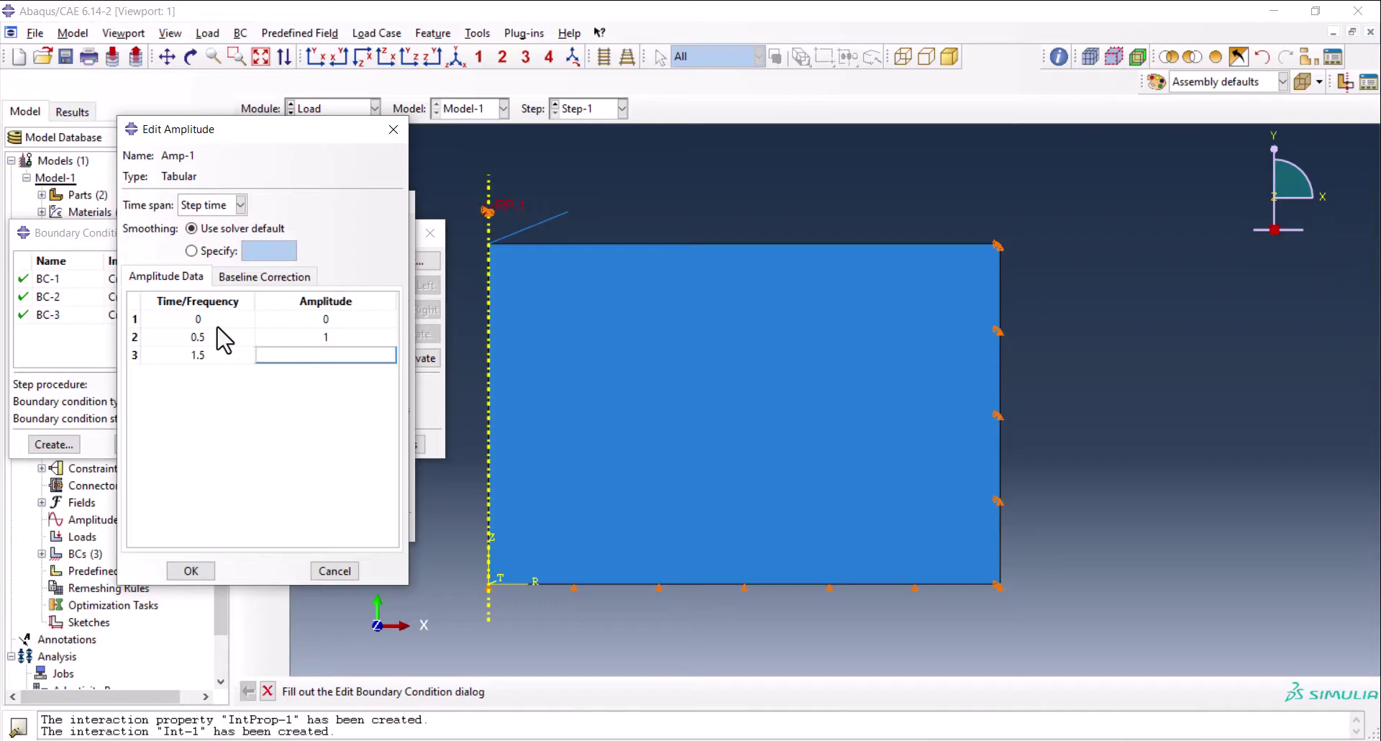
pyautogui.click(337, 424)
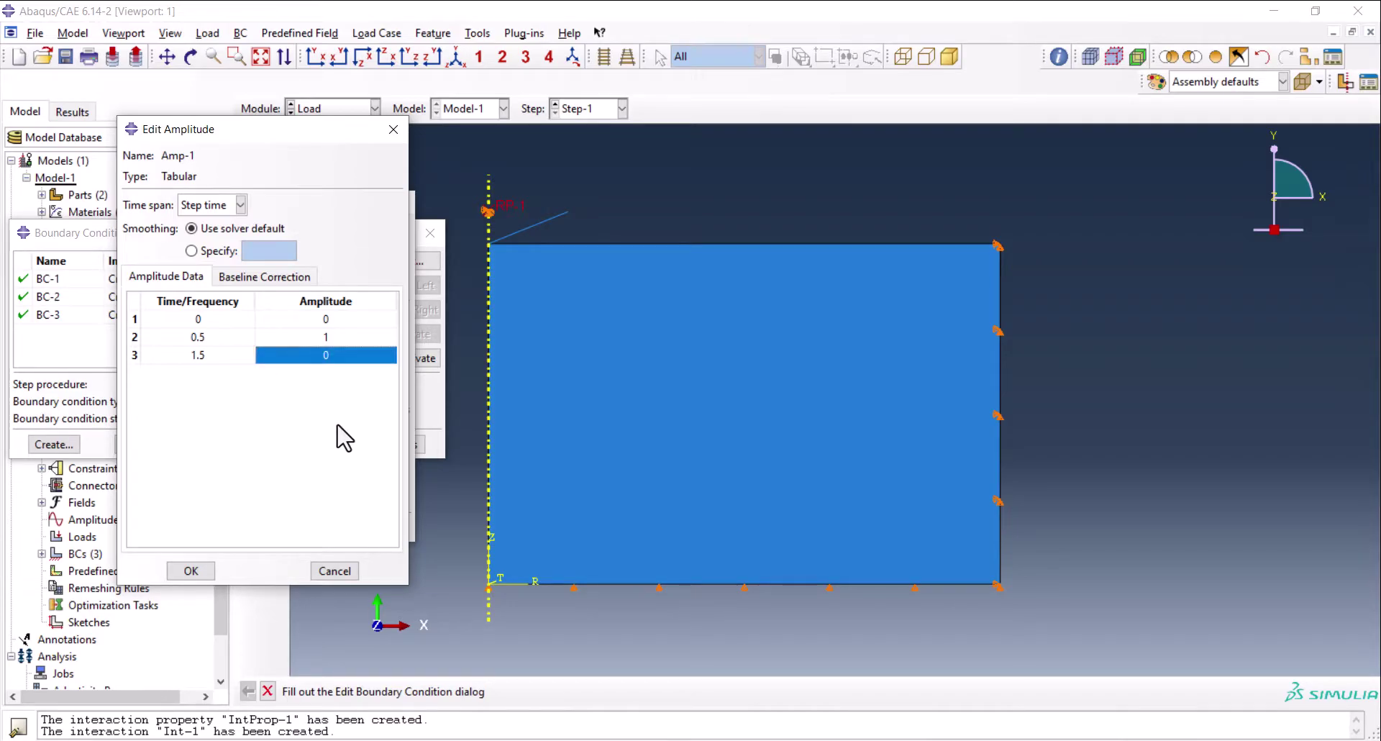
pyautogui.click(190, 573)
# Assign amplitude Amp-1 to the reference point's Step-1 displacement and close the boundary condition manager
pyautogui.click(330, 439)
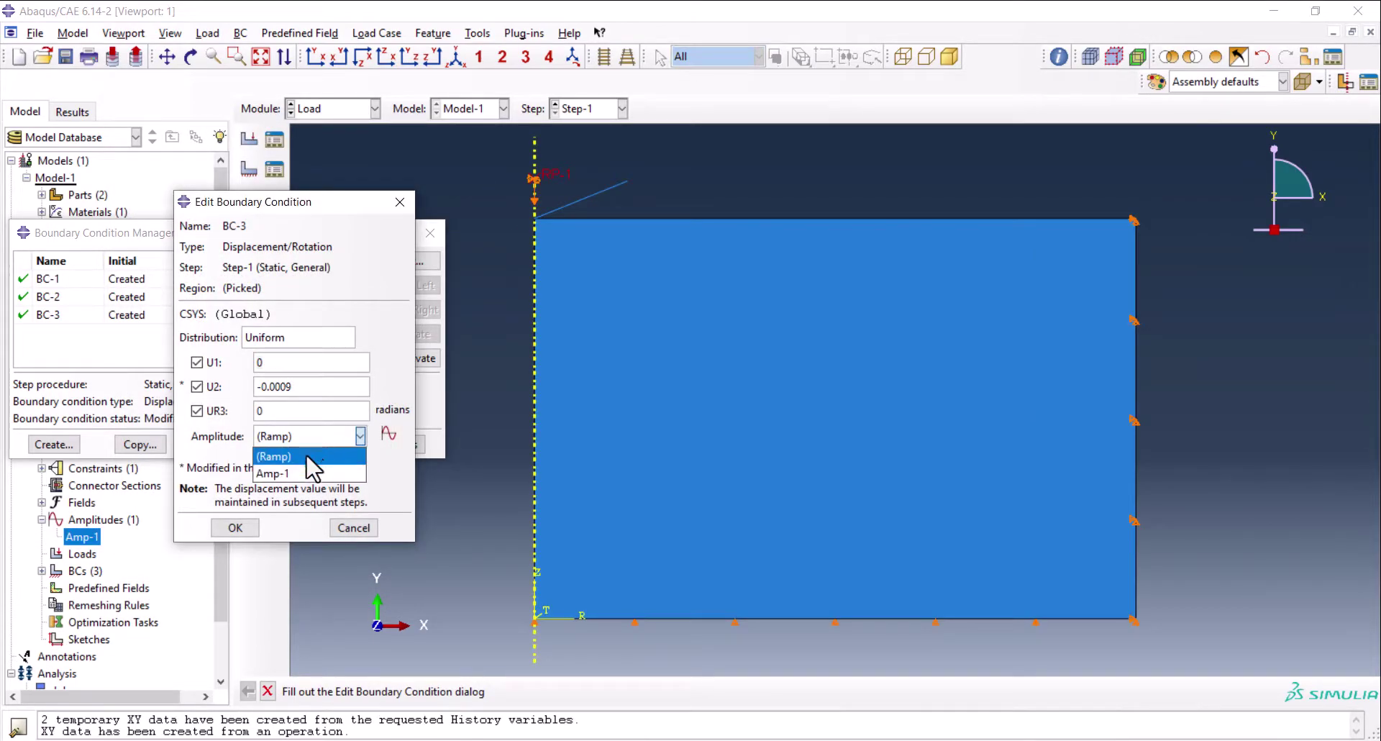
pyautogui.click(282, 473)
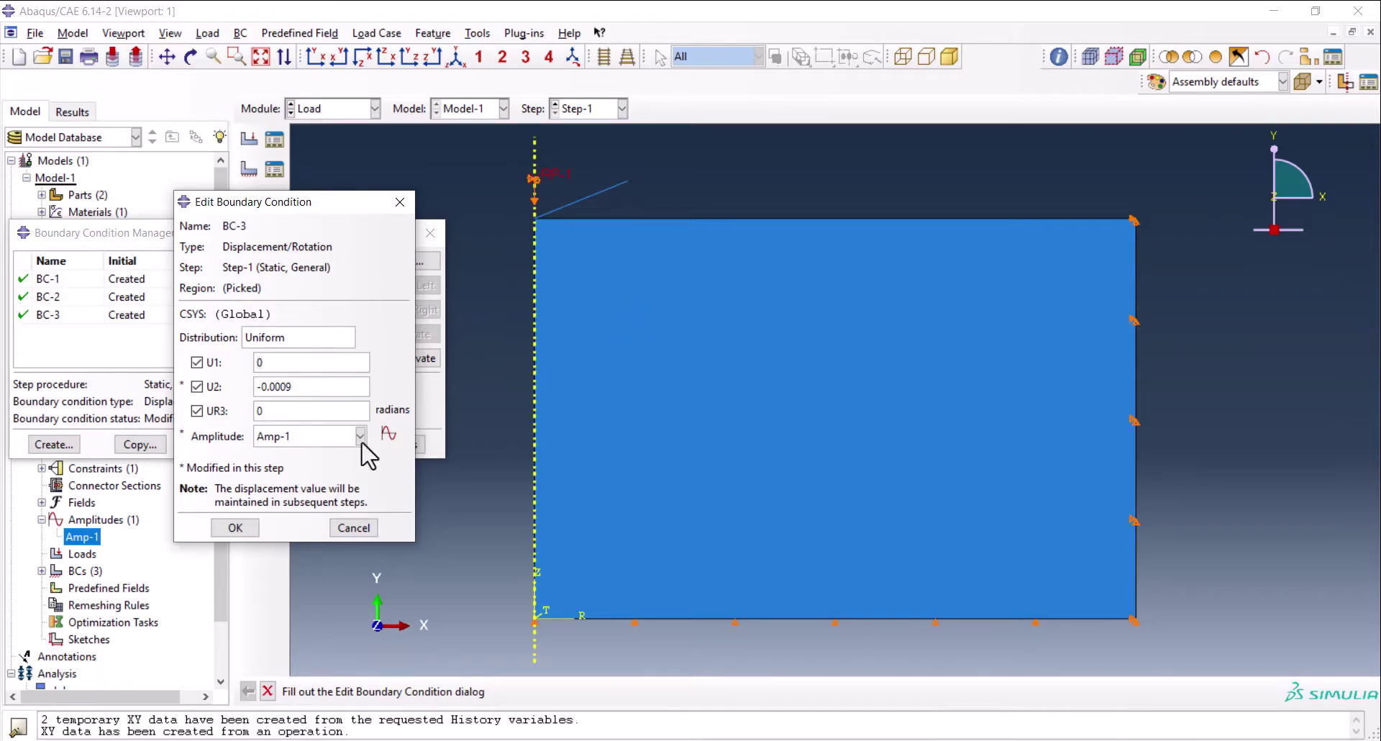
pyautogui.click(233, 527)
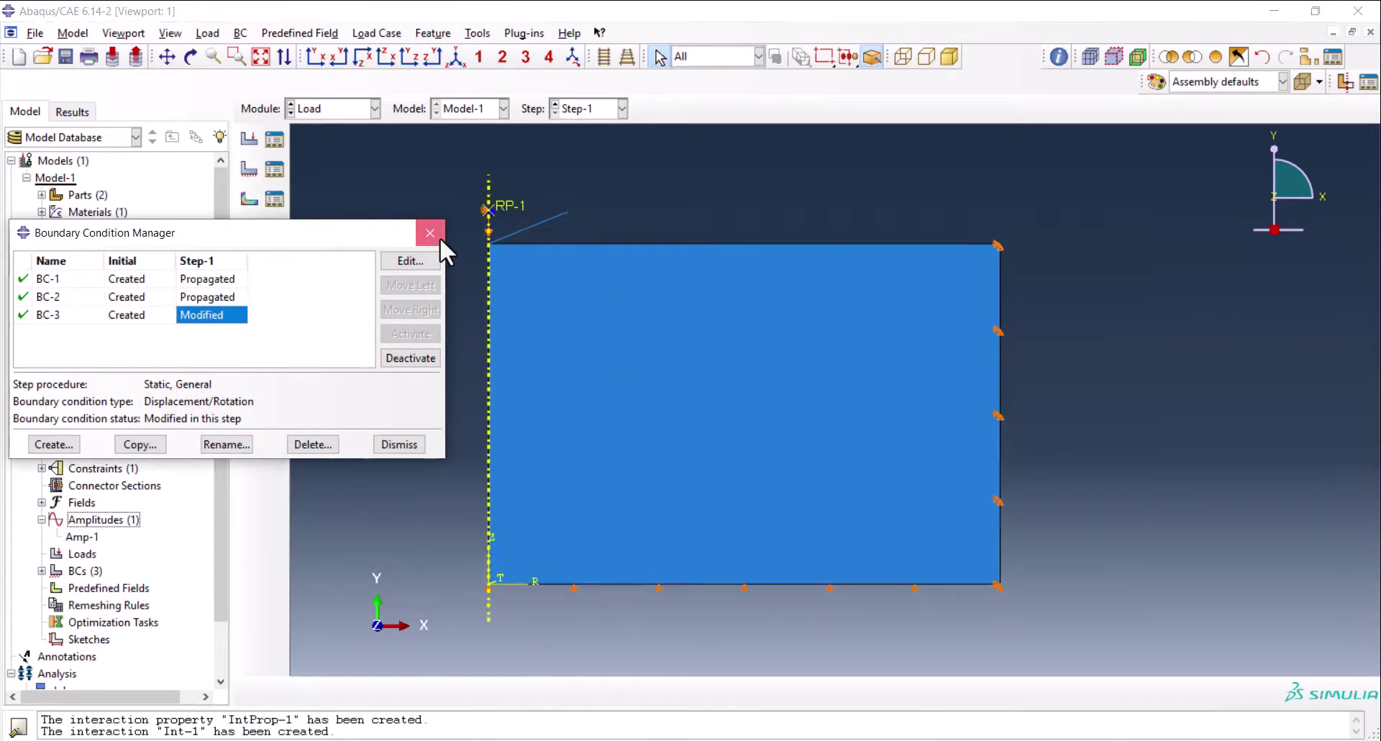
pyautogui.click(430, 233)
# Switch to the Mesh module and make the spicment part the object for meshing
pyautogui.click(336, 109)
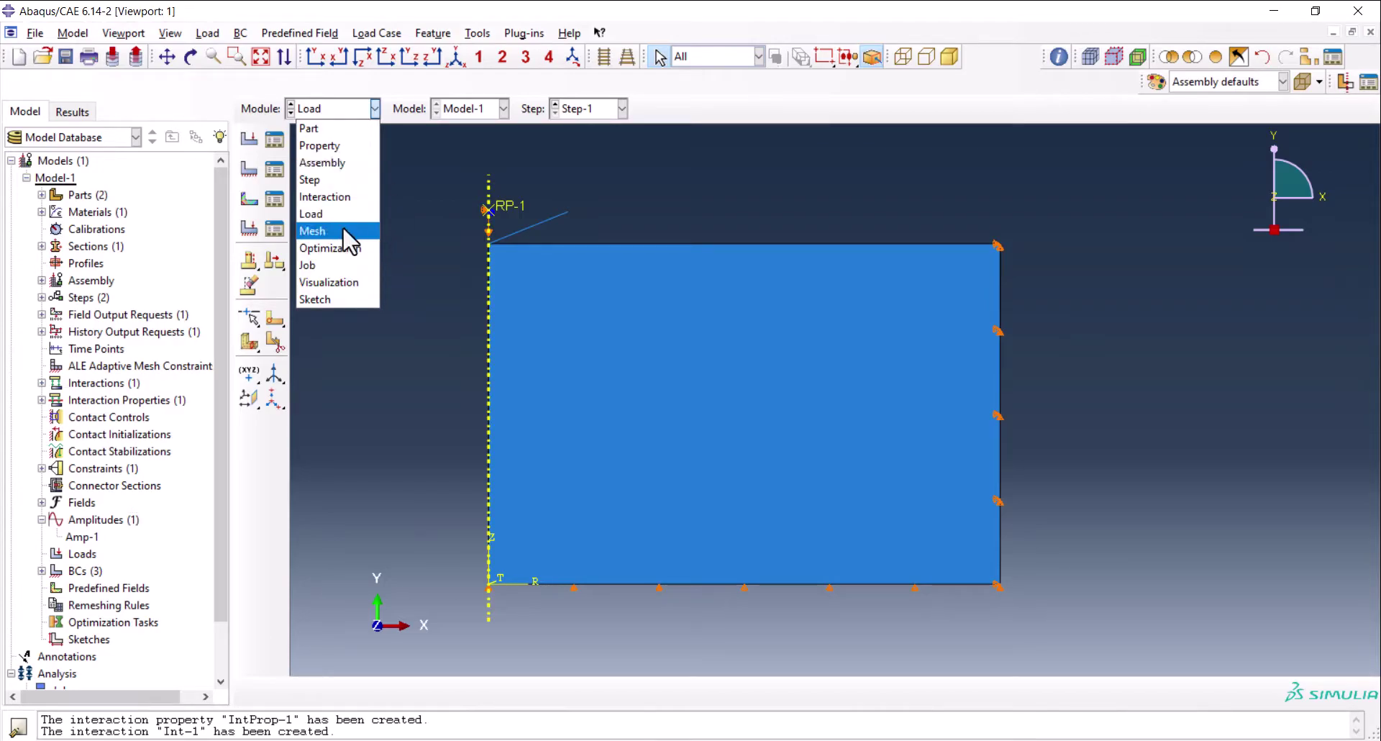
pyautogui.click(317, 231)
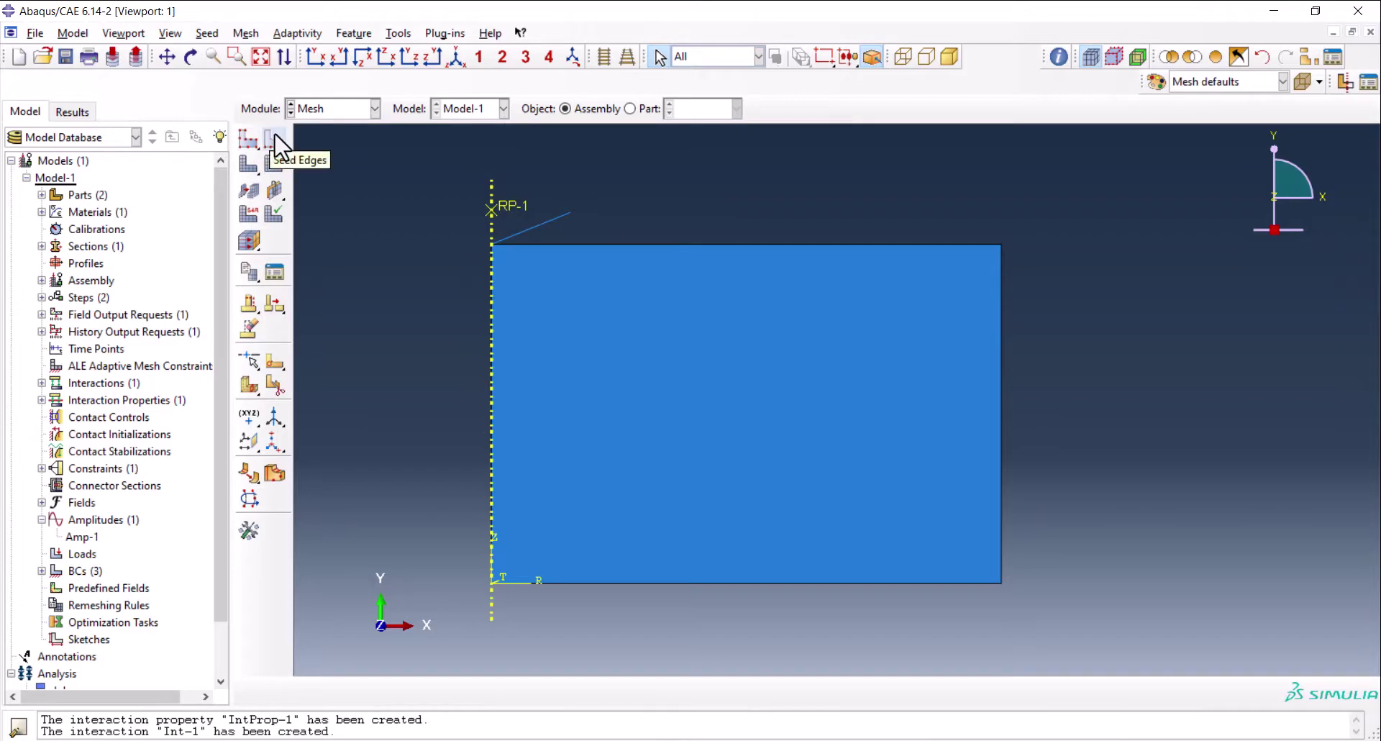
pyautogui.click(275, 133)
pyautogui.click(697, 417)
pyautogui.click(630, 108)
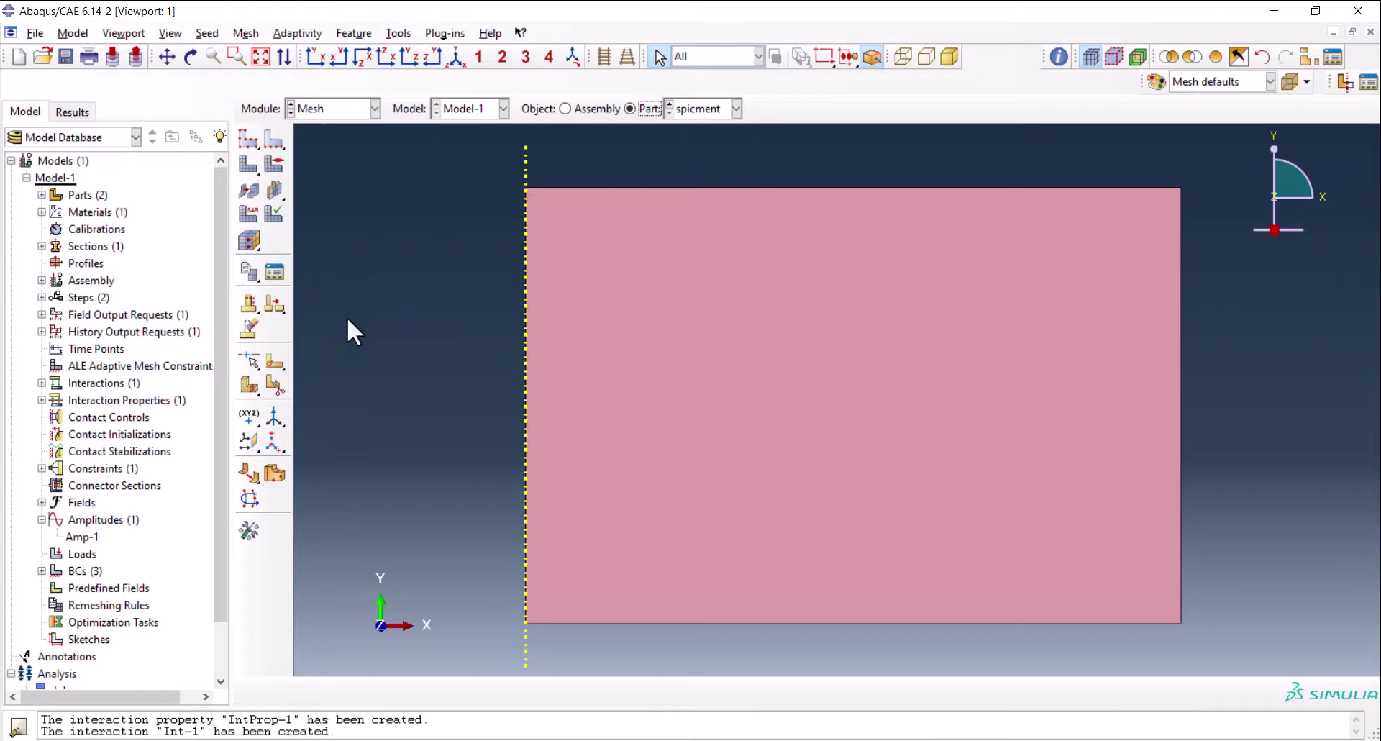
# Start local seeding of the specimen's top and bottom edges with single bias, flipping both so the seeds refine toward the symmetry axis
pyautogui.click(274, 139)
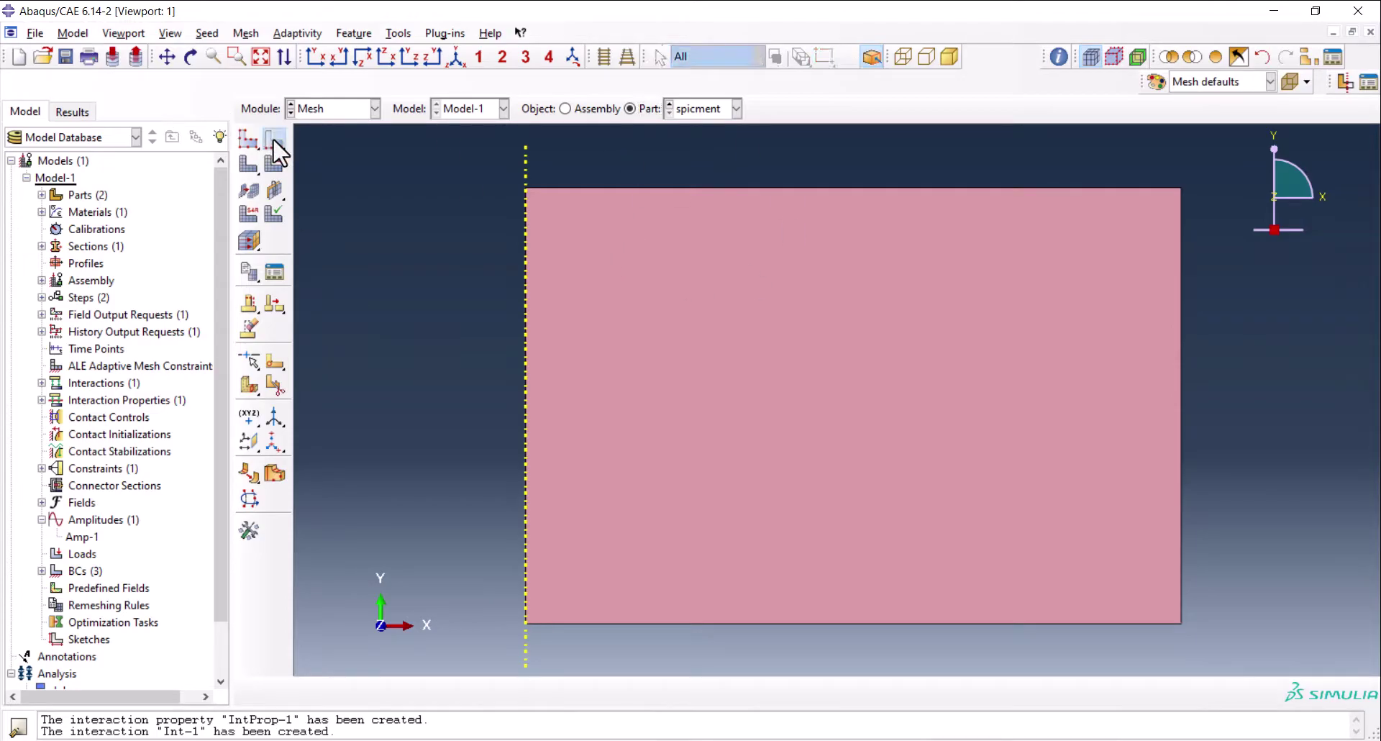
pyautogui.click(758, 184)
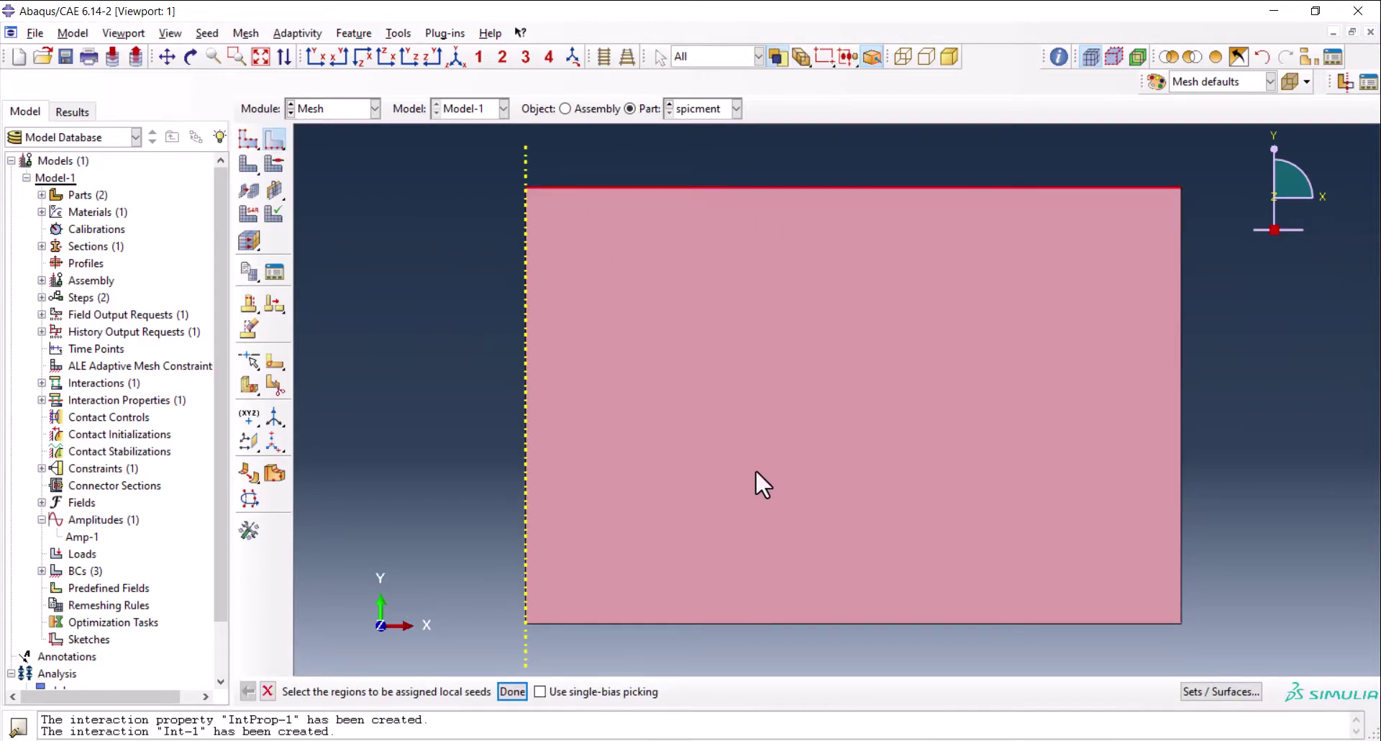
pyautogui.keyDown('shift'); pyautogui.click(749, 623); pyautogui.keyUp('shift')
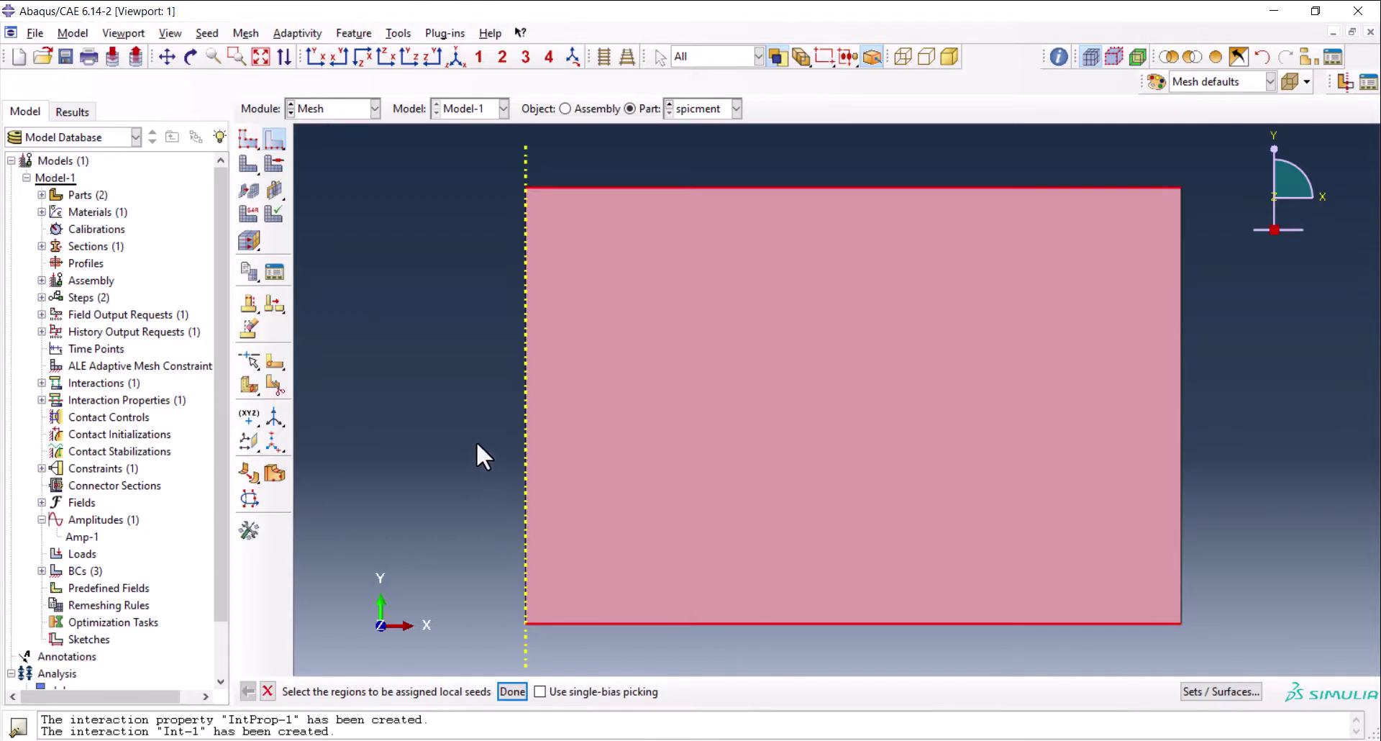
pyautogui.middleClick(449, 435)
pyautogui.click(377, 173)
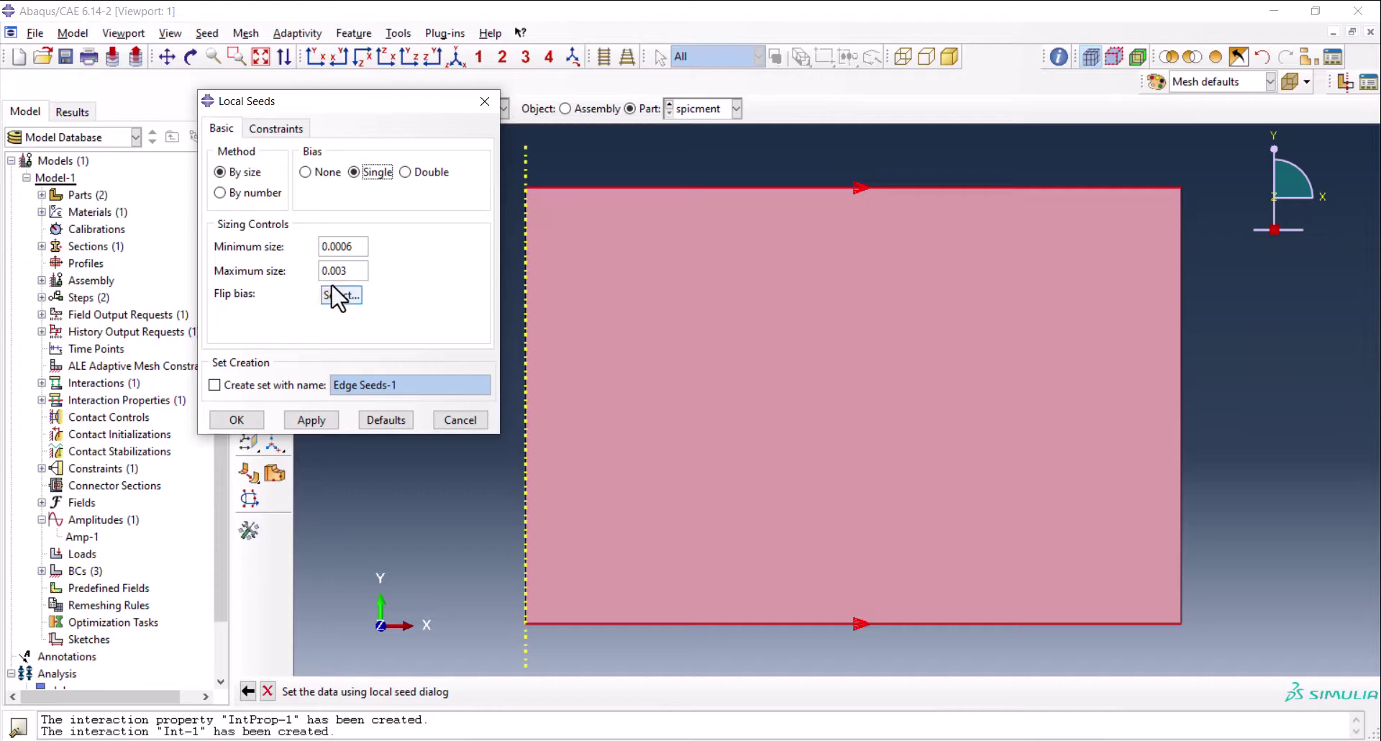
pyautogui.click(341, 295)
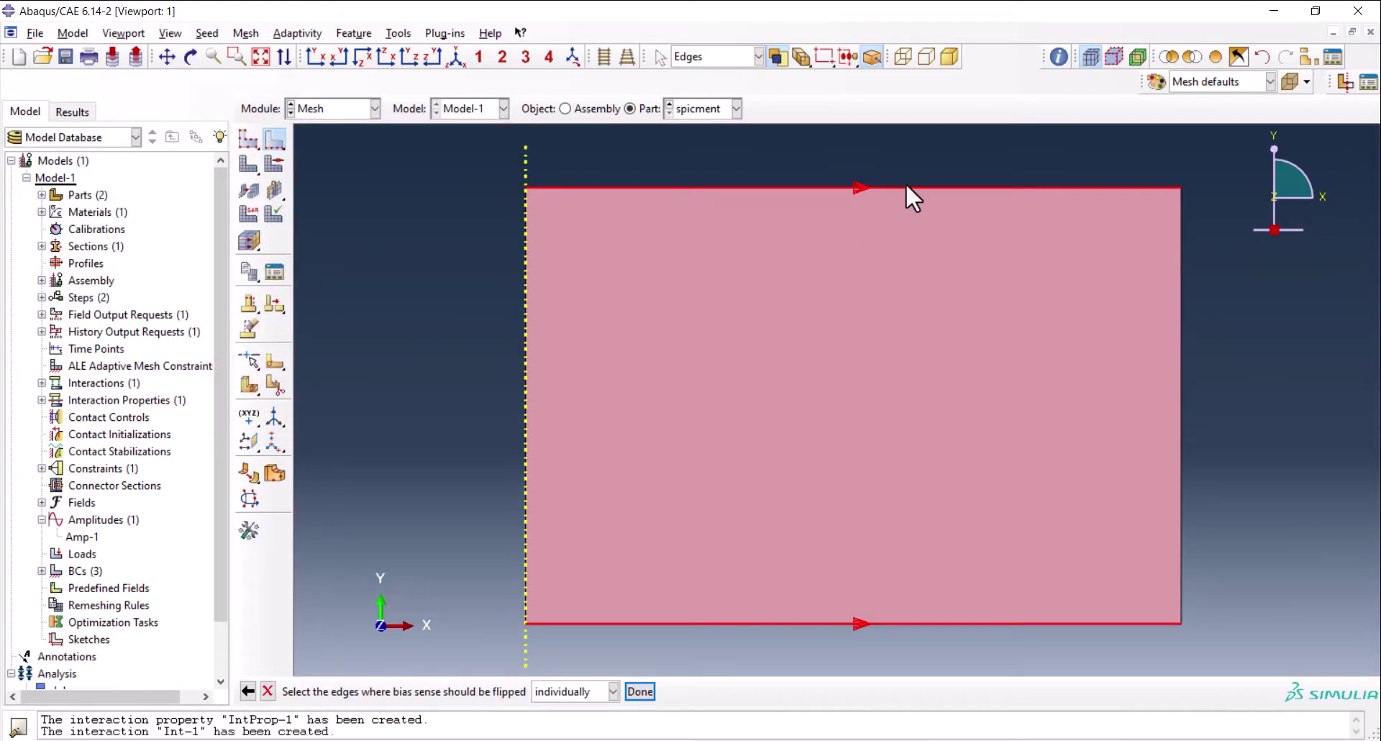
pyautogui.click(852, 623)
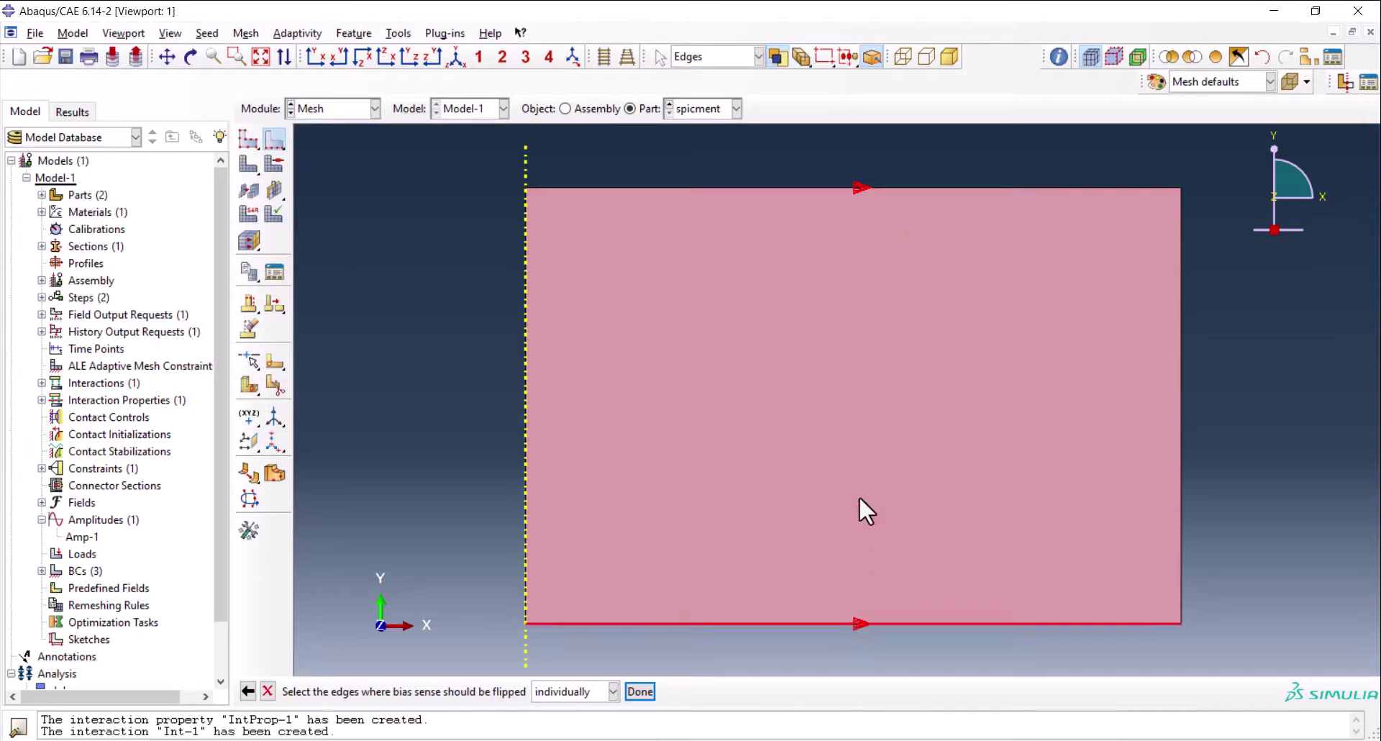
pyautogui.click(878, 190)
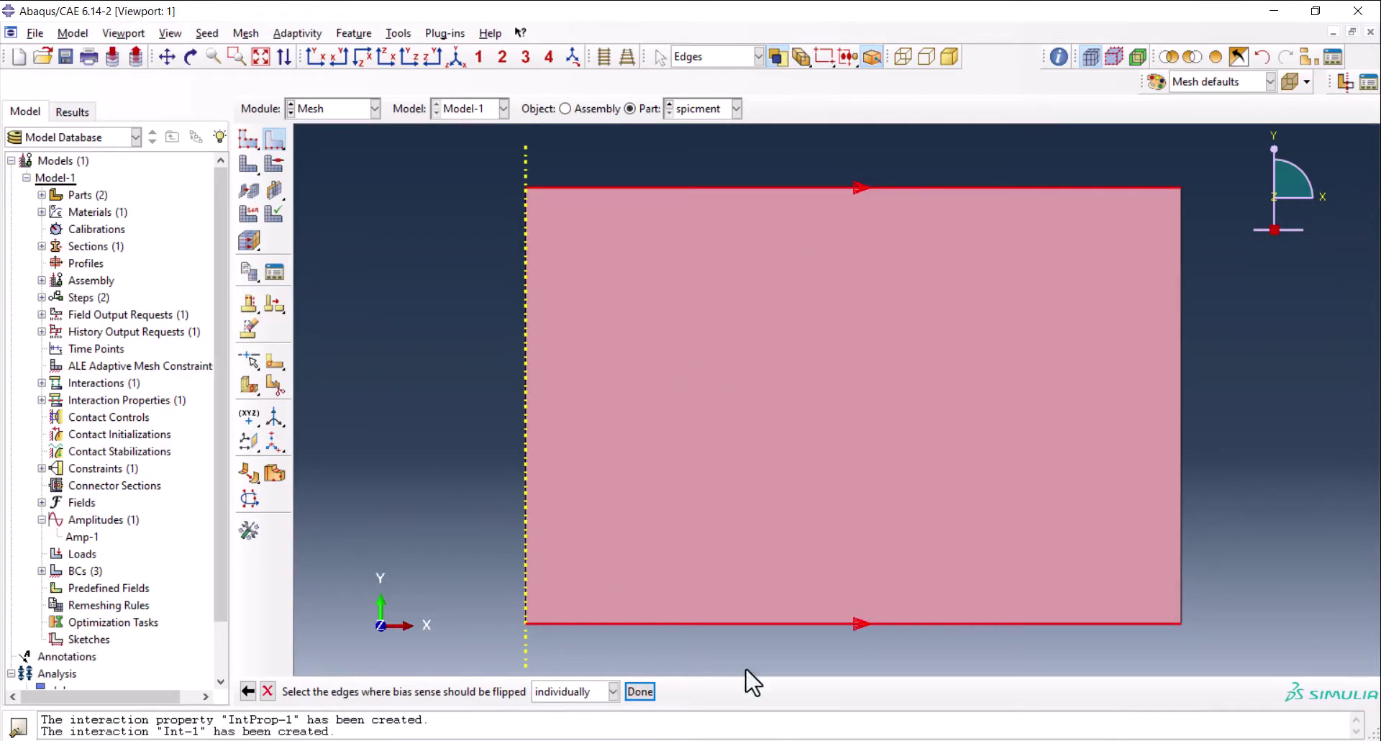
pyautogui.middleClick(804, 436)
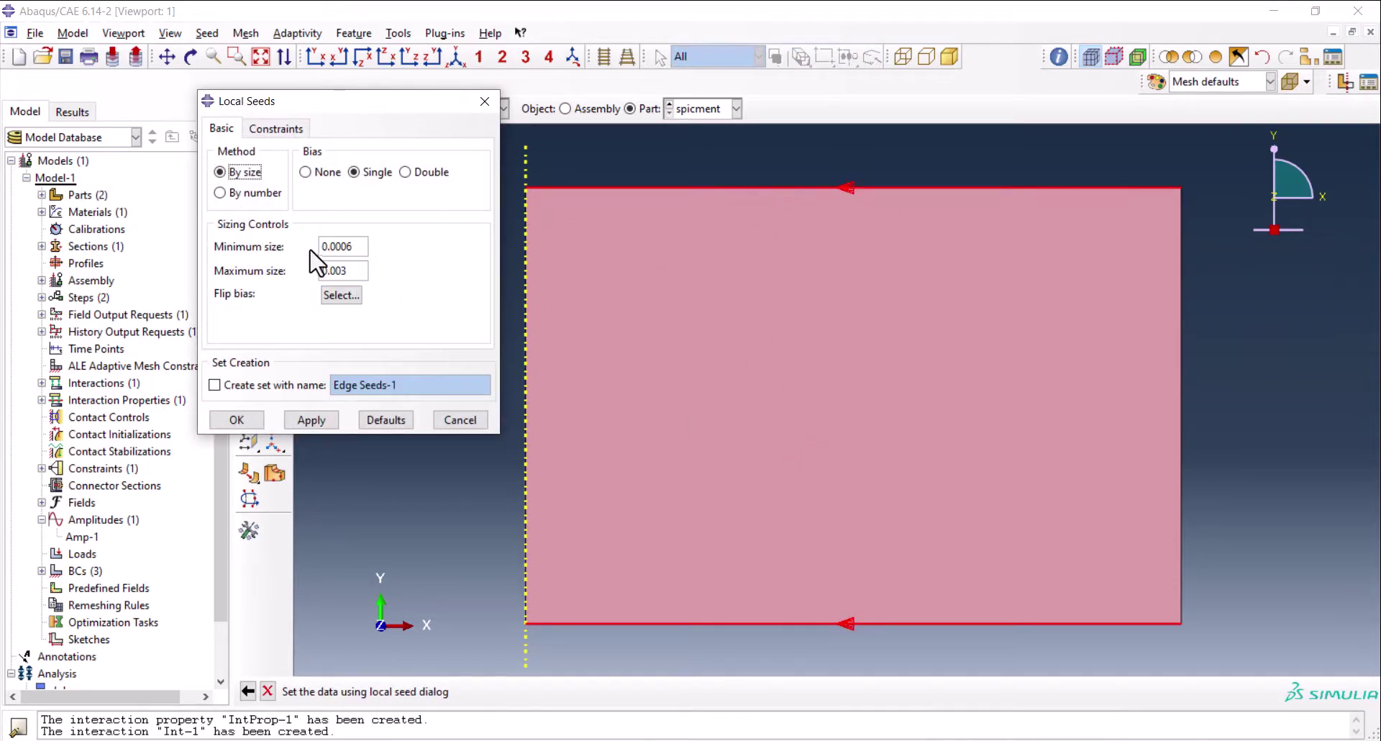
# Seed the selected horizontal edges by number with 60 elements and a bias ratio of 5
pyautogui.click(256, 192)
pyautogui.doubleClick(349, 247)
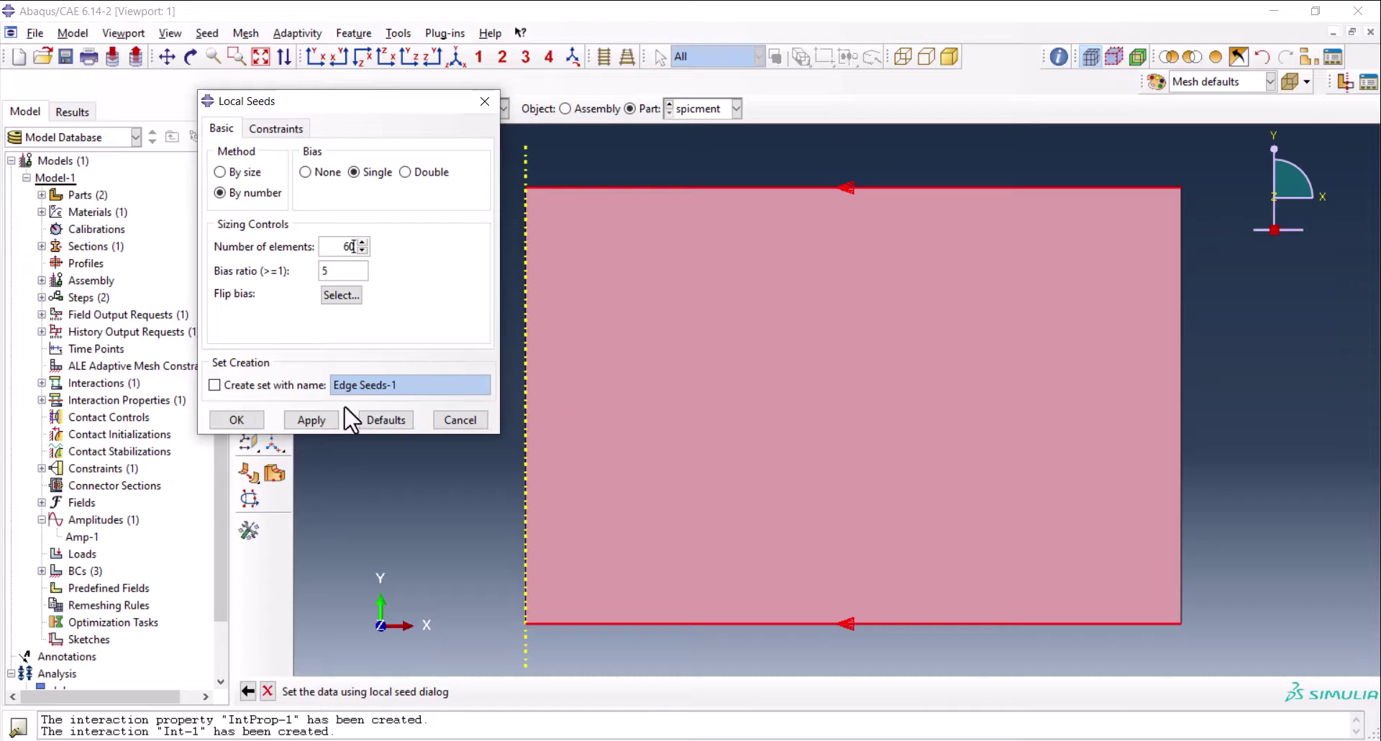
pyautogui.click(254, 420)
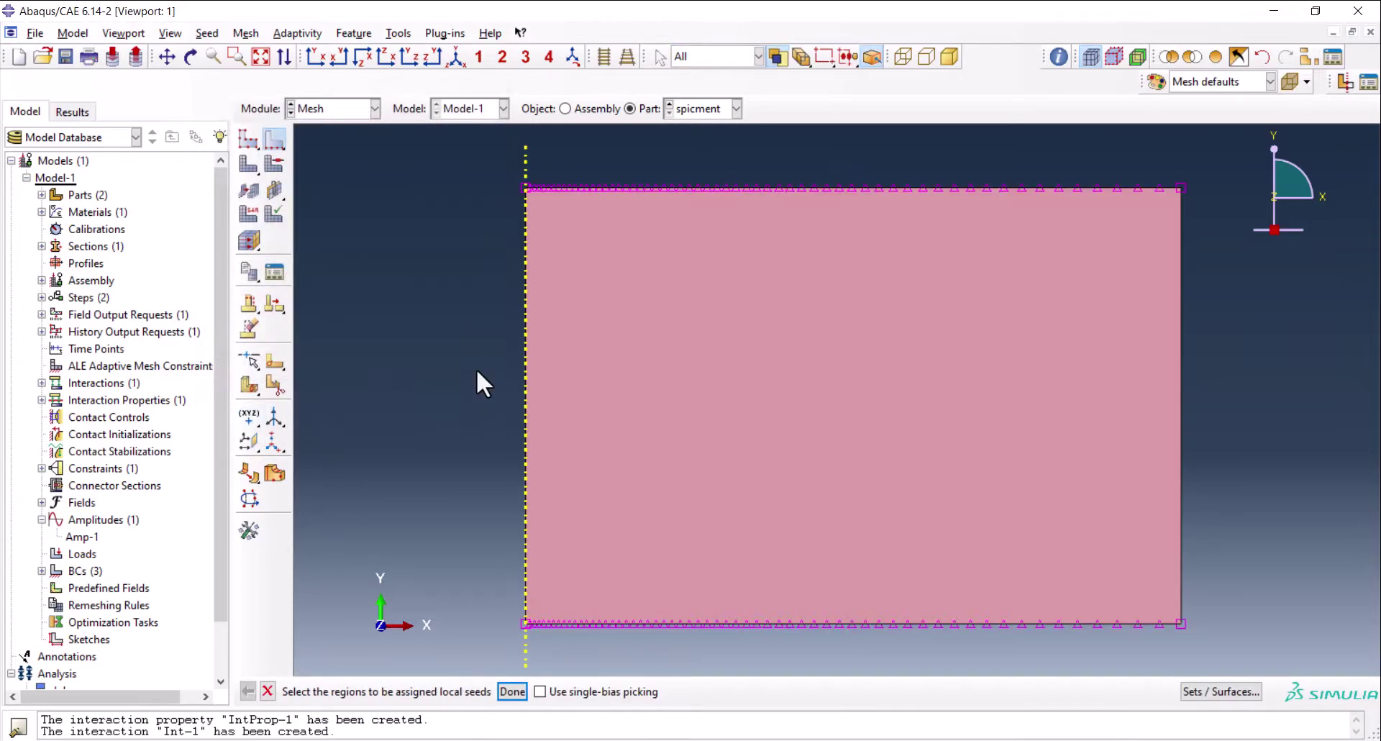
pyautogui.click(523, 282)
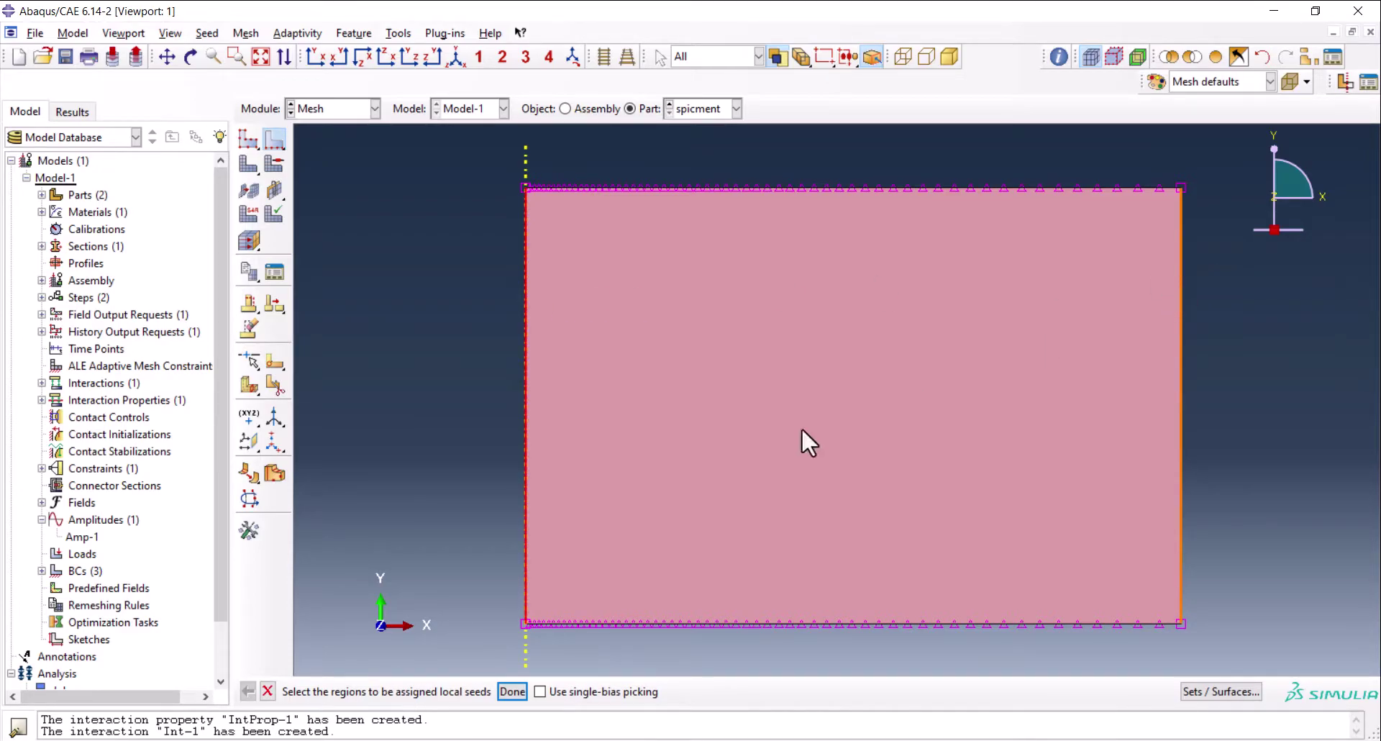
pyautogui.middleClick(416, 338)
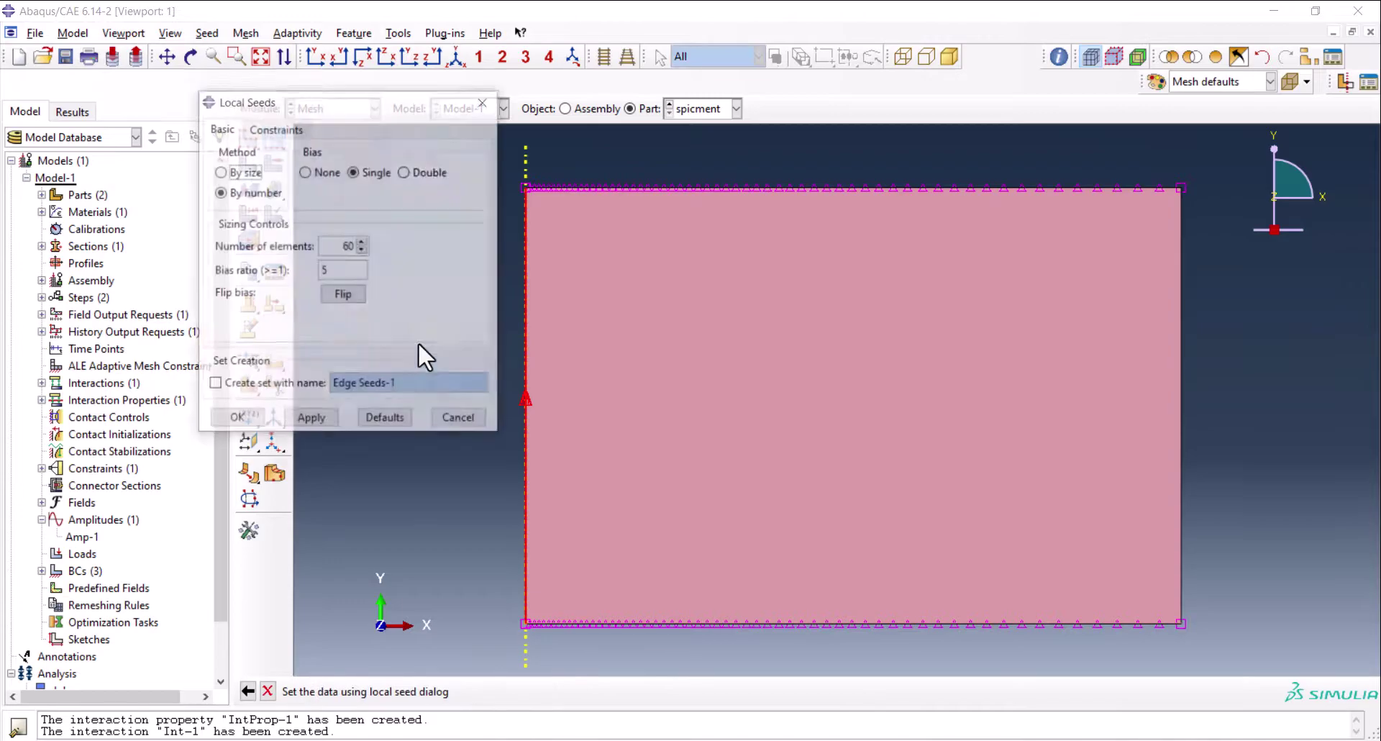
pyautogui.click(485, 101)
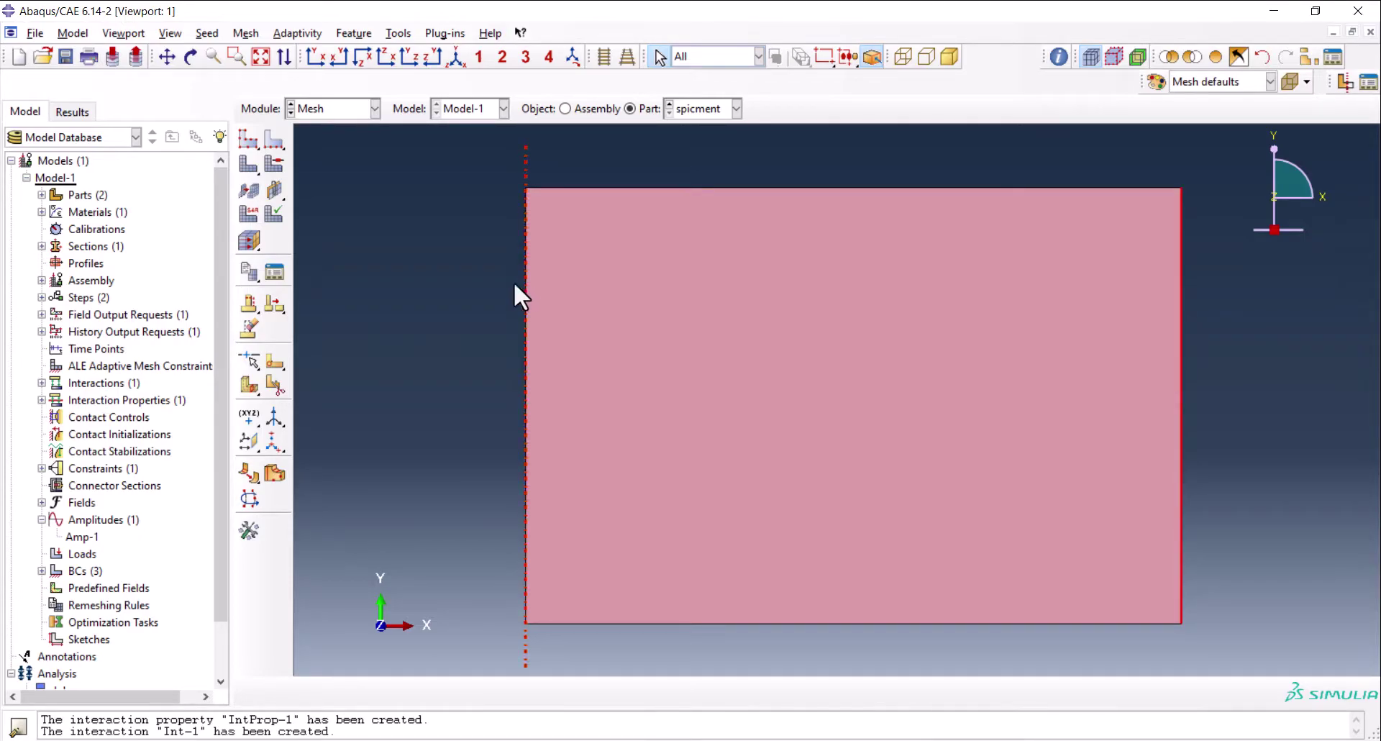
# Seed the specimen's two vertical edges with 40 elements and single bias ratio 5, finer toward the top, and mesh the part
pyautogui.click(546, 287)
pyautogui.moveTo(826, 170); pyautogui.dragTo(1088, 608)
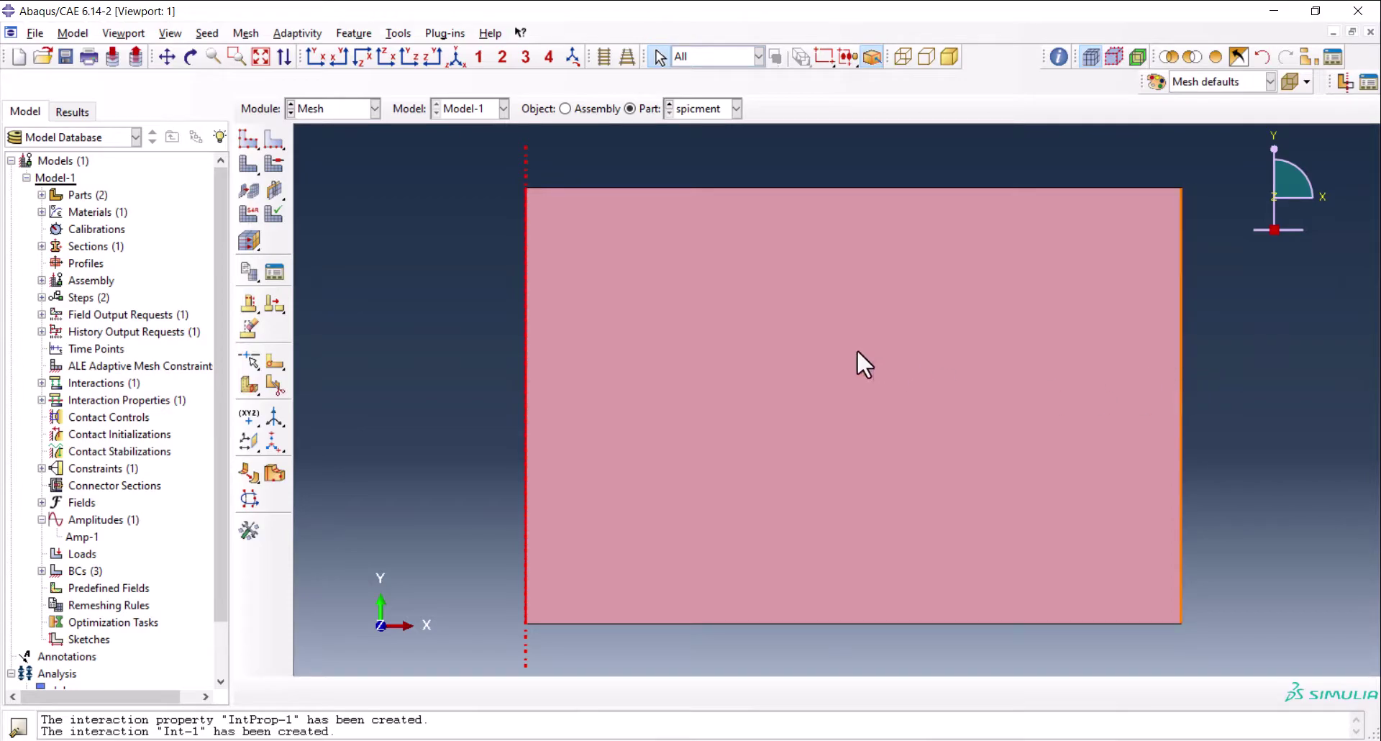
pyautogui.click(273, 141)
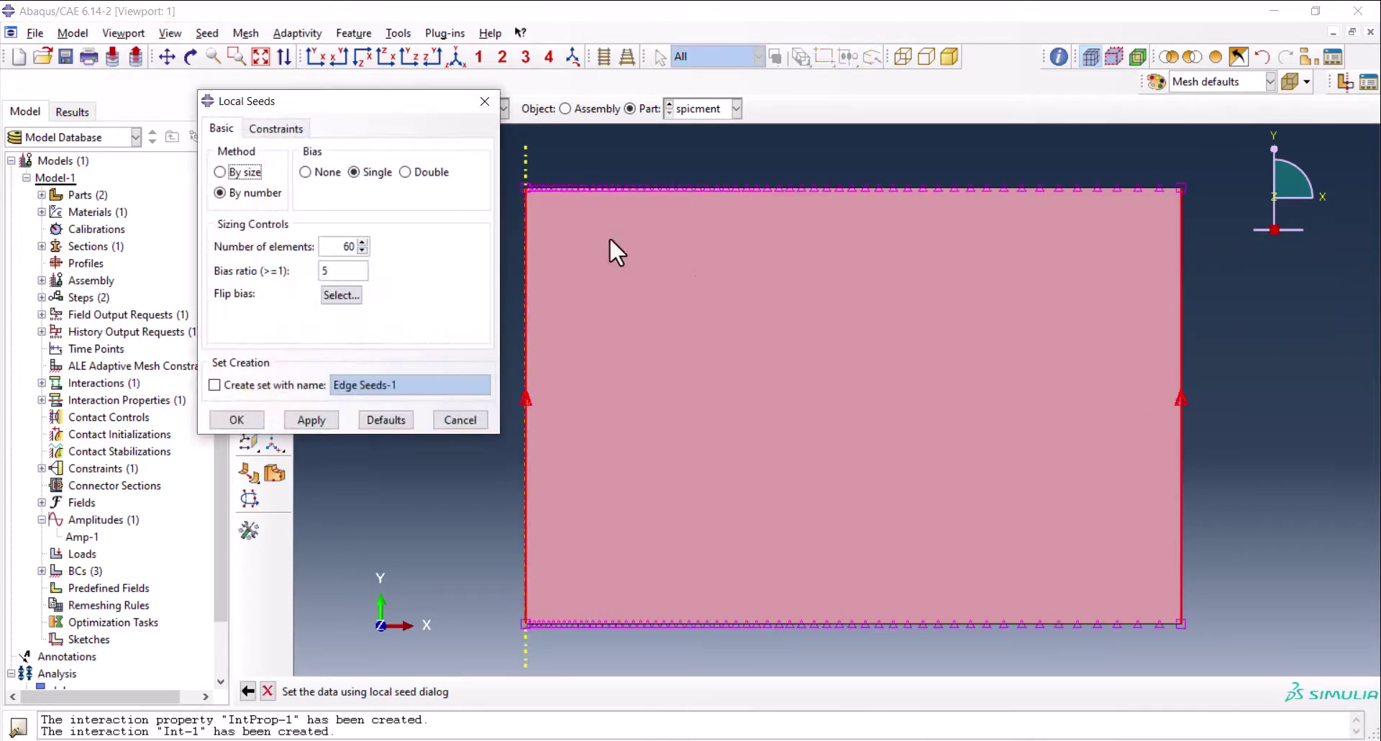
pyautogui.click(340, 248)
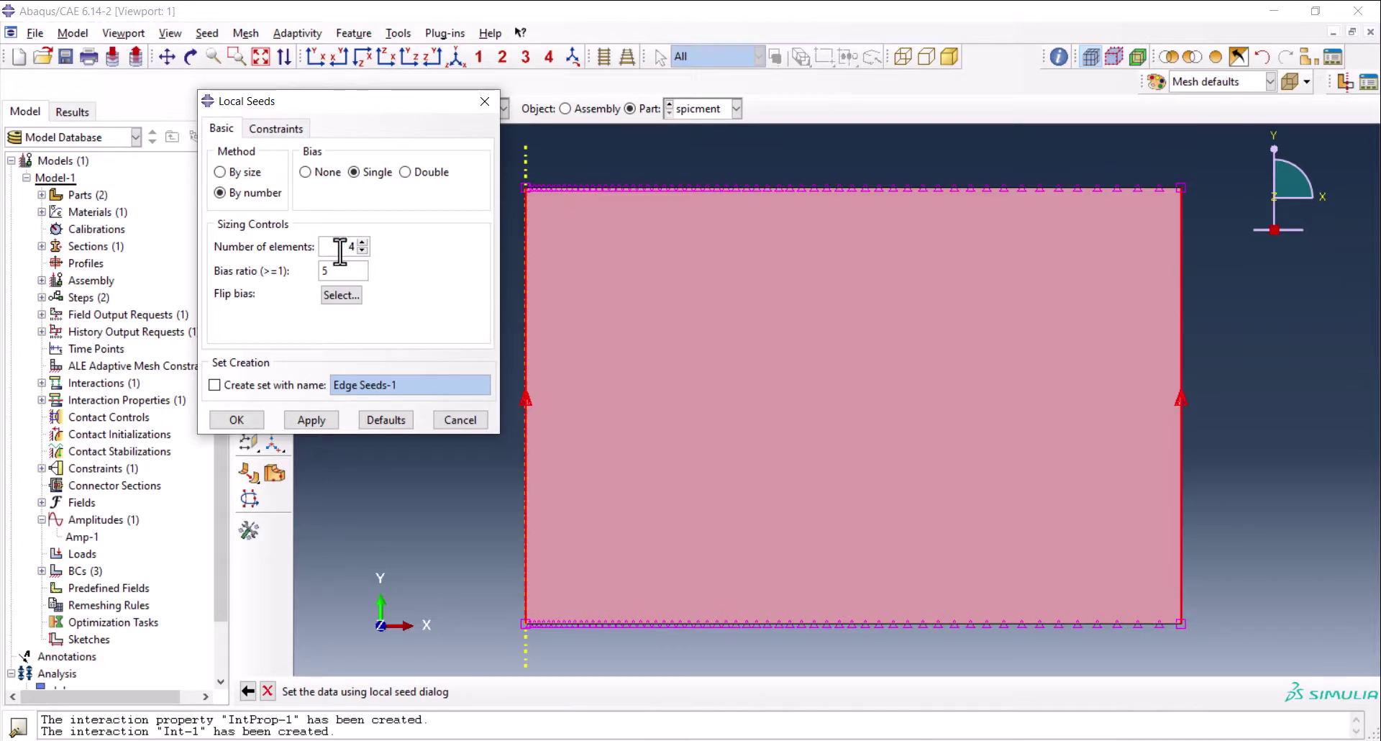
pyautogui.click(240, 420)
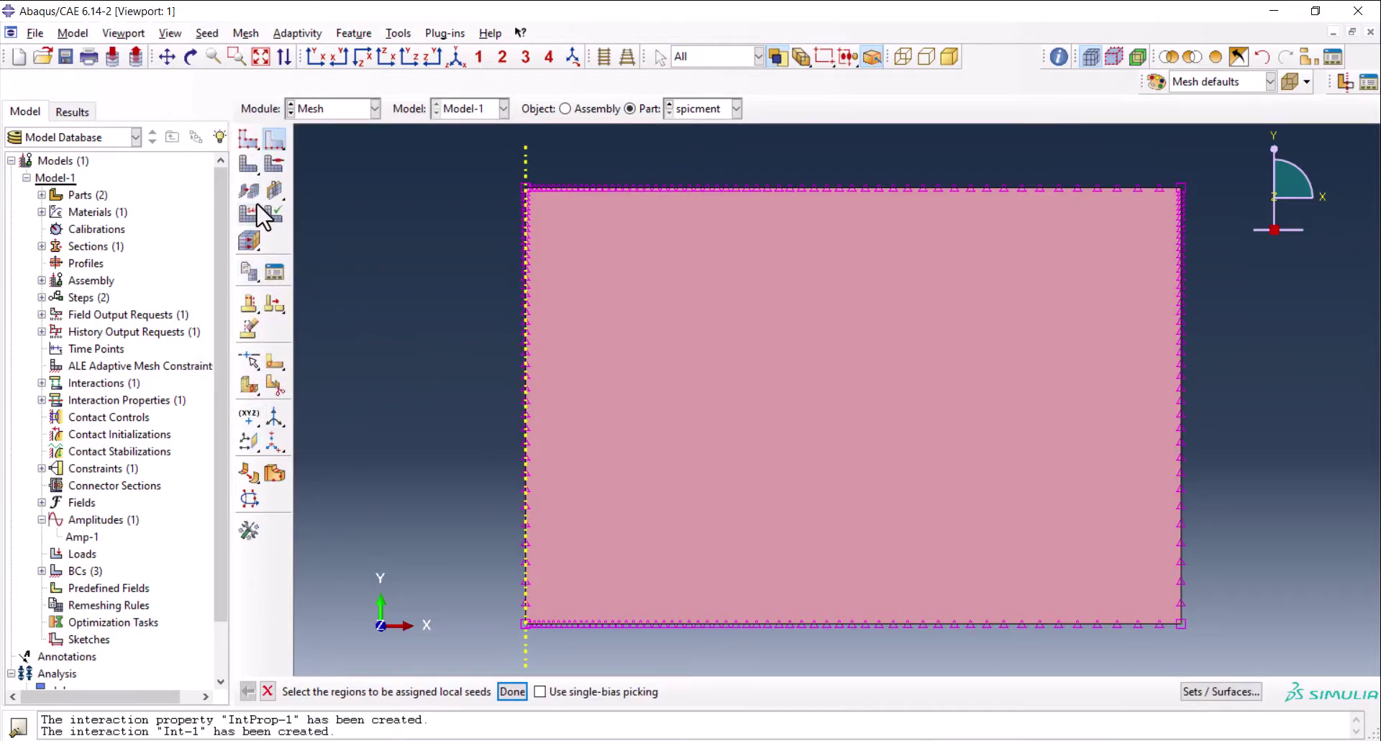
pyautogui.click(248, 164)
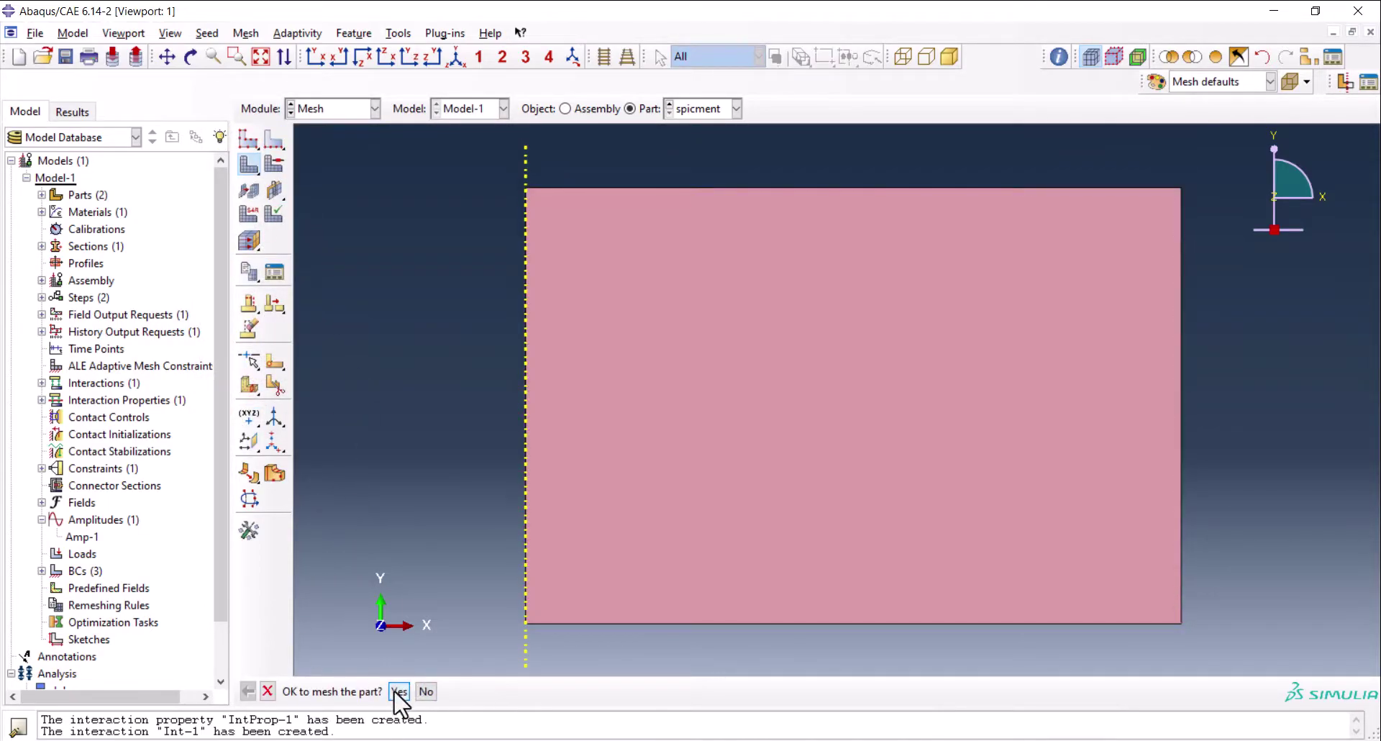
pyautogui.click(398, 692)
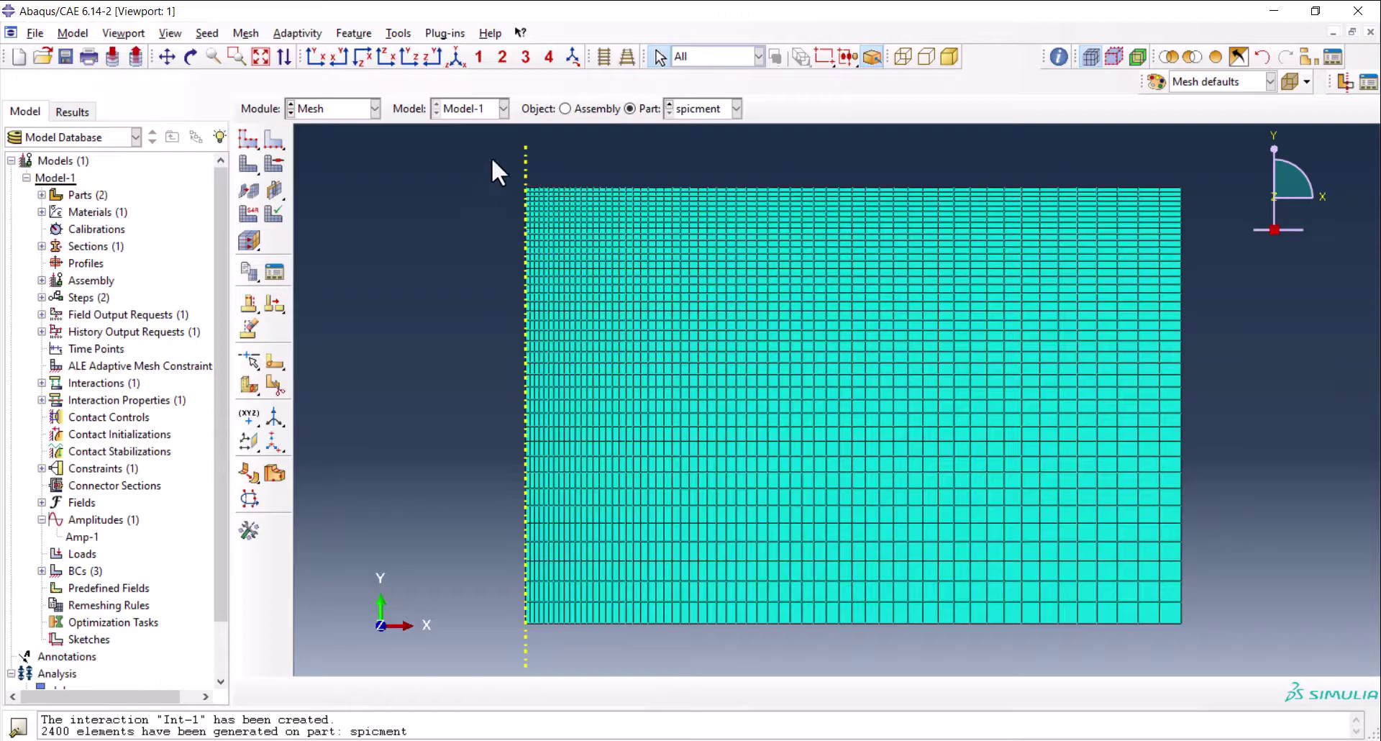
# Examine the specimen mesh in the assembly, especially its refinement beneath the indenter tip
pyautogui.scroll(5, 496, 172)
pyautogui.click(577, 112)
pyautogui.scroll(3, 506, 252)
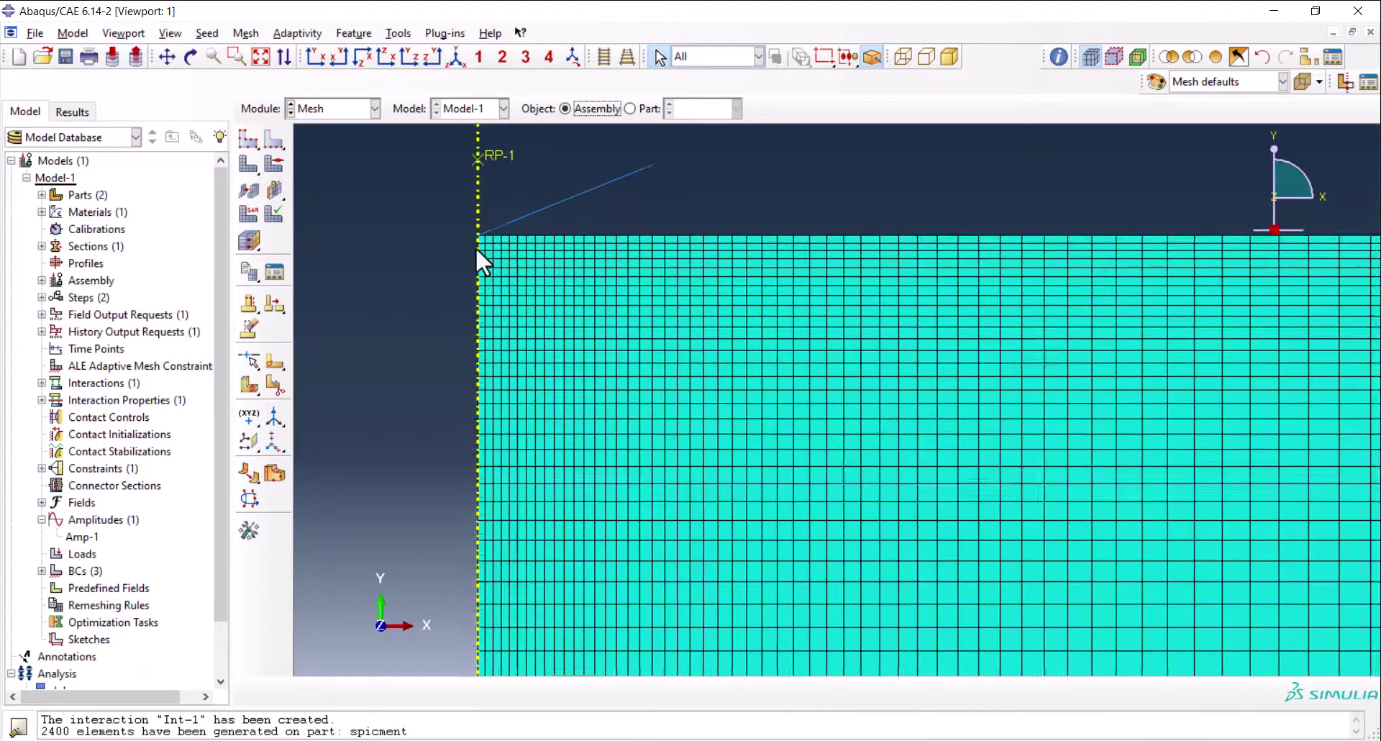
pyautogui.scroll(4, 634, 339)
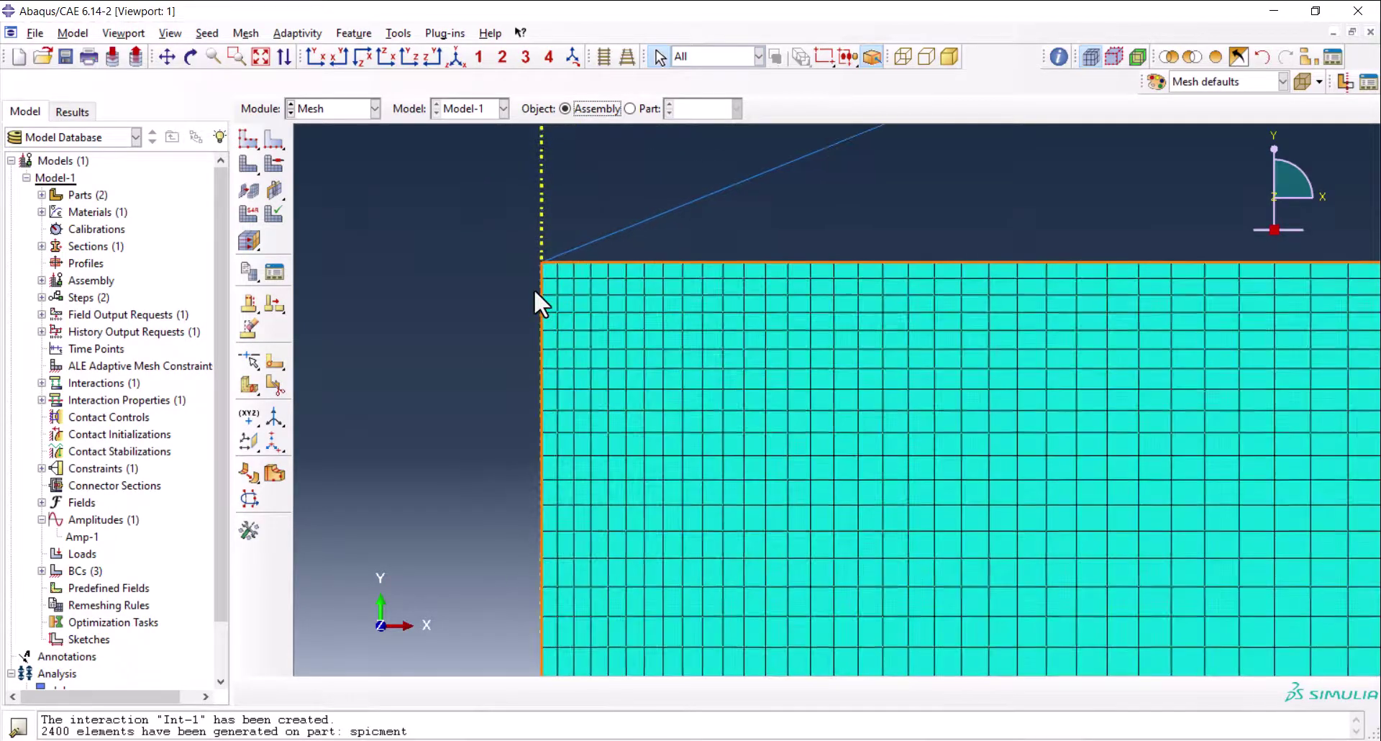
pyautogui.scroll(-4, 568, 296)
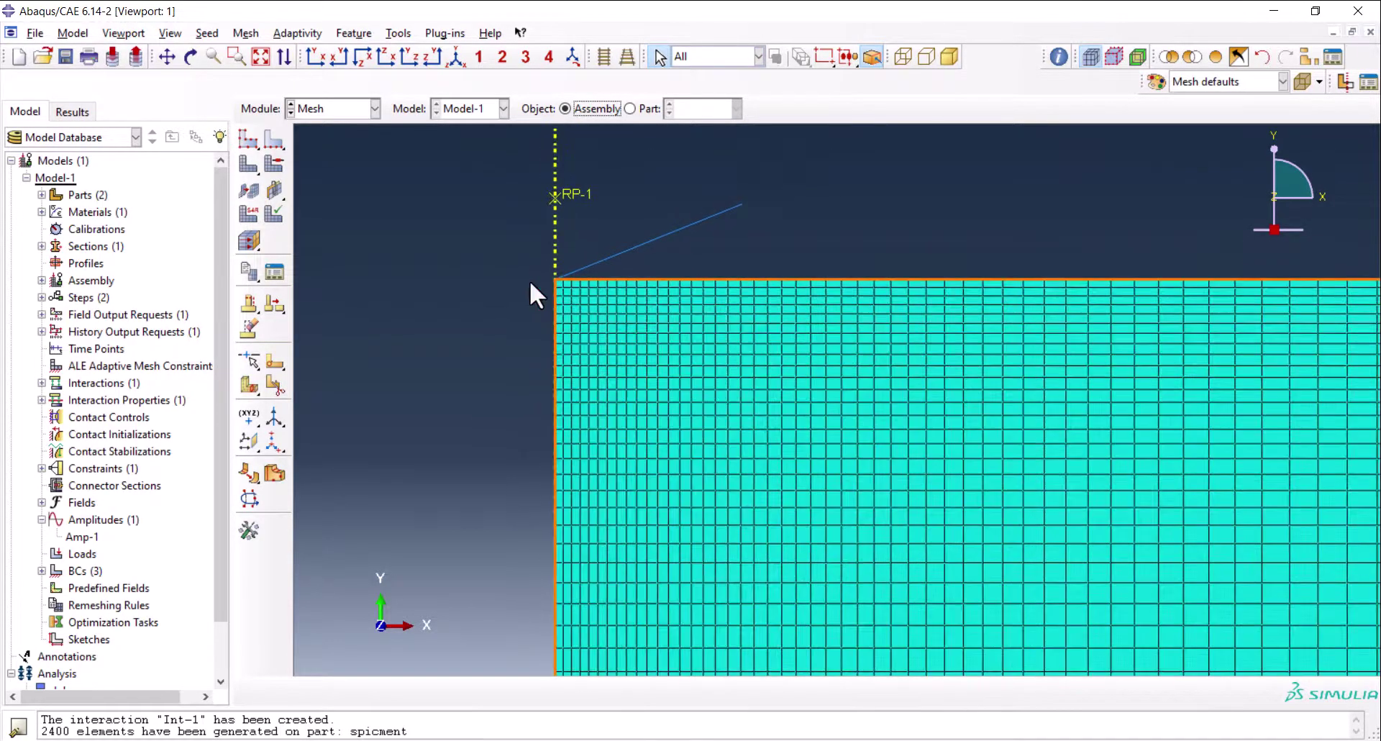
pyautogui.scroll(-2, 563, 284)
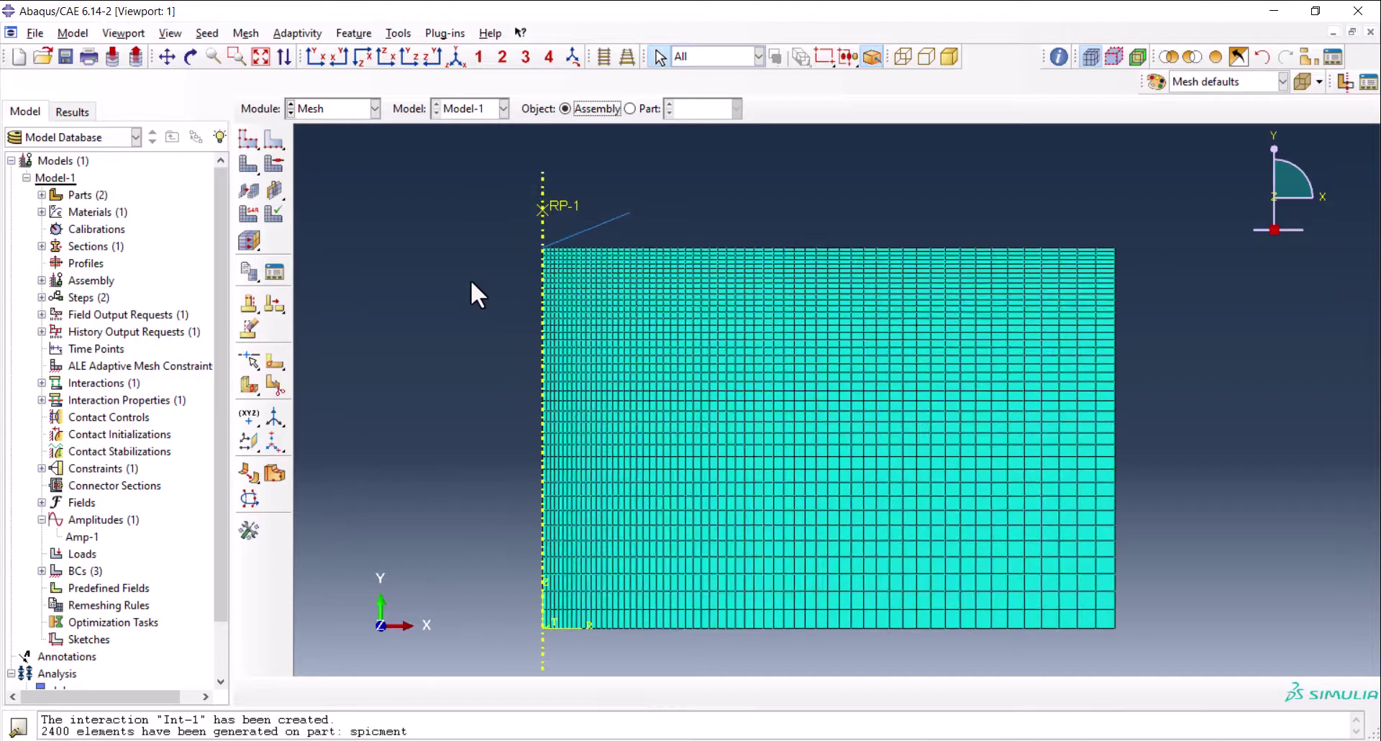
pyautogui.click(456, 56)
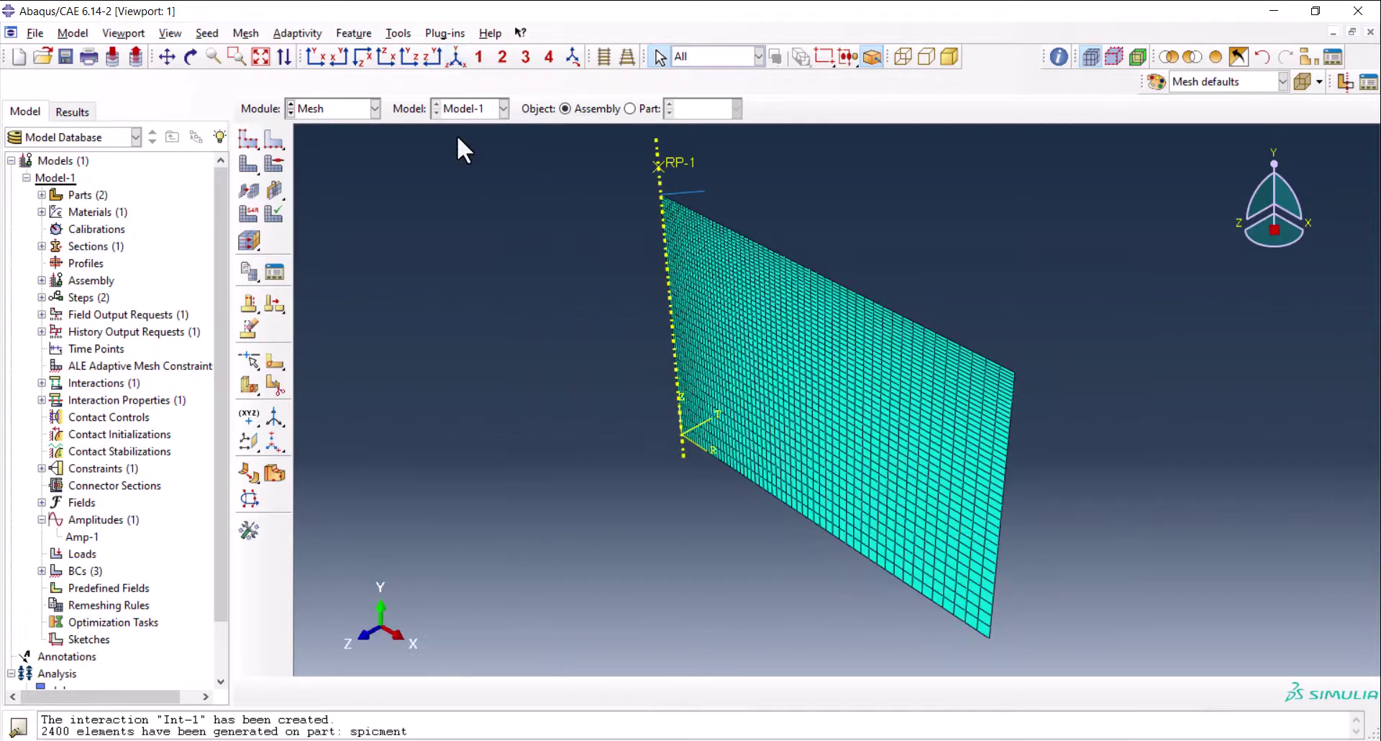
pyautogui.click(315, 56)
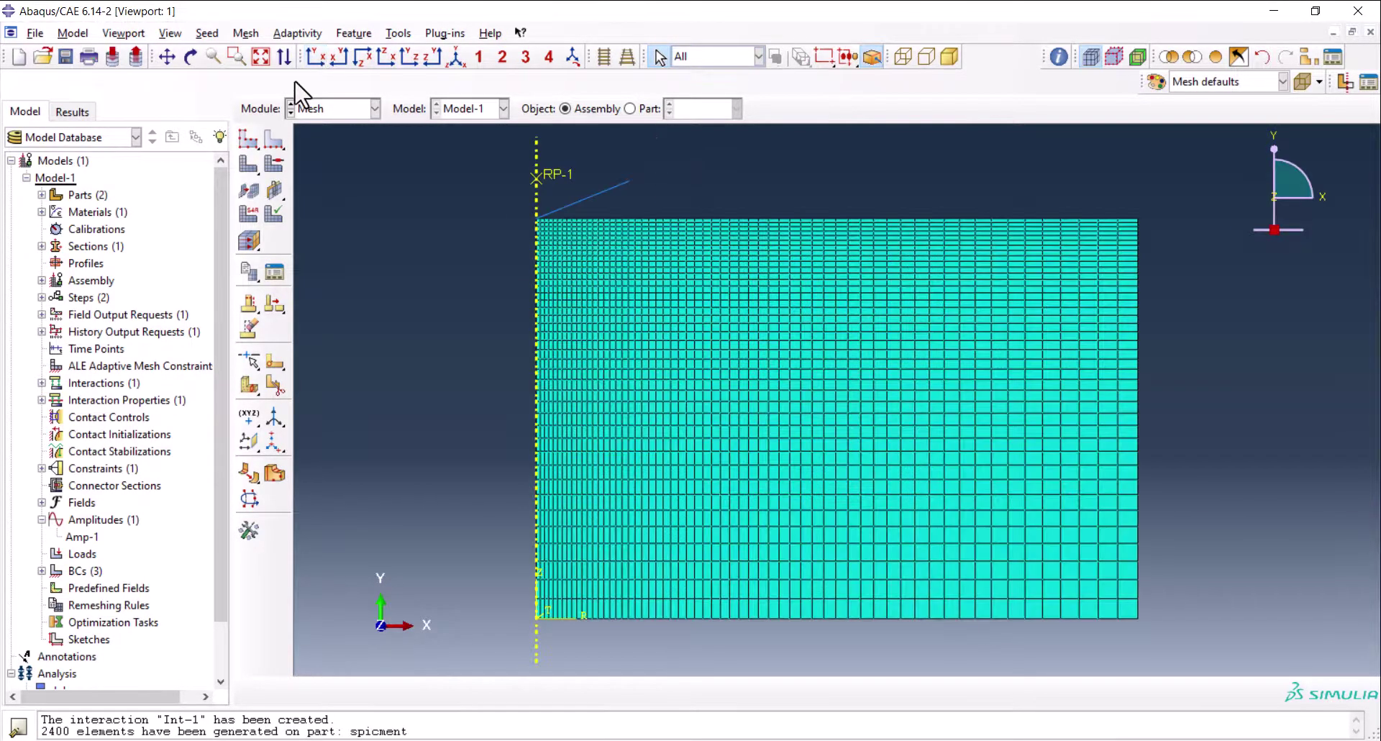
# Create a full-analysis job named indentationARIGID from Model-1 in the Job module, keeping the default settings
pyautogui.click(326, 111)
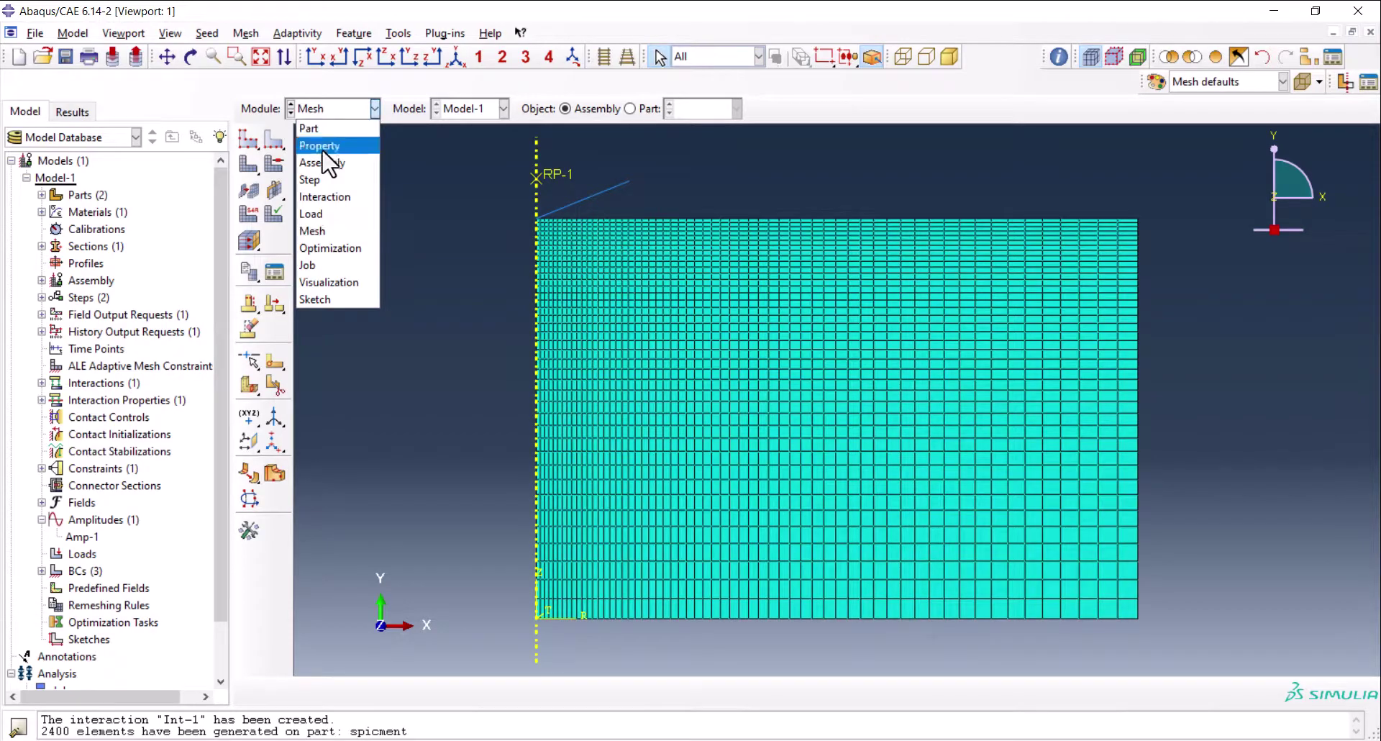
pyautogui.click(335, 265)
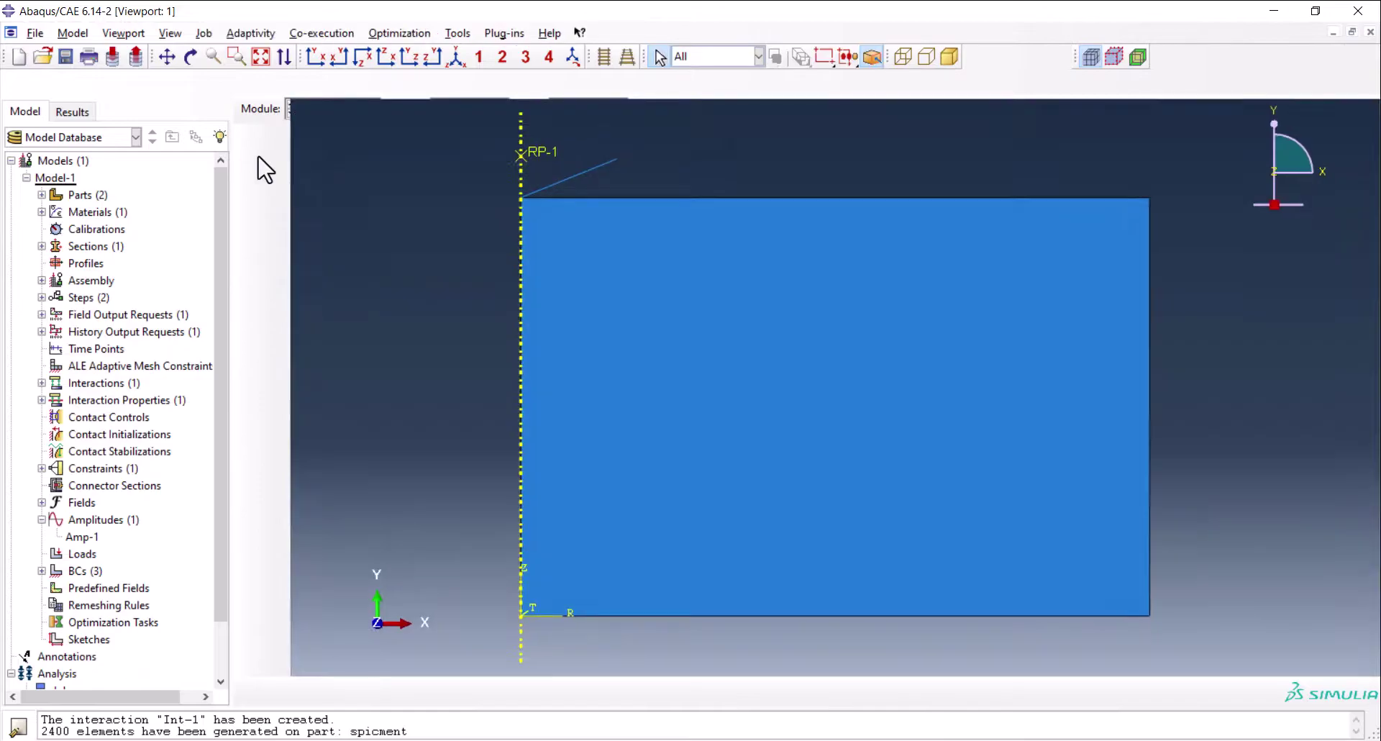
pyautogui.click(250, 112)
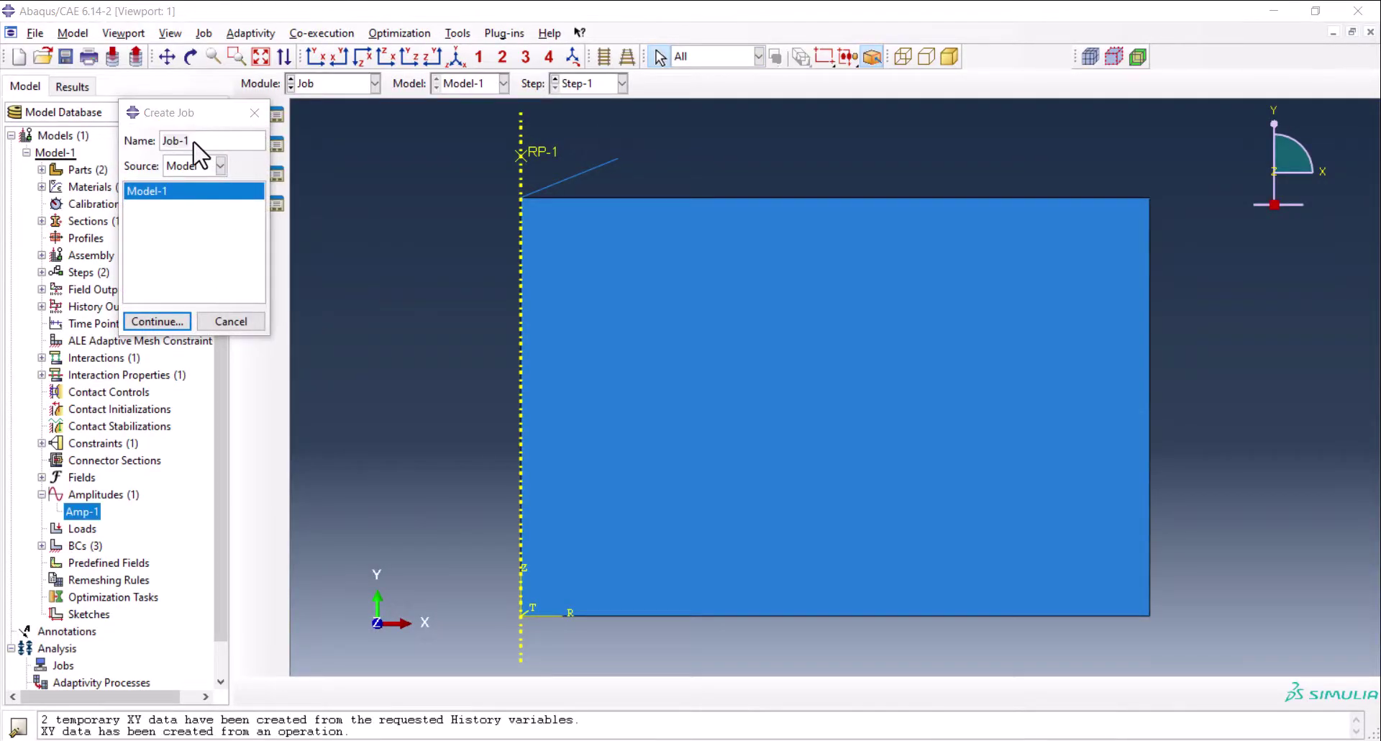
pyautogui.press('BackSpace')
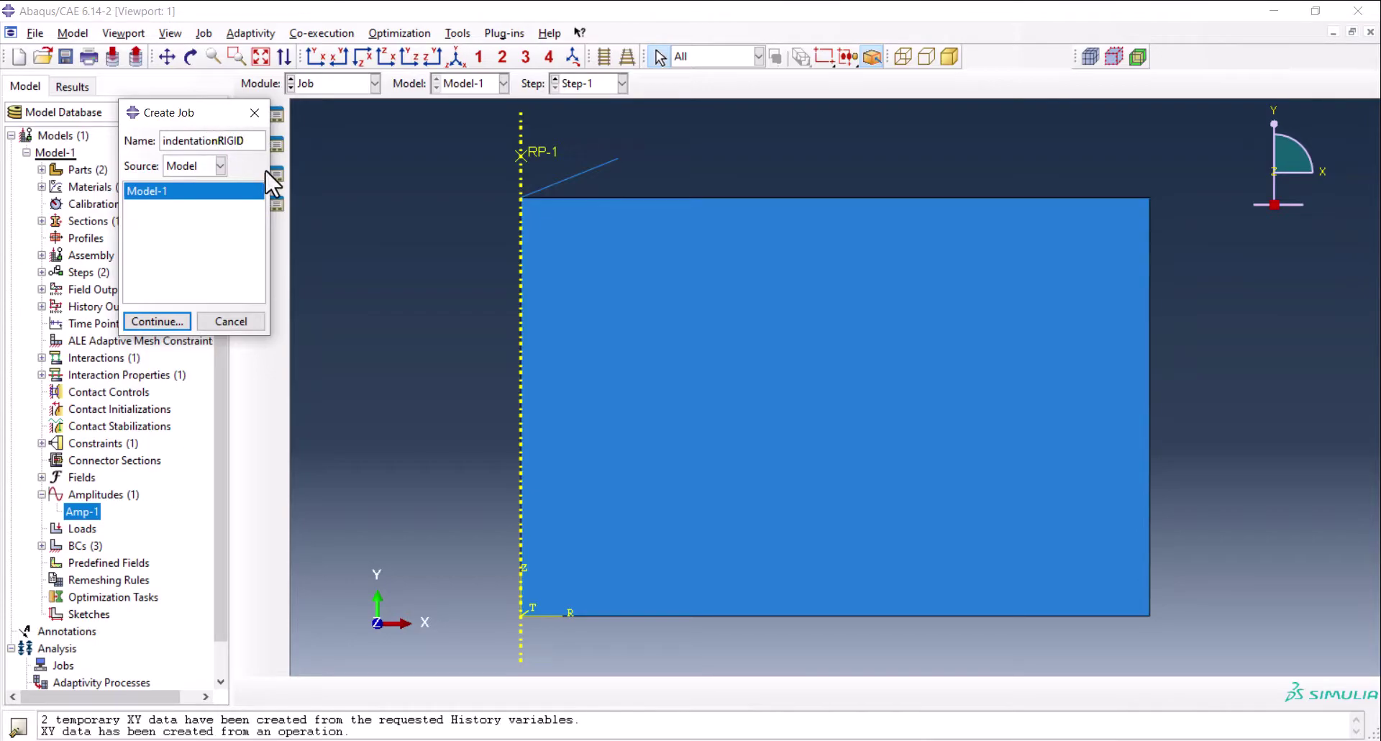
pyautogui.write('A')
pyautogui.click(163, 322)
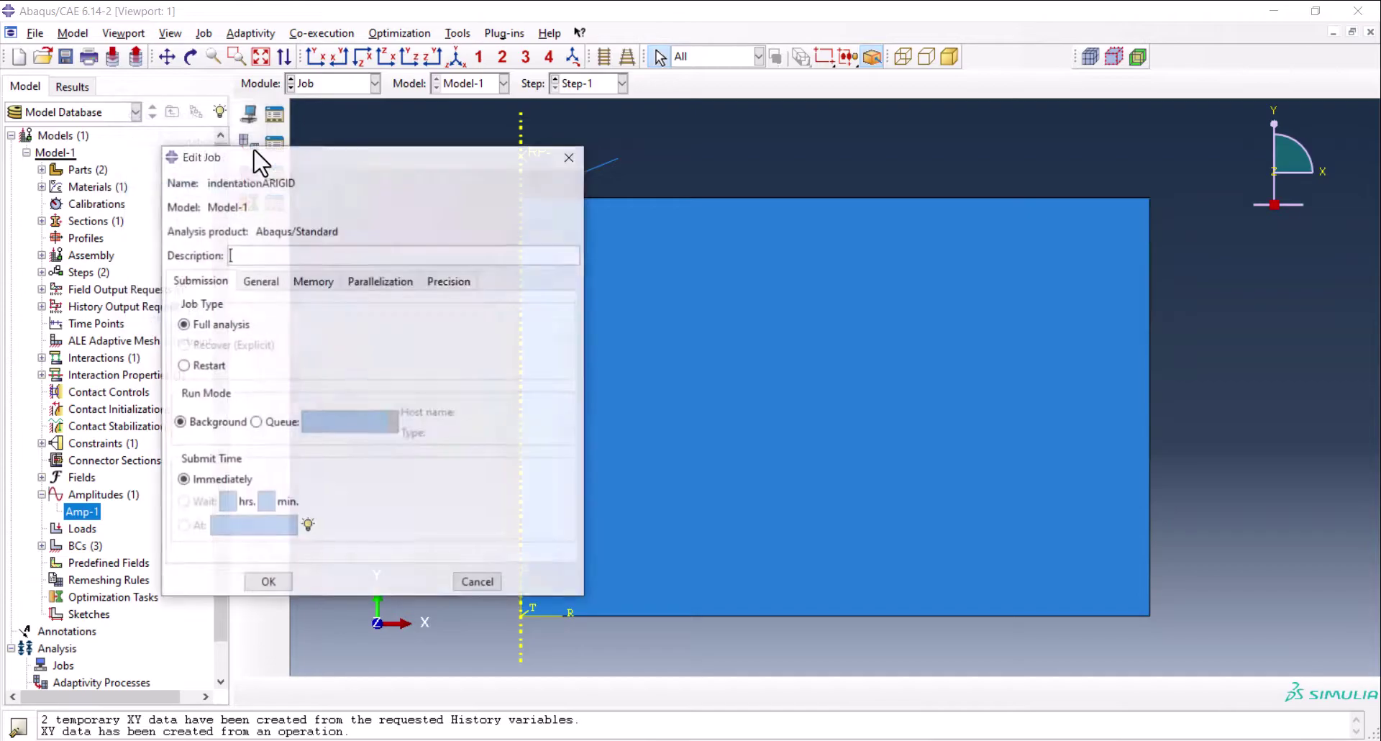
pyautogui.click(267, 583)
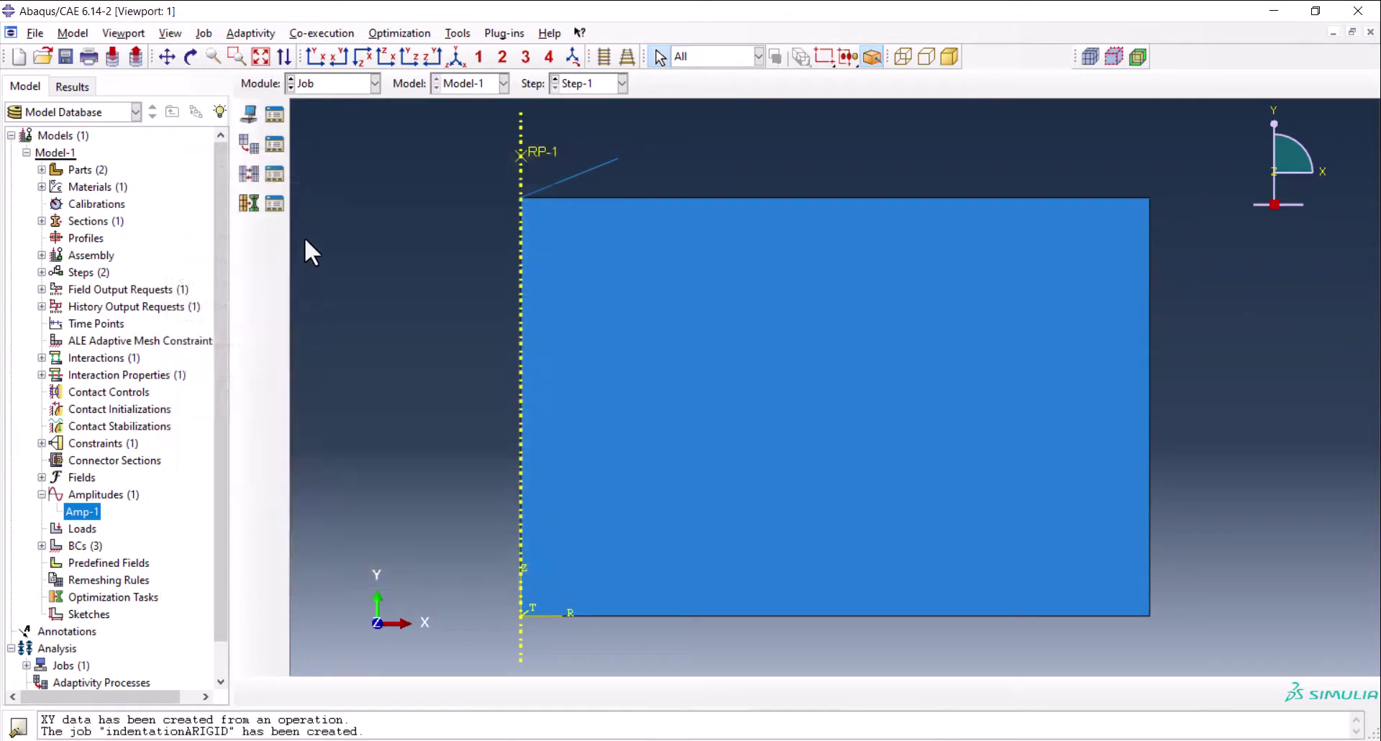
# Submit the indentationARIGID job for analysis
pyautogui.click(284, 115)
pyautogui.click(440, 286)
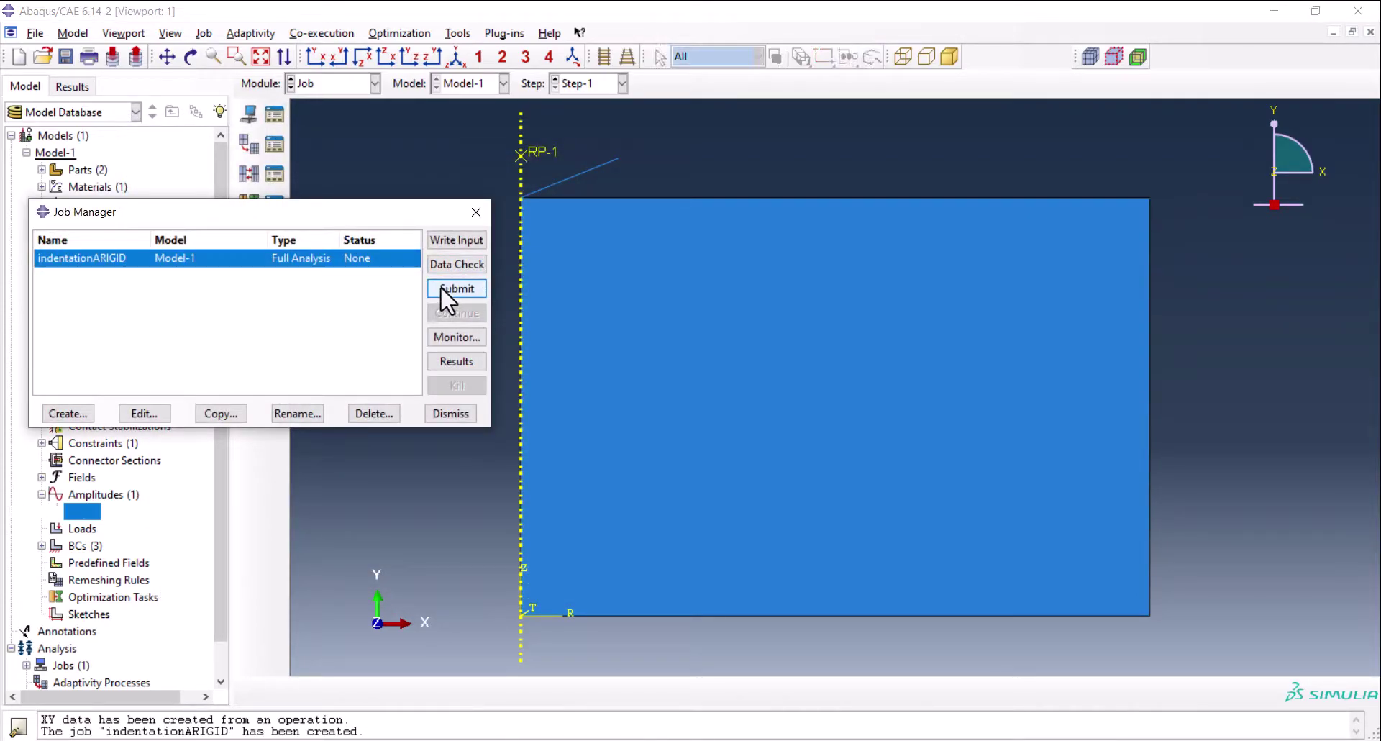
# Monitor the progress of the indentationARIGID job until the analysis ends
pyautogui.click(457, 337)
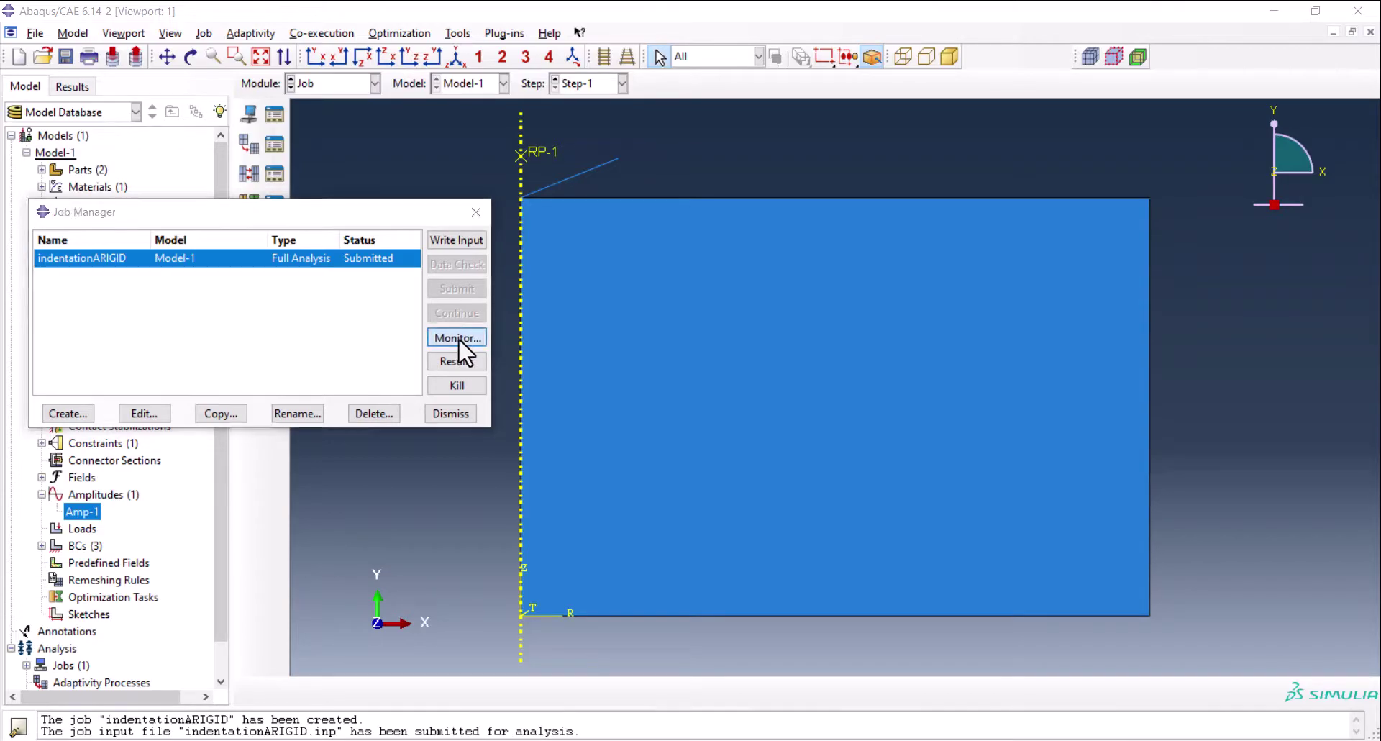
pyautogui.moveTo(325, 128); pyautogui.dragTo(808, 136)
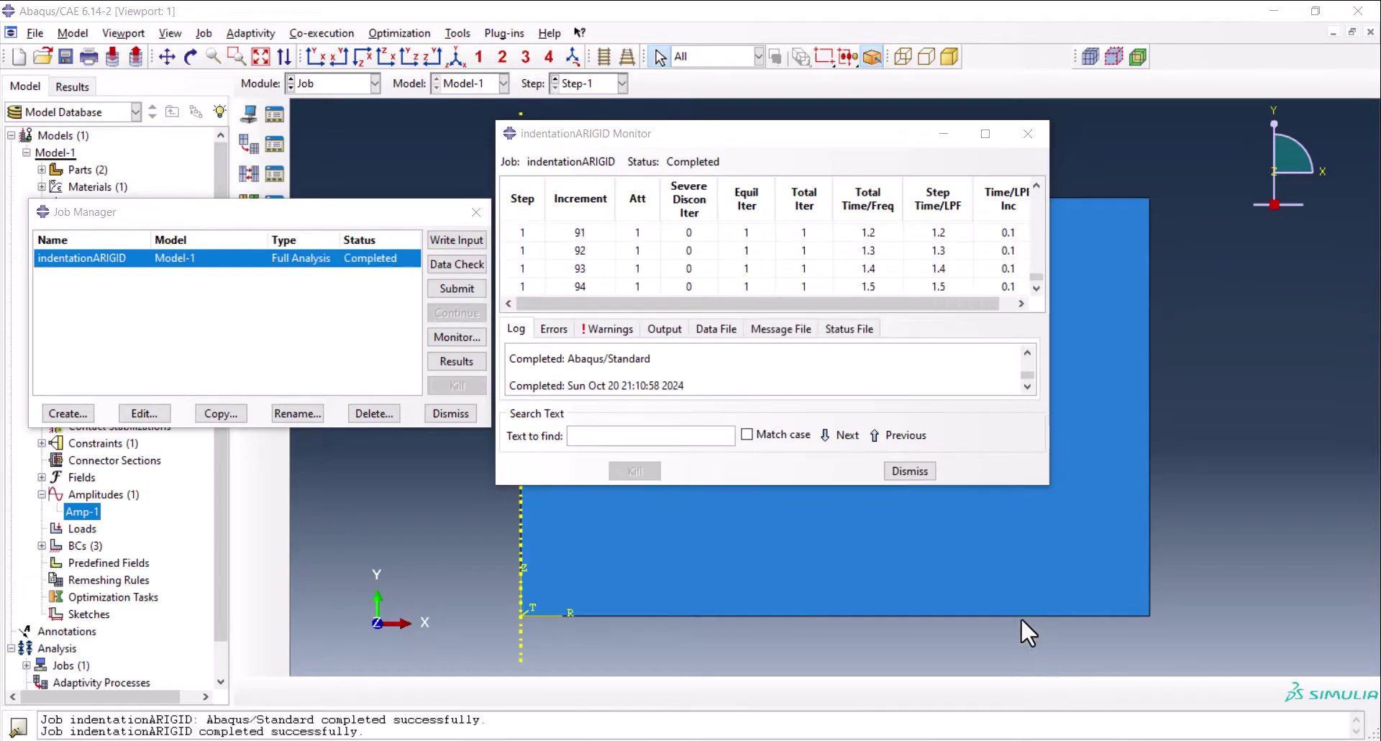
pyautogui.click(929, 466)
# Open the indentationARIGID results and plot the Mises stress contours on the deformed shape, examining the indented region at the tip
pyautogui.click(458, 361)
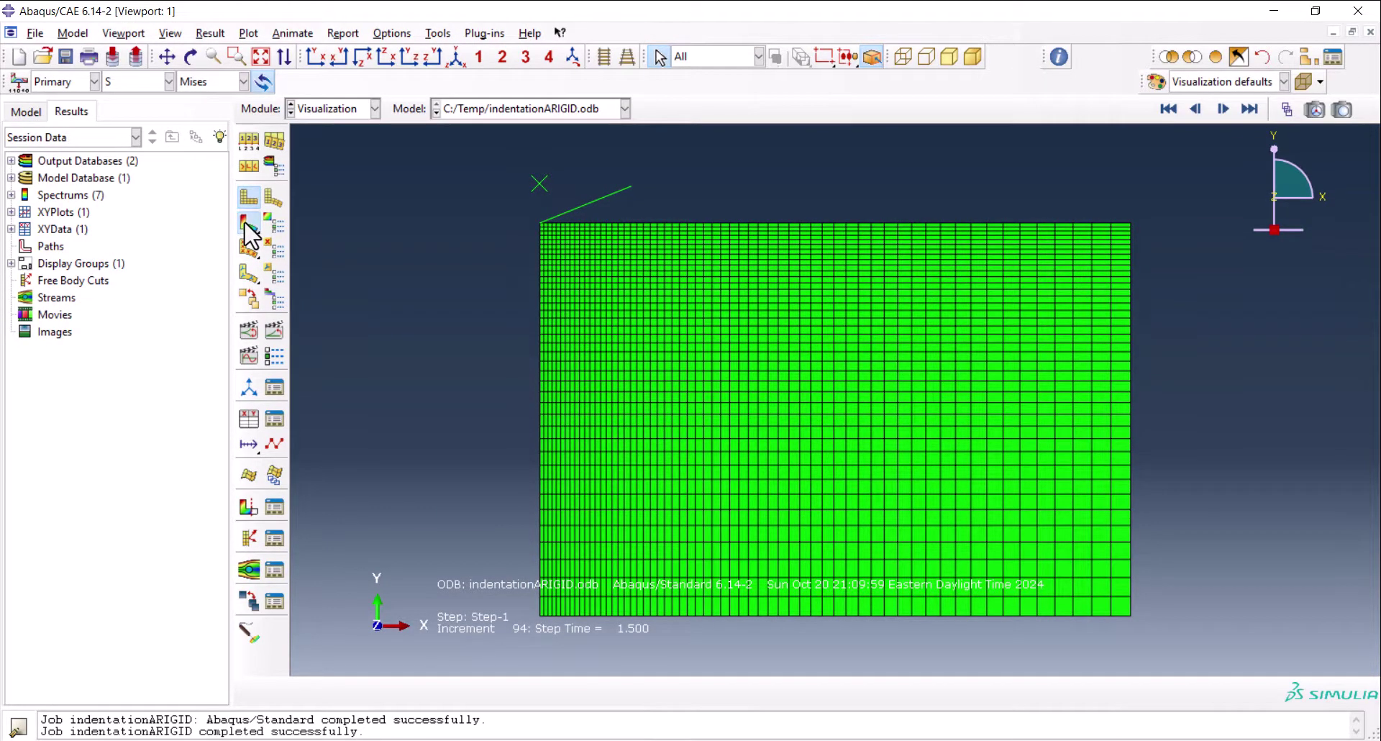
pyautogui.click(245, 223)
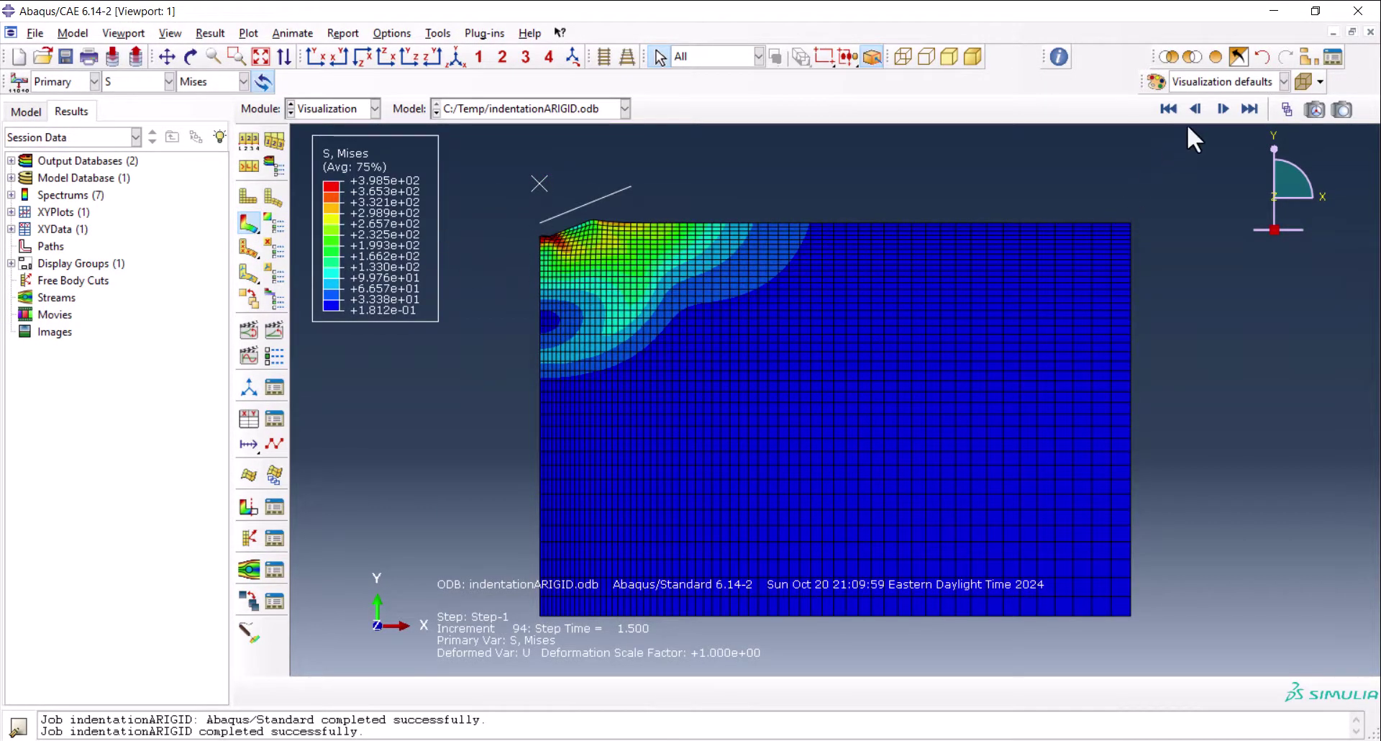
pyautogui.scroll(5, 538, 251)
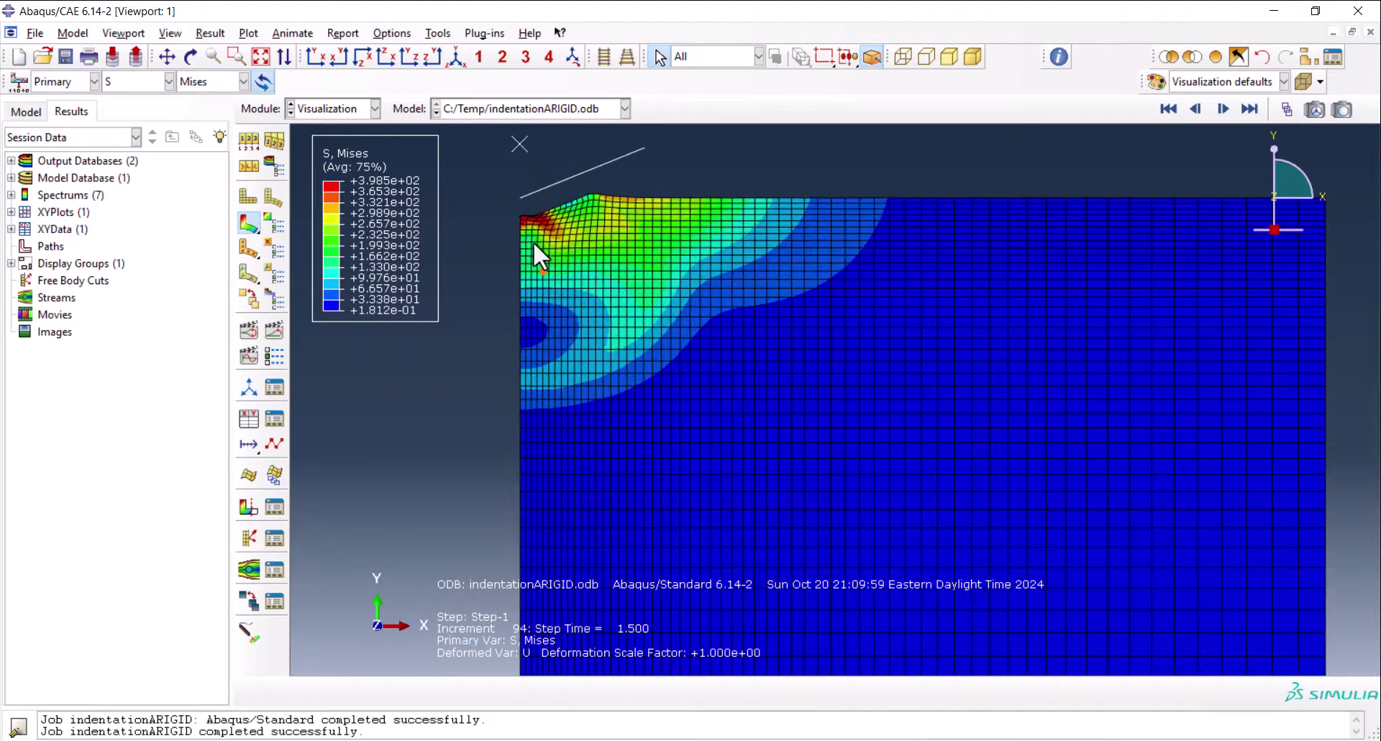
pyautogui.scroll(3, 520, 245)
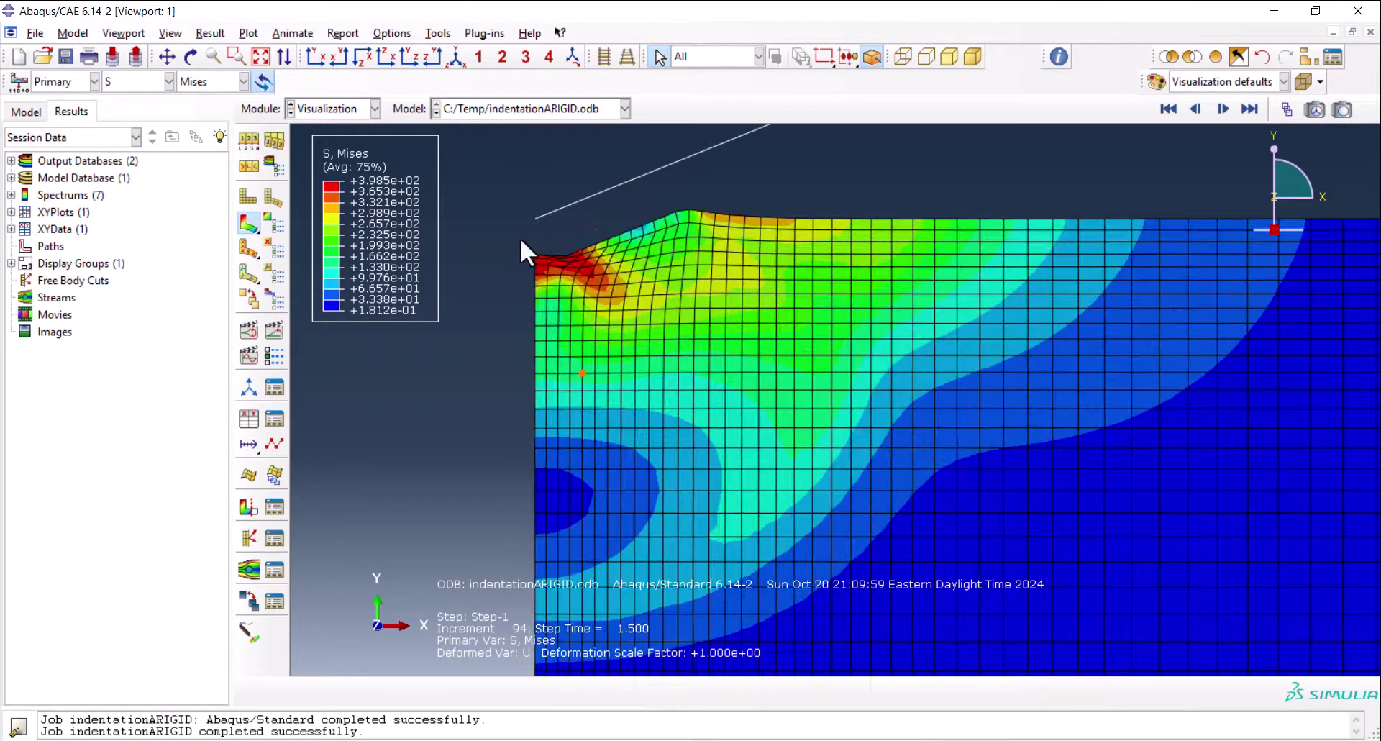
pyautogui.scroll(1, 546, 248)
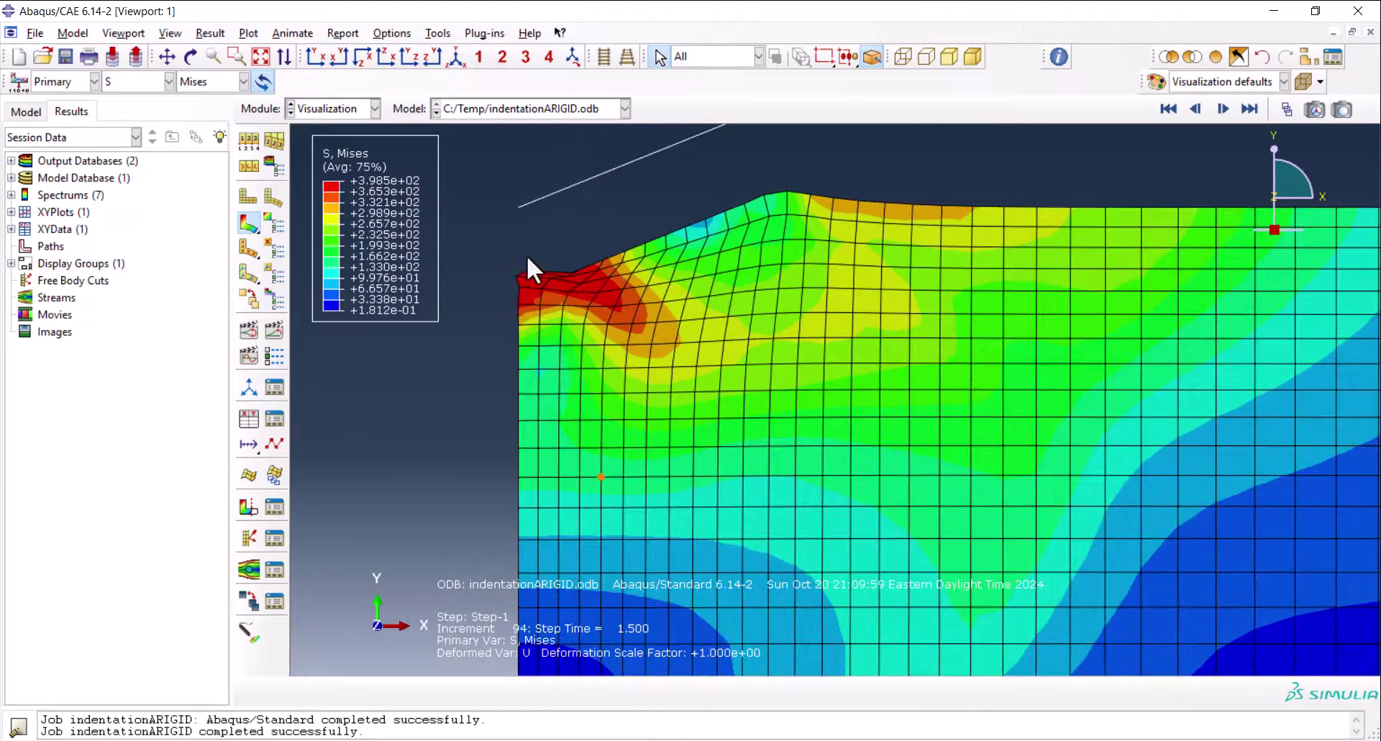
pyautogui.moveTo(503, 253); pyautogui.dragTo(587, 308)
pyautogui.scroll(2, 522, 270)
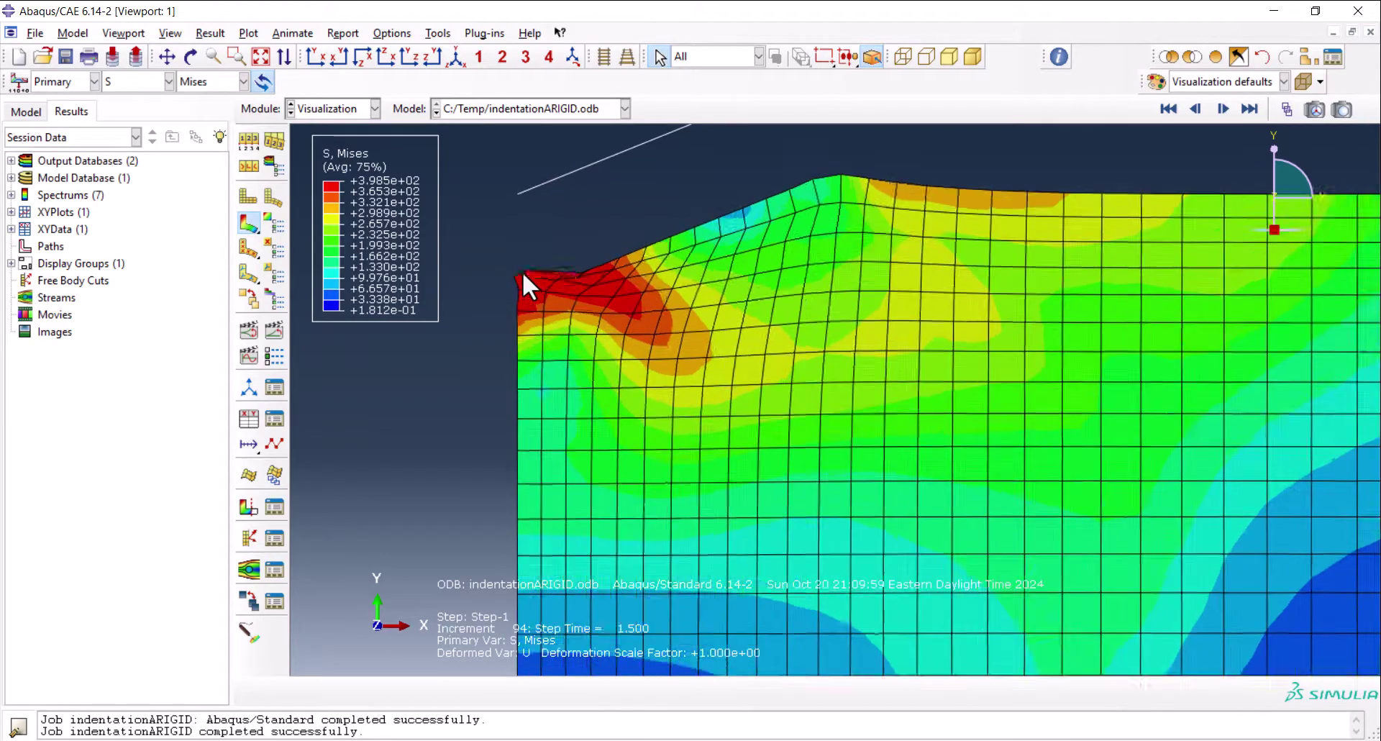
# Play the time-history animation of the Mises contours in a loop at a slightly slower frame rate, and stop it
pyautogui.click(275, 327)
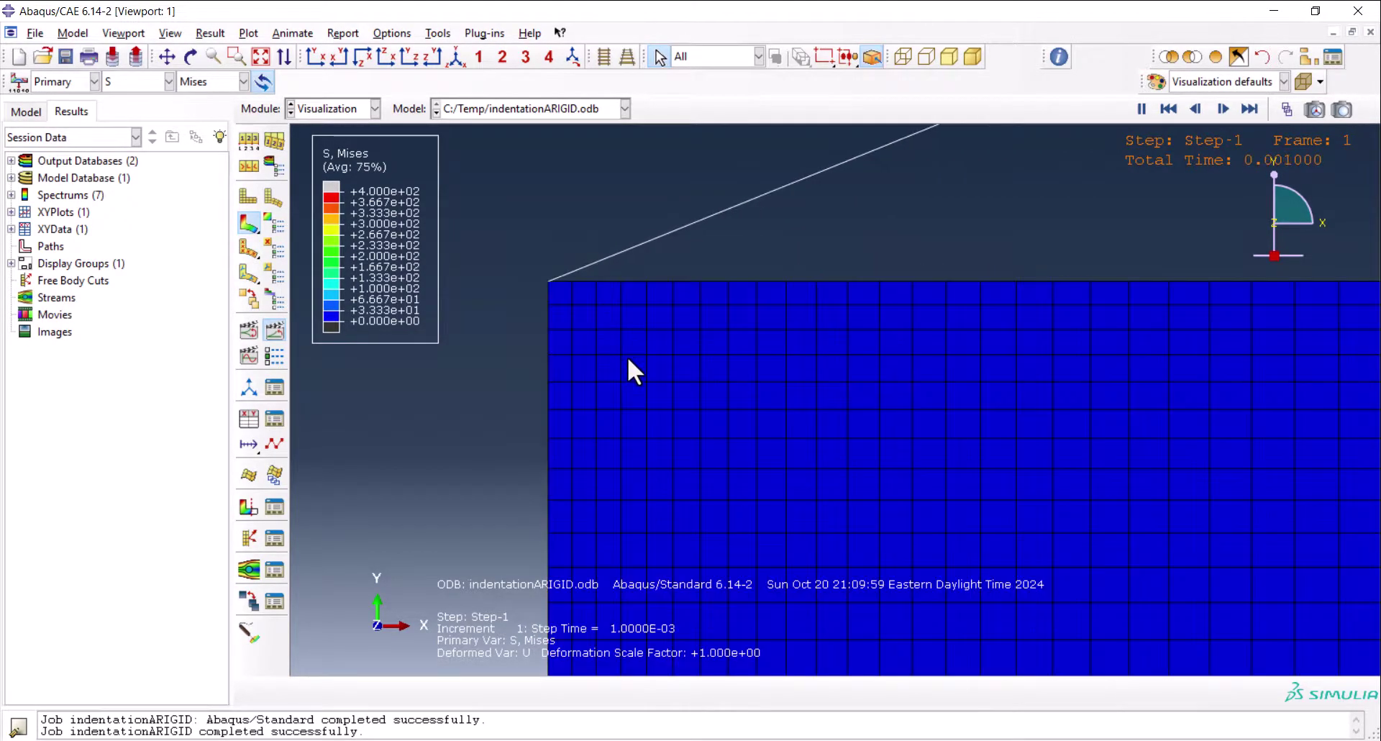
pyautogui.click(274, 354)
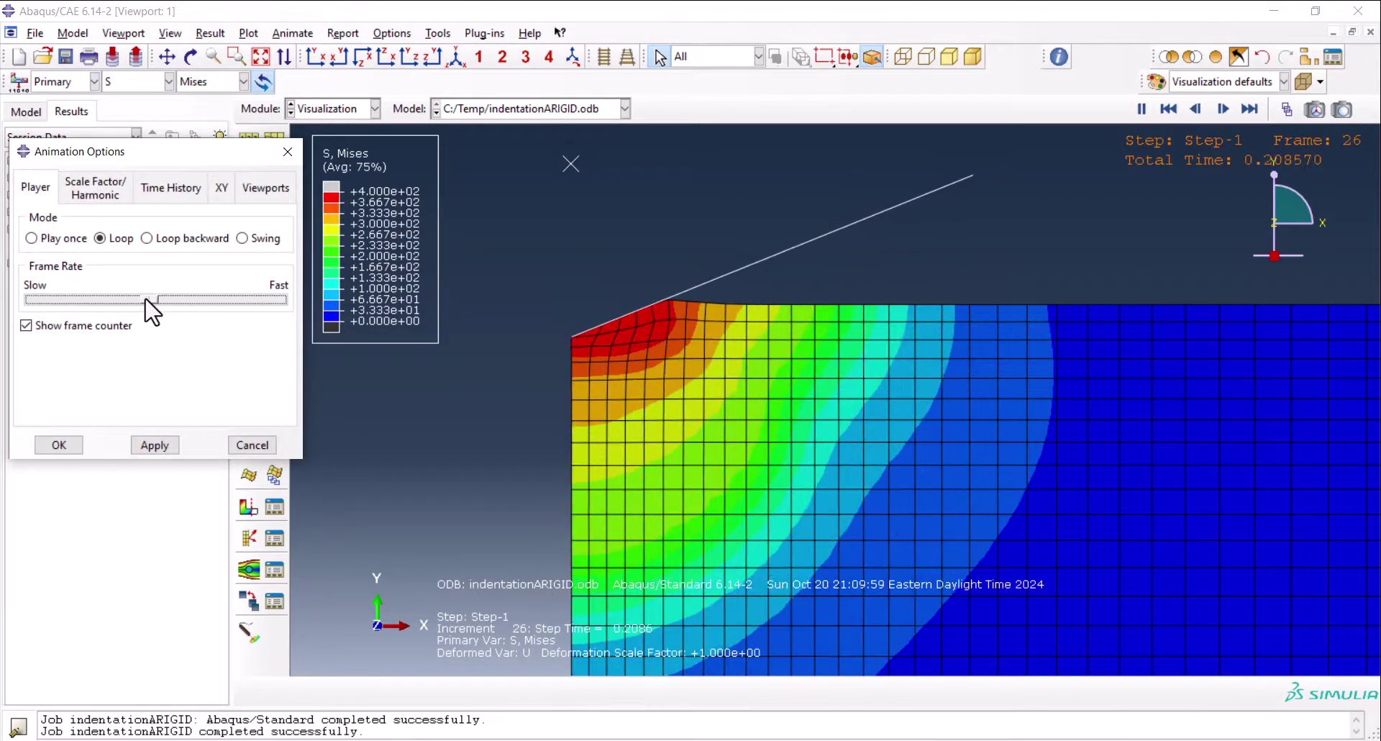
pyautogui.click(155, 445)
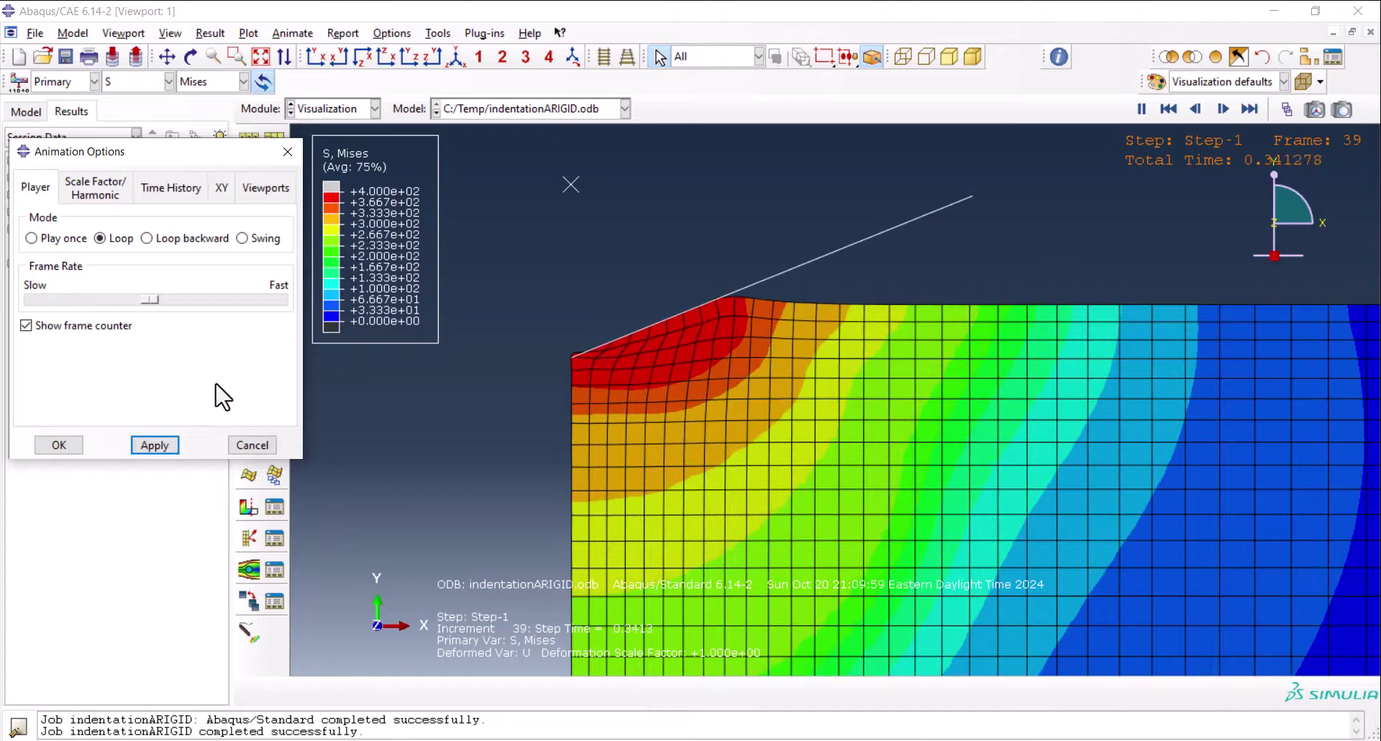
pyautogui.click(252, 445)
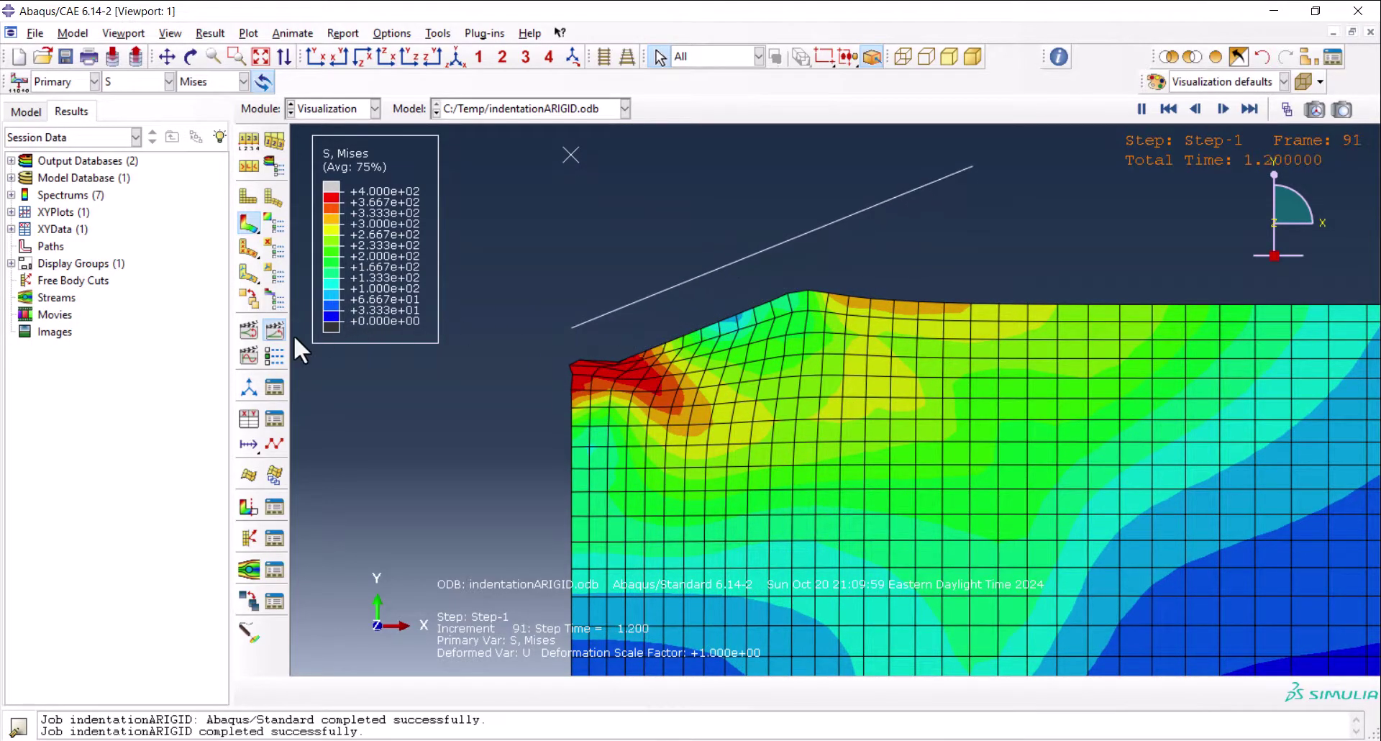
pyautogui.click(272, 330)
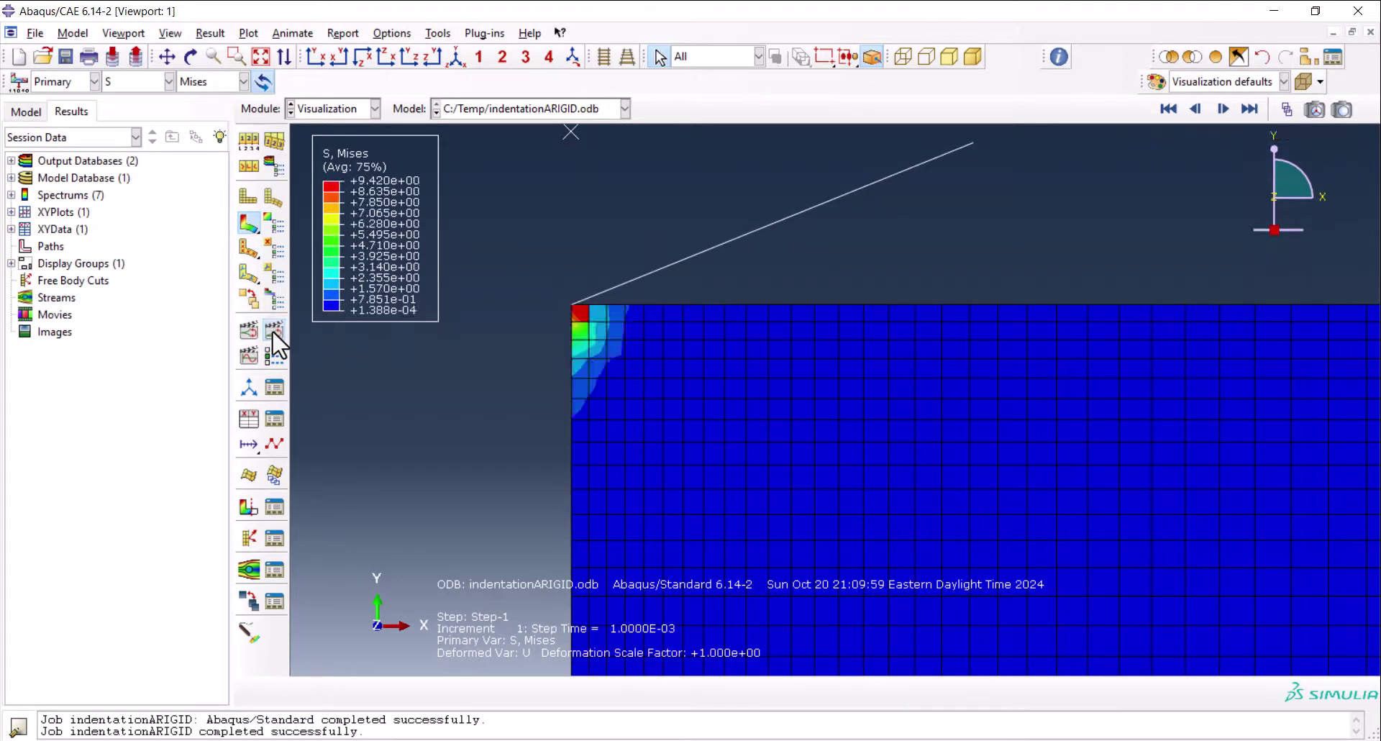
# Set the displayed result frame to 94, the last one of Step-1
pyautogui.click(1287, 109)
pyautogui.moveTo(195, 469); pyautogui.dragTo(386, 472)
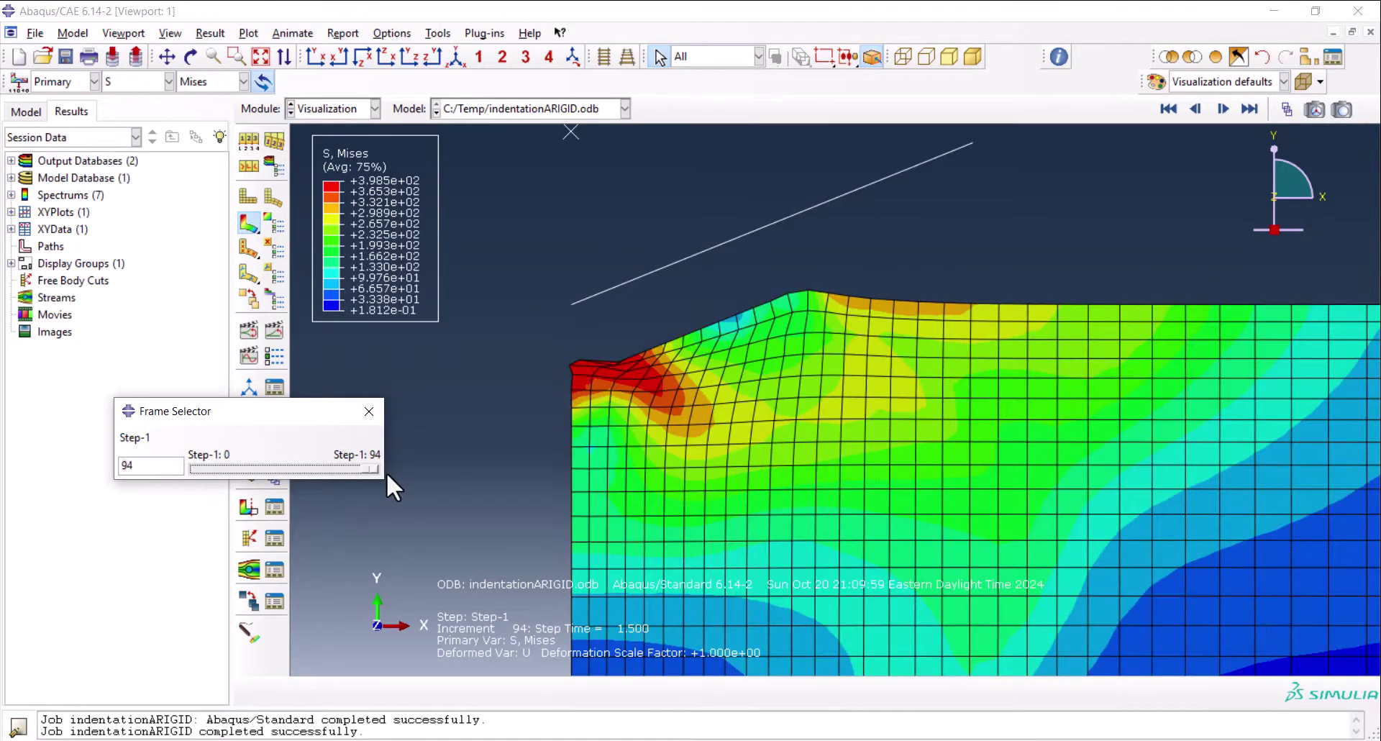
pyautogui.click(370, 411)
pyautogui.scroll(2, 503, 230)
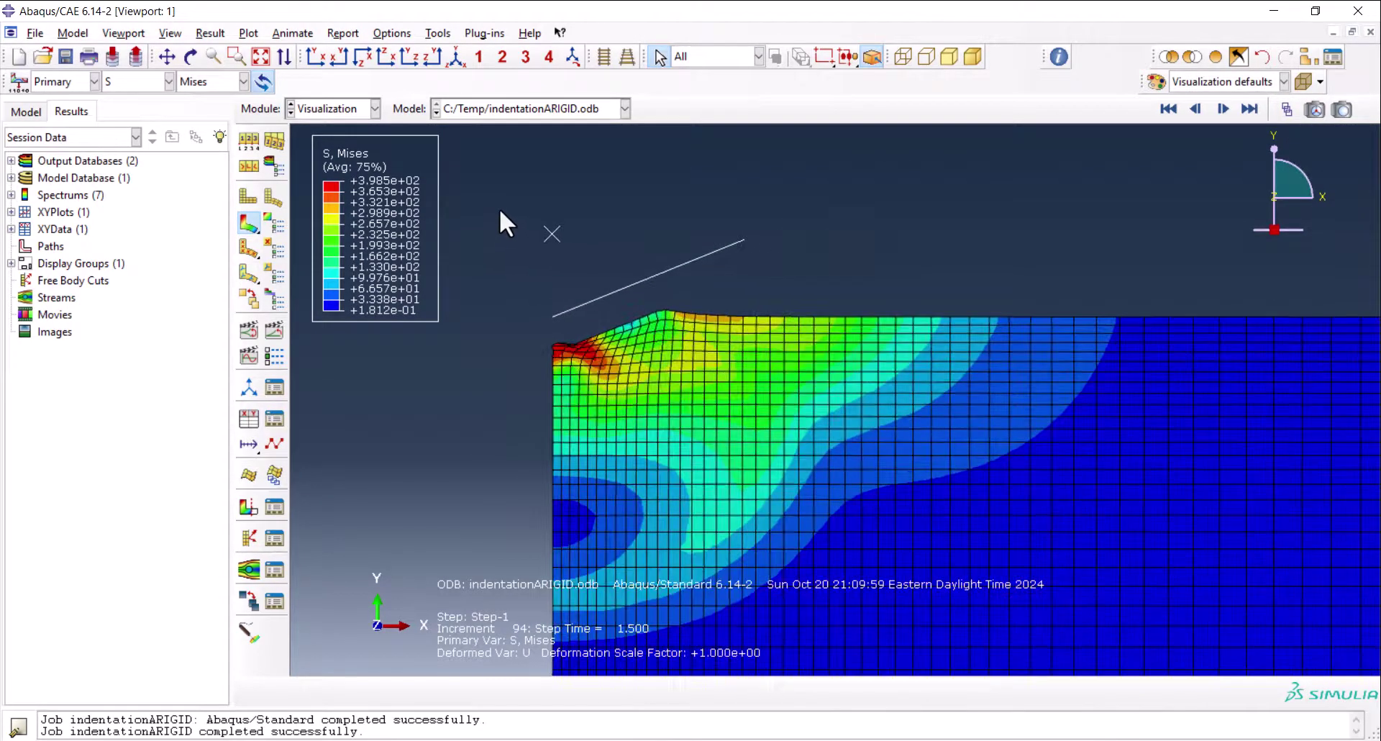
# Show only feature edges in the contour plot through the common plot options, hiding the mesh lines
pyautogui.click(386, 34)
pyautogui.press('Escape')
pyautogui.click(248, 140)
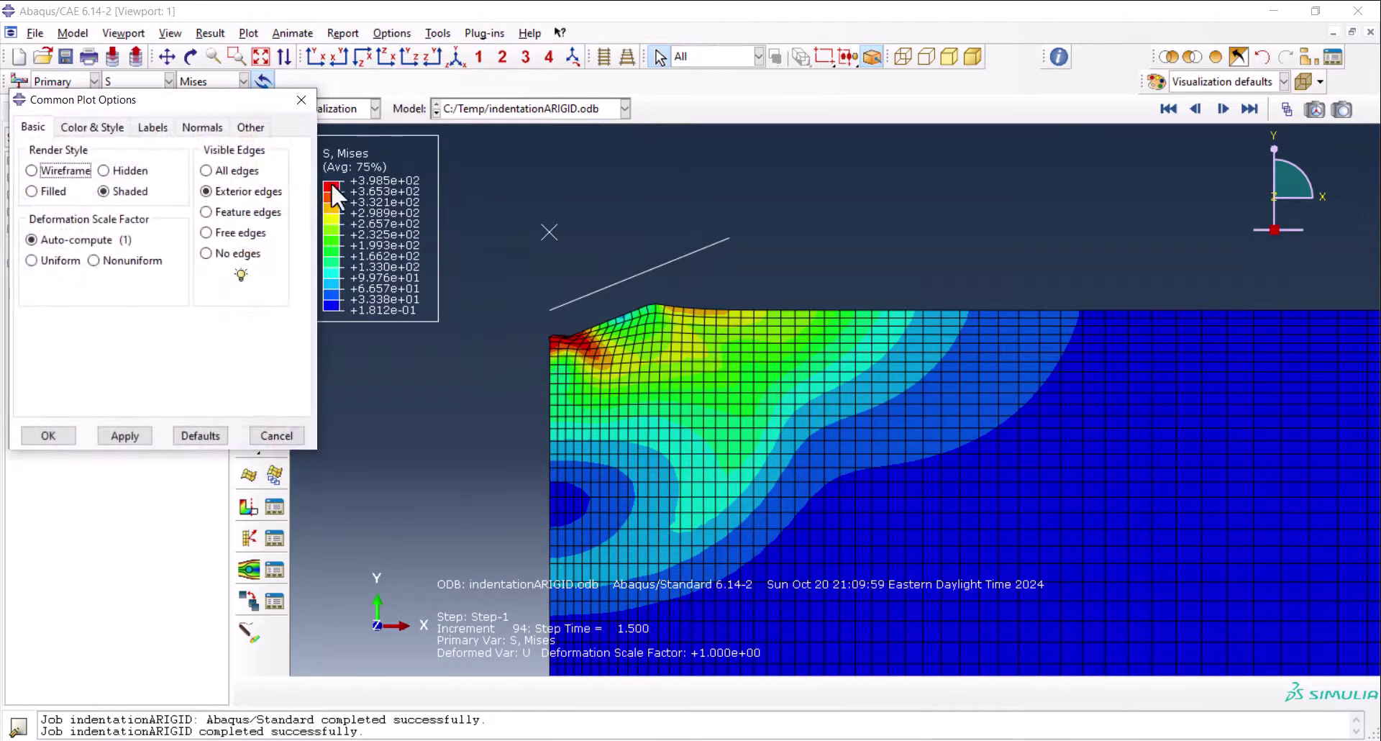
pyautogui.click(244, 212)
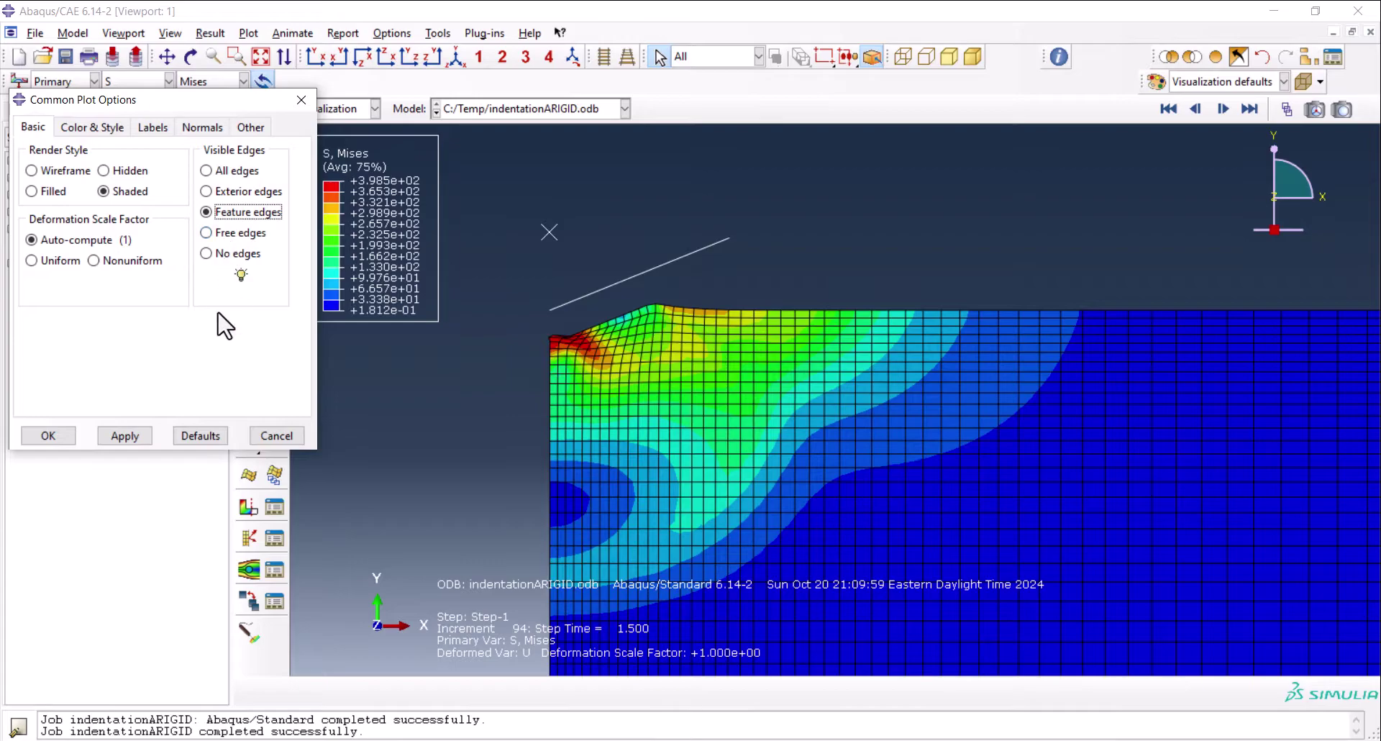
pyautogui.click(46, 442)
pyautogui.scroll(-2, 513, 357)
pyautogui.scroll(-1, 522, 321)
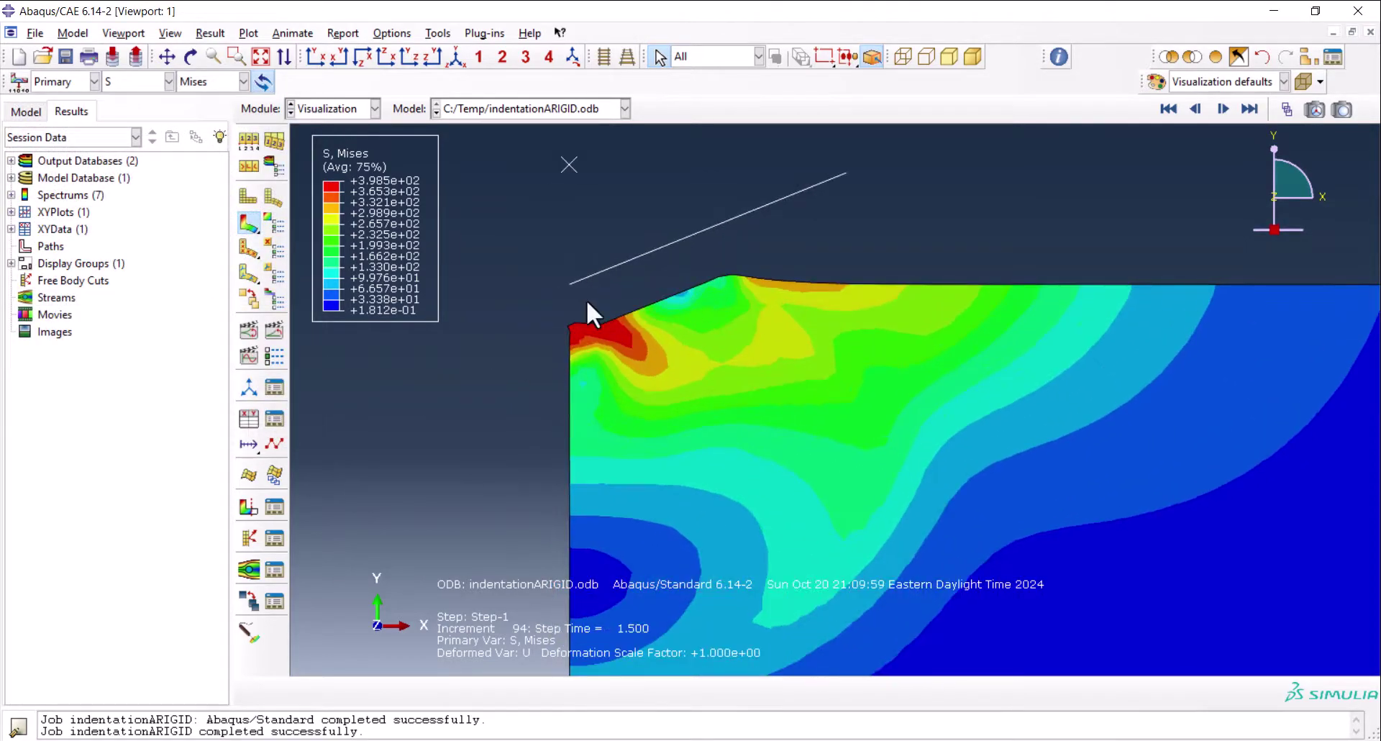
pyautogui.scroll(1, 562, 282)
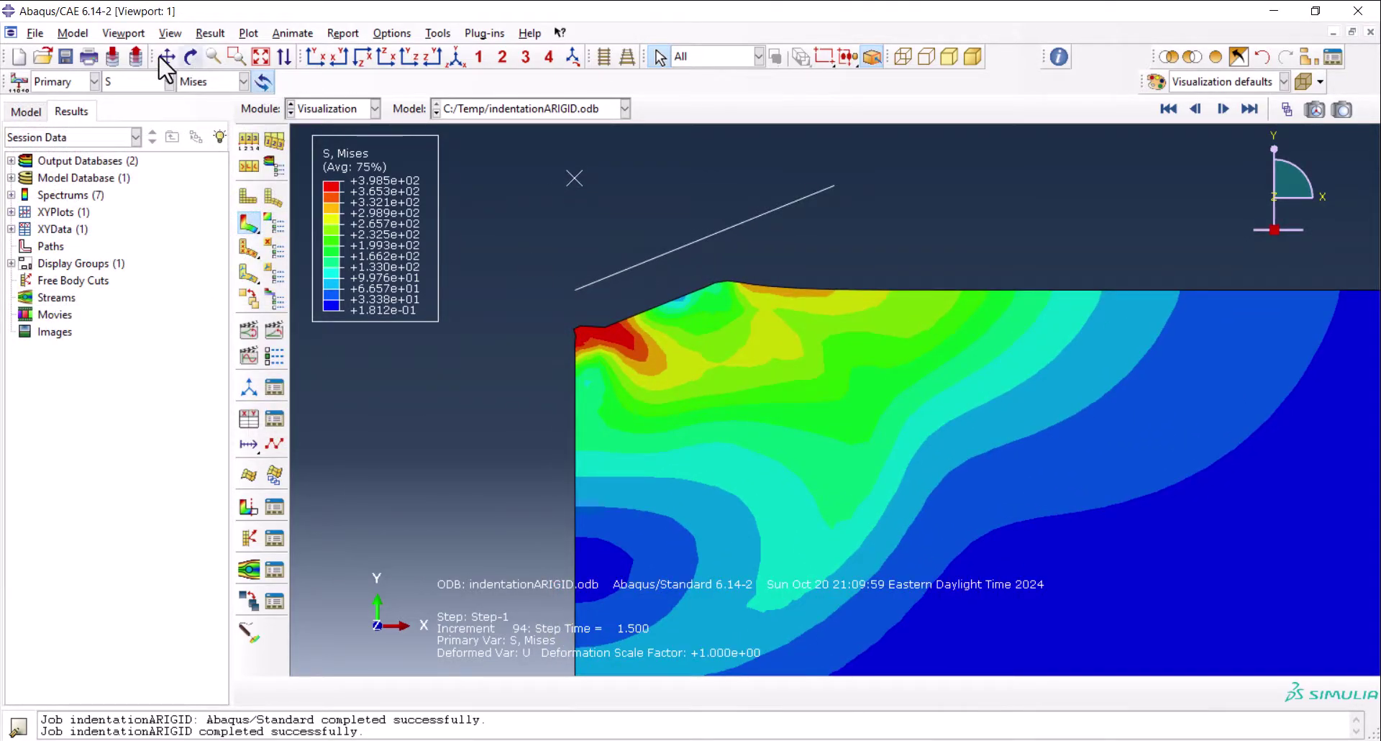
# Print all viewports to a PNG file named indenter, in color and without reduction to 256 colors
pyautogui.click(90, 57)
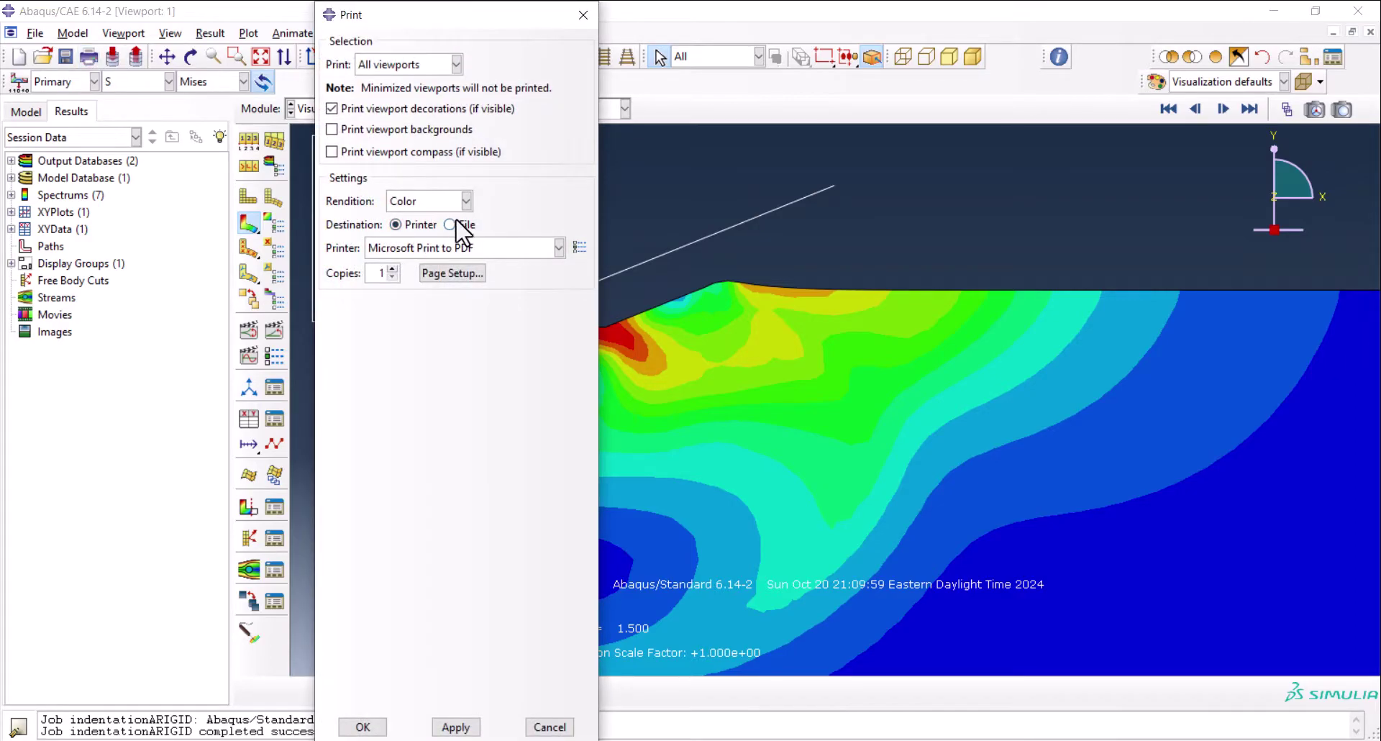
pyautogui.click(452, 224)
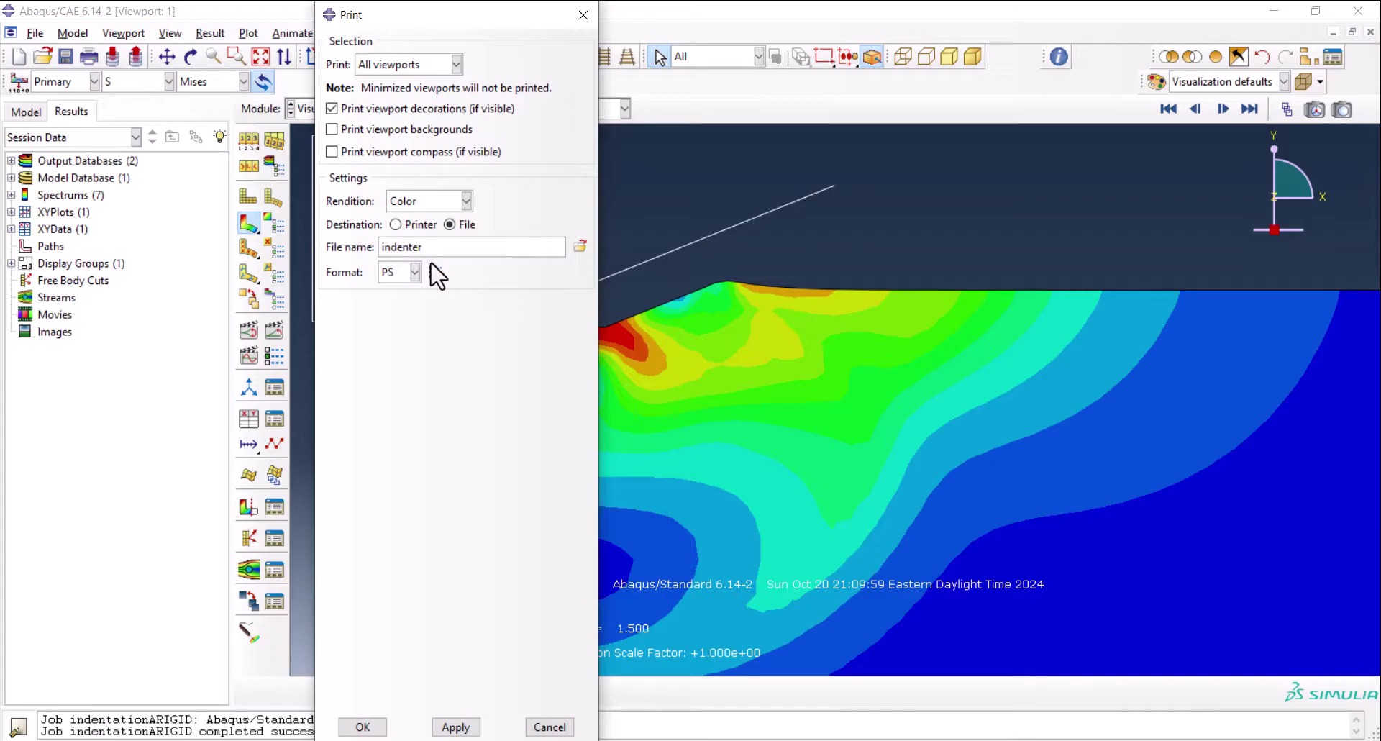
pyautogui.click(400, 274)
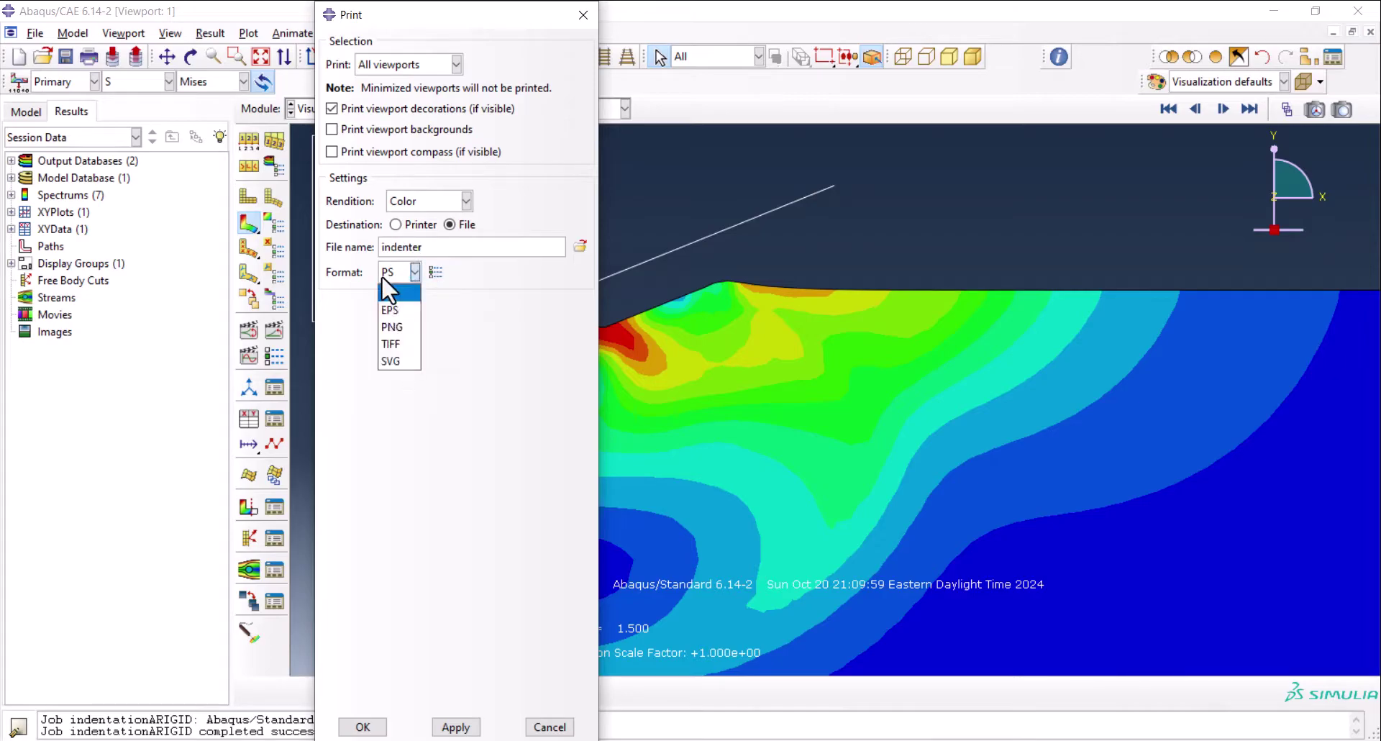
pyautogui.click(400, 328)
pyautogui.click(457, 270)
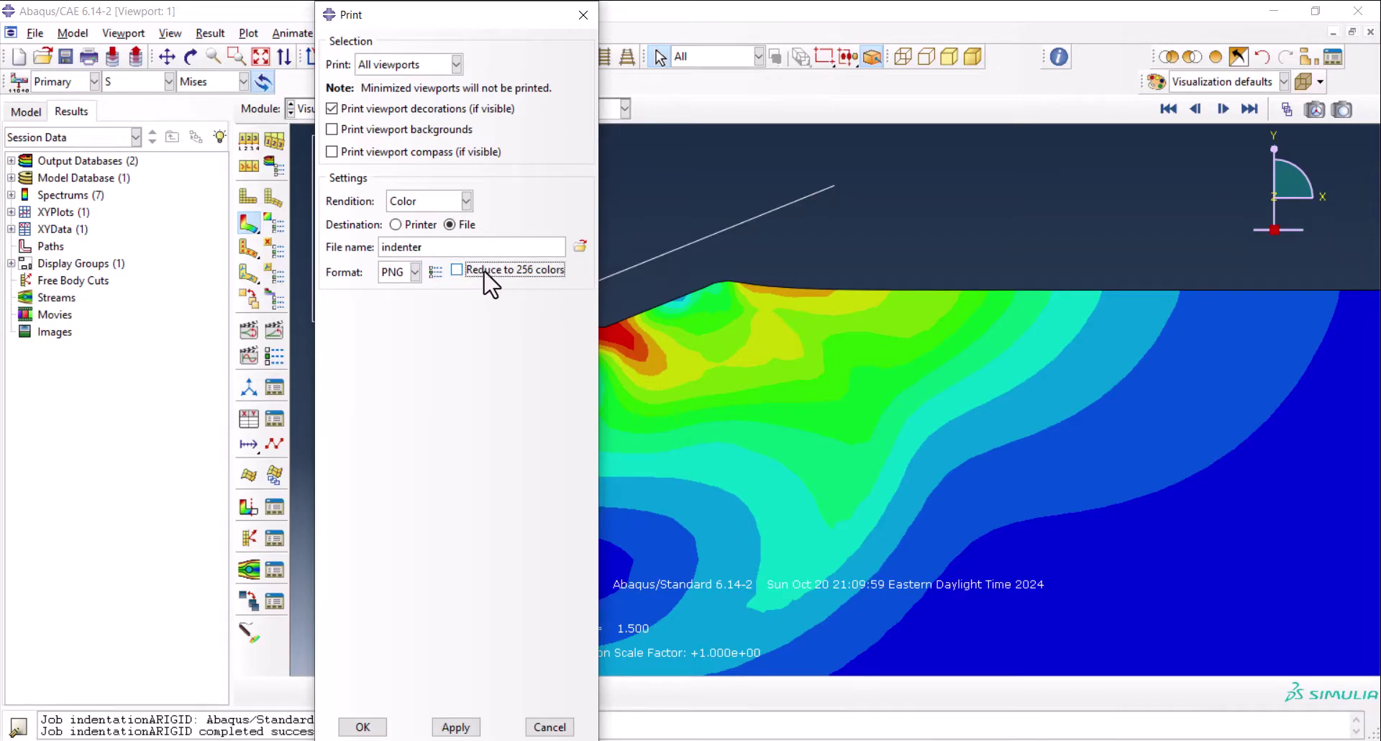
pyautogui.click(360, 726)
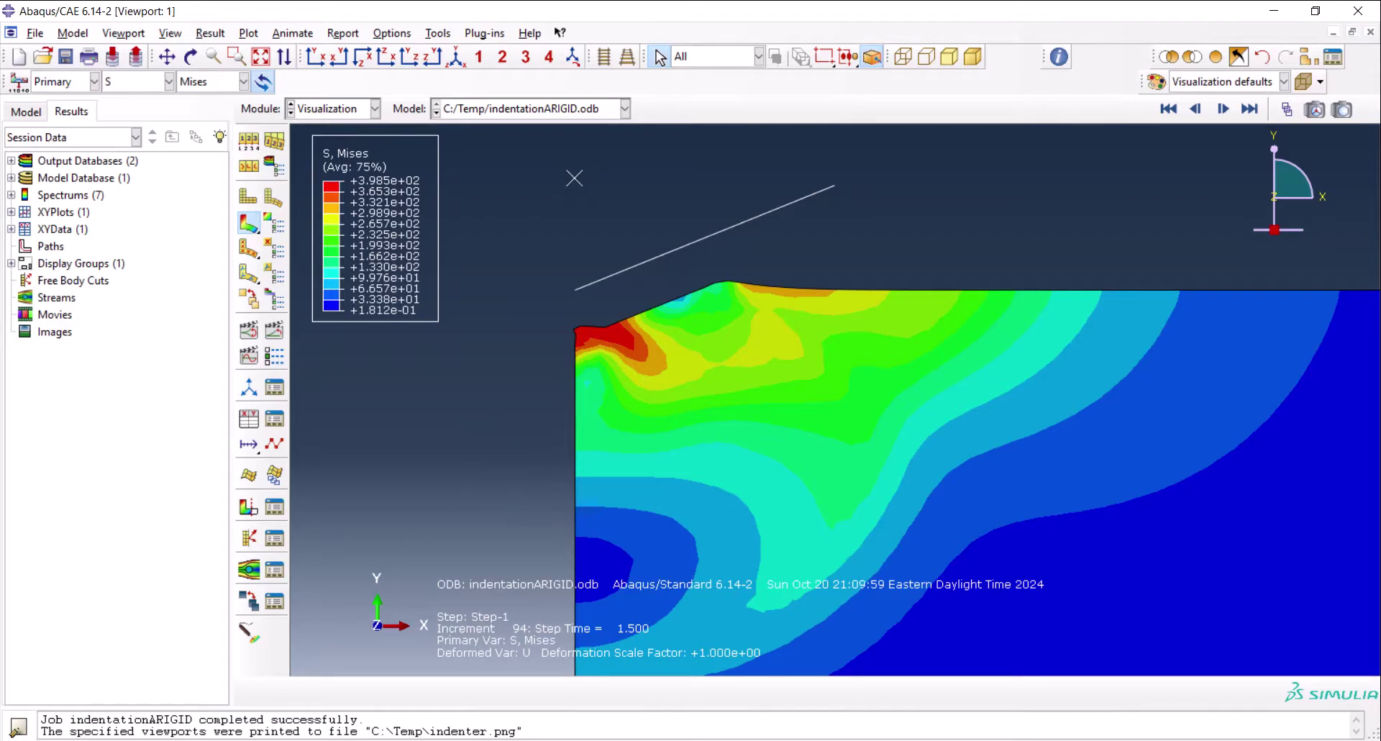
pyautogui.moveTo(389, 730); pyautogui.dragTo(425, 731)
pyautogui.click(426, 731)
pyautogui.scroll(1, 431, 593)
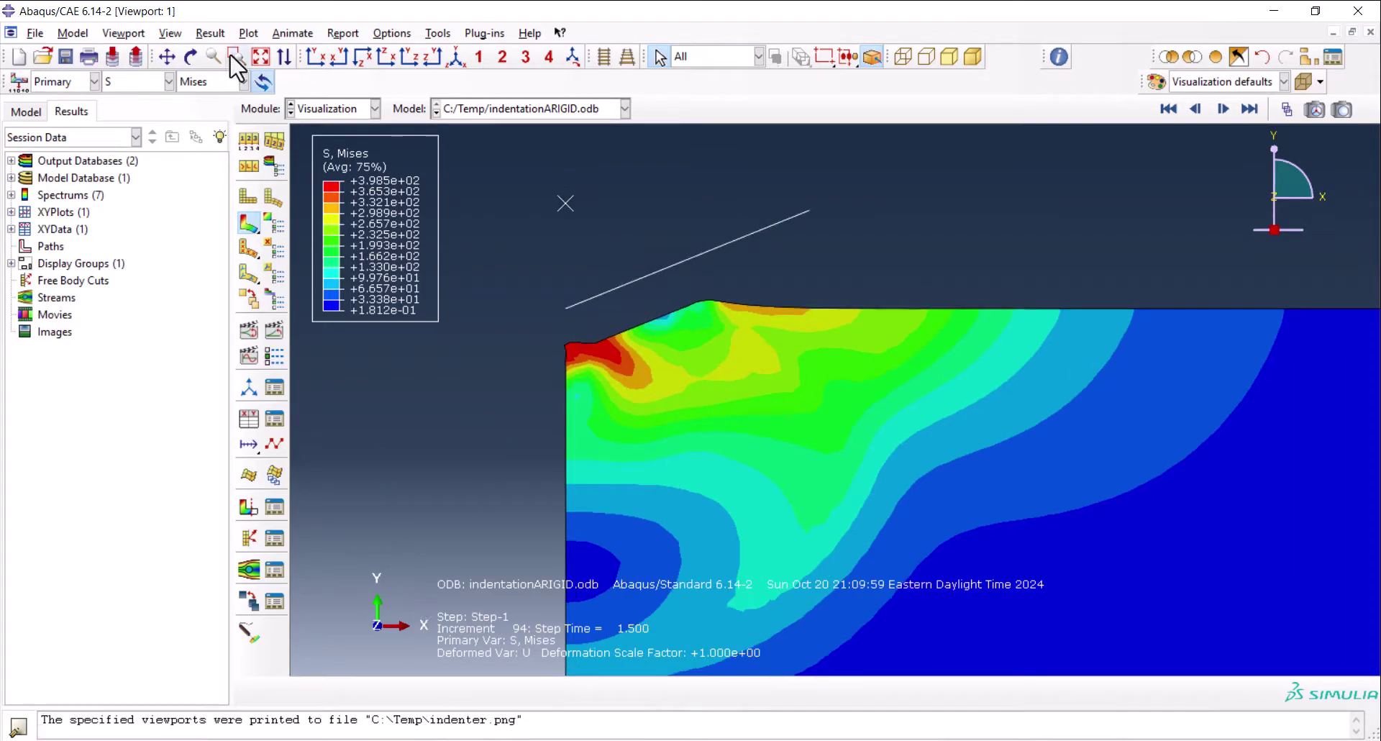
# Hide the title block, the state block, and the text and arrows in the viewport annotation options
pyautogui.click(133, 34)
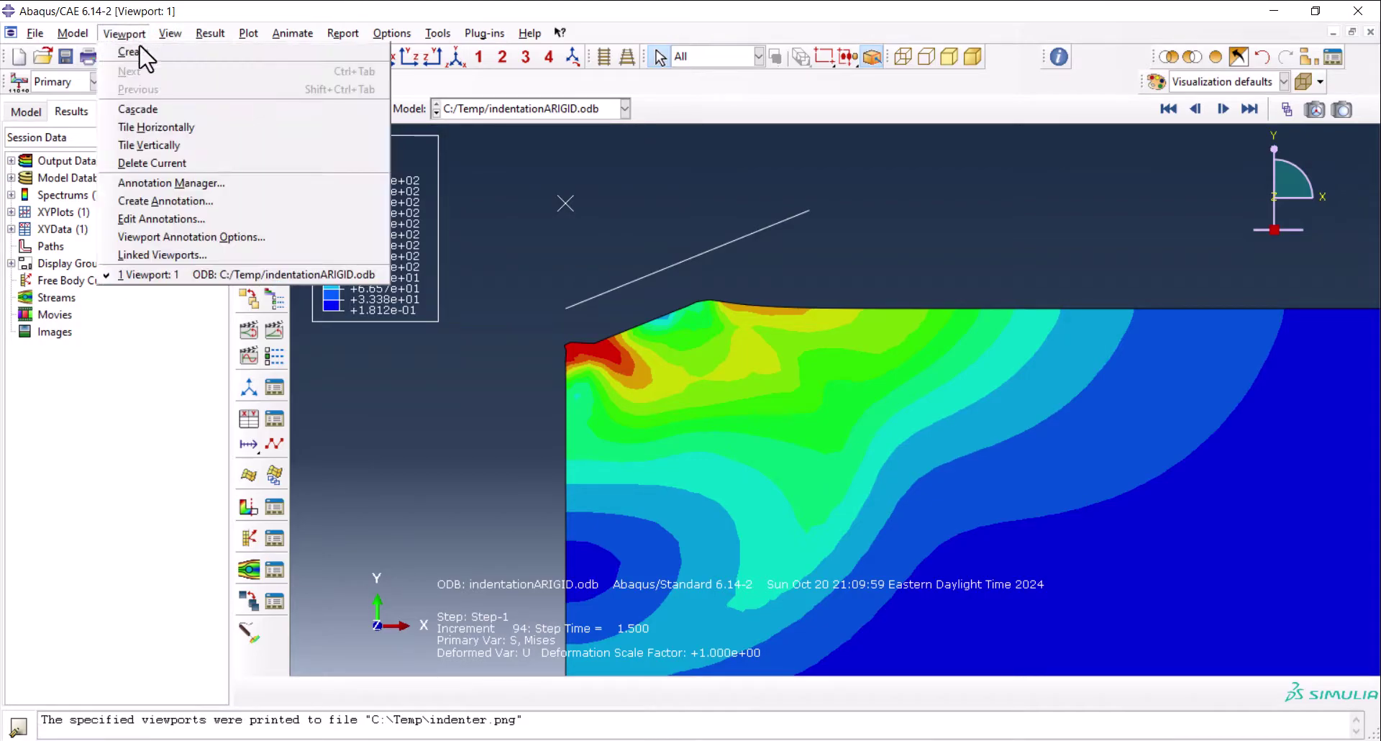
pyautogui.click(214, 239)
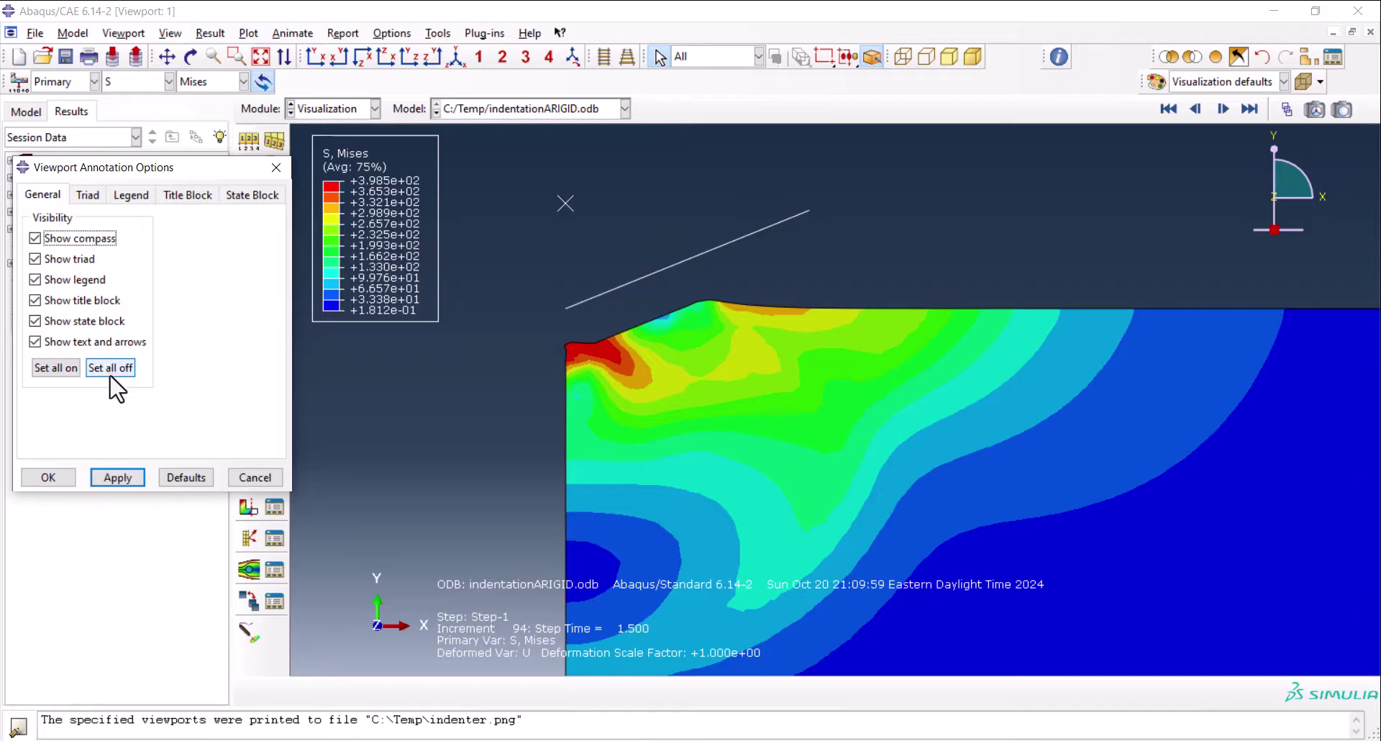
pyautogui.click(78, 321)
pyautogui.click(78, 342)
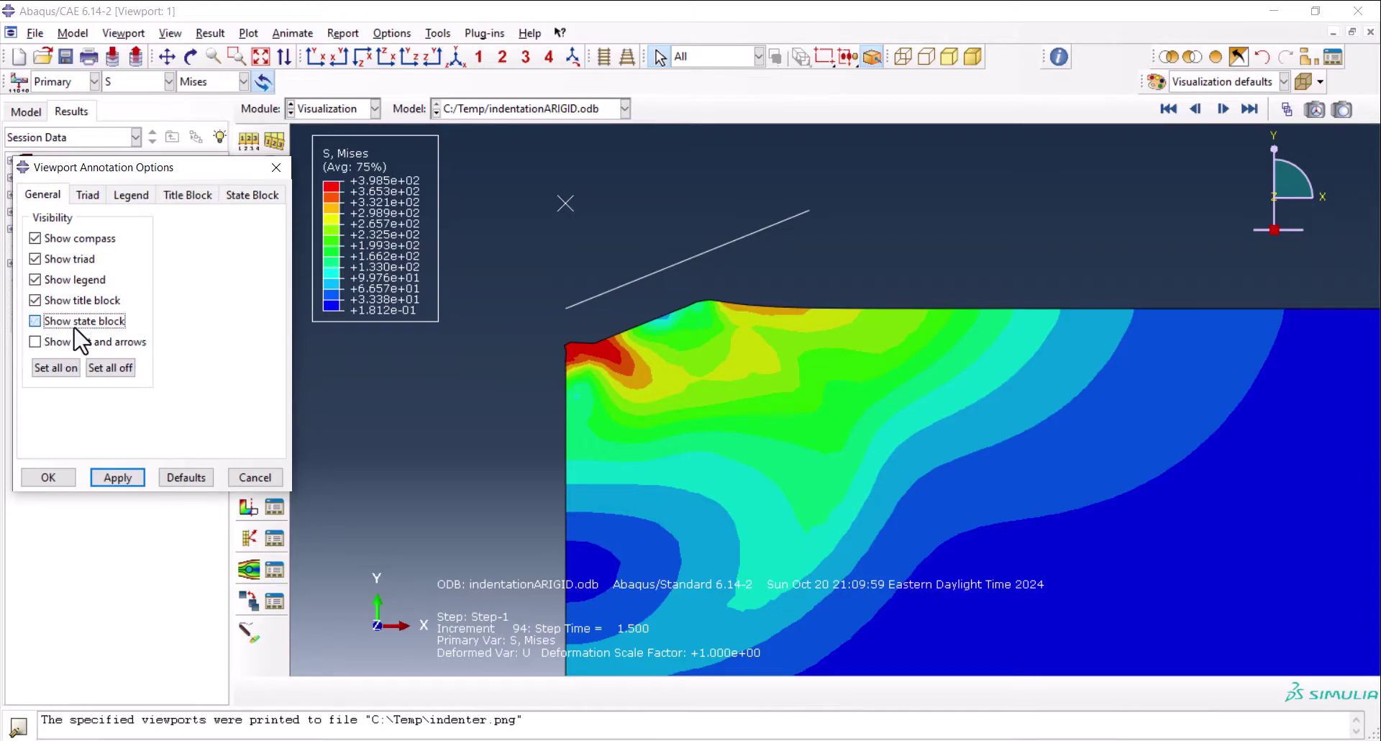
pyautogui.click(115, 477)
pyautogui.click(64, 304)
pyautogui.click(118, 477)
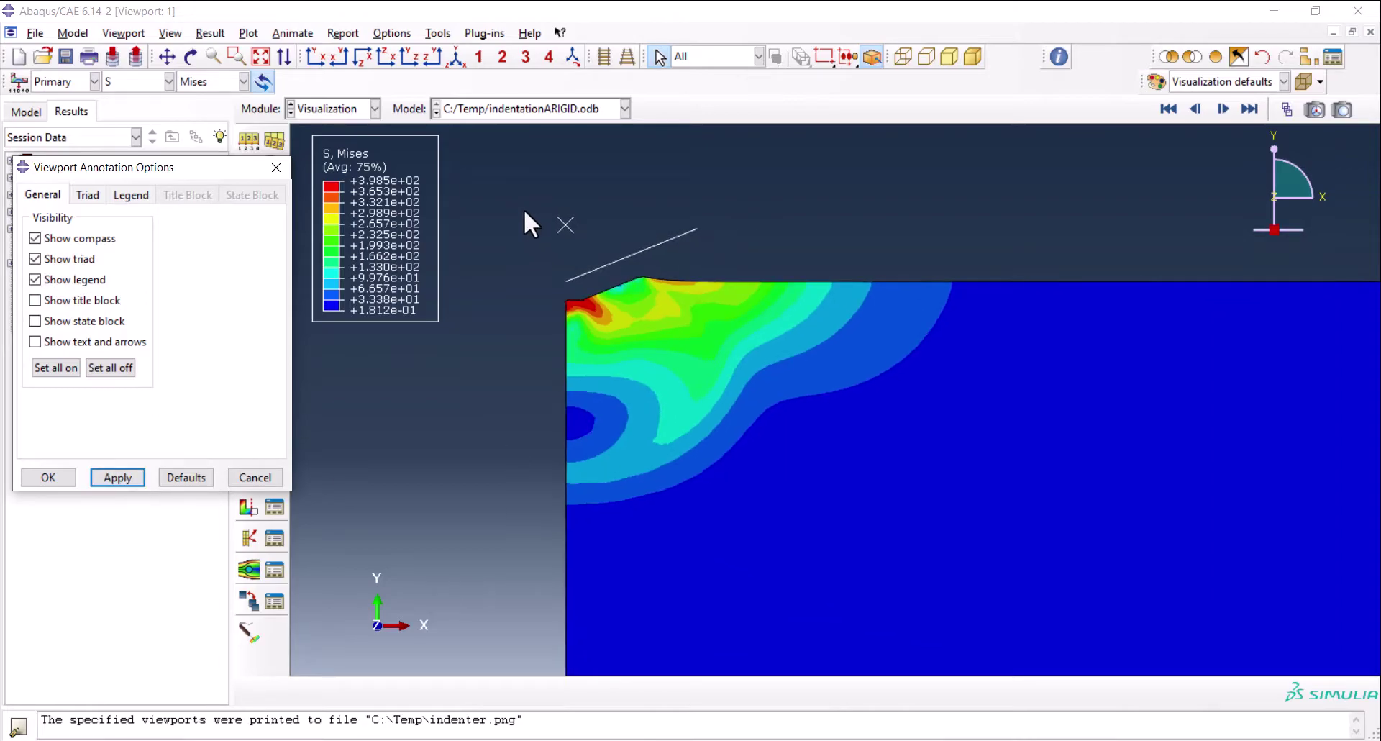
pyautogui.scroll(8, 524, 208)
pyautogui.scroll(-4, 820, 367)
pyautogui.scroll(3, 661, 220)
pyautogui.scroll(-1, 546, 248)
pyautogui.click(277, 167)
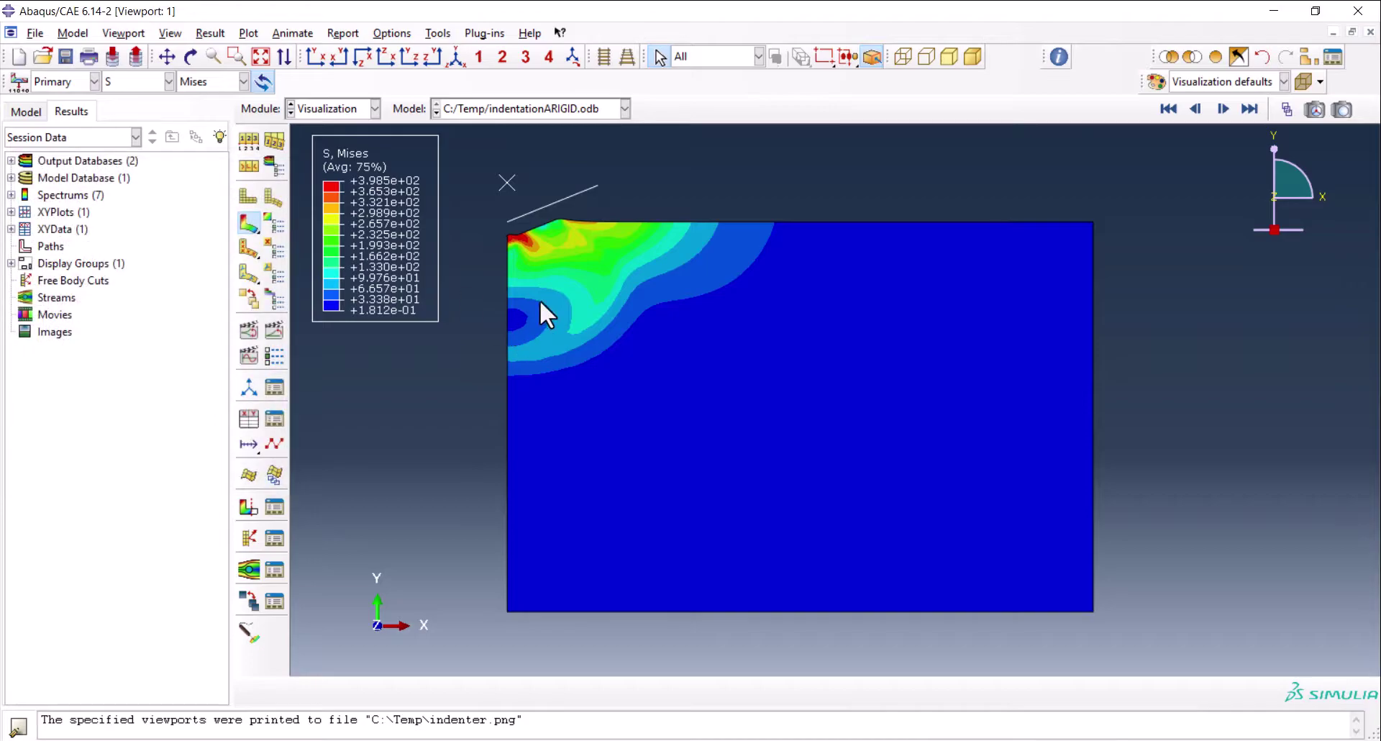
# Start extracting XY data from ODB field output, using the unique nodal position for the output variables
pyautogui.click(252, 417)
pyautogui.scroll(2, 721, 389)
pyautogui.scroll(-7, 658, 166)
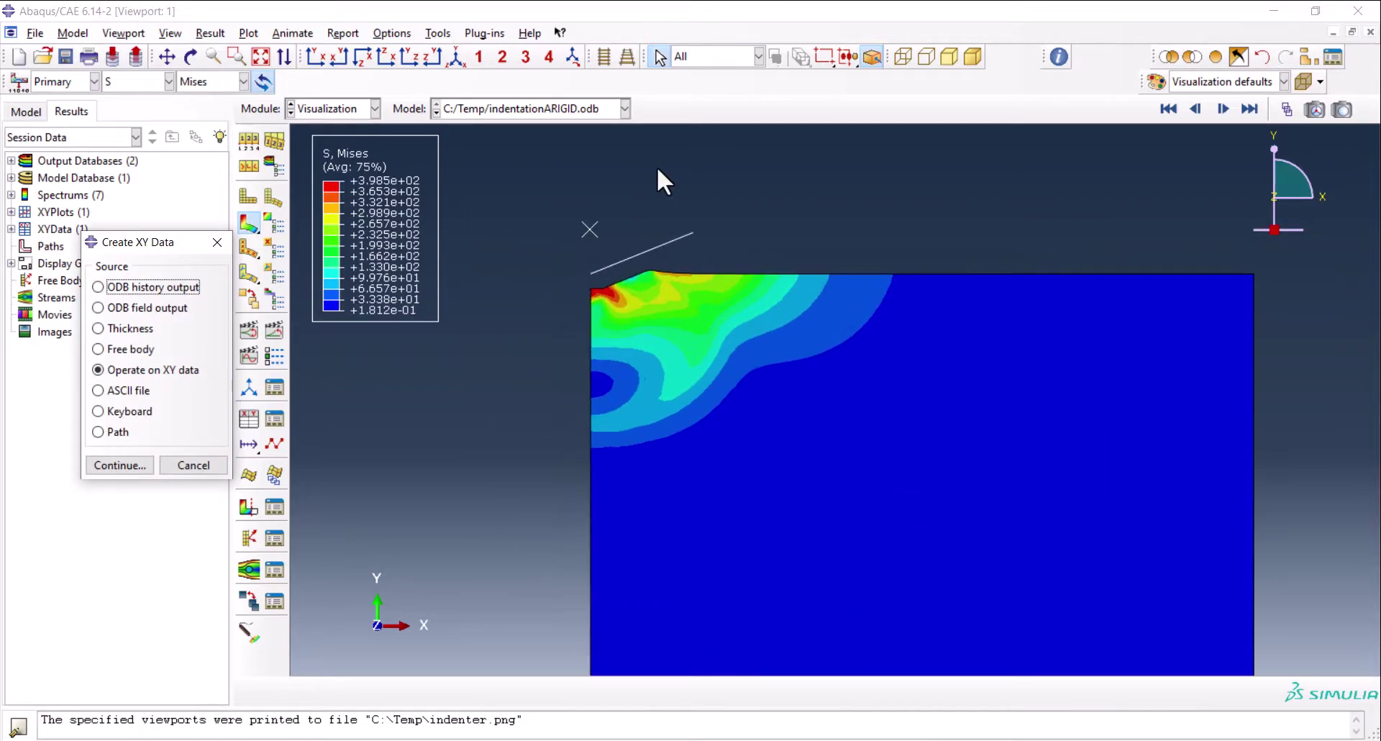
pyautogui.click(1292, 110)
pyautogui.click(368, 410)
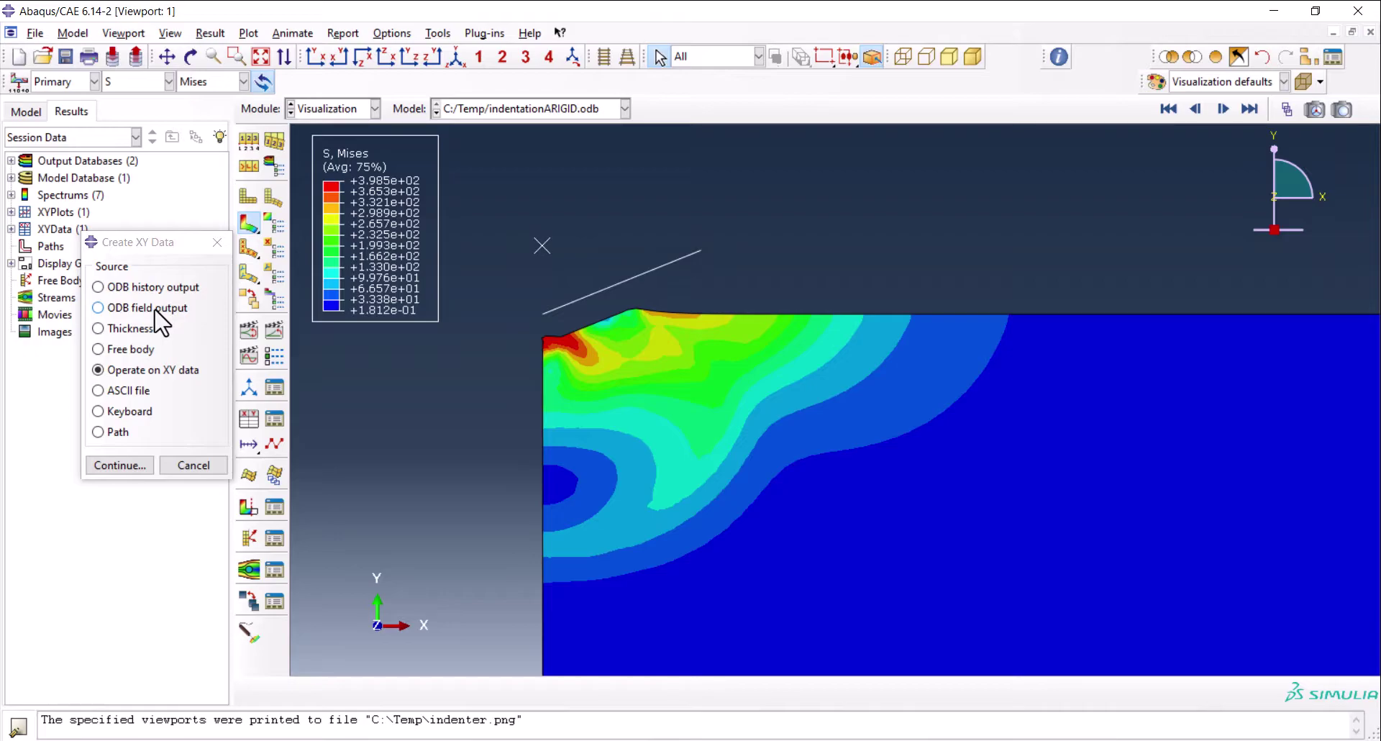
pyautogui.click(148, 308)
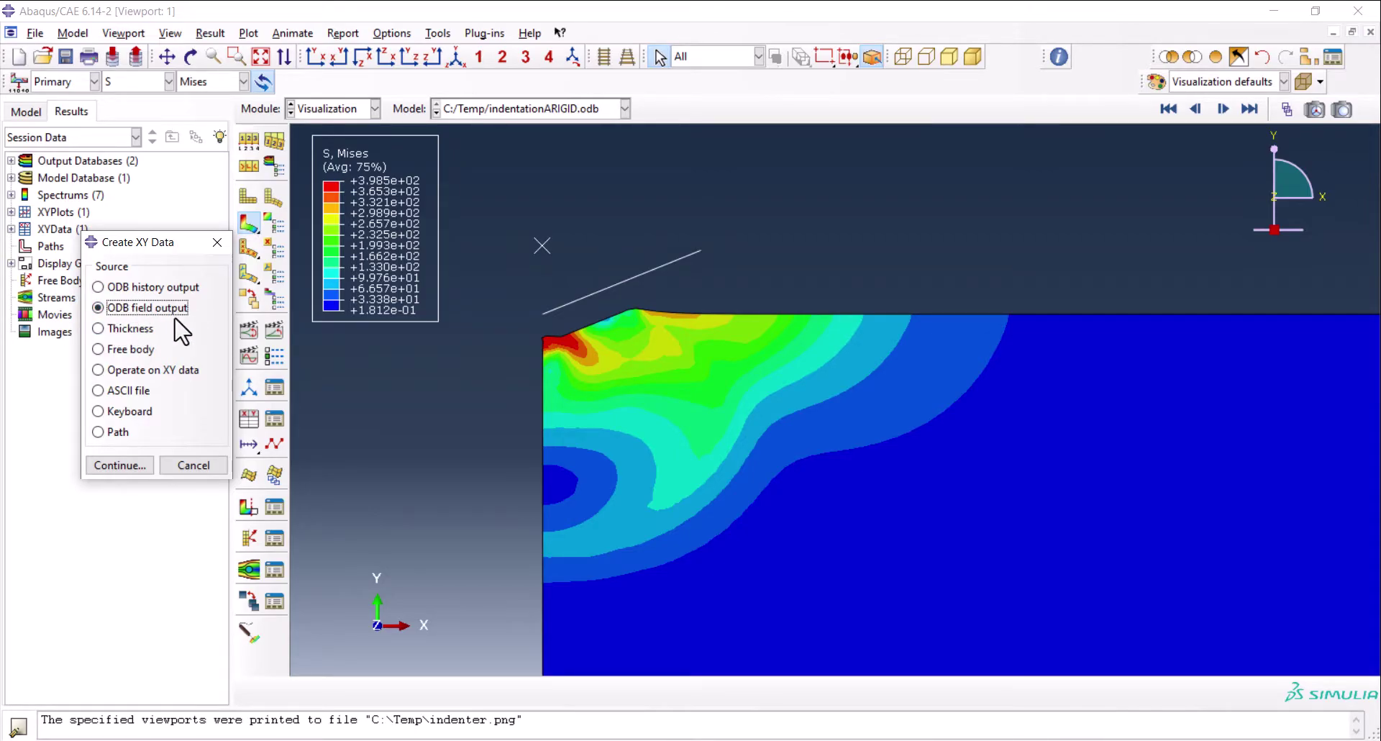
pyautogui.click(127, 464)
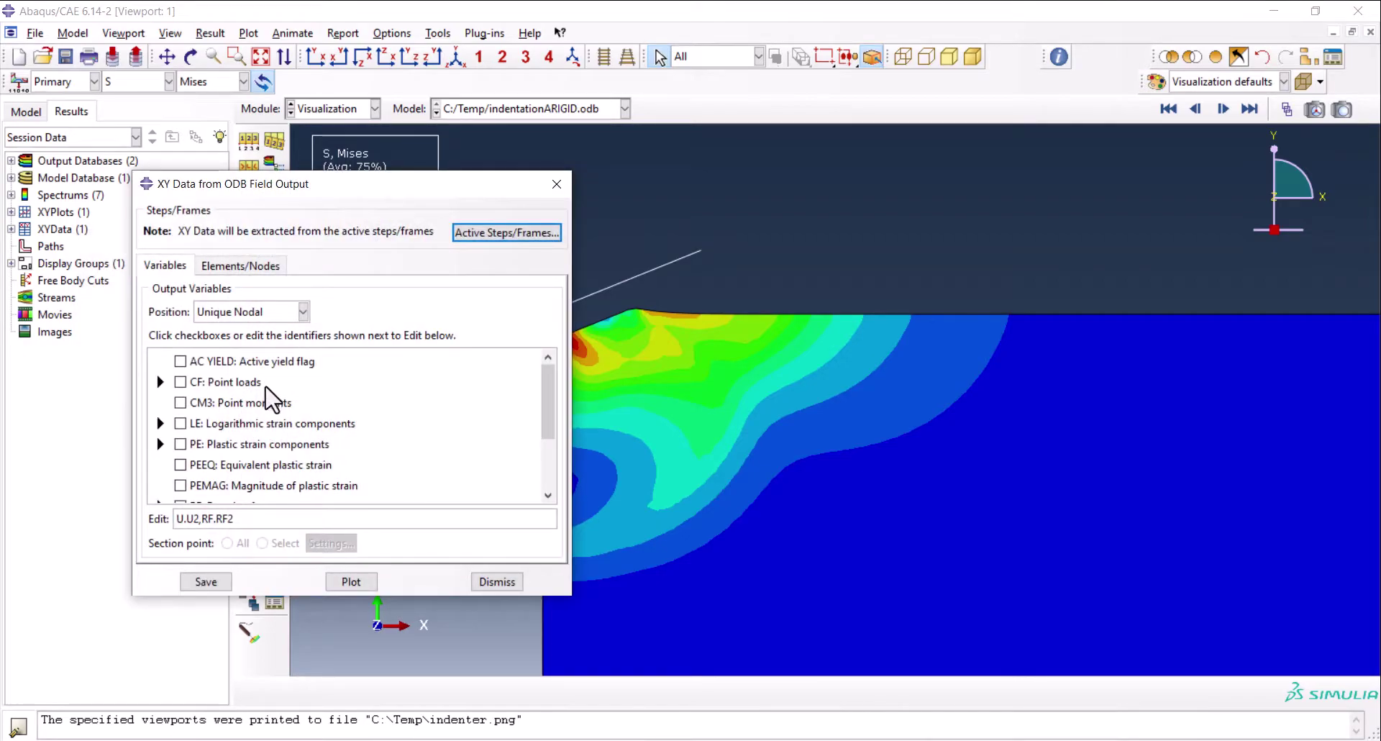
pyautogui.click(235, 311)
pyautogui.click(234, 381)
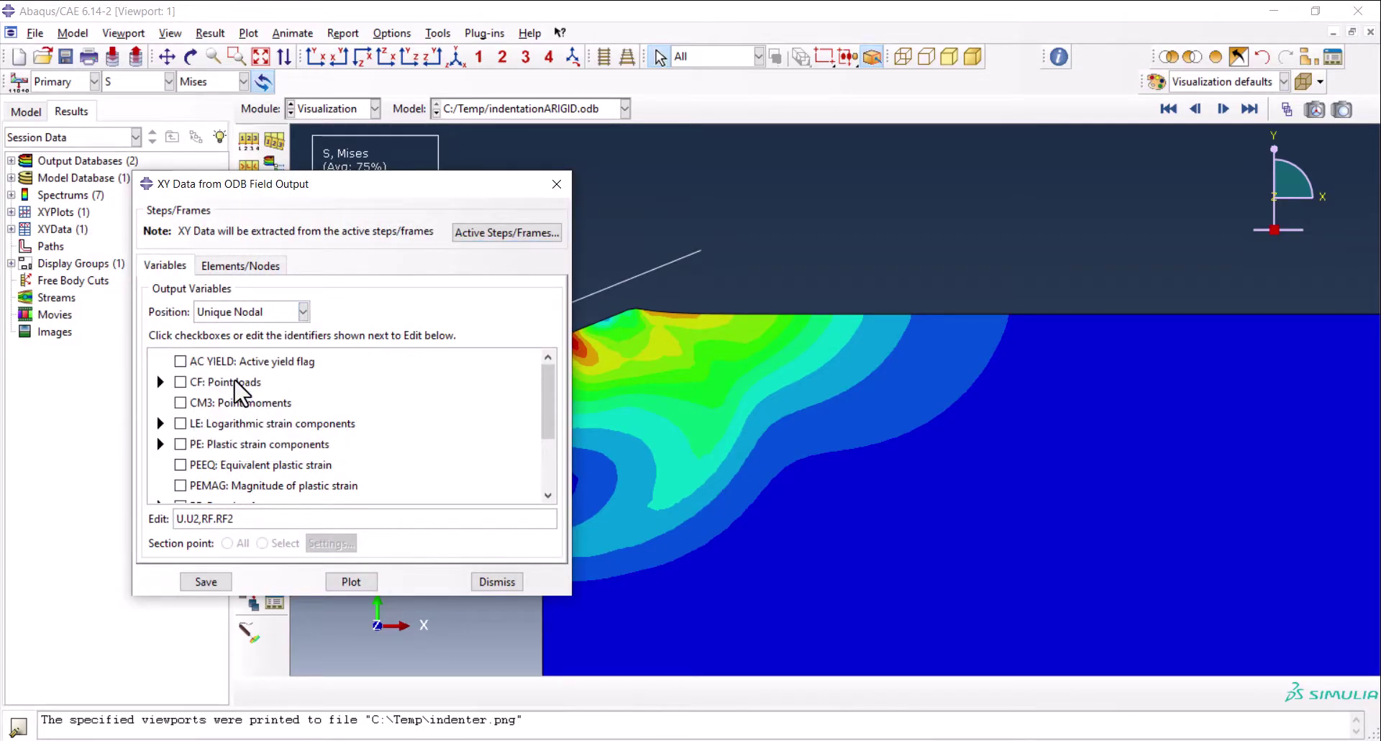
pyautogui.scroll(-5, 221, 453)
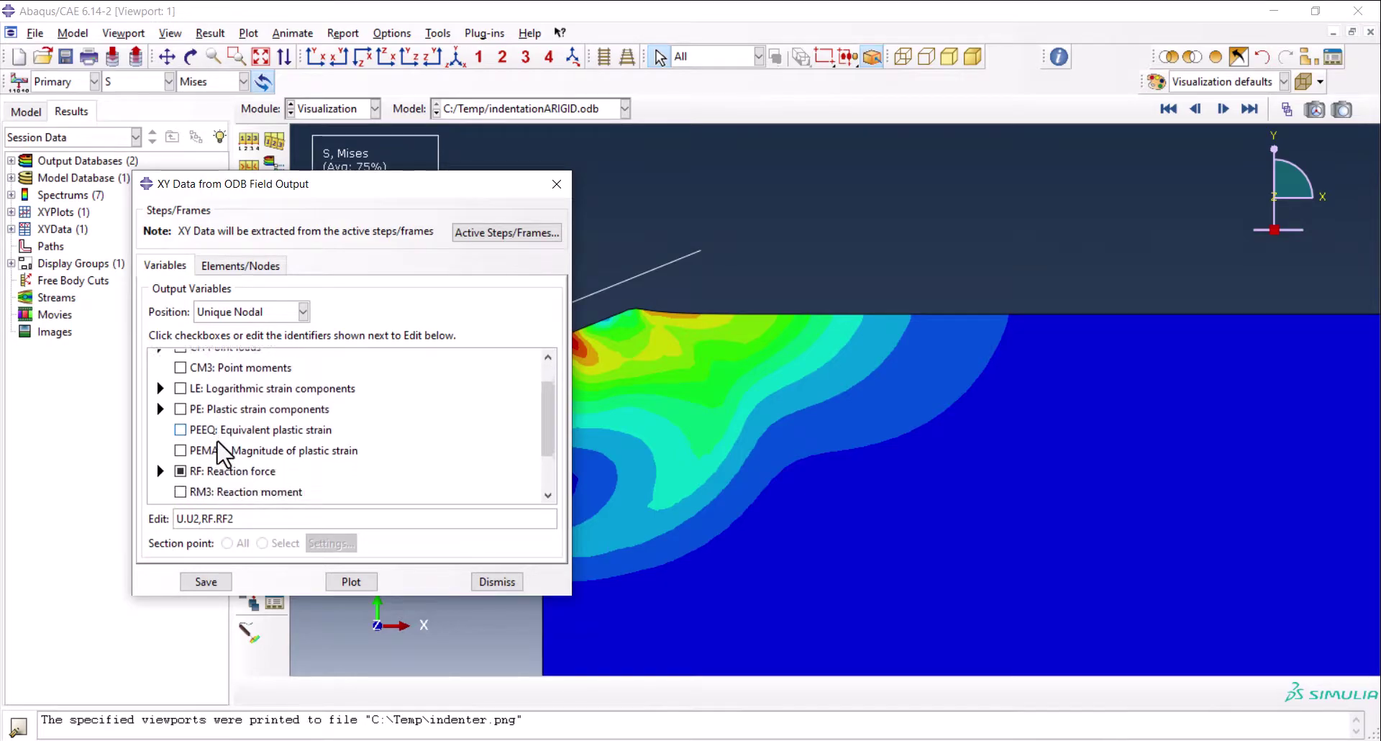
# Choose the node set REFERENCE_POINT_ 1 and plot its U2 displacement and RF2 reaction force against time
pyautogui.click(240, 265)
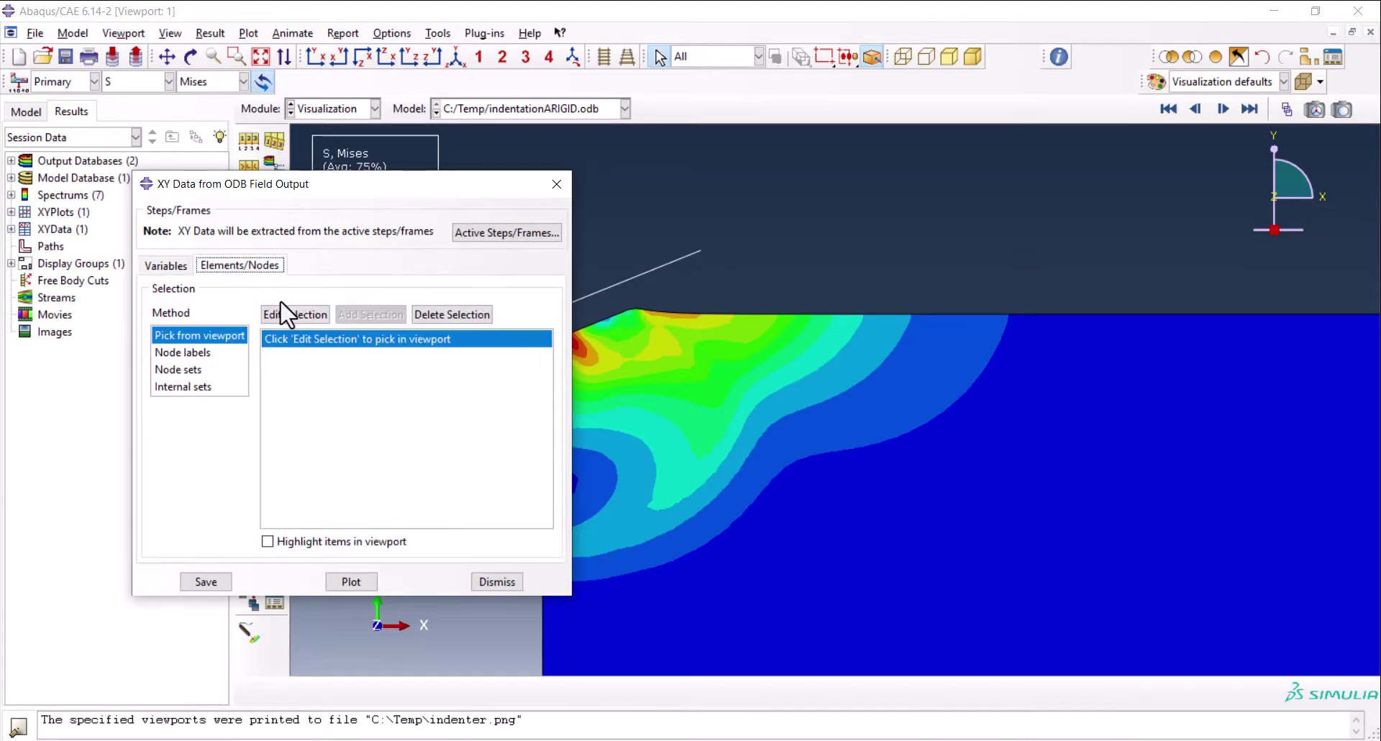
pyautogui.click(280, 321)
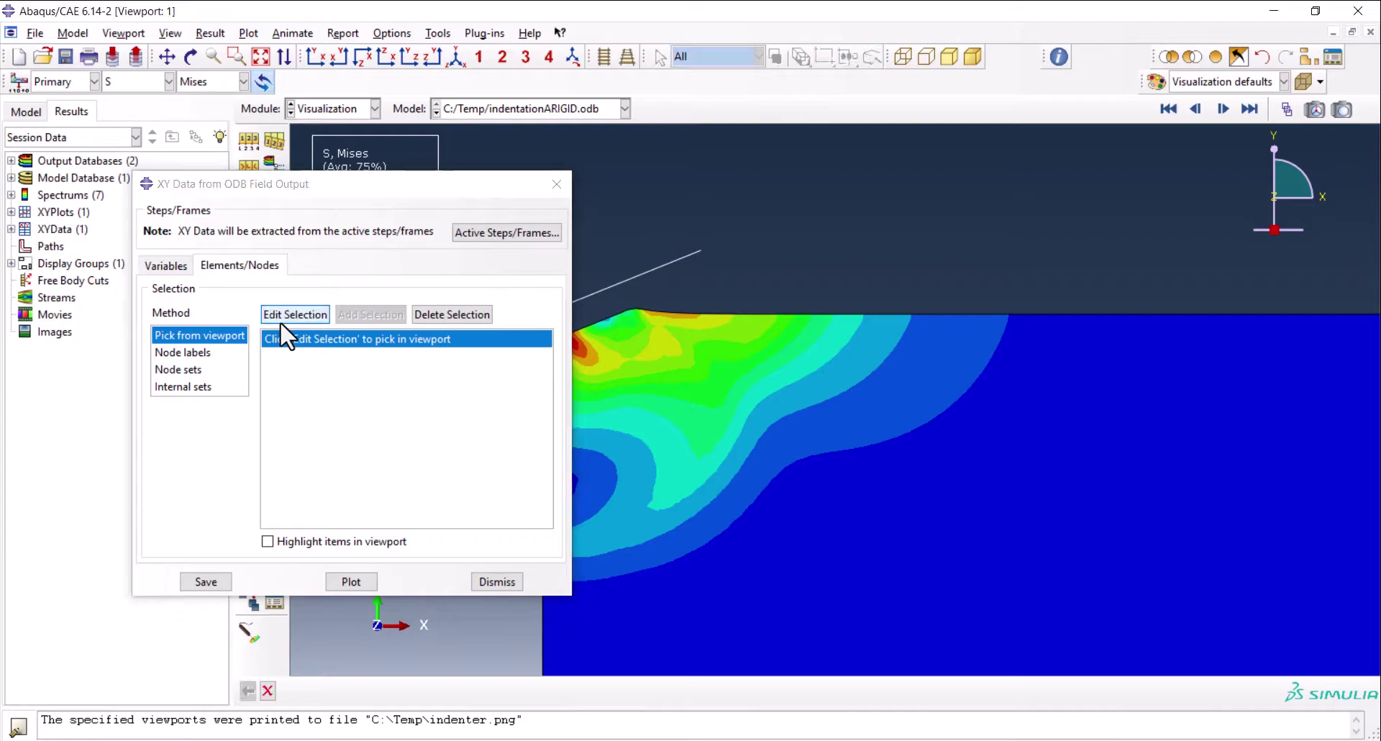
pyautogui.click(159, 352)
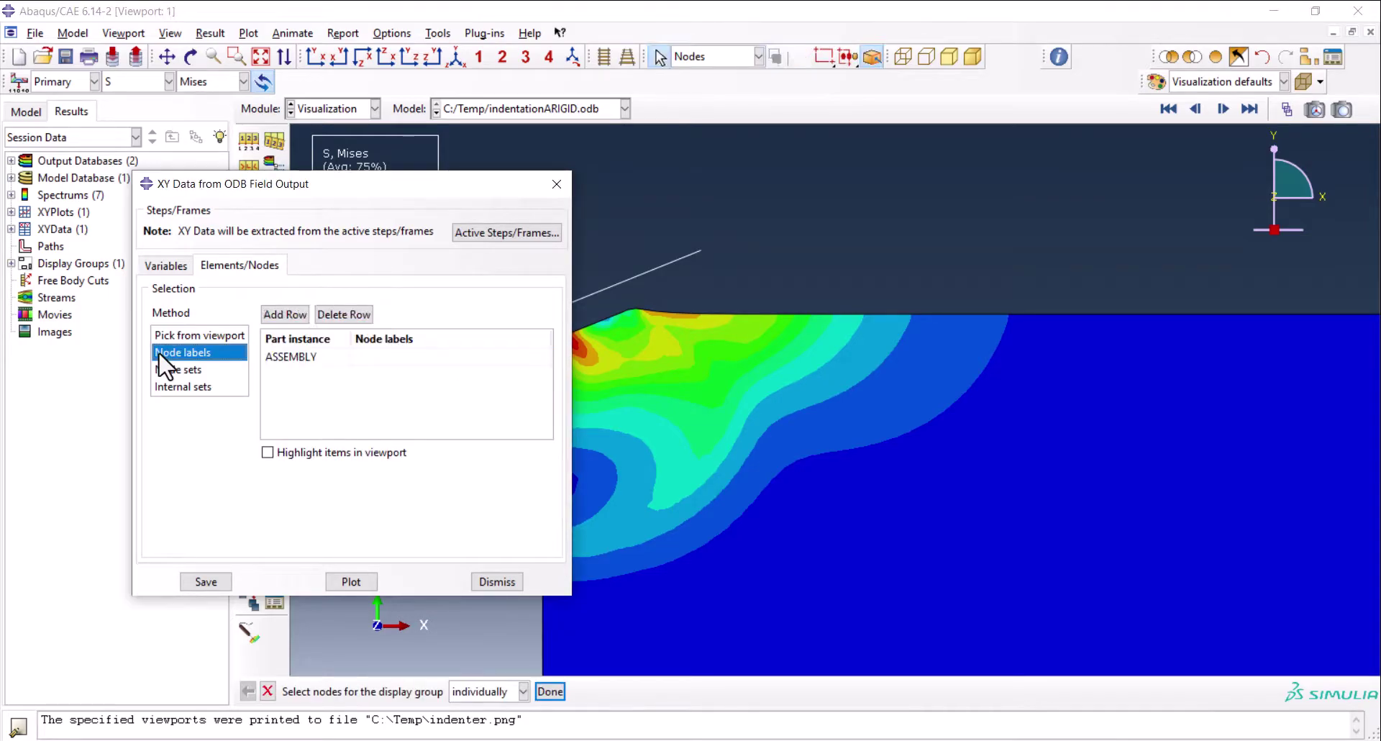
pyautogui.click(180, 369)
pyautogui.click(358, 374)
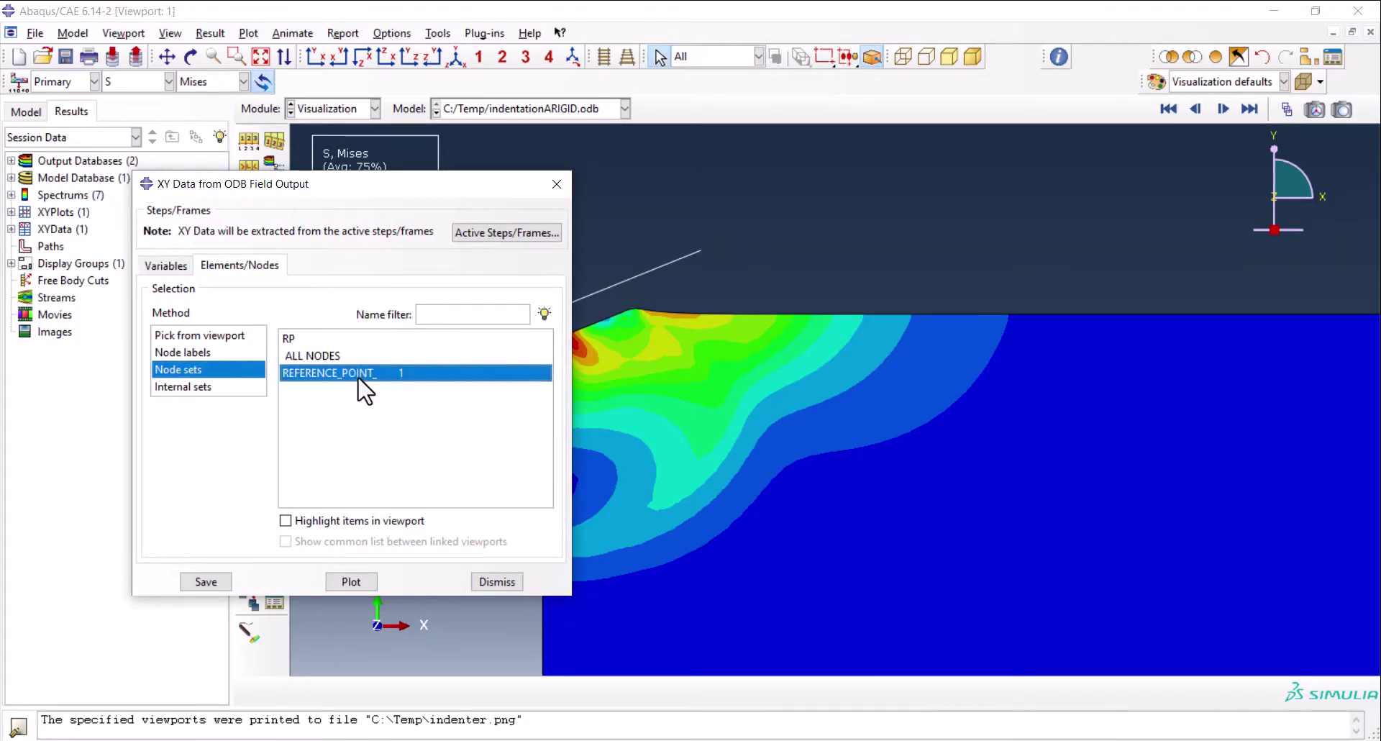
pyautogui.click(165, 266)
pyautogui.click(240, 265)
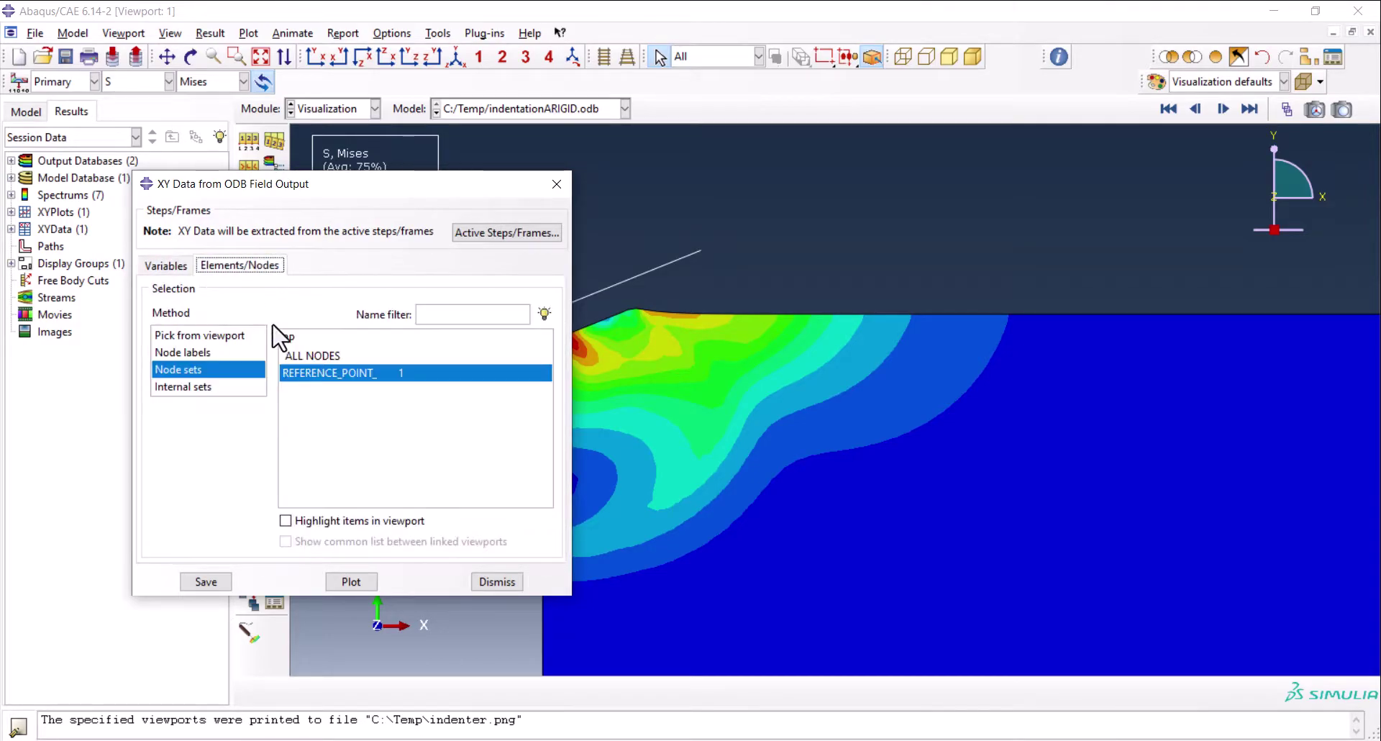
pyautogui.click(345, 581)
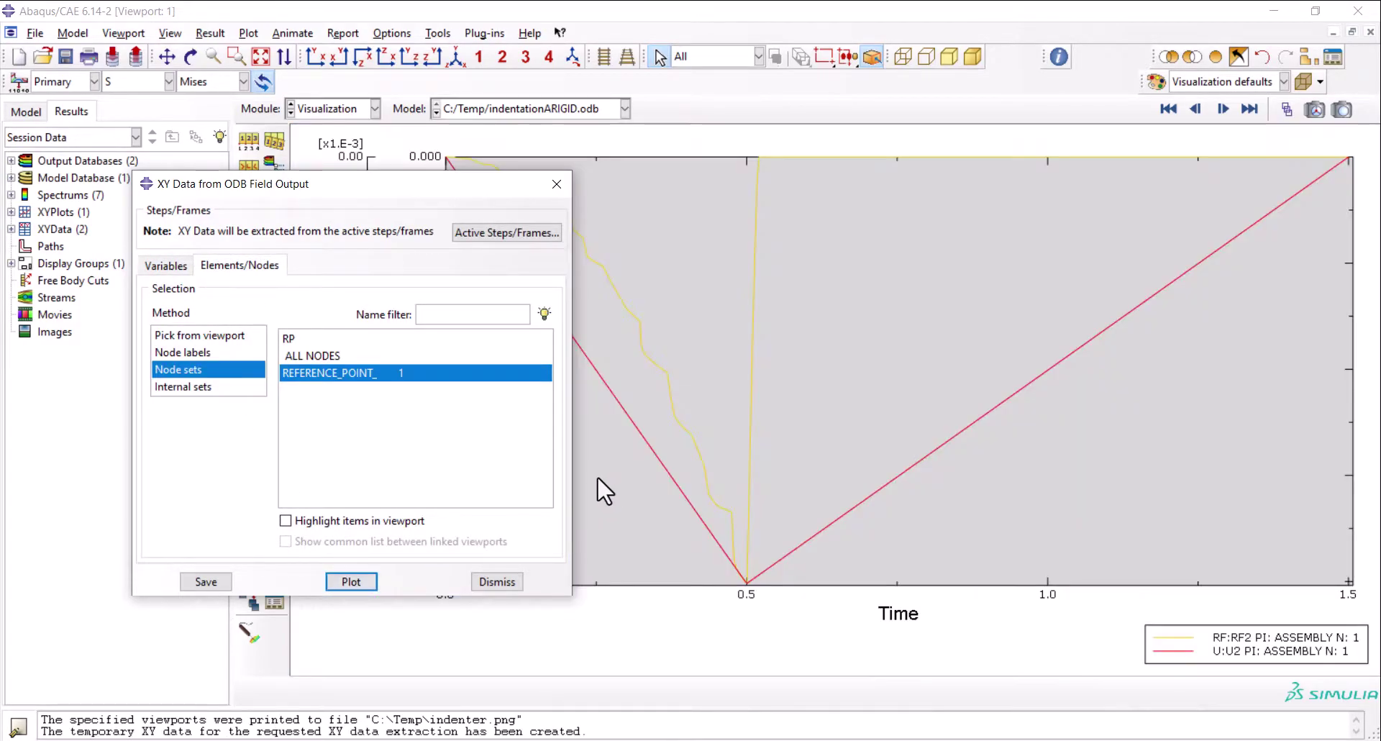
pyautogui.click(557, 185)
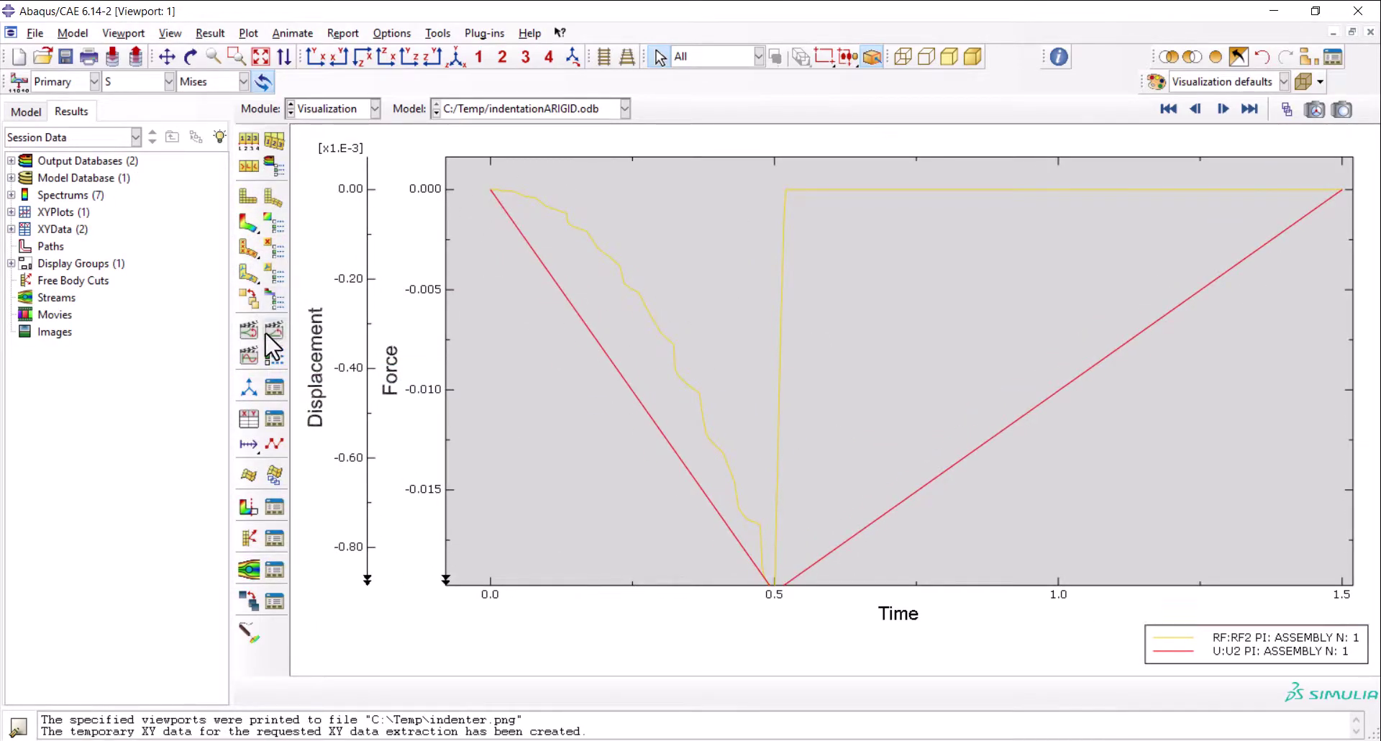
# Start an Operate on XY Data expression using combine, with the absolute value of the U2 displacement as first argument
pyautogui.click(249, 420)
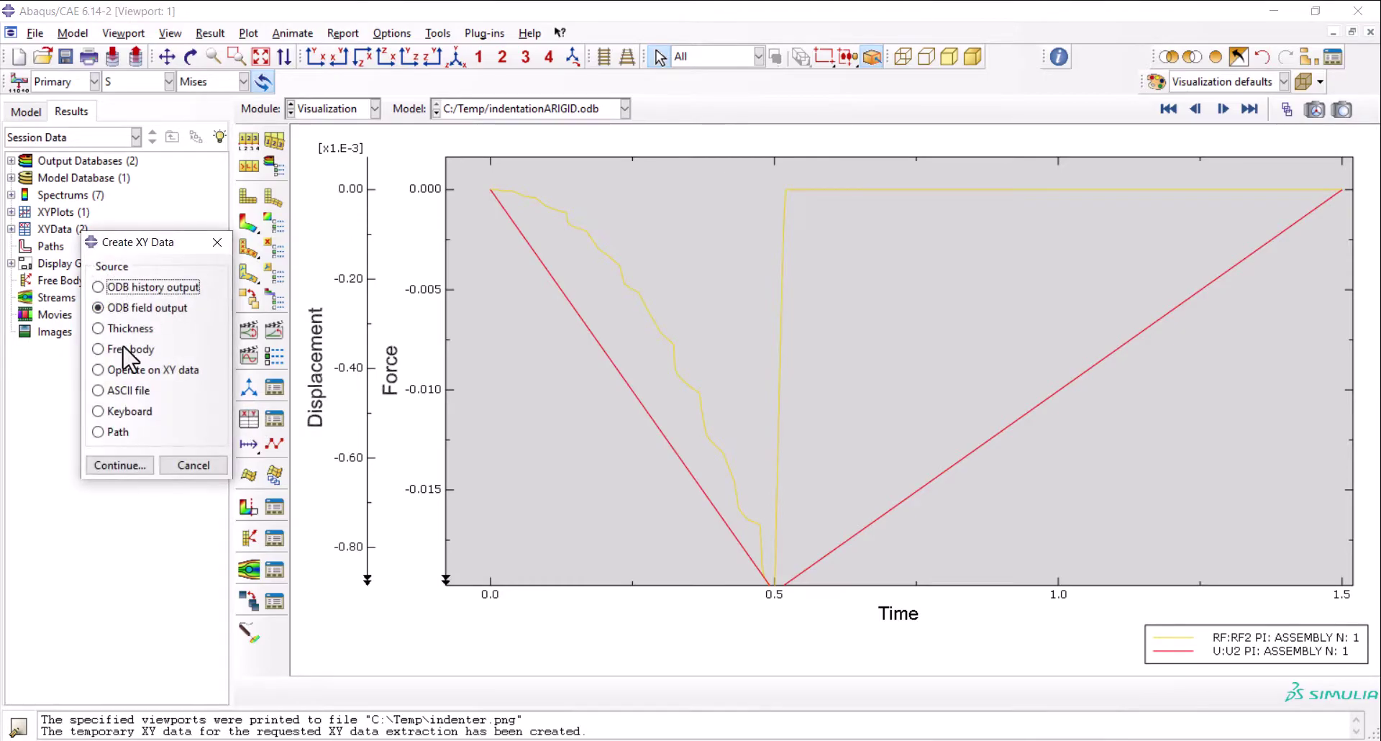
pyautogui.click(129, 372)
pyautogui.click(118, 464)
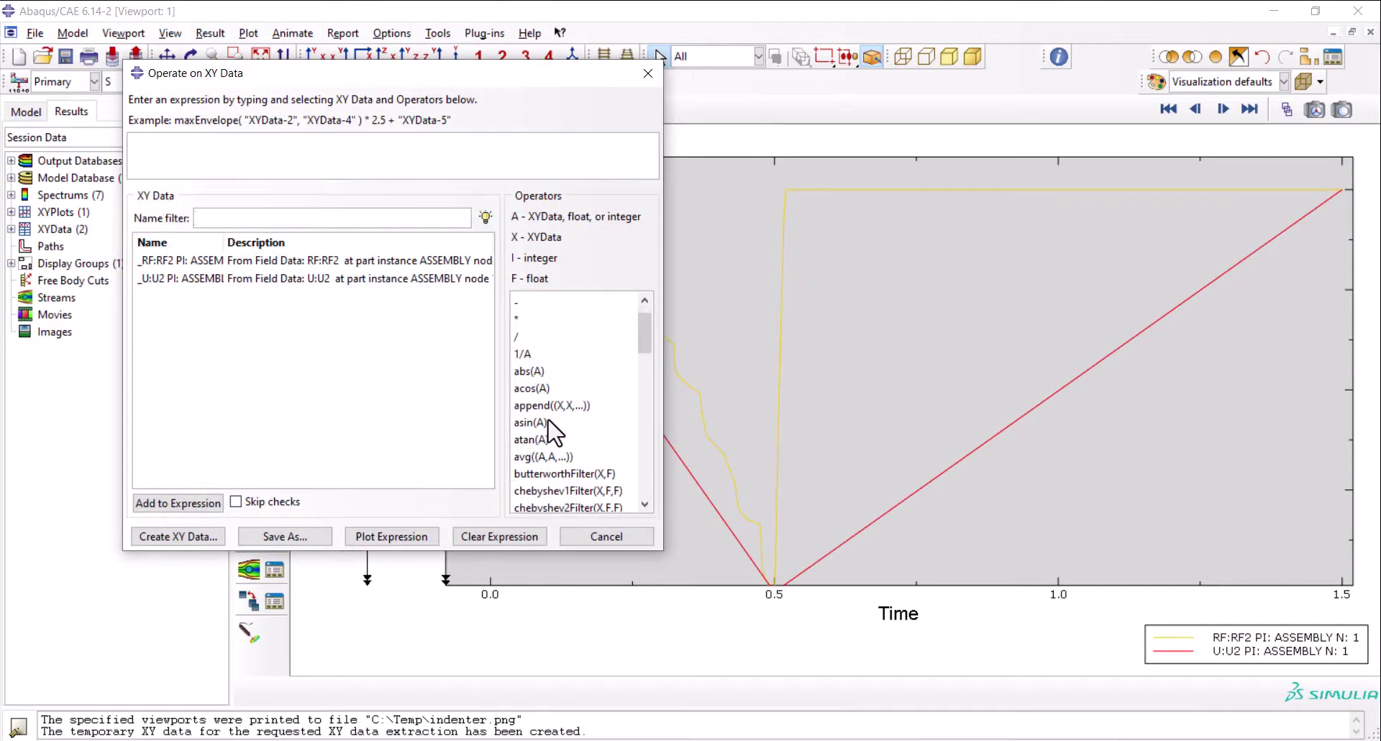
pyautogui.scroll(-3, 565, 446)
pyautogui.click(564, 404)
pyautogui.scroll(3, 568, 392)
pyautogui.click(529, 404)
pyautogui.doubleClick(245, 278)
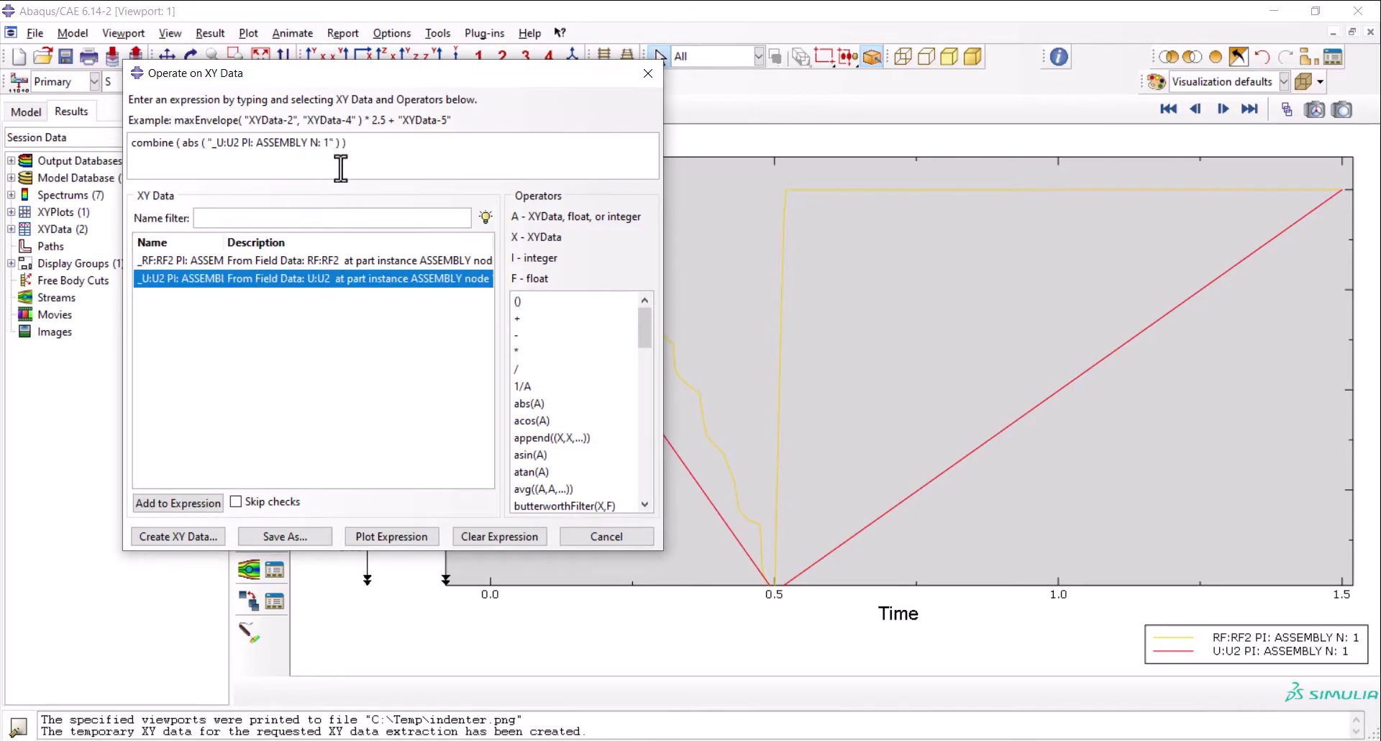
# Add the absolute value of the RF2 reaction force as the second combine argument and plot the expression
pyautogui.click(532, 403)
pyautogui.doubleClick(314, 262)
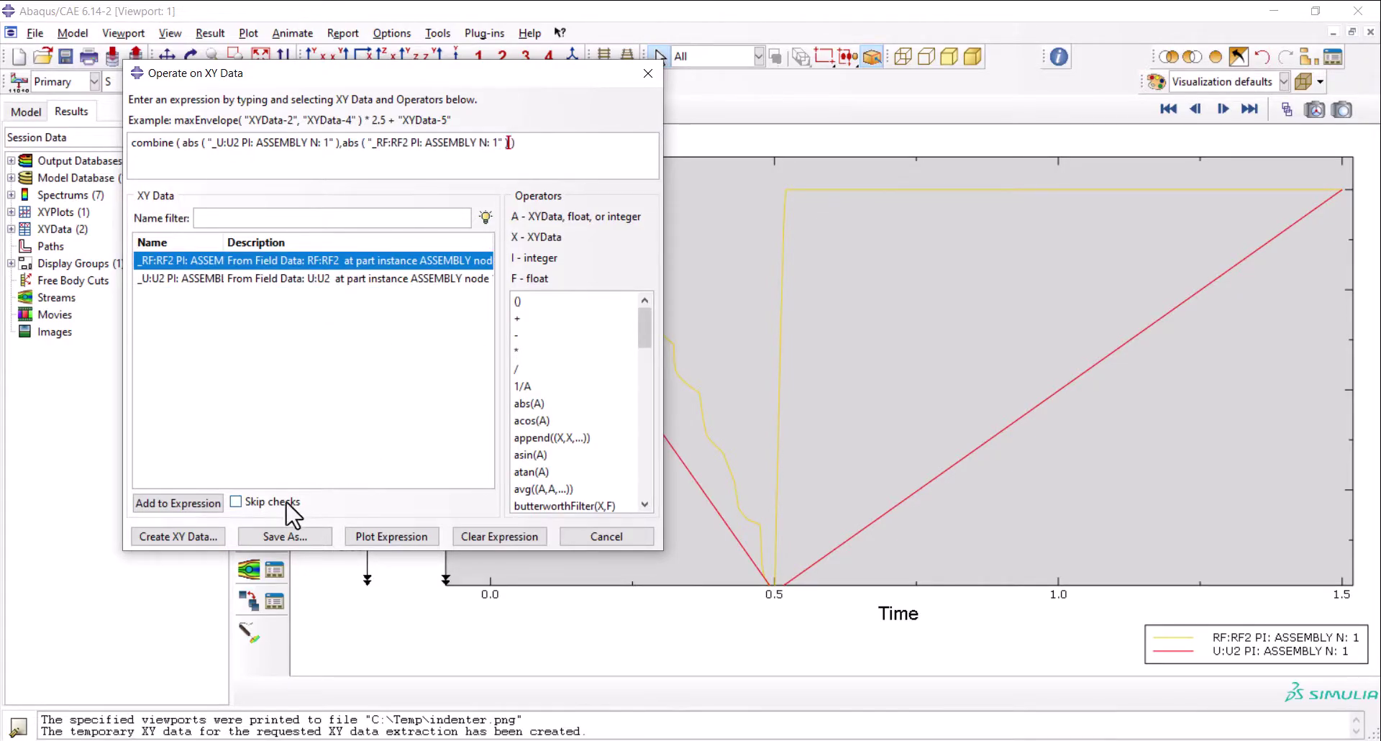
pyautogui.click(404, 541)
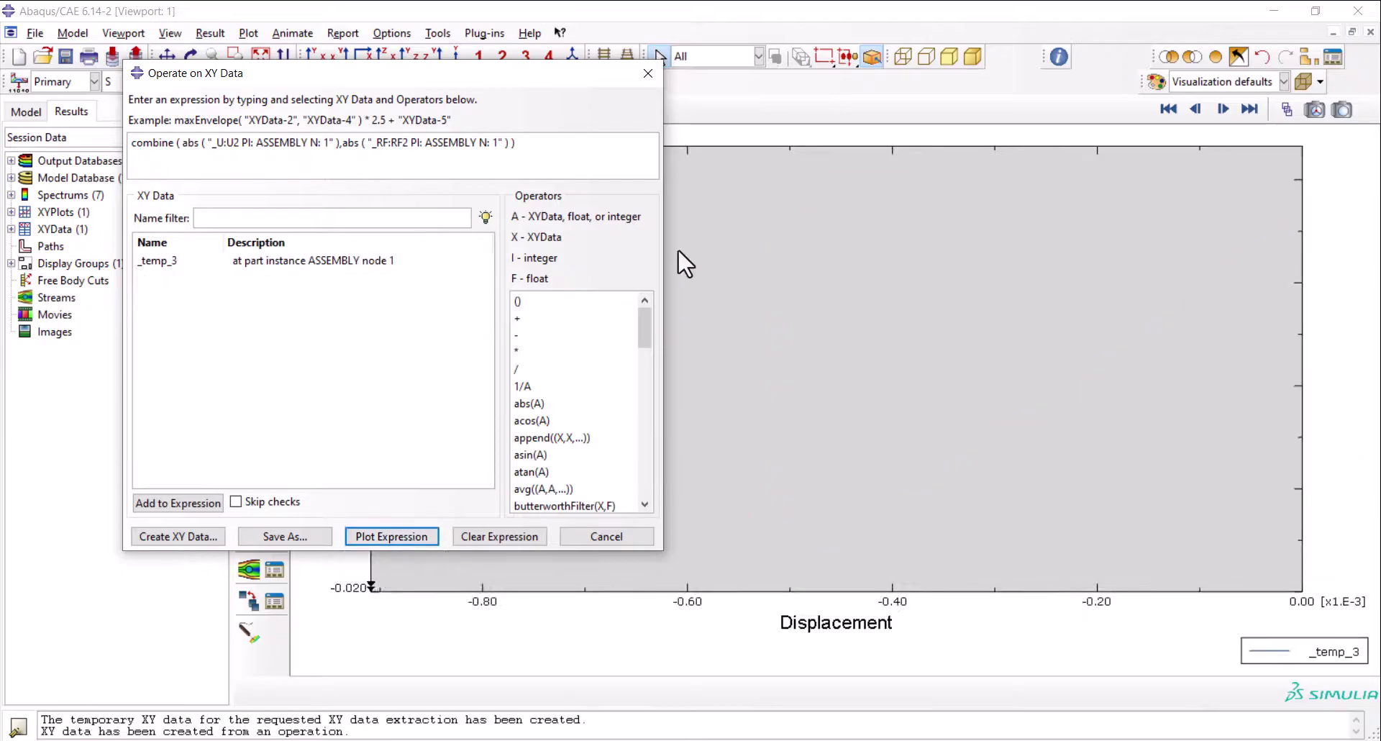
pyautogui.click(638, 72)
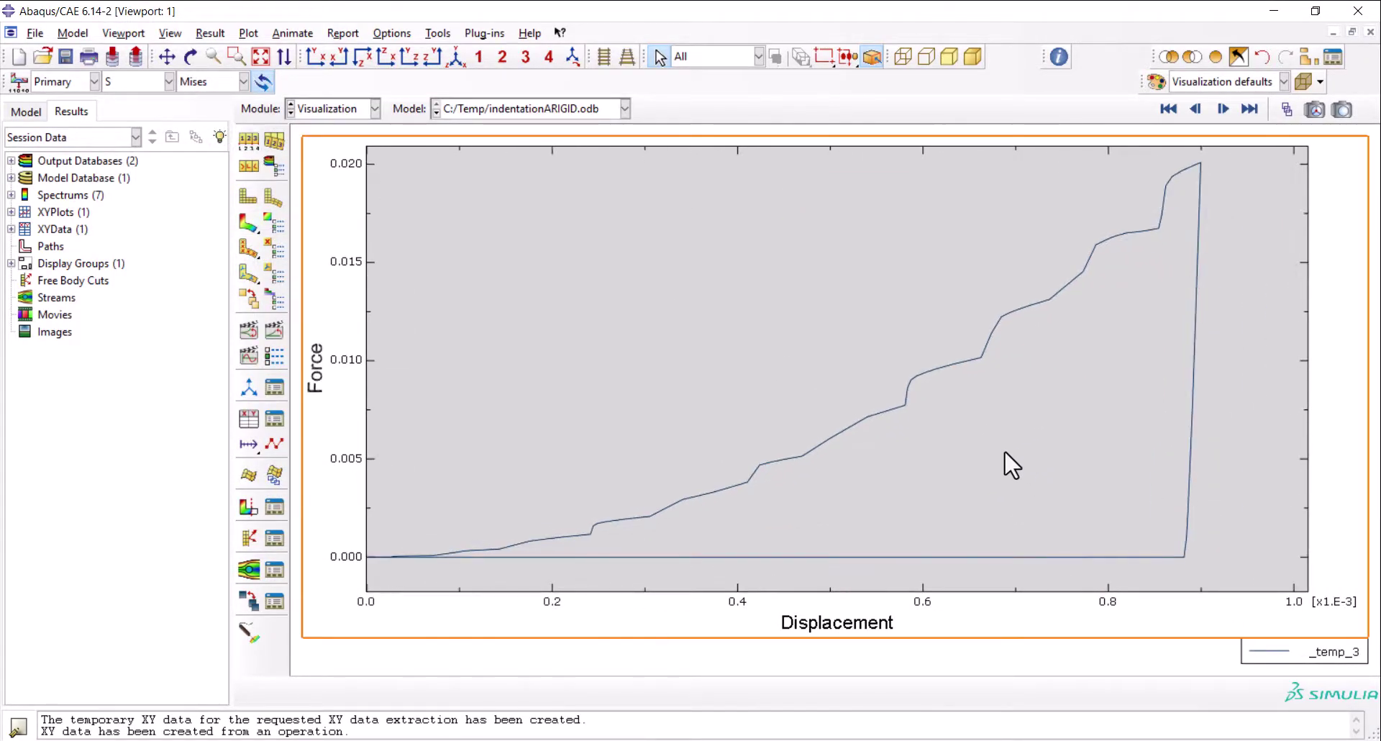
# Open the combined force-displacement XY data _temp_3 for editing and copy all of its X and Y rows
pyautogui.click(11, 229)
pyautogui.click(44, 246)
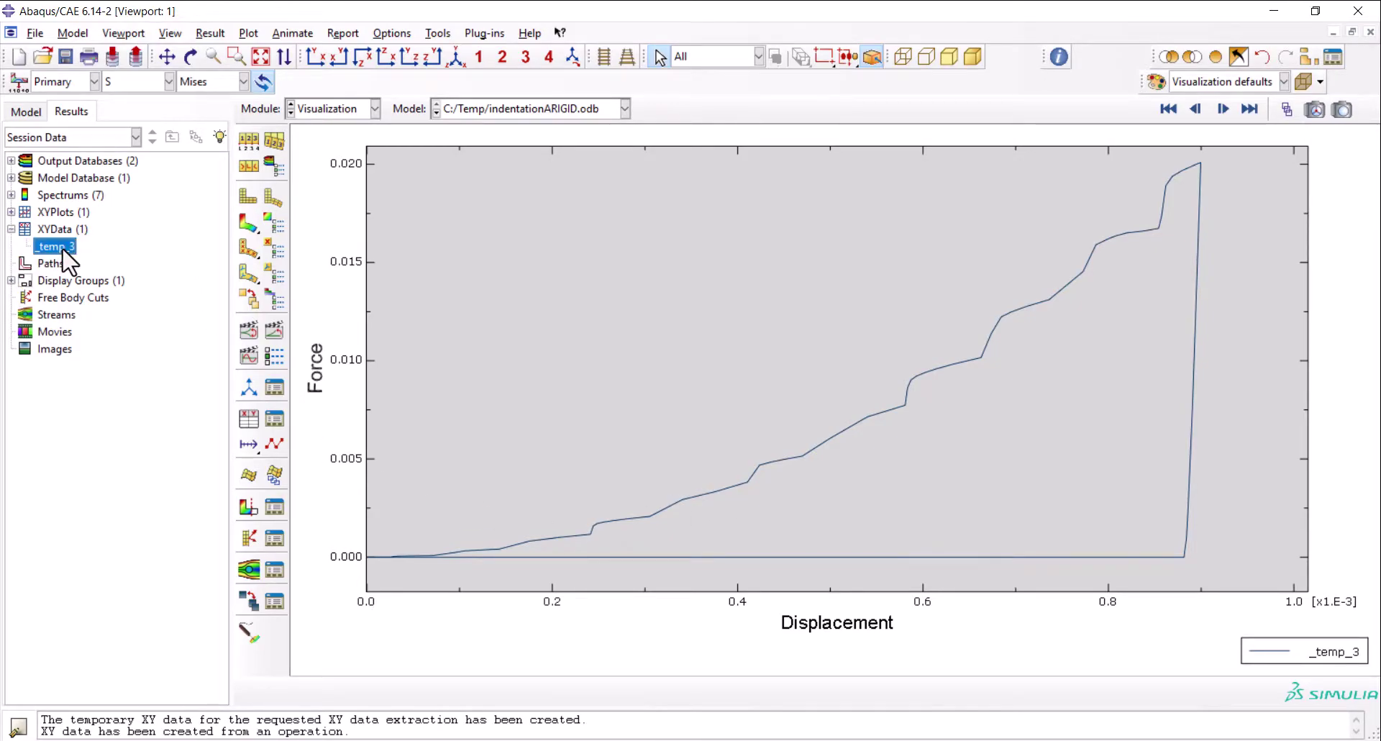
pyautogui.rightClick(52, 245)
pyautogui.click(96, 289)
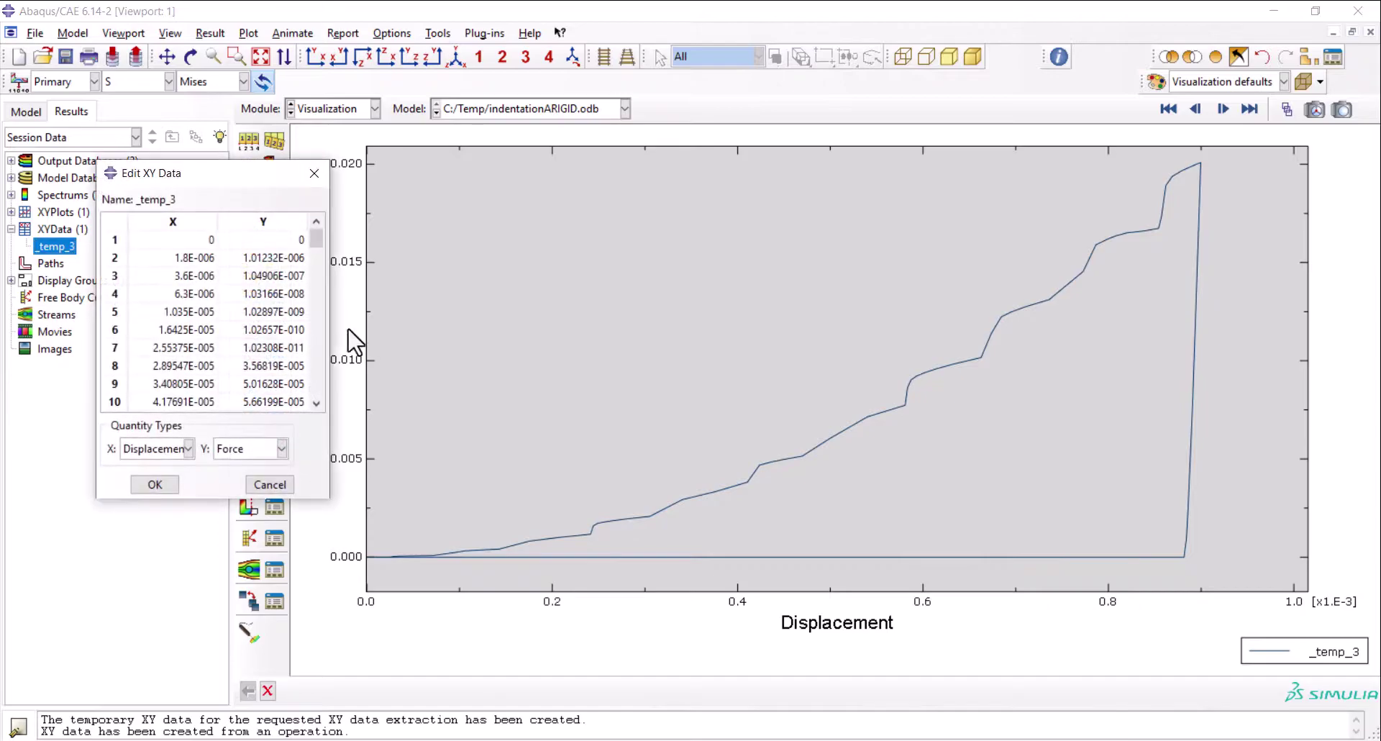
pyautogui.scroll(-20, 216, 302)
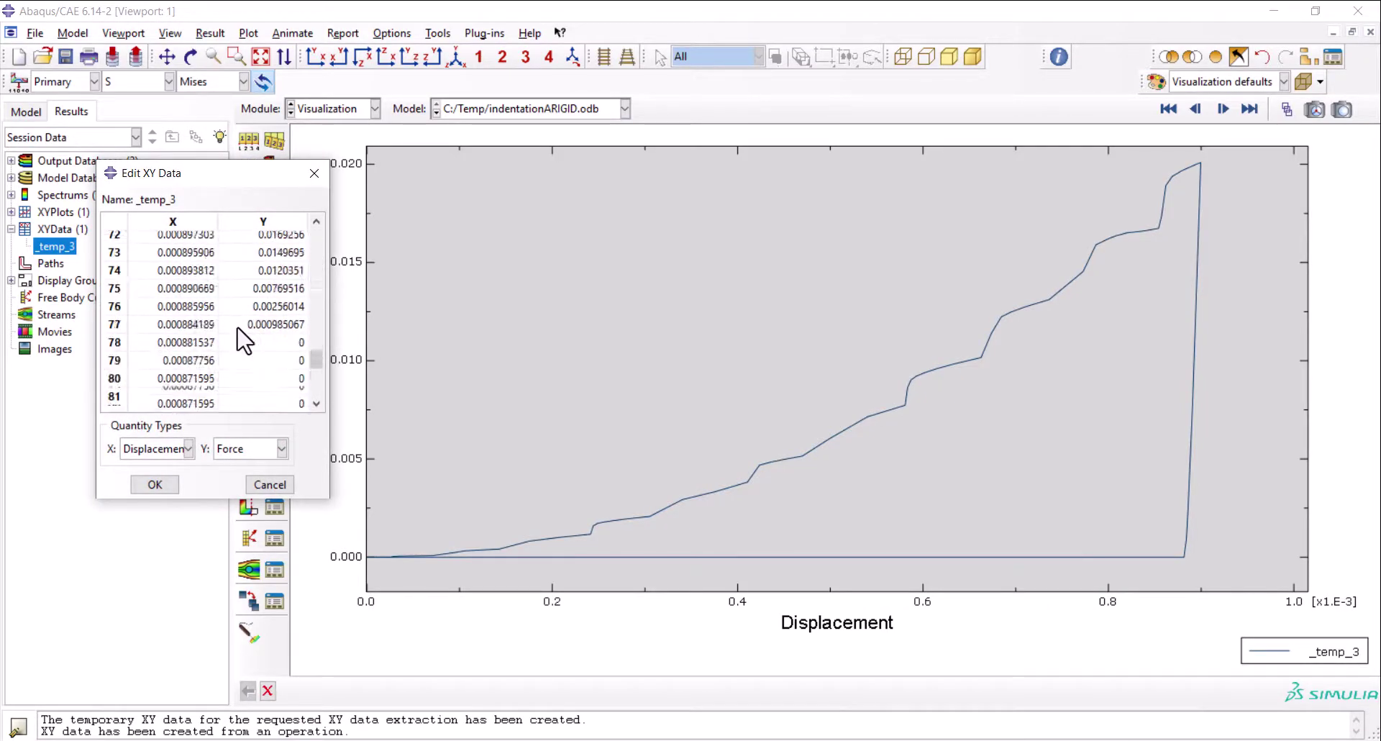
pyautogui.scroll(-1, 244, 360)
pyautogui.hotkey('ctrl', 'a')
pyautogui.rightClick(239, 349)
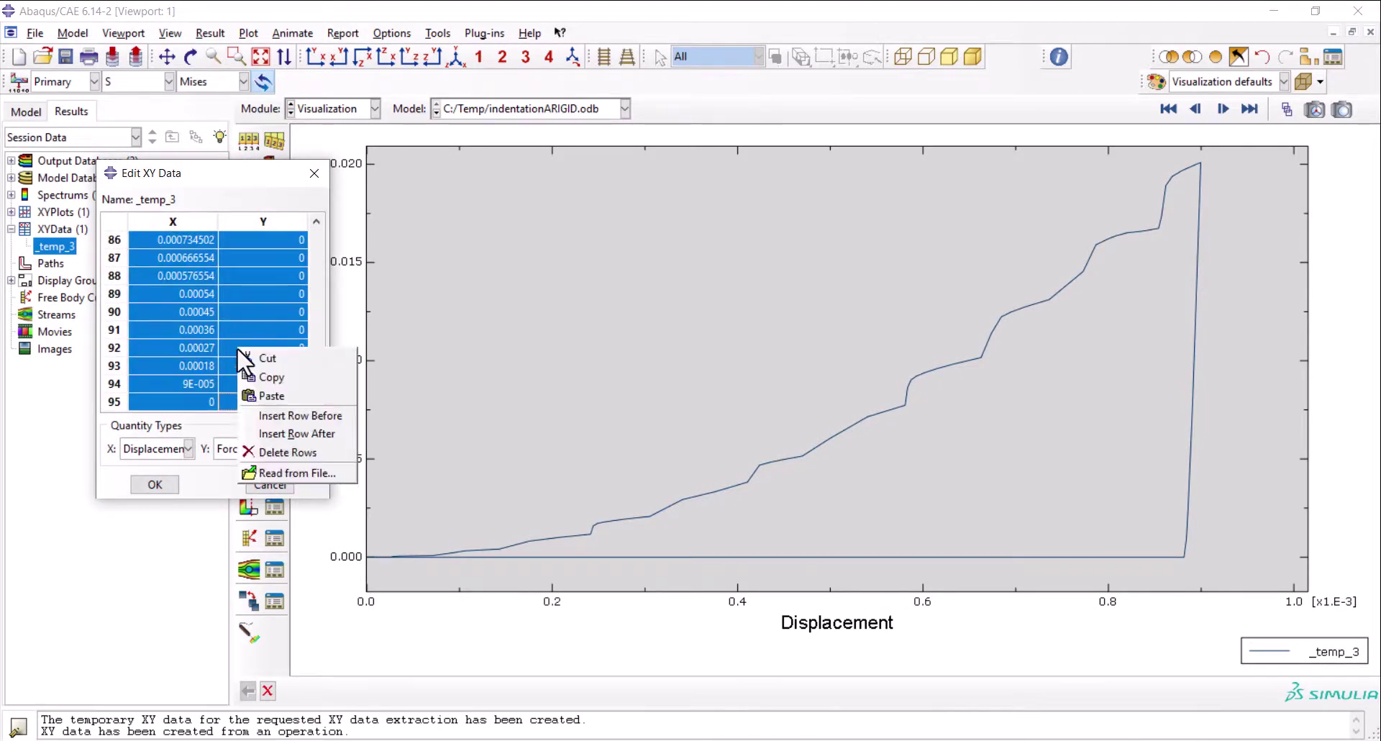
pyautogui.click(272, 376)
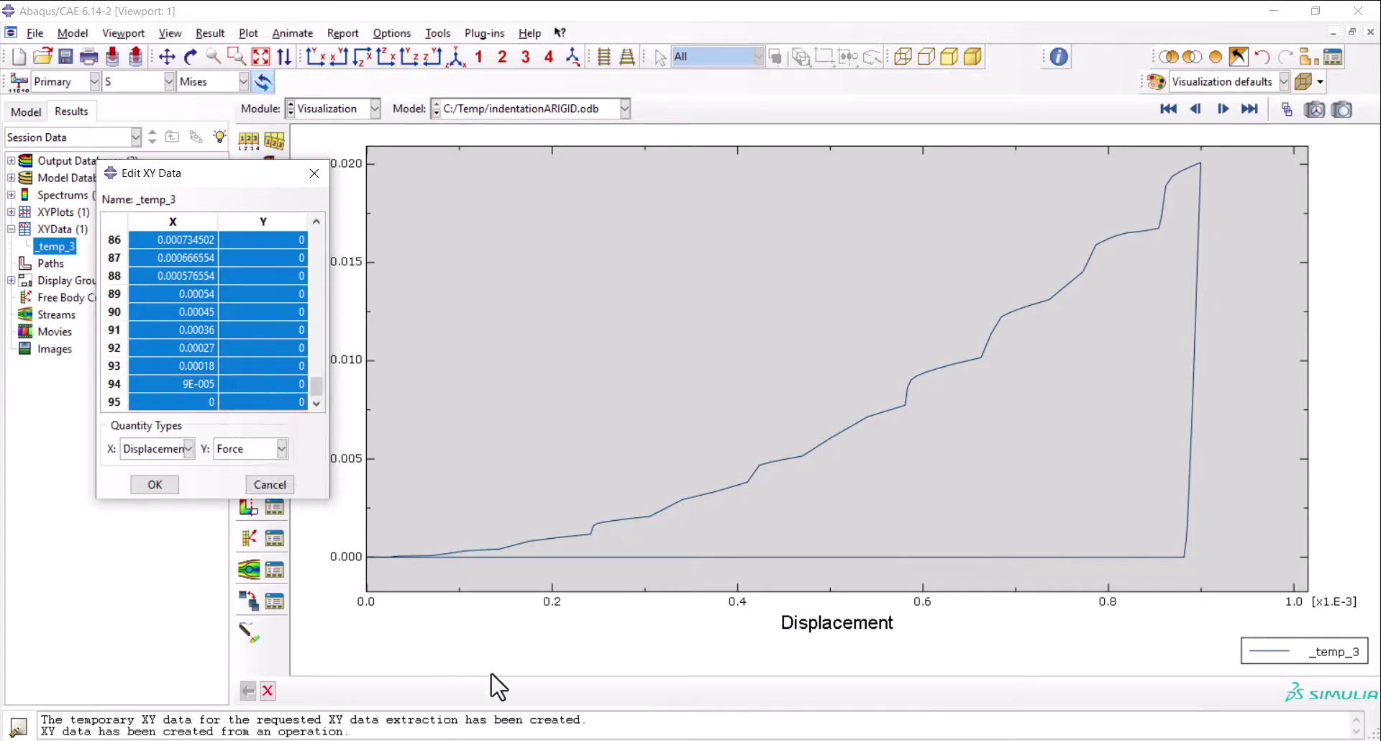
# Switch to Excel and paste the copied force-displacement data into Sheet1 starting at cell D1
pyautogui.click(630, 740)
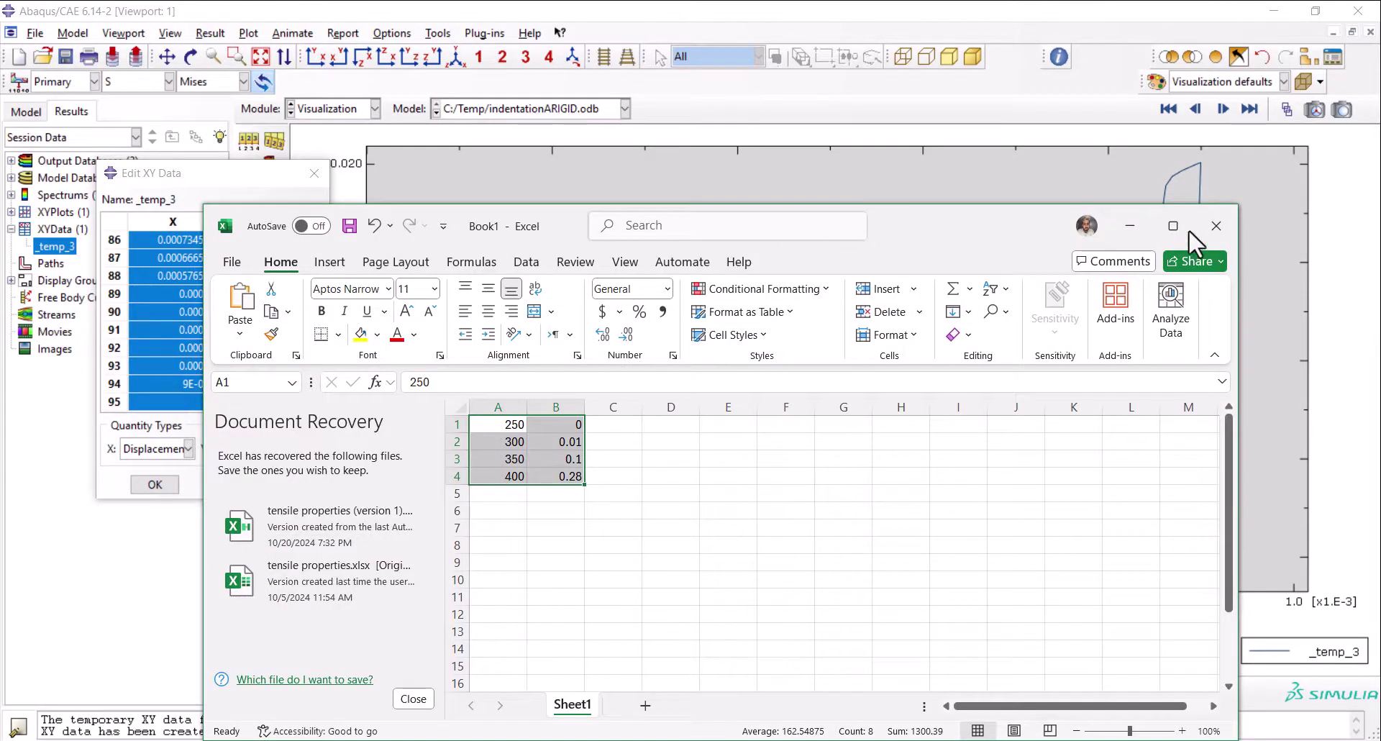
pyautogui.click(1174, 227)
pyautogui.click(475, 223)
pyautogui.hotkey('ctrl', 'v')
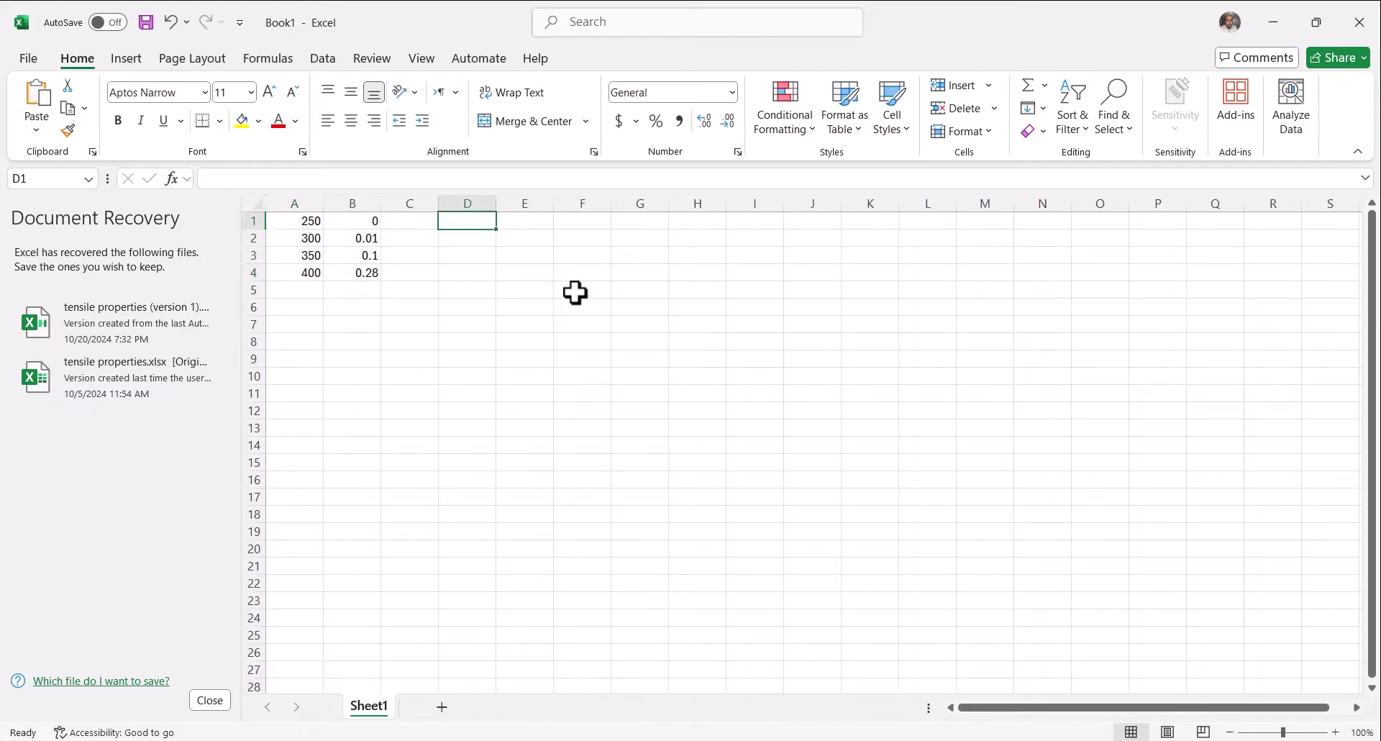
pyautogui.scroll(-2, 575, 300)
pyautogui.scroll(-20, 576, 300)
pyautogui.scroll(4, 553, 324)
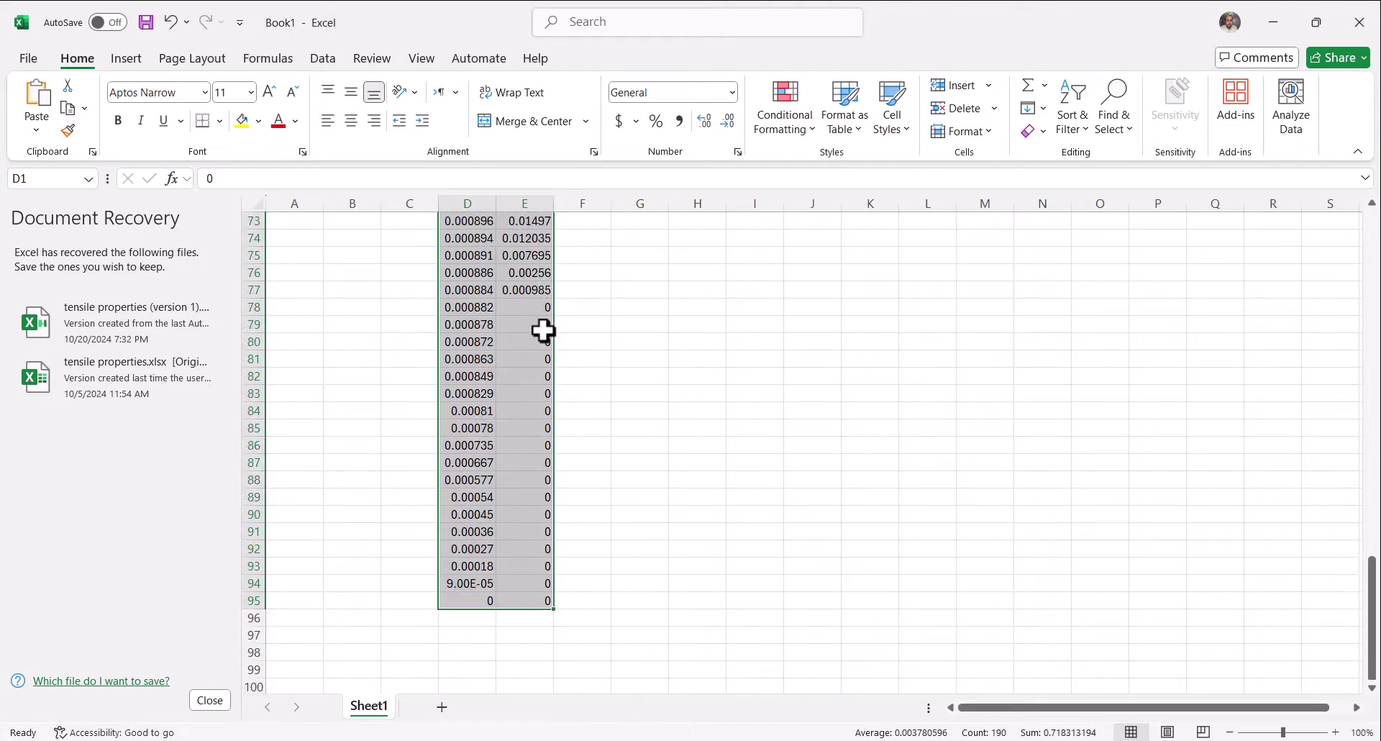
# Delete the trailing zero-force data in cells D79 to E95
pyautogui.moveTo(456, 324); pyautogui.dragTo(525, 604)
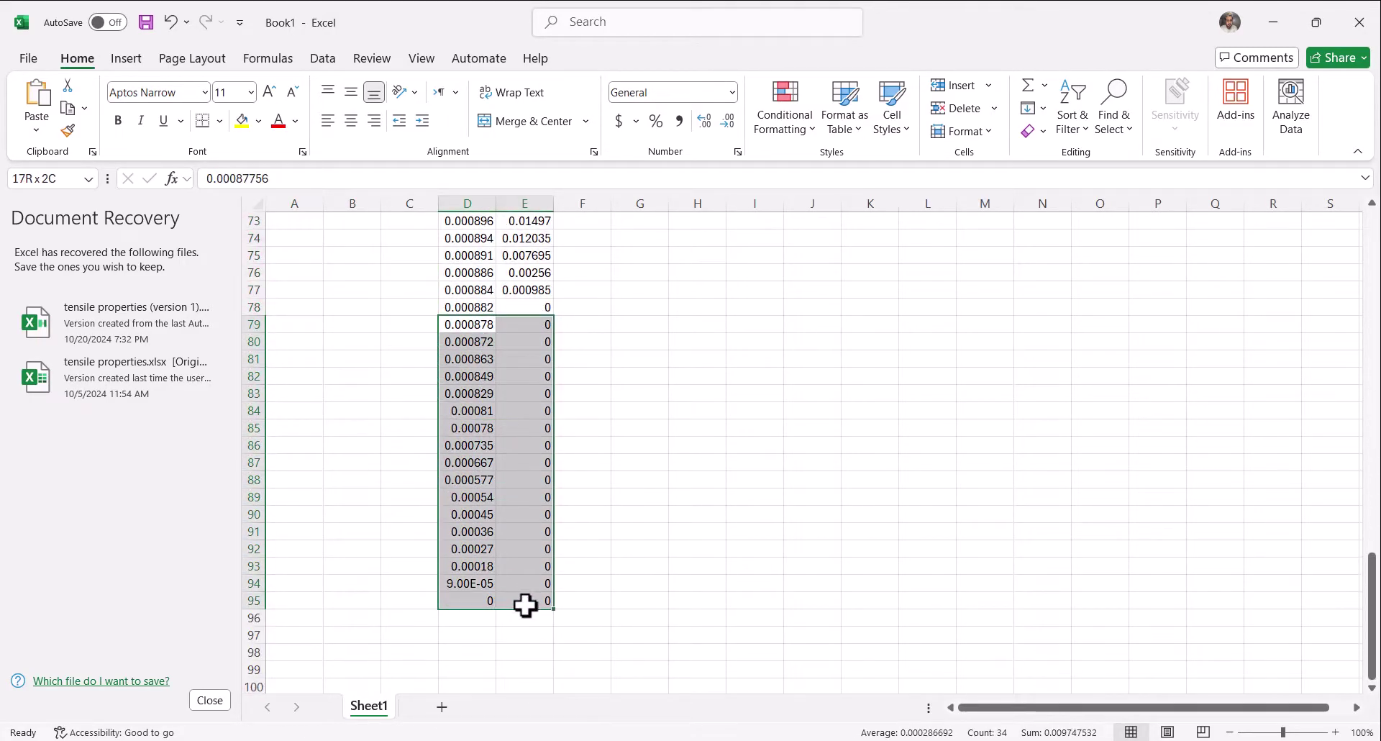
pyautogui.press('Delete')
pyautogui.scroll(20, 509, 440)
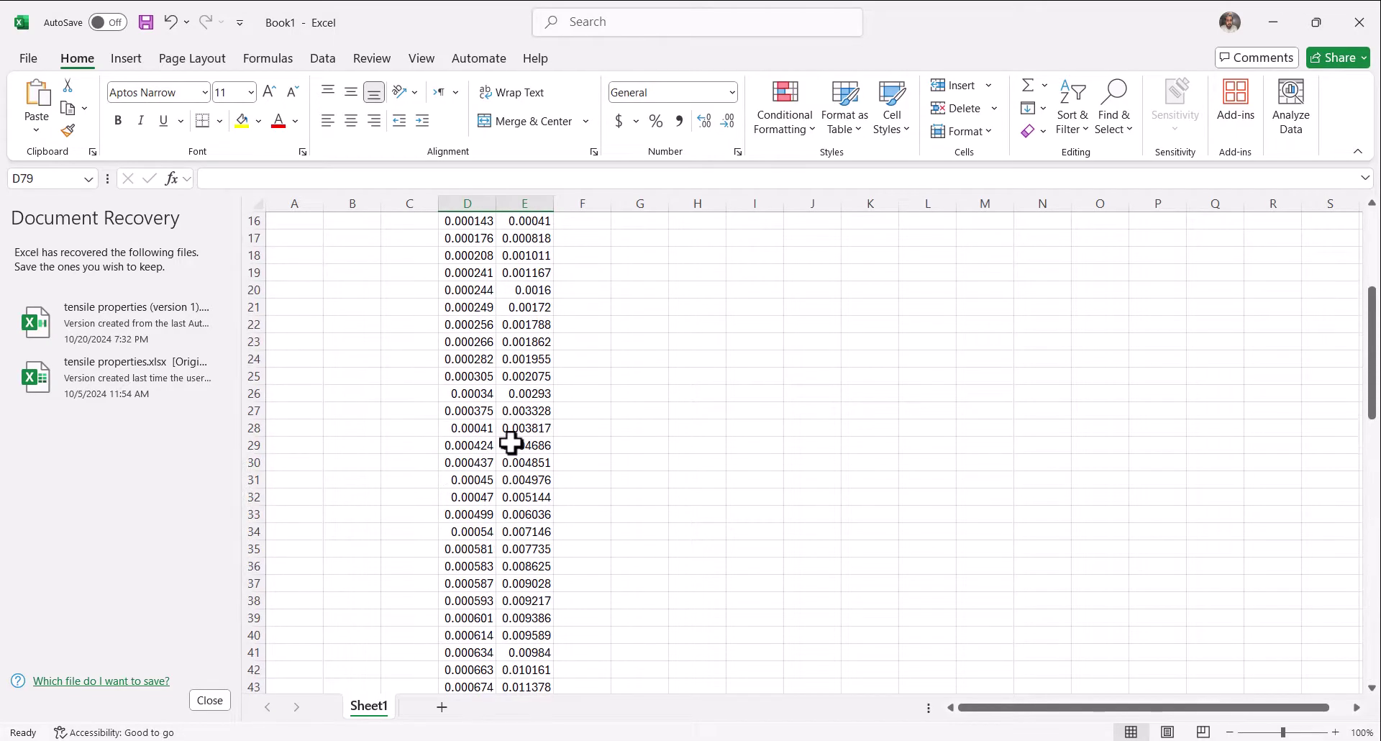
# Insert a scatter chart with smooth lines from the force-displacement data in columns D and E
pyautogui.click(465, 221)
pyautogui.hotkey('ctrl', 'shift', 'Down')
pyautogui.hotkey('shift', 'Right')
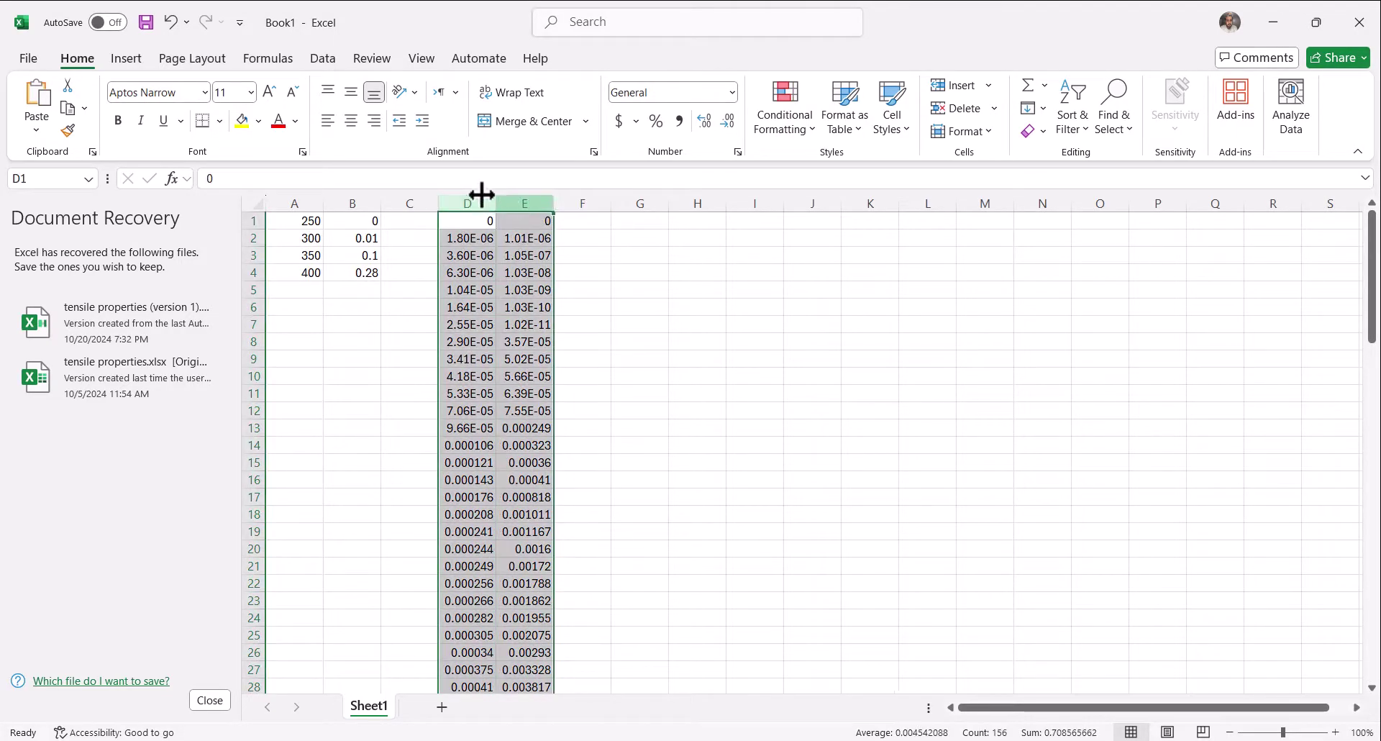
pyautogui.click(127, 61)
pyautogui.click(584, 130)
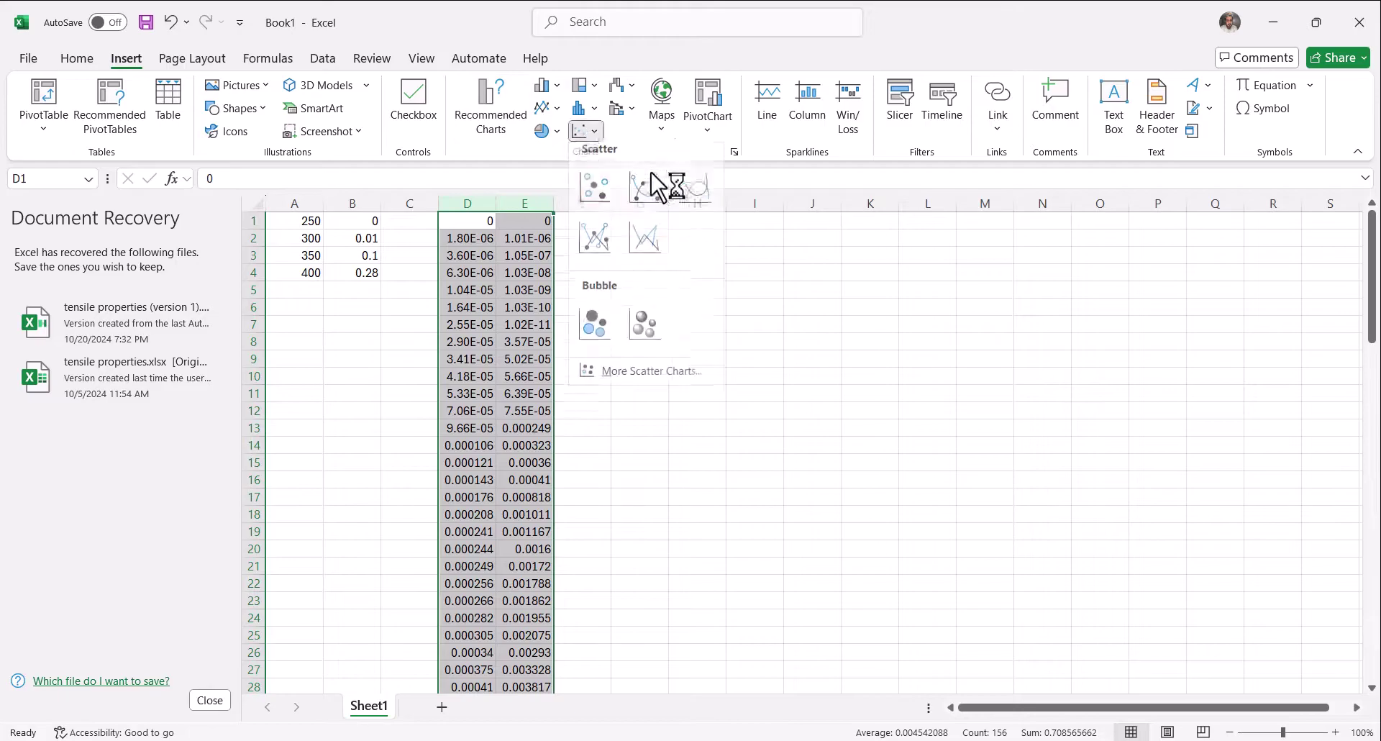
pyautogui.click(693, 203)
# Examine the loading and unloading parts of the force-displacement curve in the chart
pyautogui.scroll(-4, 978, 477)
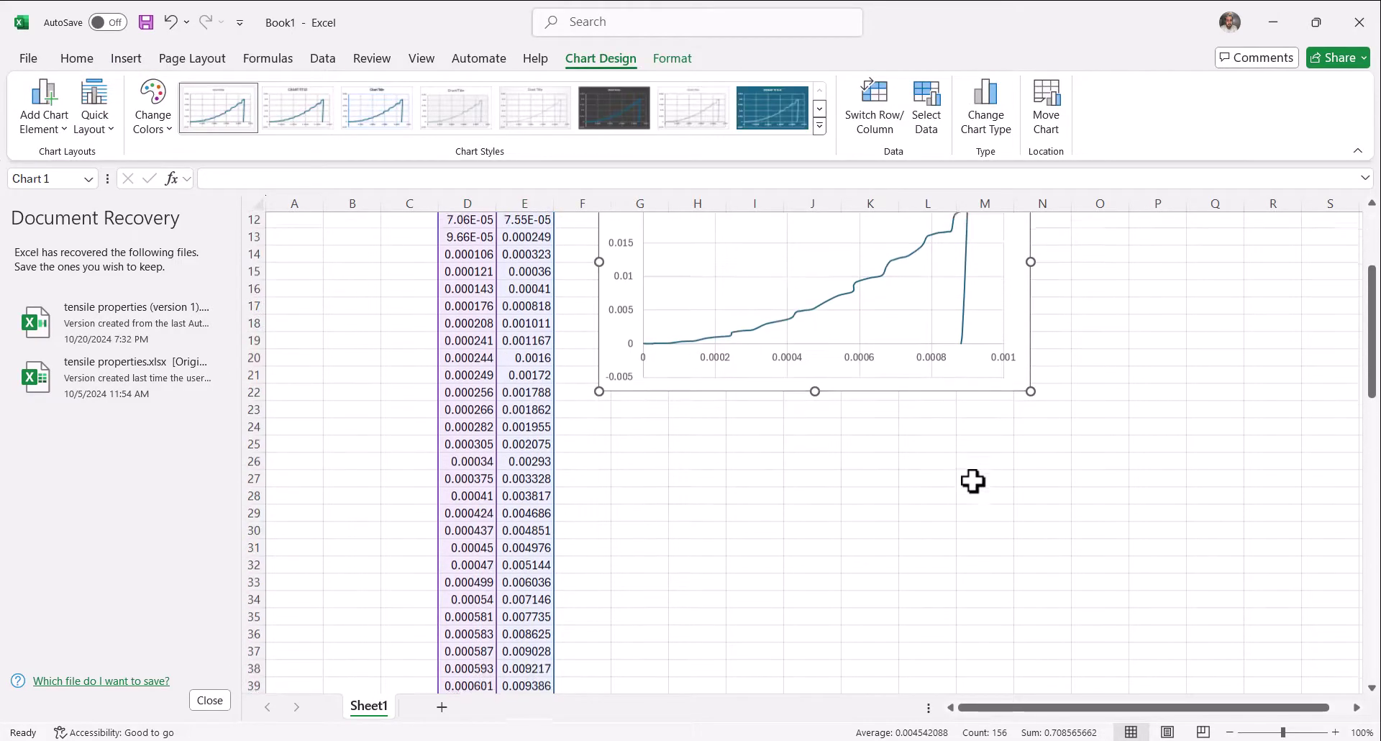
pyautogui.scroll(3, 963, 475)
pyautogui.keyDown('ctrl'); pyautogui.scroll(2, 964, 438); pyautogui.keyUp('ctrl')
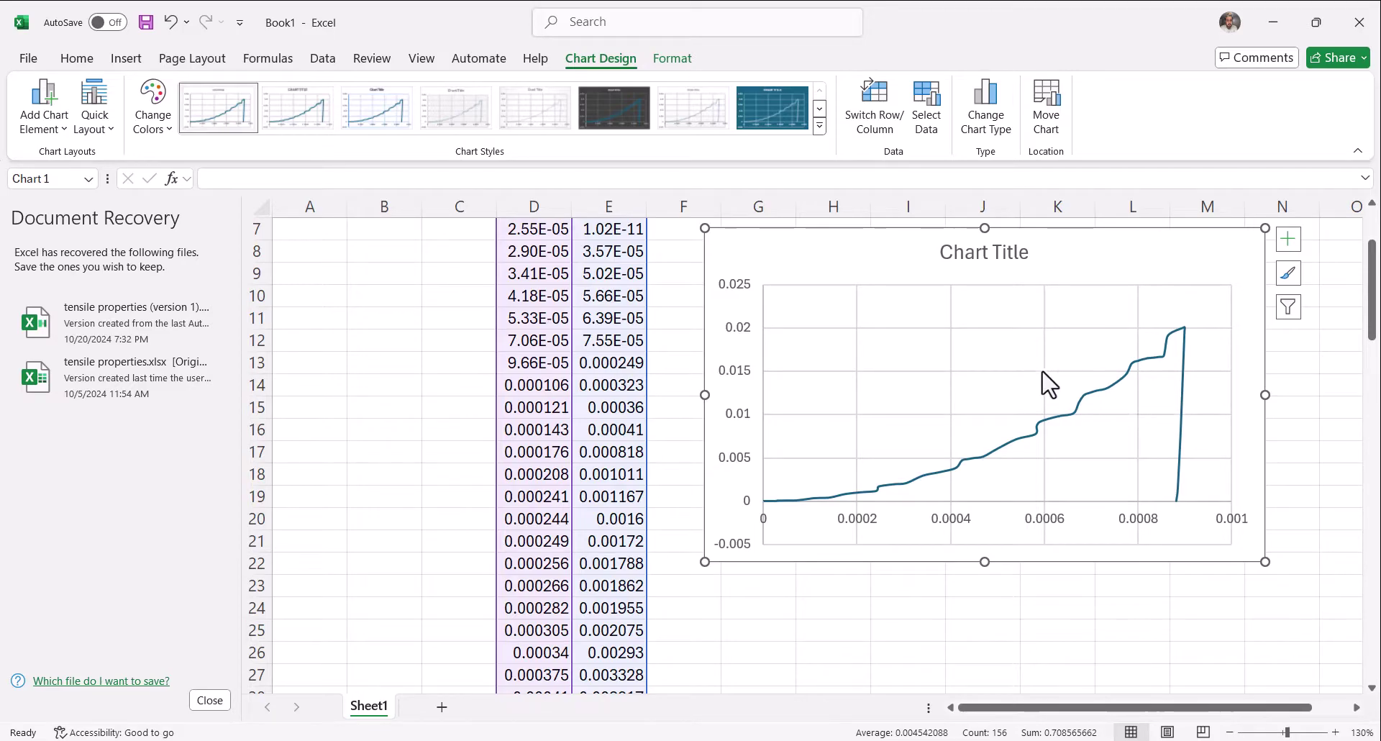
pyautogui.click(820, 495)
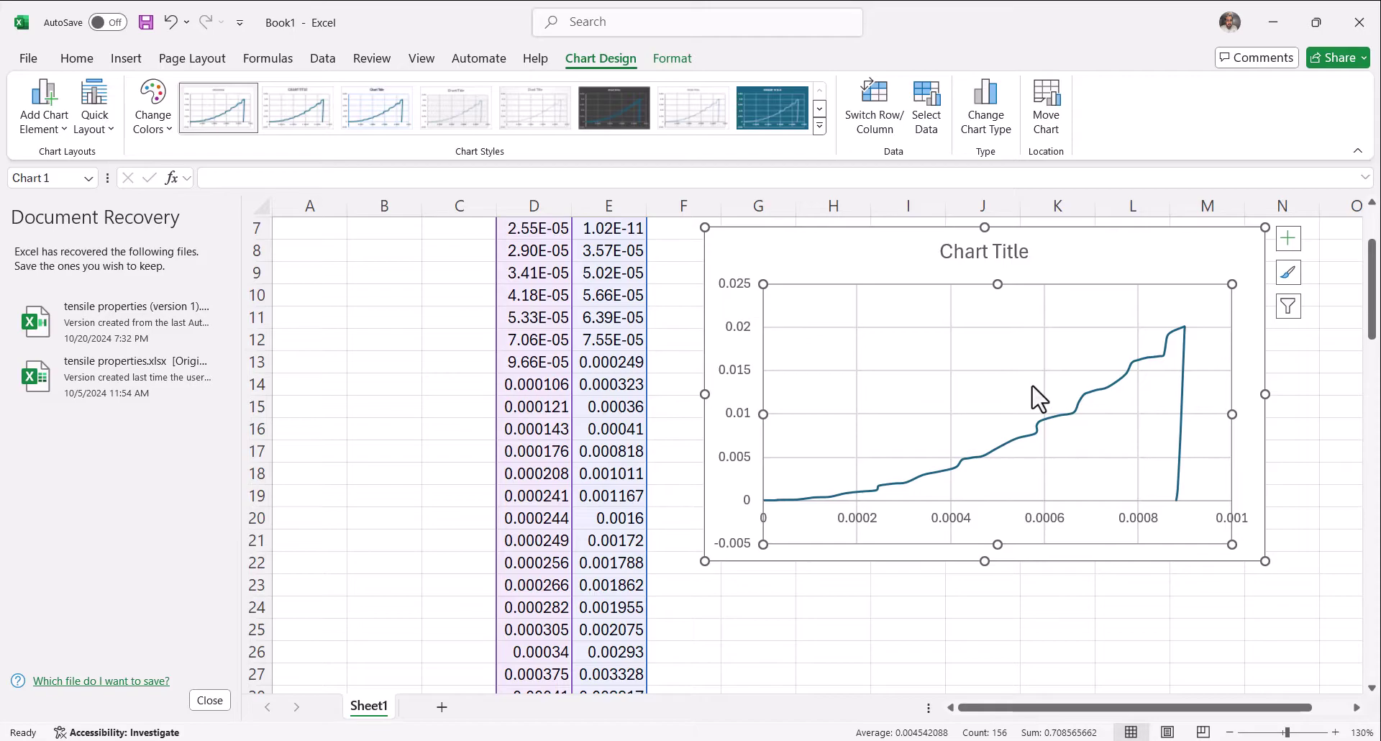
pyautogui.click(796, 498)
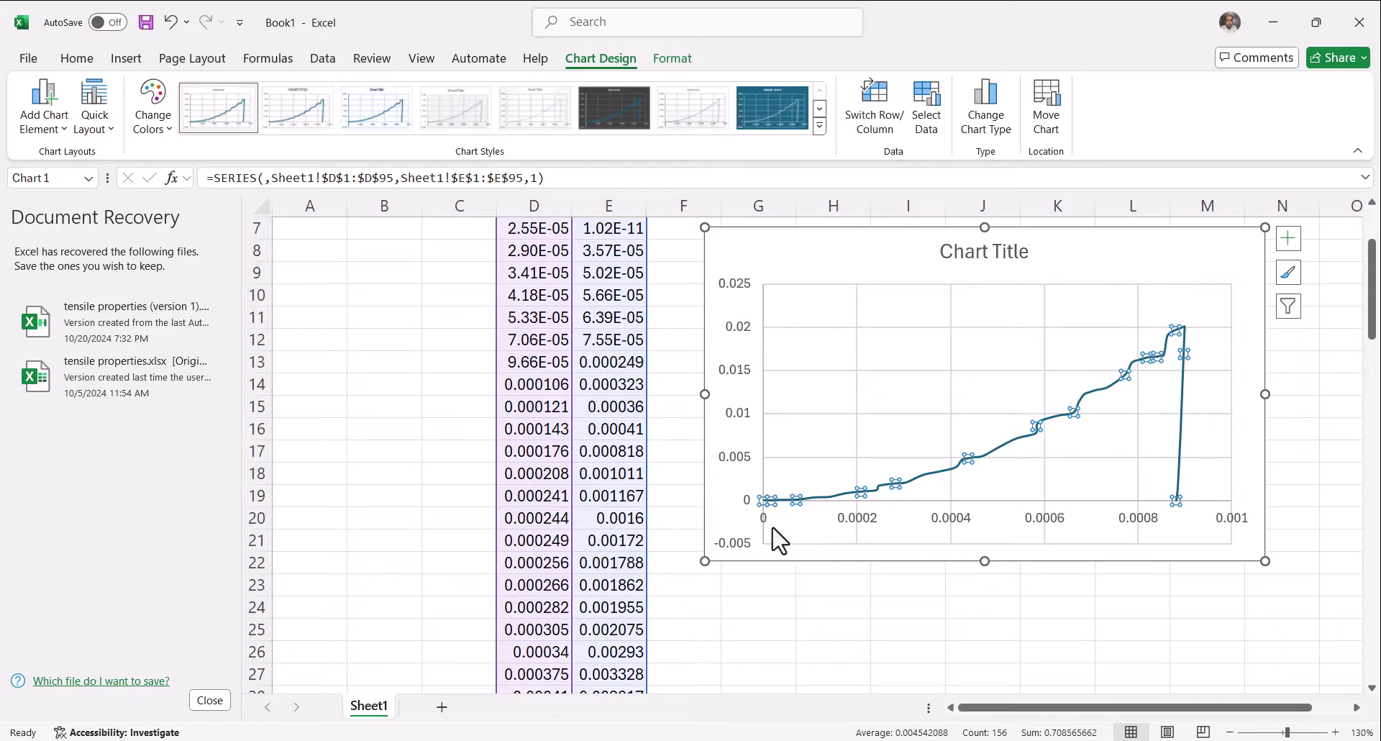
pyautogui.click(791, 467)
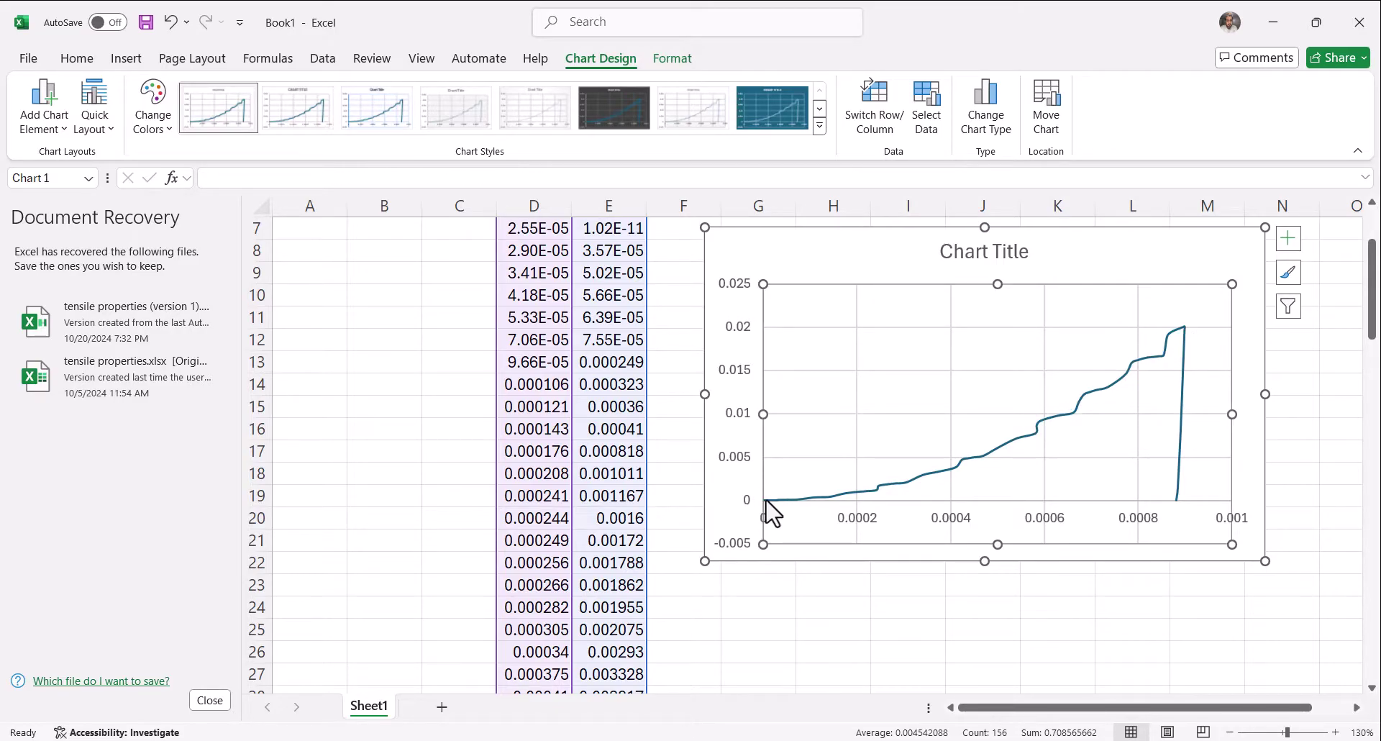